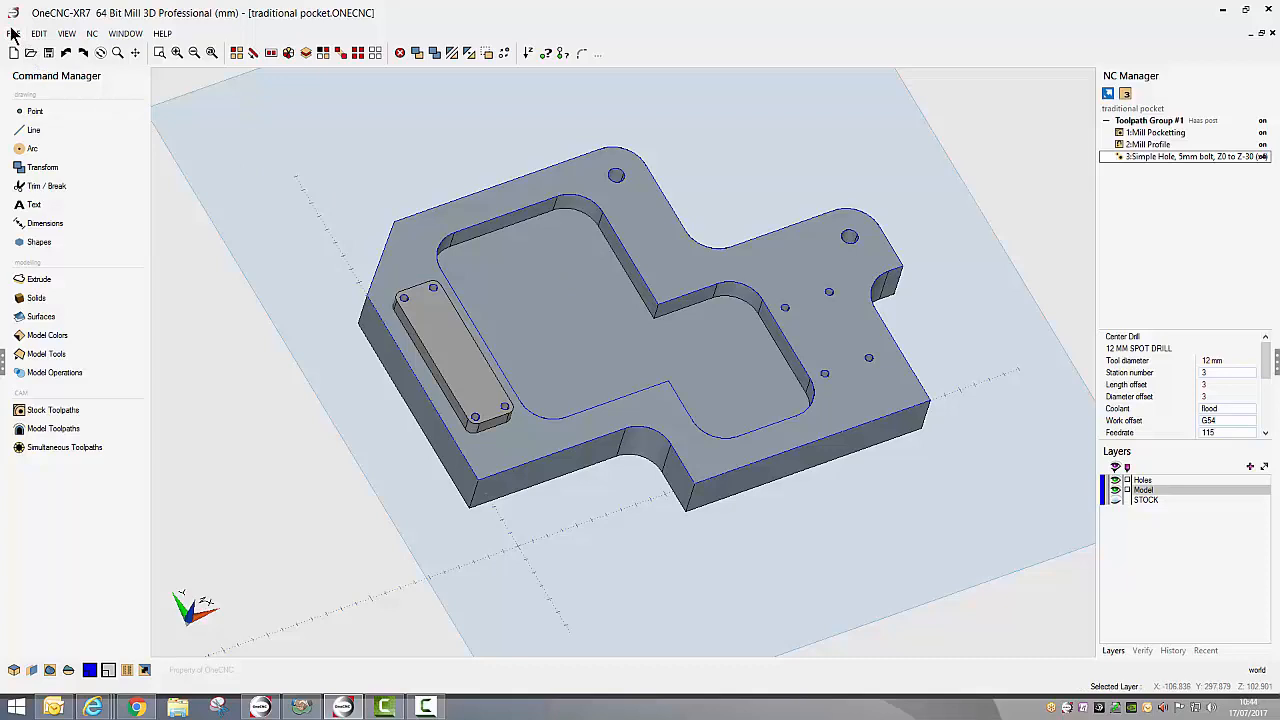
# Step: Browse the automatic backup archive and preview the traditional pocket versions from 13 and 12 July 2017 without loading one
pyautogui.click(12, 35)
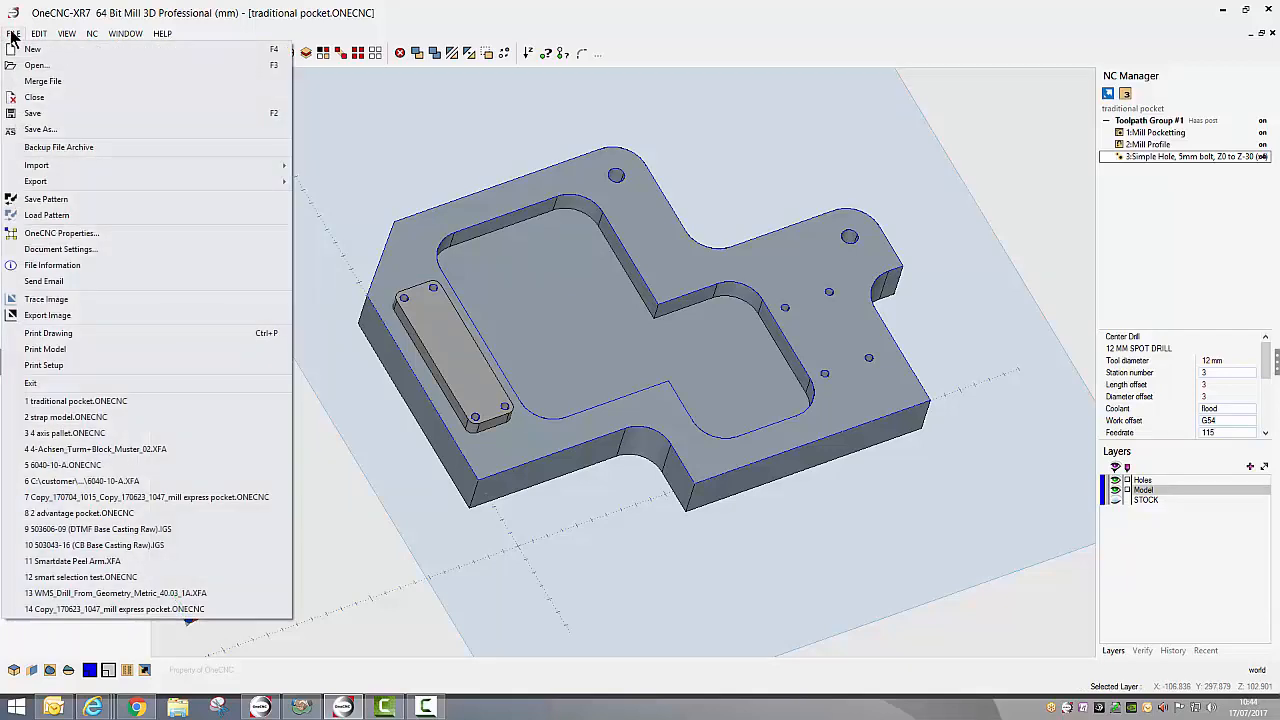
pyautogui.click(69, 149)
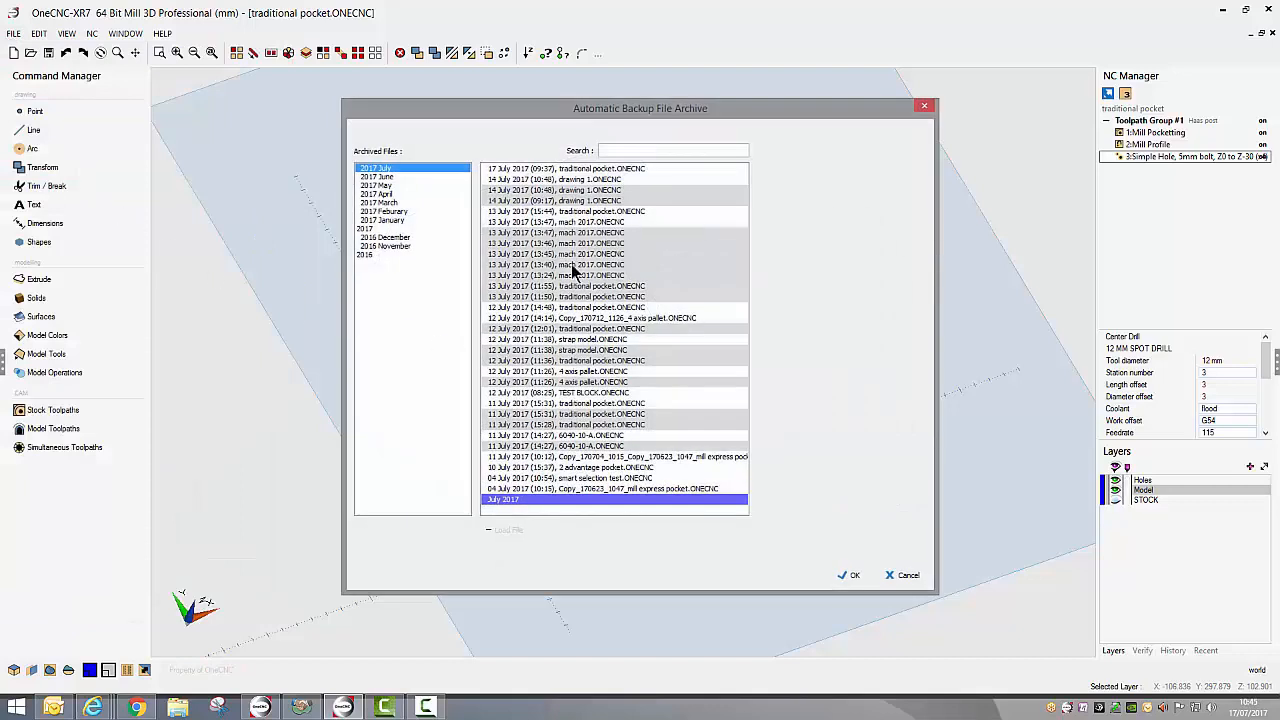
pyautogui.click(573, 286)
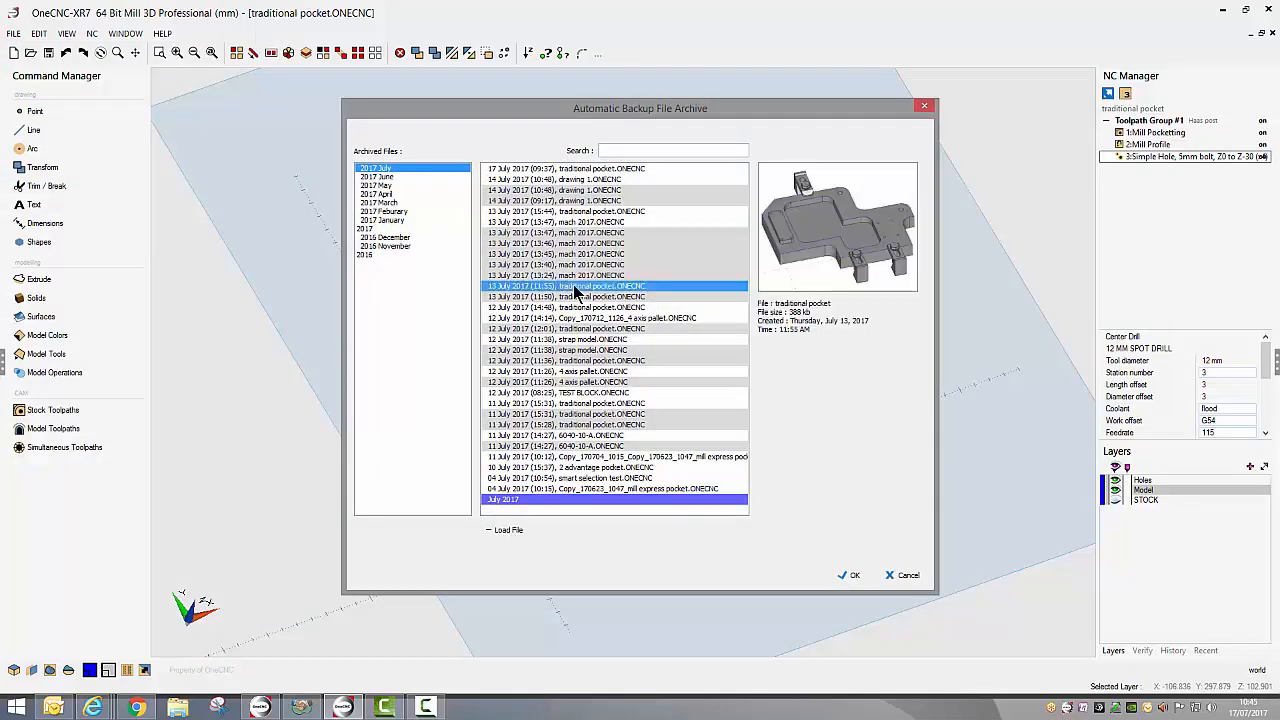
pyautogui.press('Down')
pyautogui.press('Down')
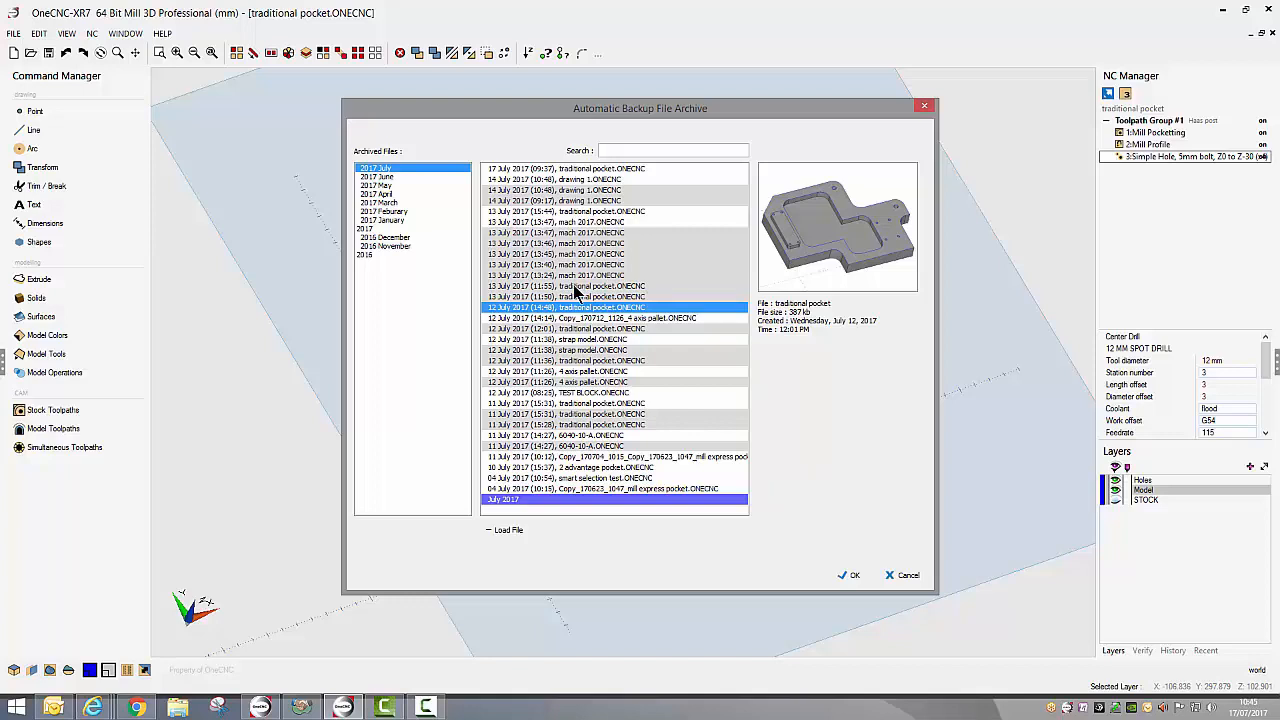
pyautogui.press('Up')
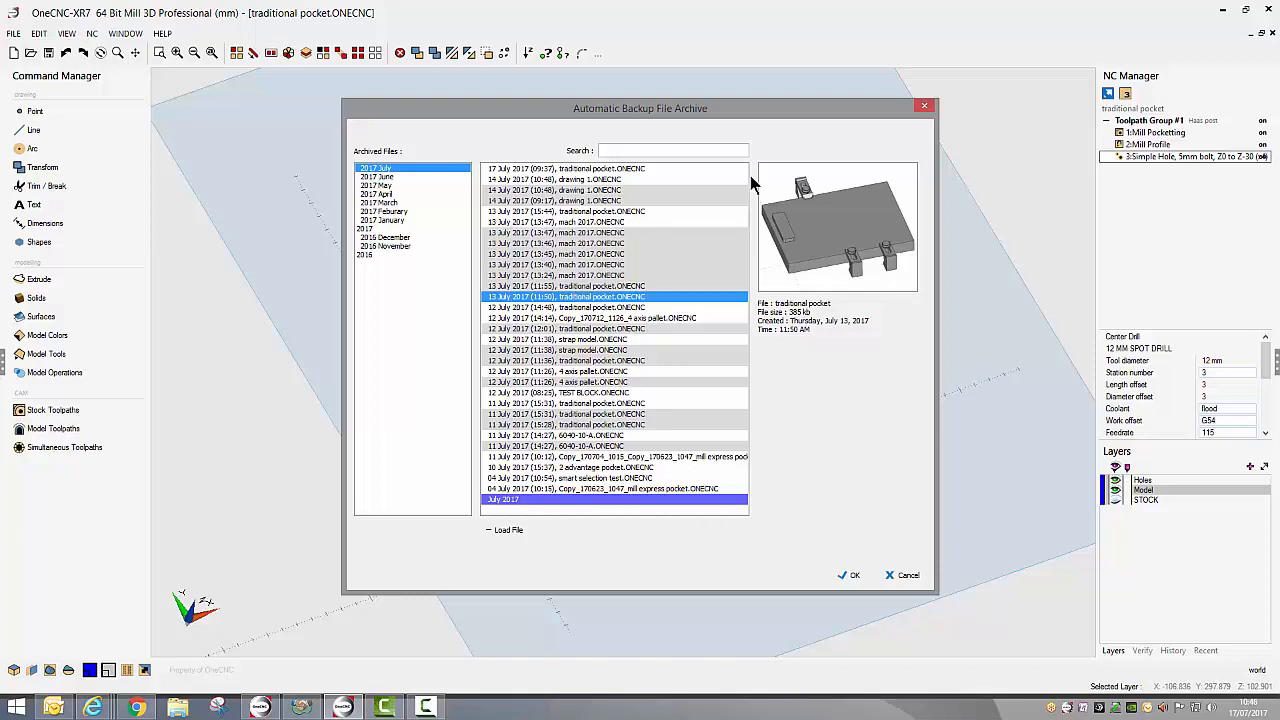
pyautogui.click(927, 108)
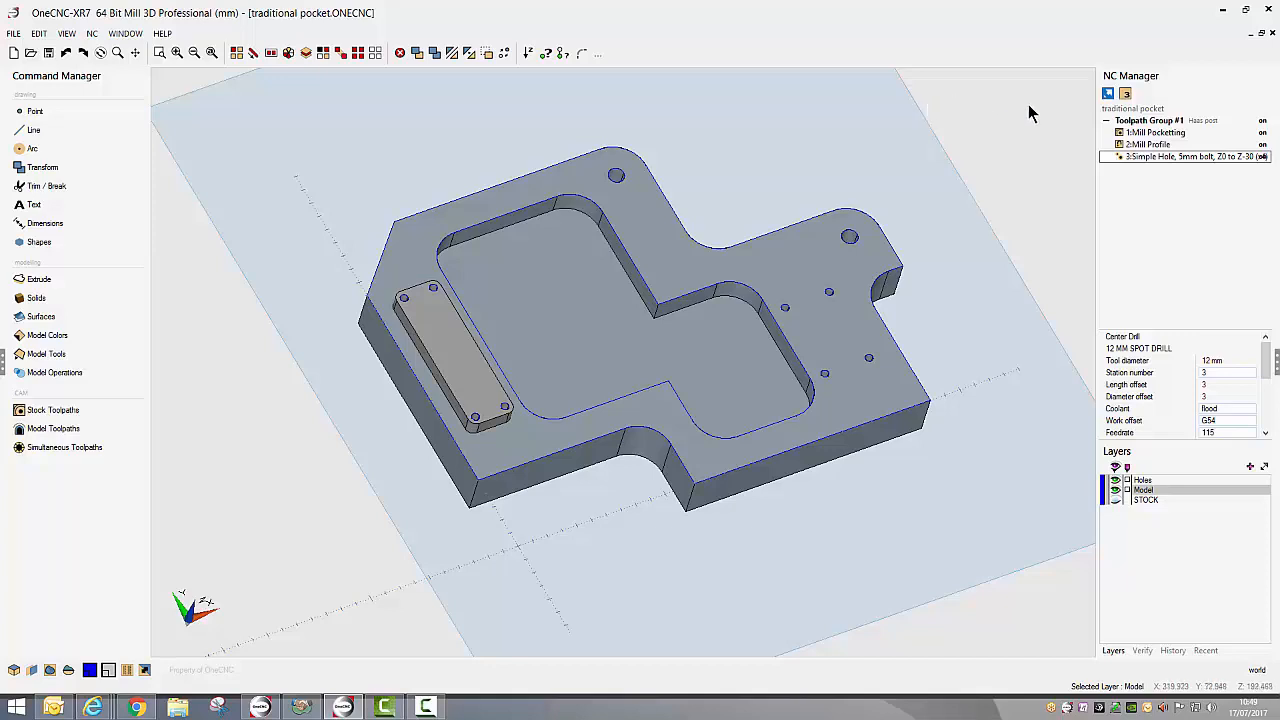
# Step: Review the Mill Pocketting operation's tool, clearances, Traditional machining style and Ramp Helix entry settings, then finish the operation edit
pyautogui.rightClick(1150, 133)
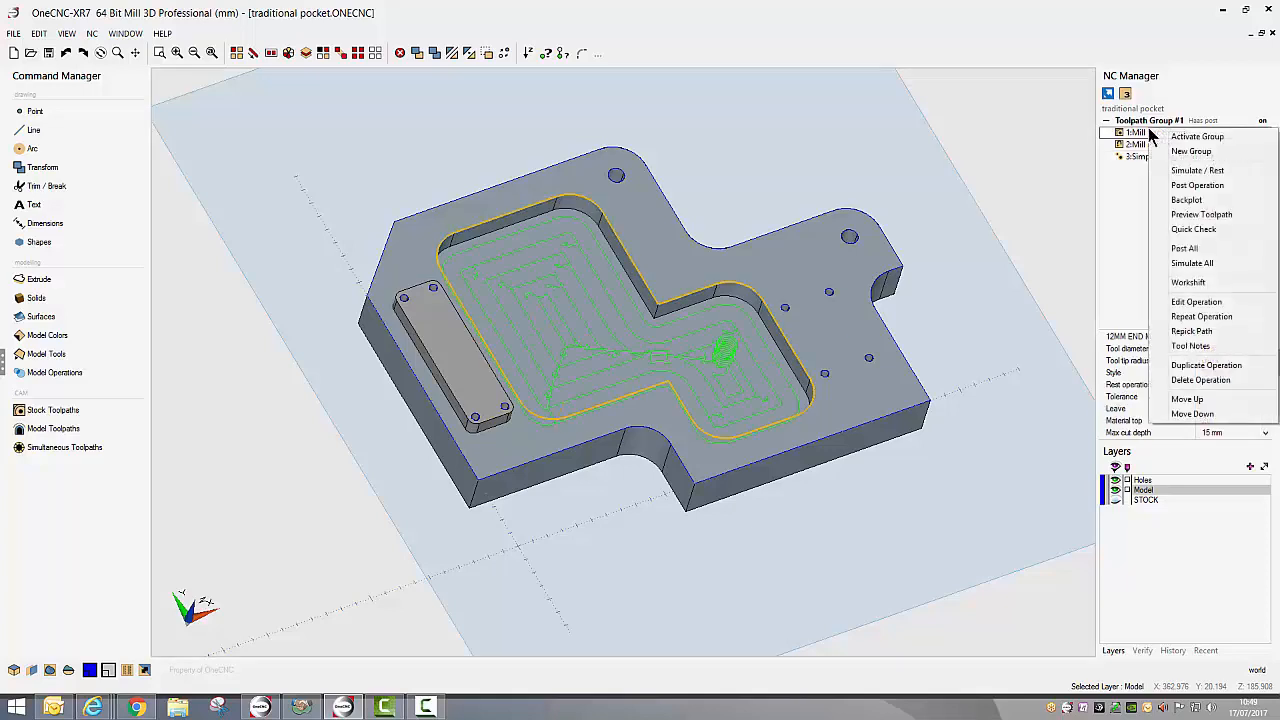
pyautogui.click(1198, 302)
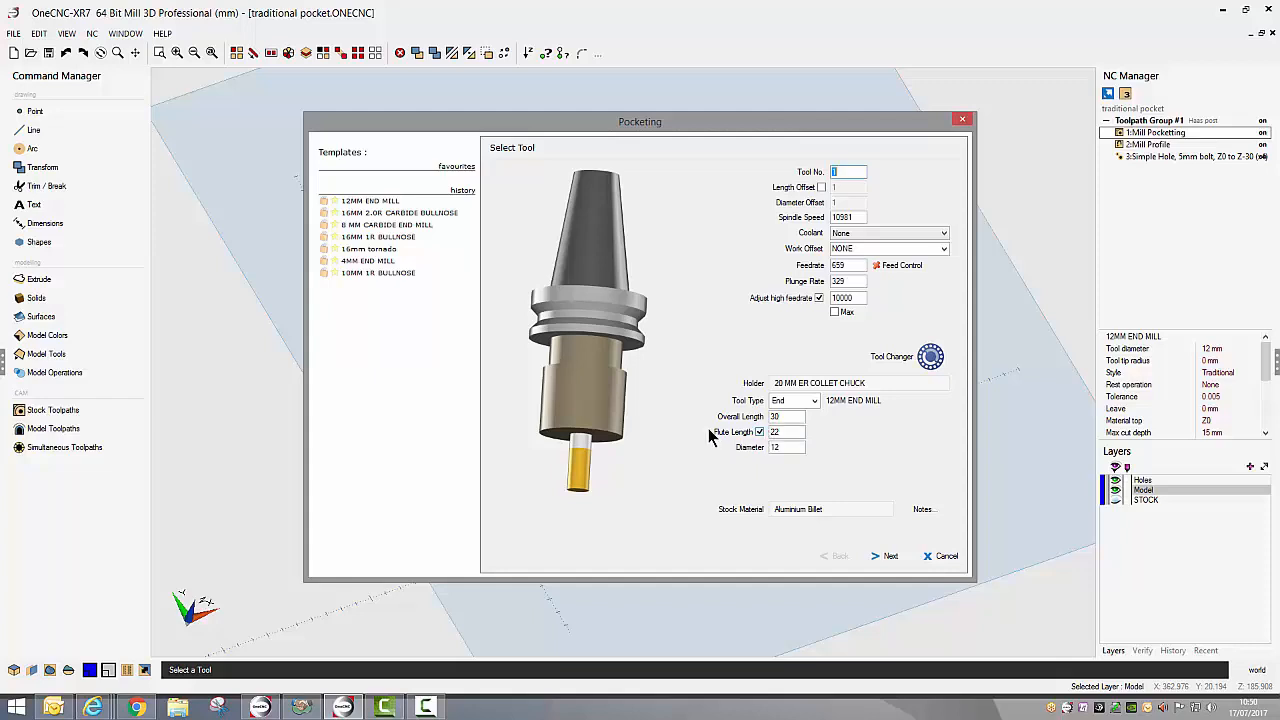
pyautogui.click(882, 556)
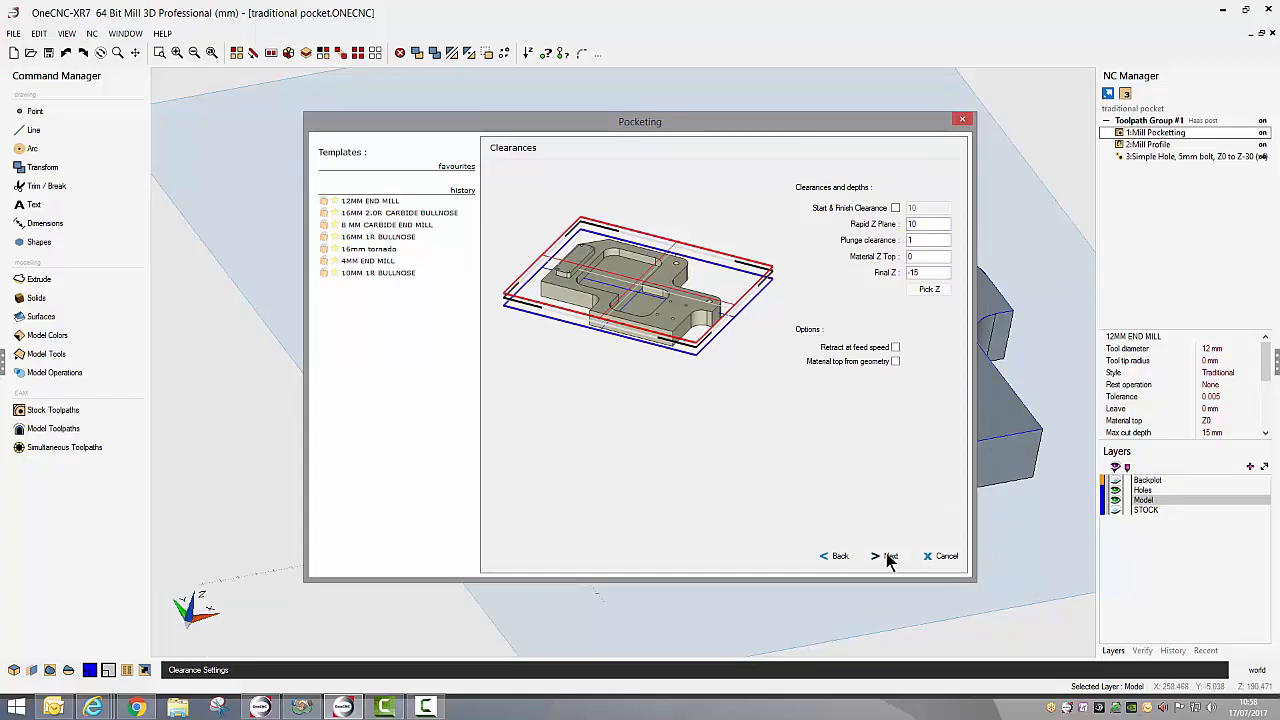
pyautogui.click(889, 558)
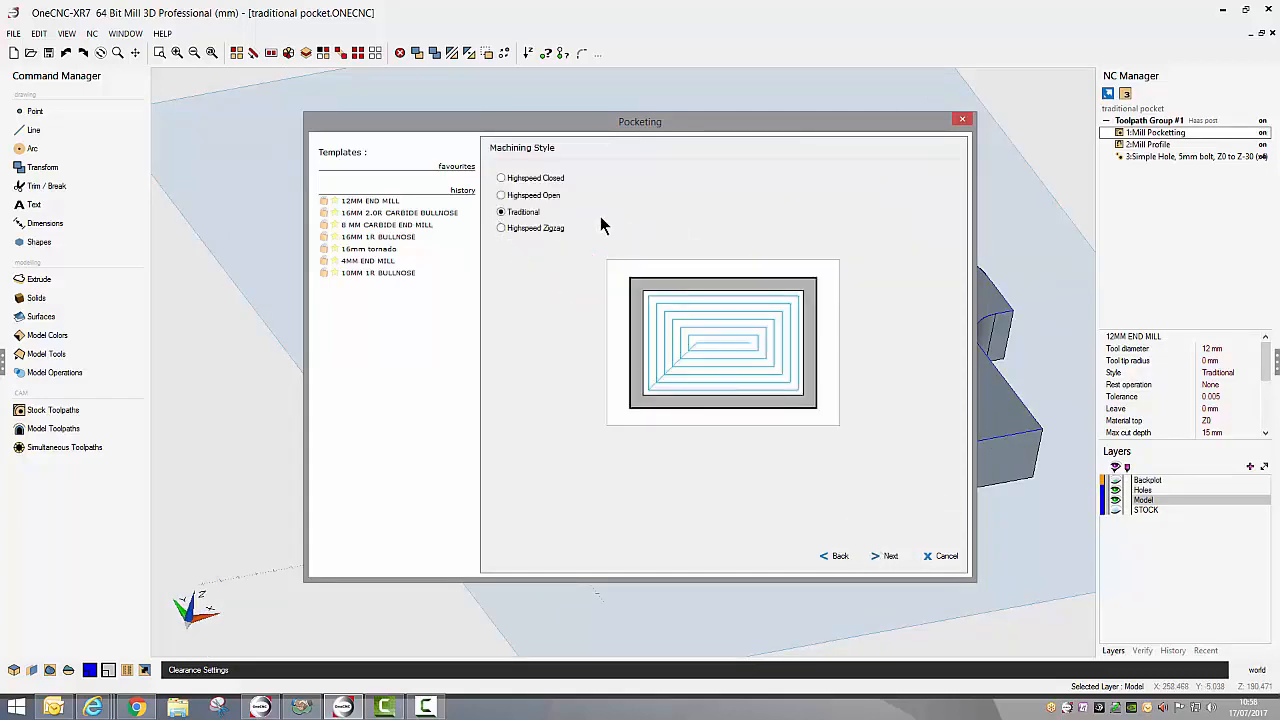
pyautogui.click(885, 558)
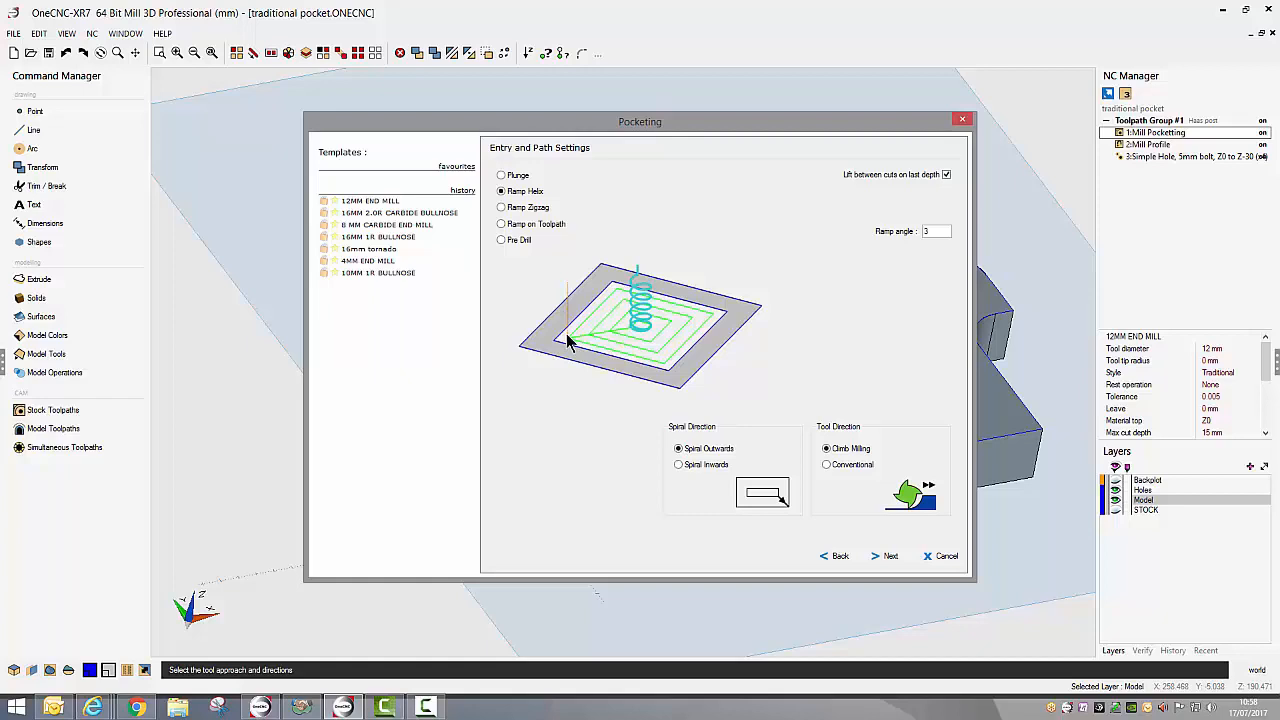
pyautogui.click(890, 557)
pyautogui.click(890, 557)
pyautogui.click(890, 557)
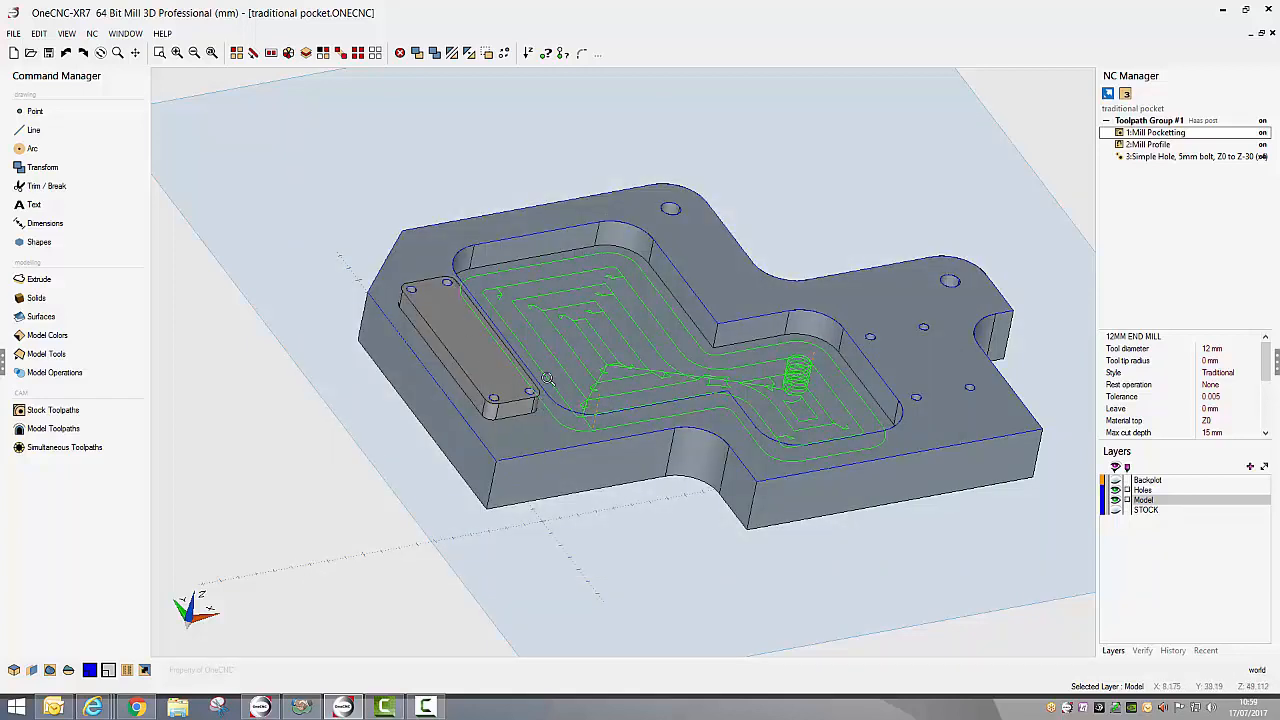
# Step: Show the Backplot layer and examine the pocket toolpath's corner moves up close
pyautogui.scroll(6, 547, 378)
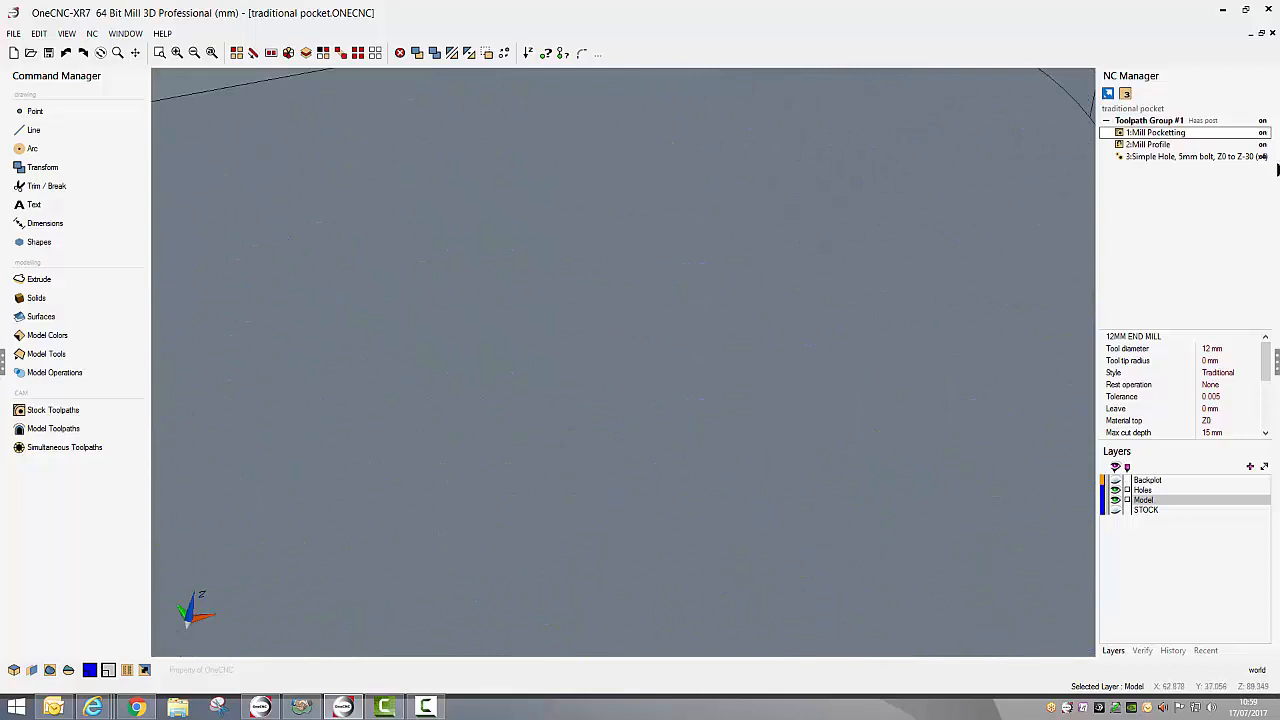
pyautogui.click(1115, 481)
pyautogui.scroll(5, 723, 449)
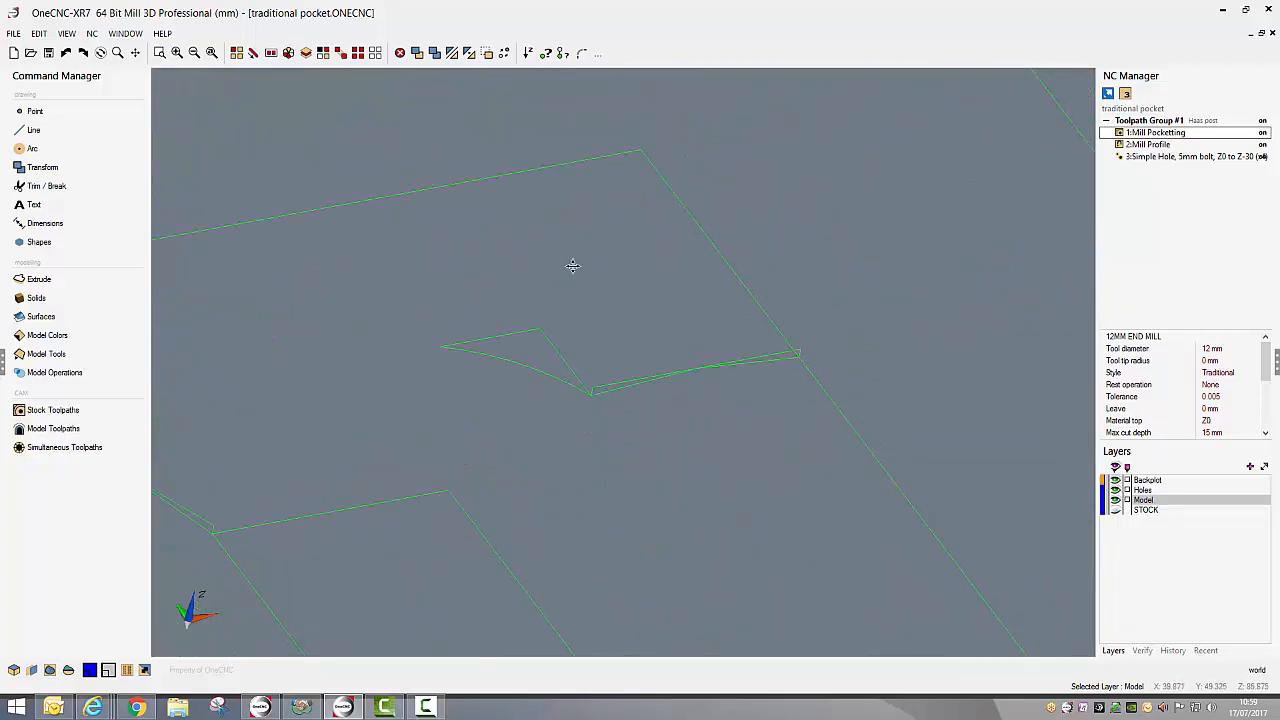
pyautogui.moveTo(573, 266); pyautogui.dragTo(508, 202, button='middle')
pyautogui.scroll(4, 629, 357)
pyautogui.moveTo(629, 300); pyautogui.dragTo(629, 323, button='middle')
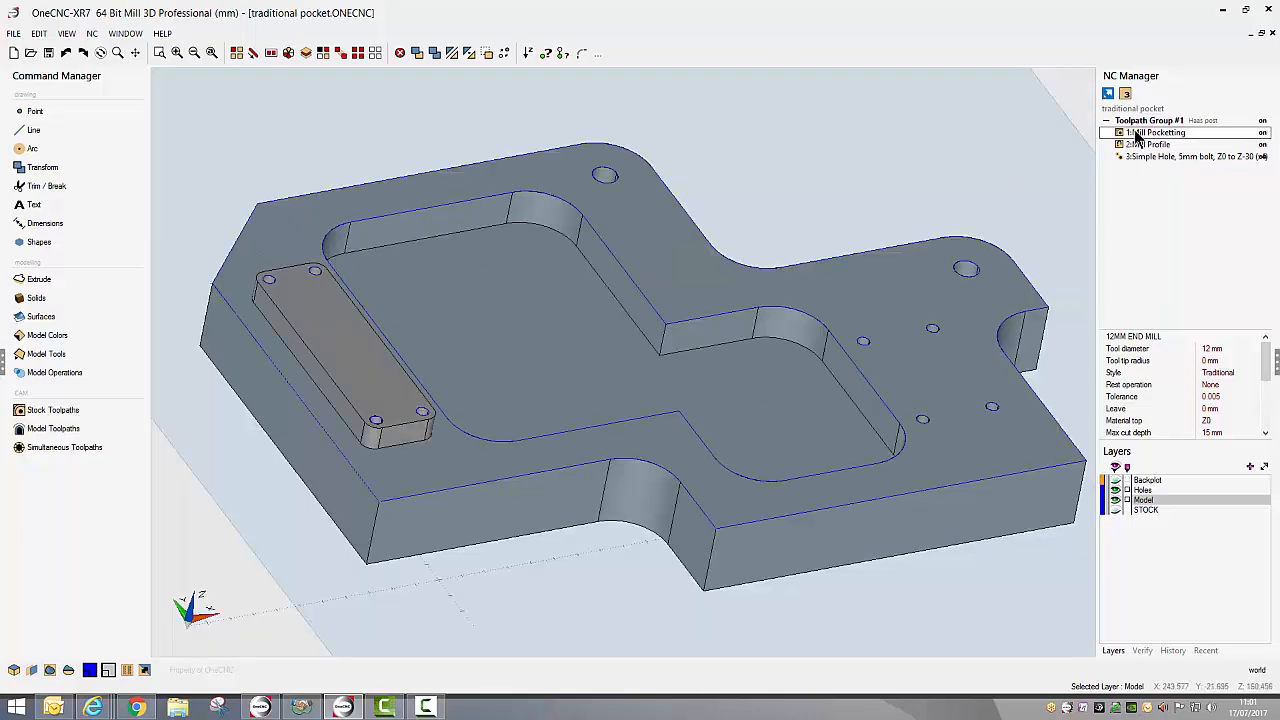
# Step: Reopen the Mill Pocketting operation, check its rough stepover and finish settings, and complete the edit
pyautogui.rightClick(1137, 135)
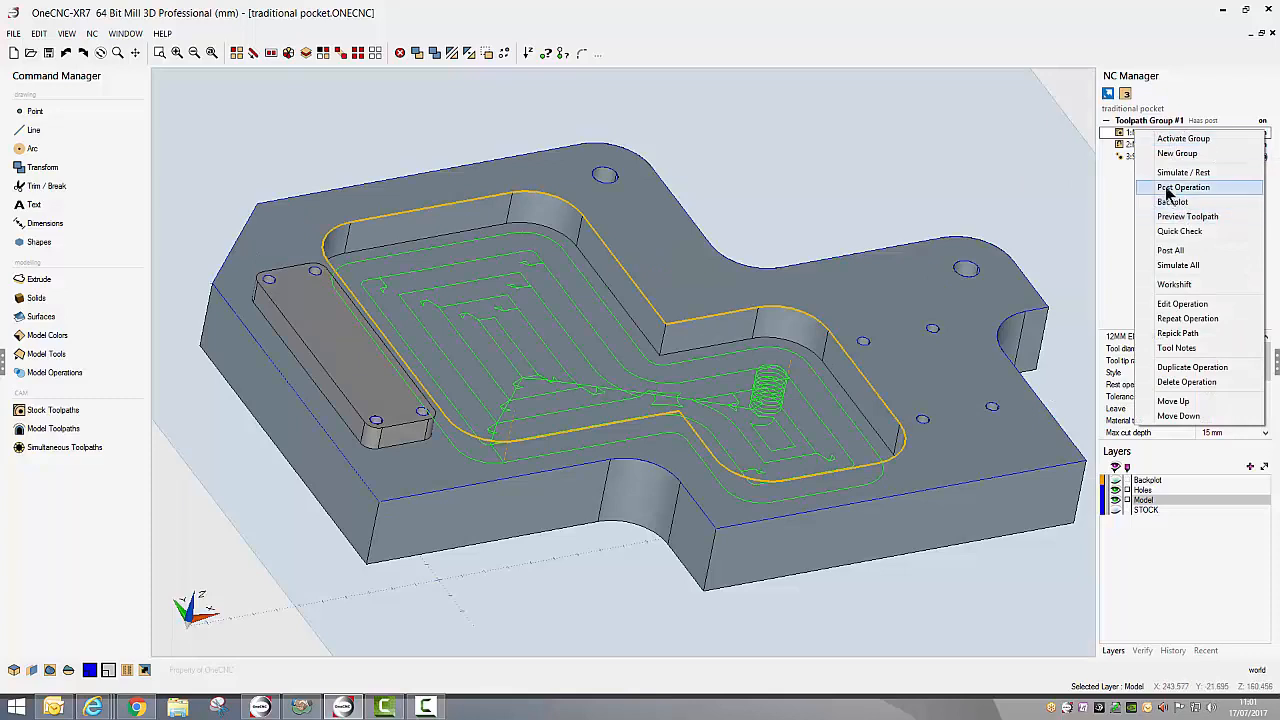
pyautogui.click(1181, 304)
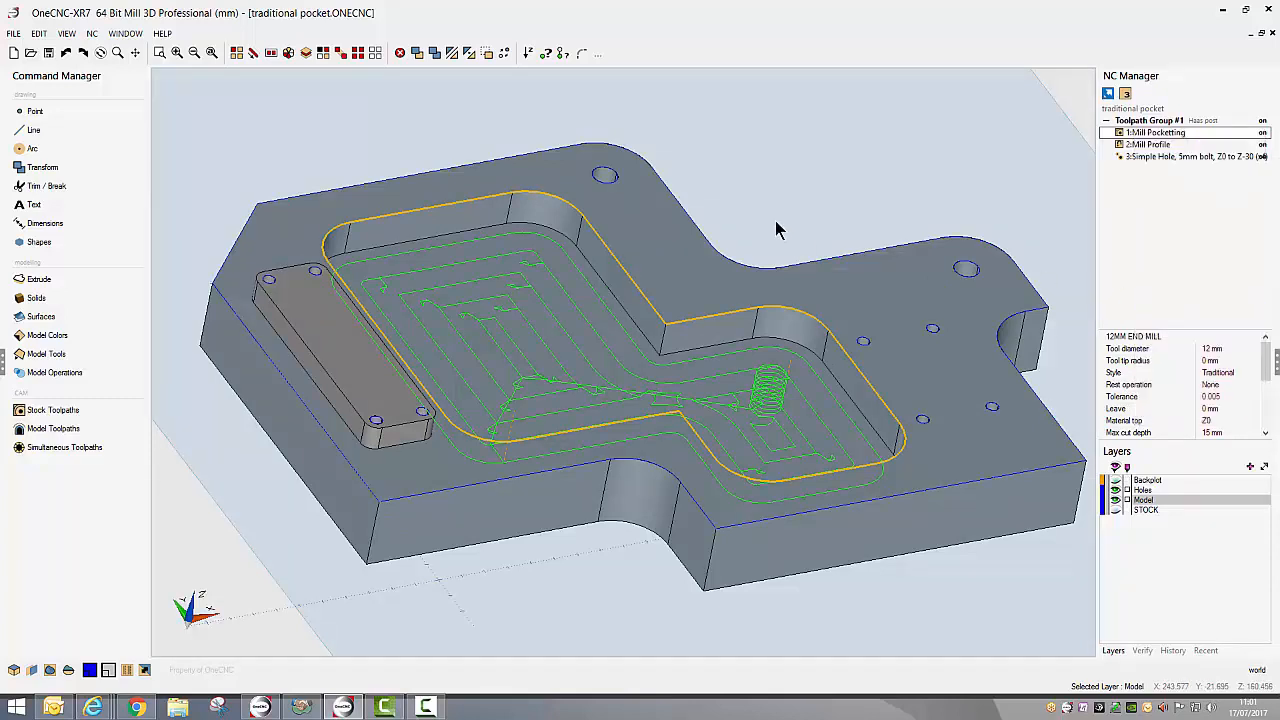
pyautogui.click(879, 562)
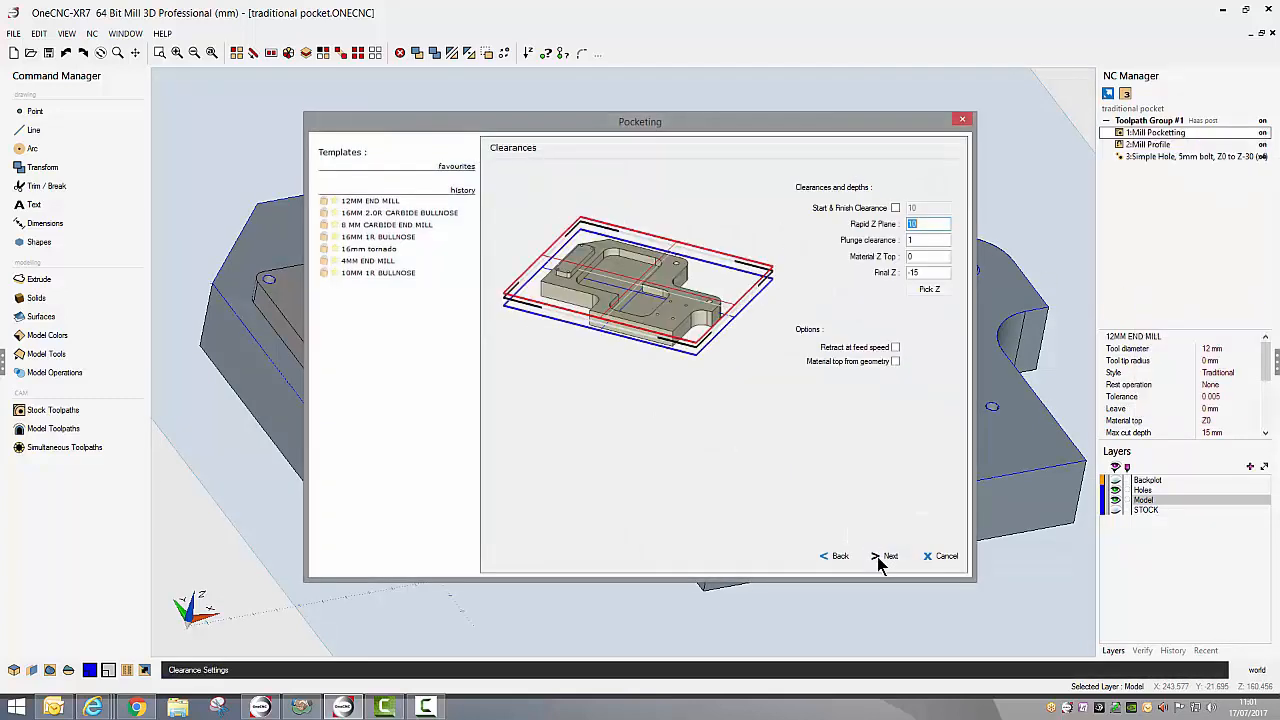
pyautogui.click(879, 562)
pyautogui.click(879, 562)
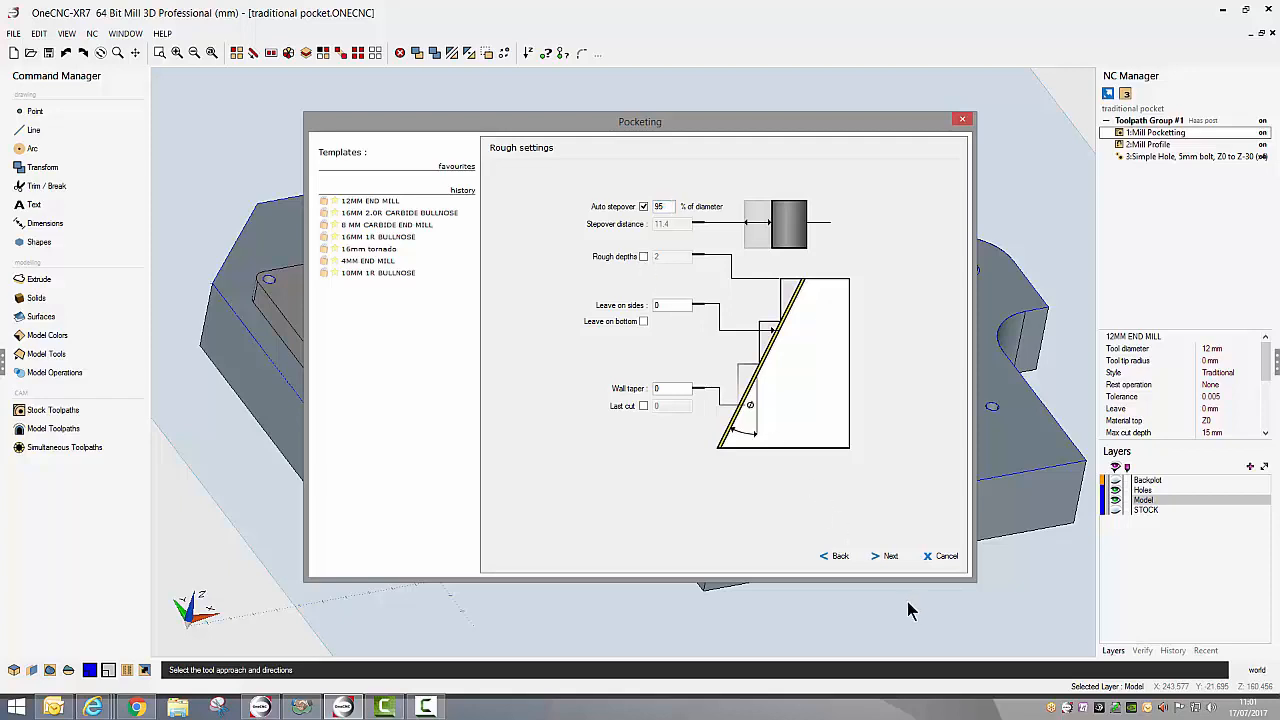
pyautogui.click(888, 558)
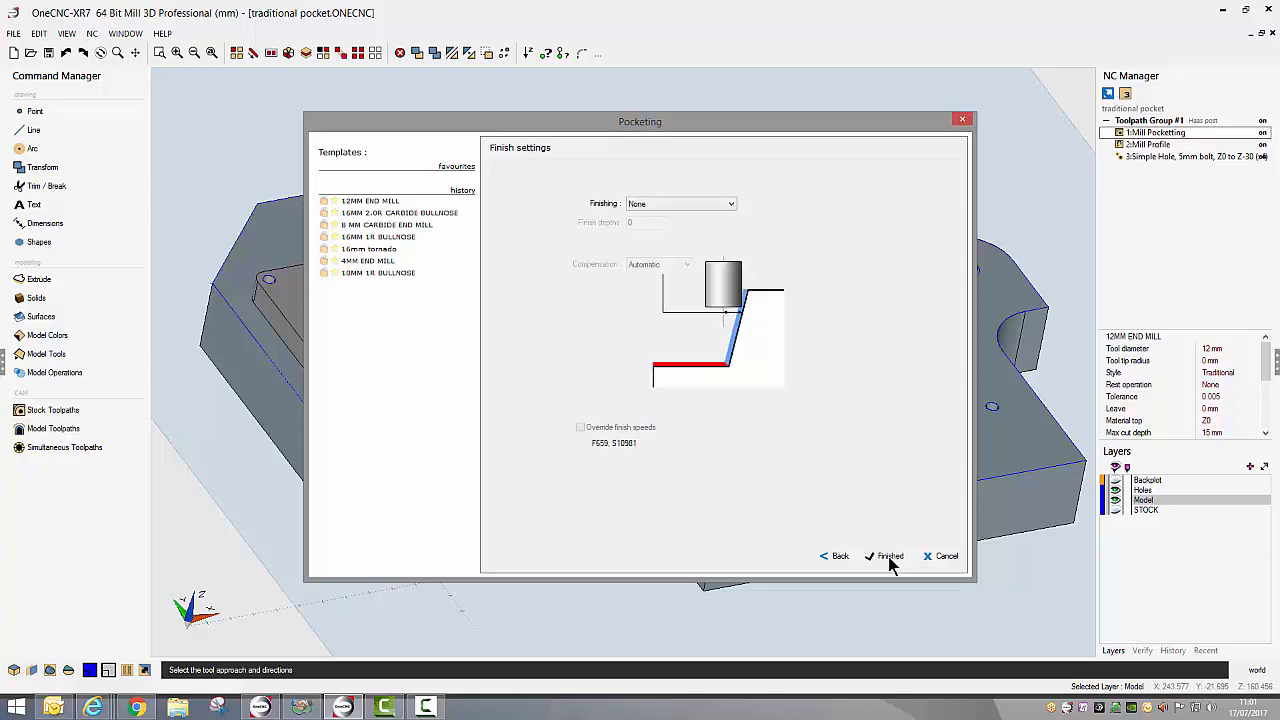
pyautogui.click(889, 558)
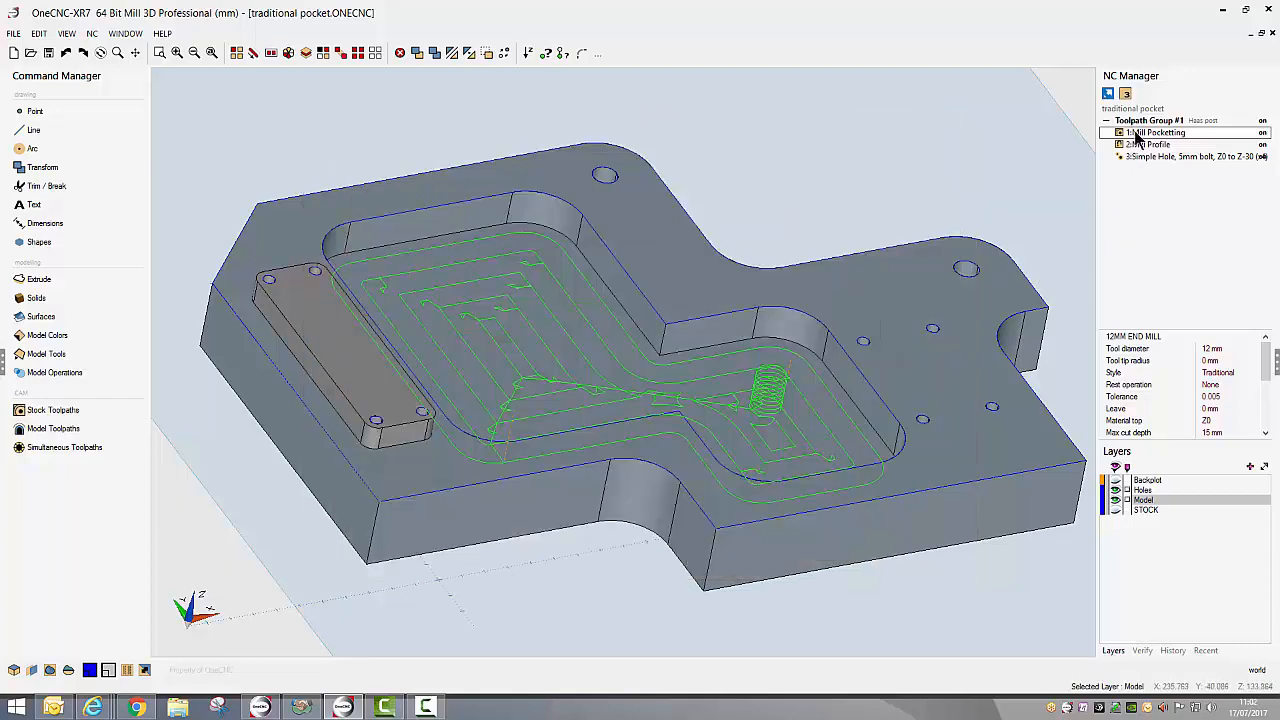
# Step: Simulate the Mill Pocketting operation on the stock model, watch the pocket being cut, and close the simulation
pyautogui.rightClick(1136, 135)
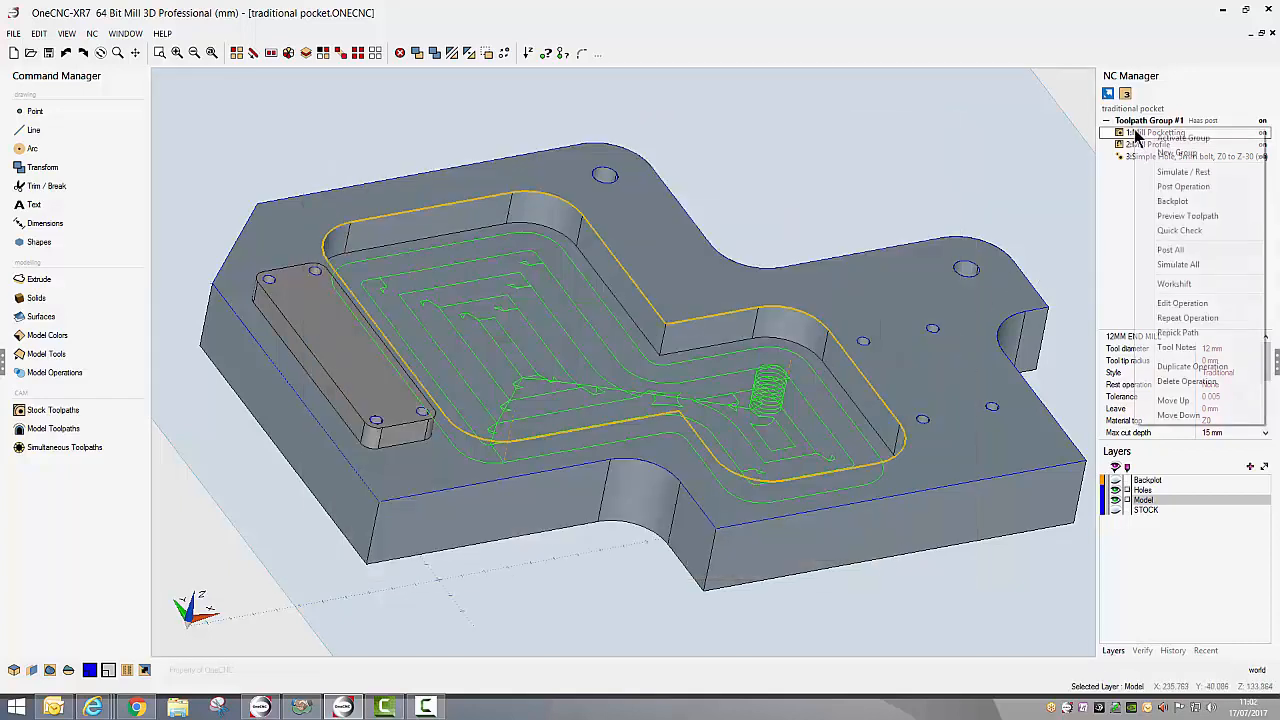
pyautogui.click(1180, 172)
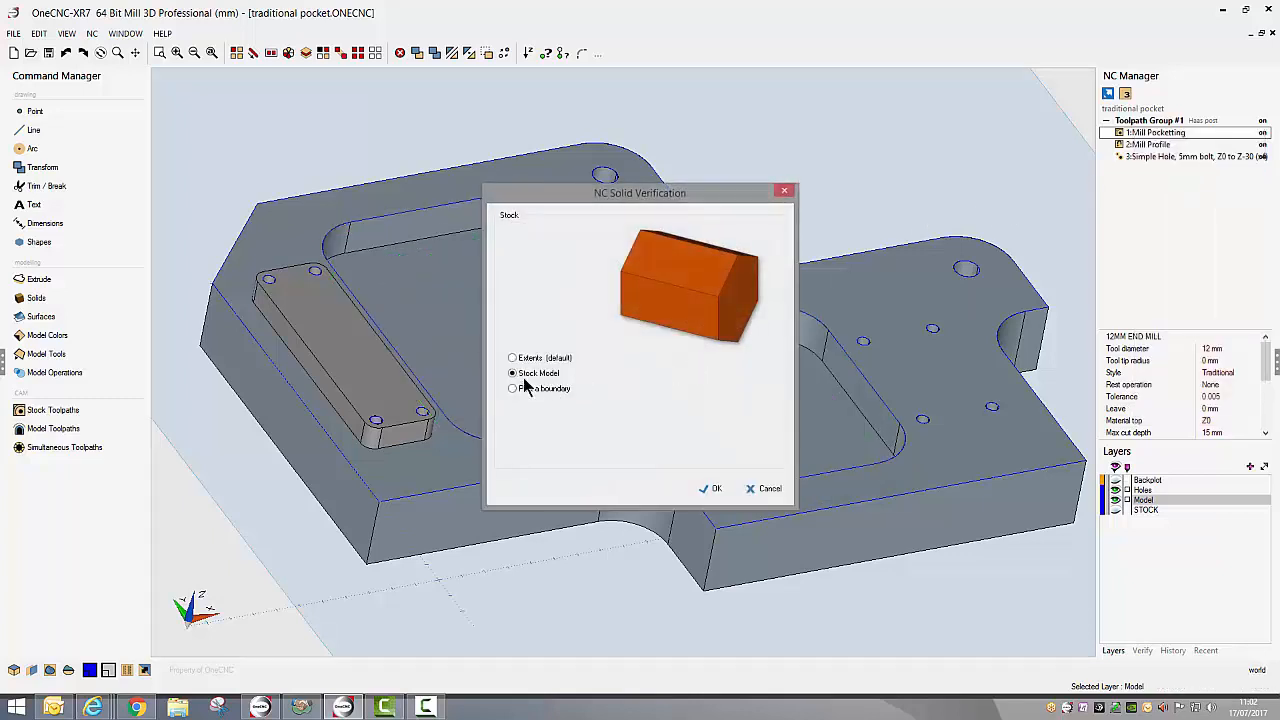
pyautogui.click(712, 490)
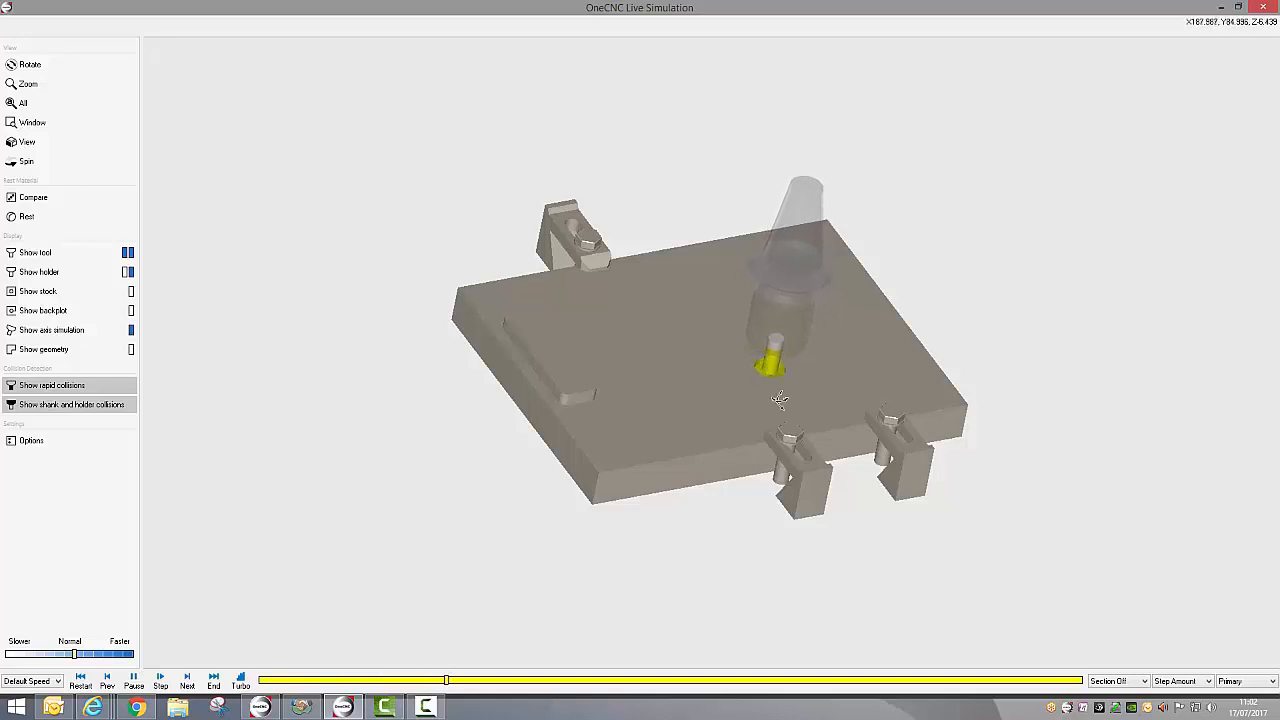
pyautogui.scroll(5, 712, 456)
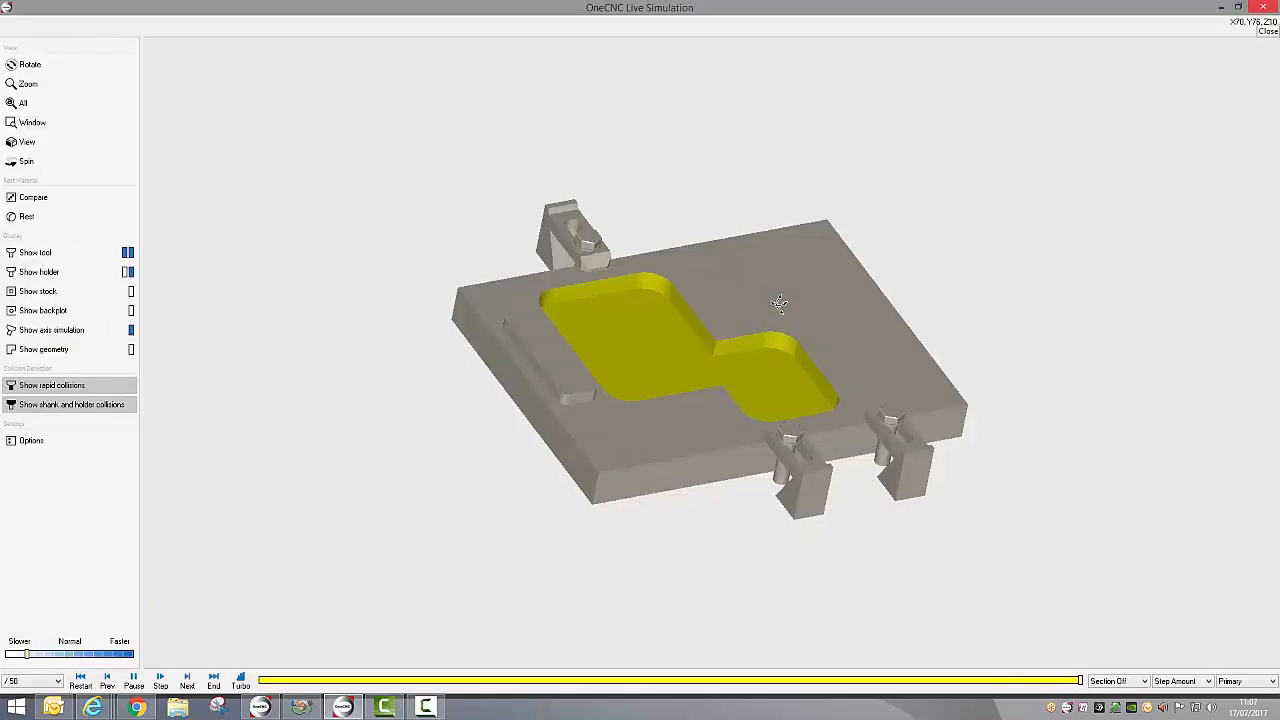
pyautogui.click(1263, 8)
# Step: Start a simulation of the Mill Profile operation using the stock model
pyautogui.click(1155, 145)
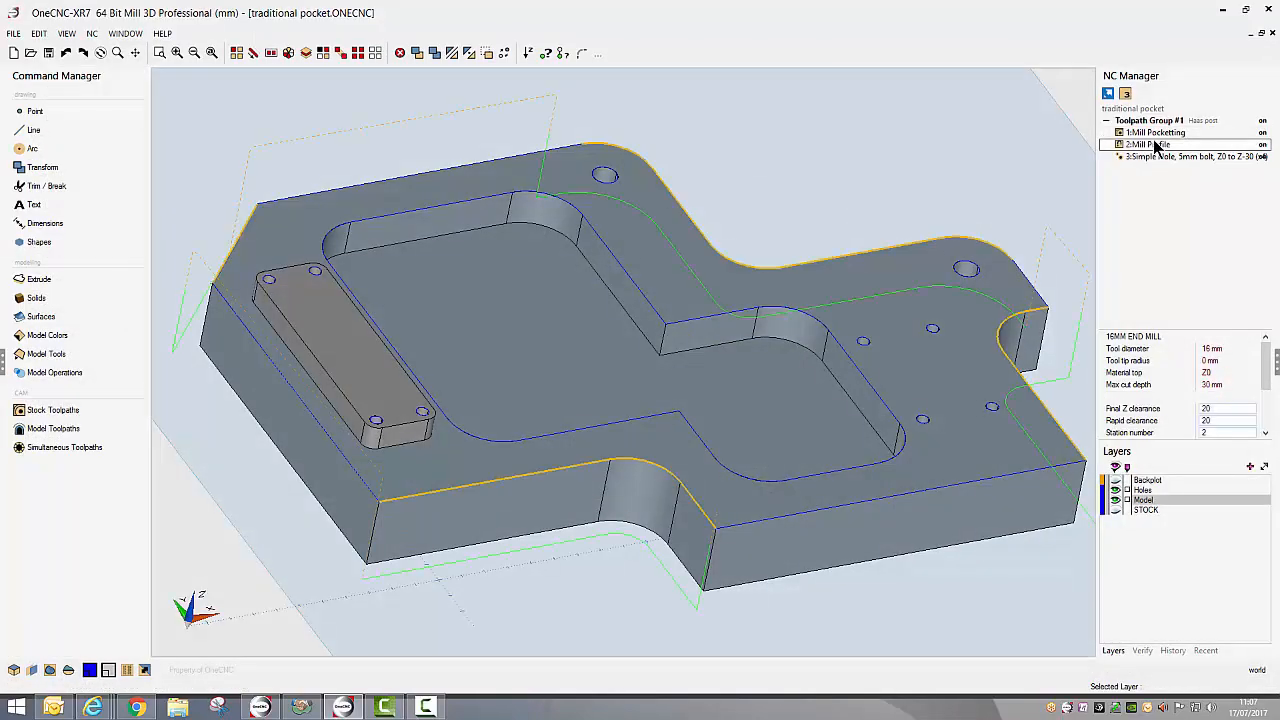
pyautogui.rightClick(1152, 144)
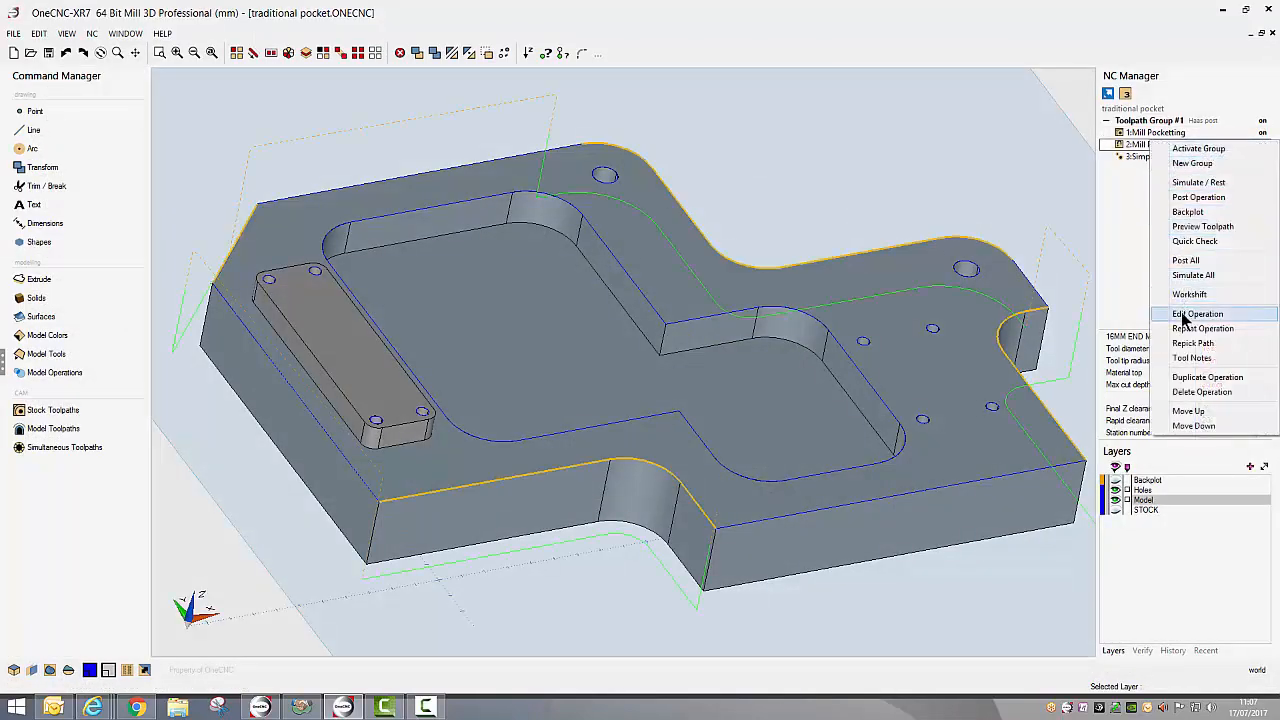
pyautogui.click(1196, 182)
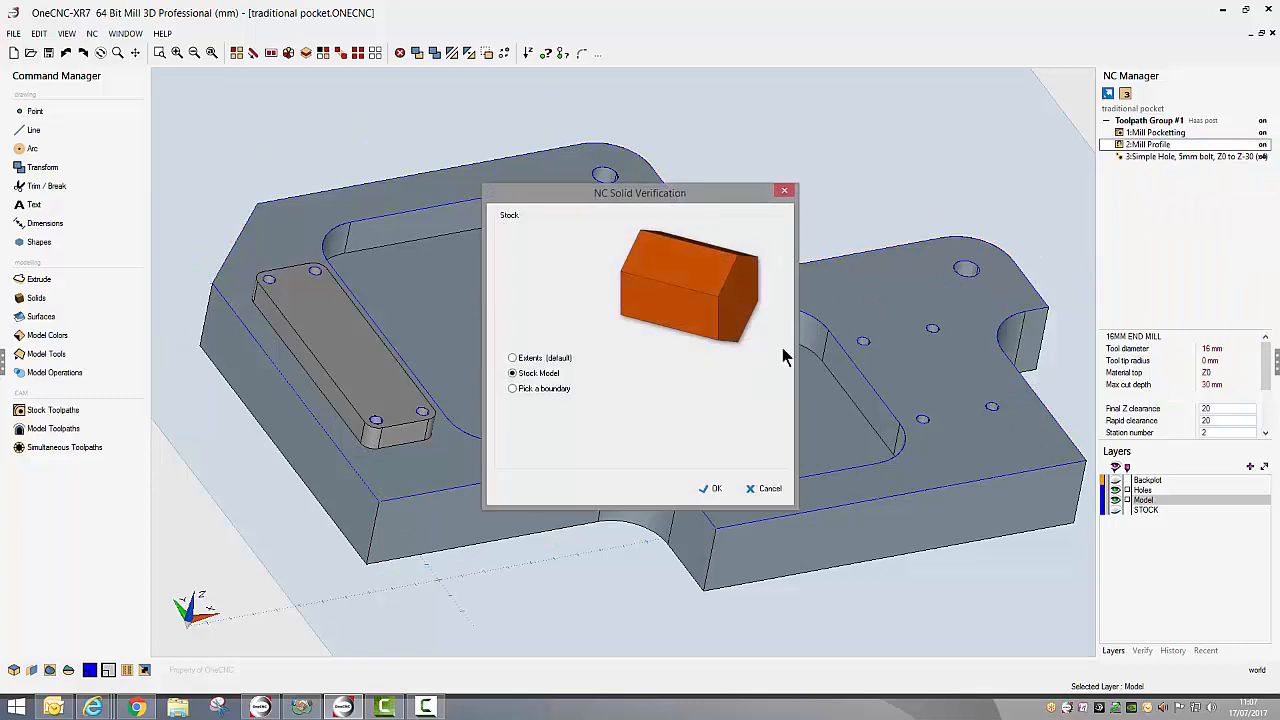
pyautogui.click(713, 489)
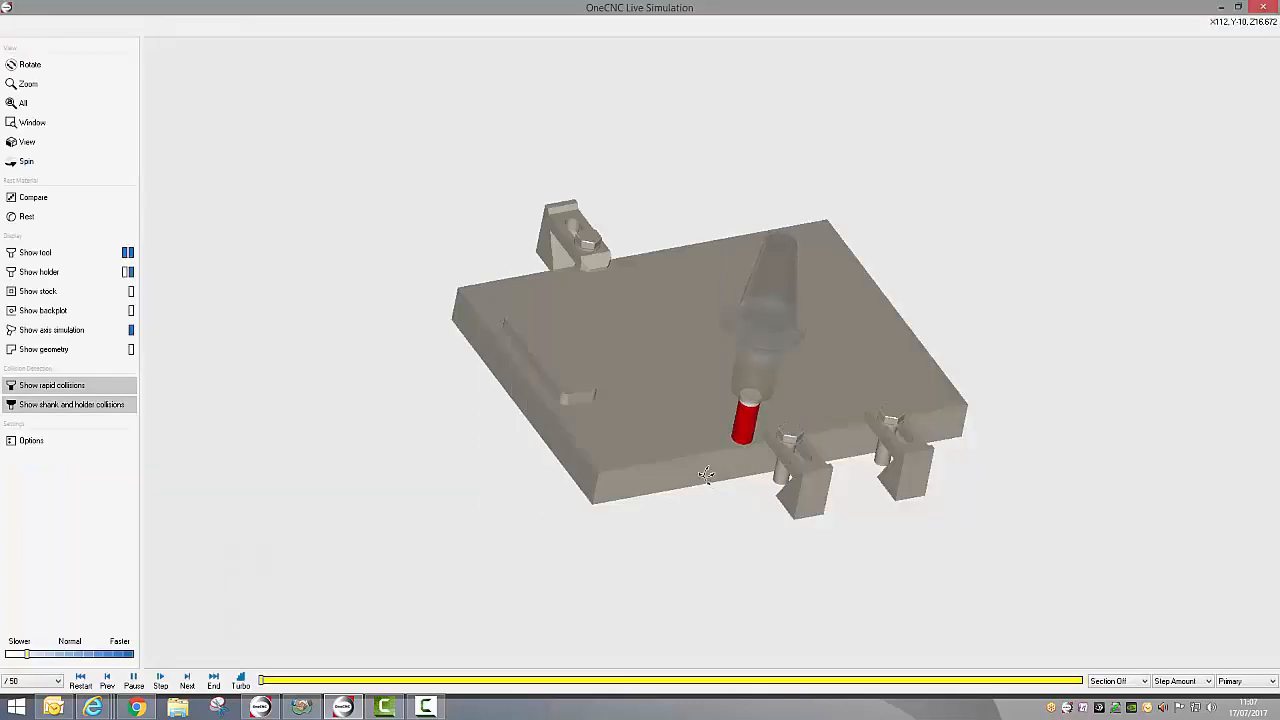
# Step: Raise the simulation speed to /2, watch the profile cut around the clamps through to the end, and close the simulation
pyautogui.moveTo(730, 485); pyautogui.dragTo(691, 488)
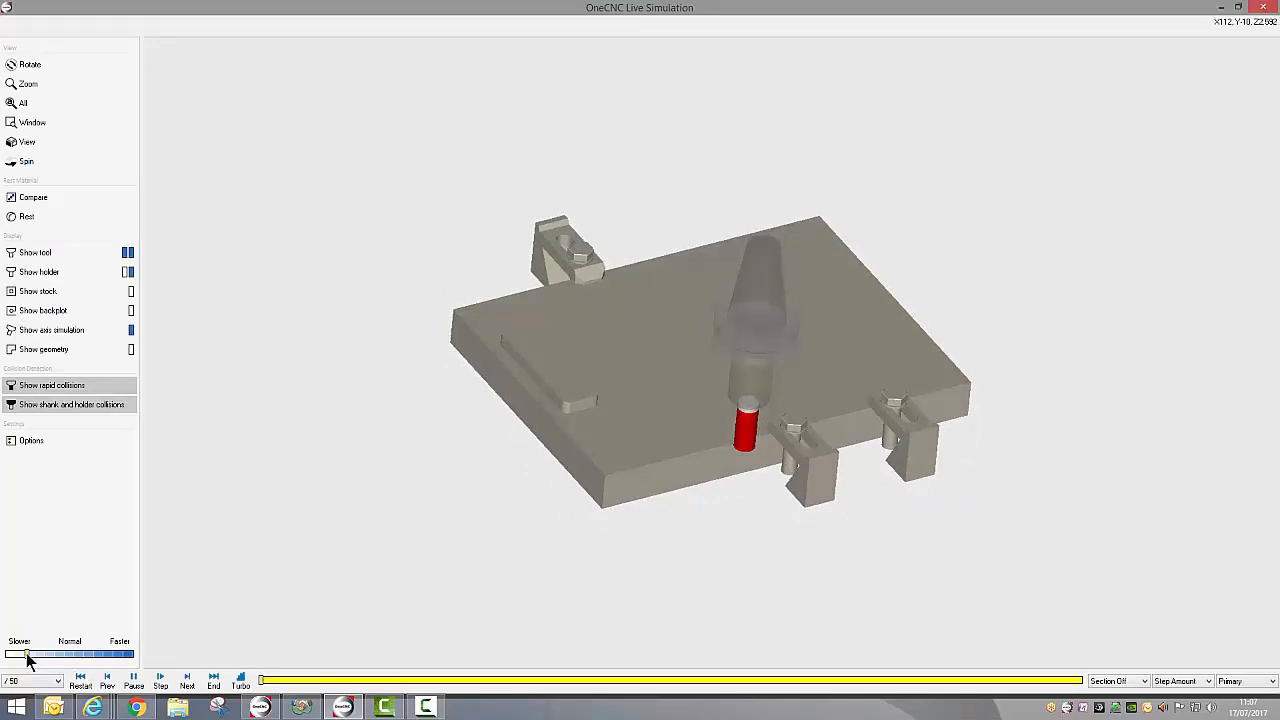
pyautogui.moveTo(26, 655); pyautogui.dragTo(36, 656)
pyautogui.click(34, 654)
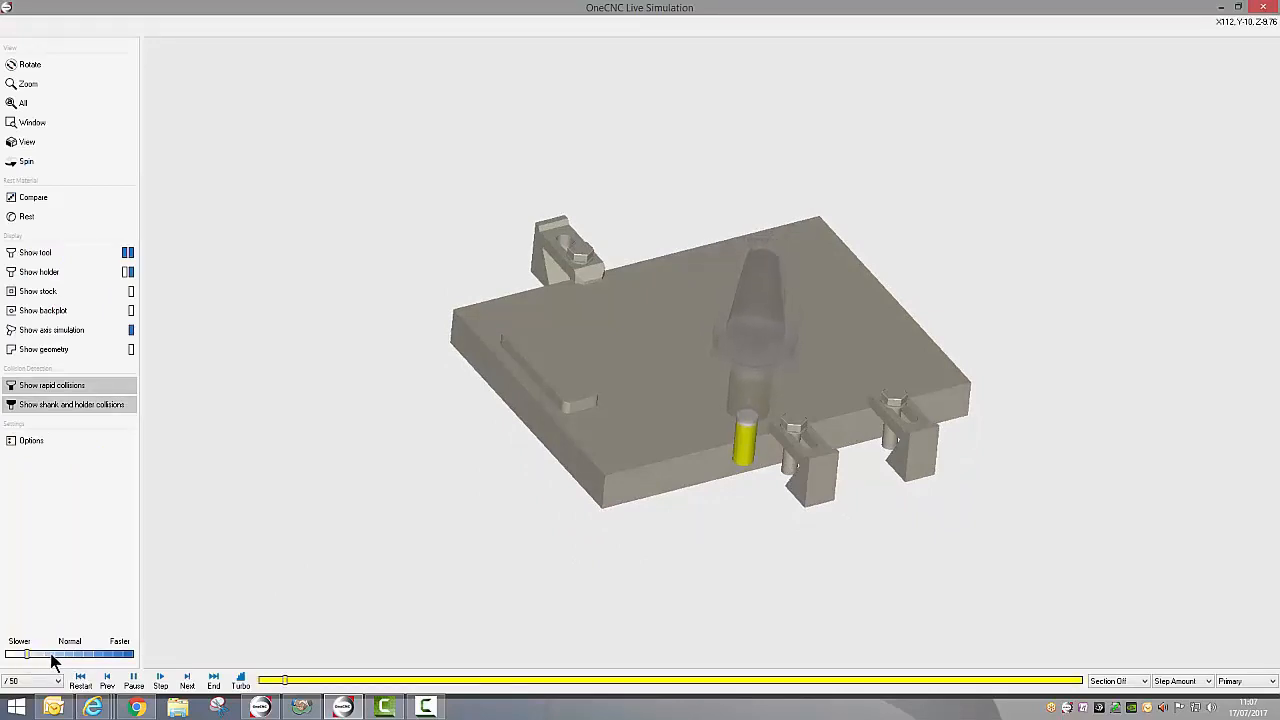
pyautogui.moveTo(28, 655); pyautogui.dragTo(65, 655)
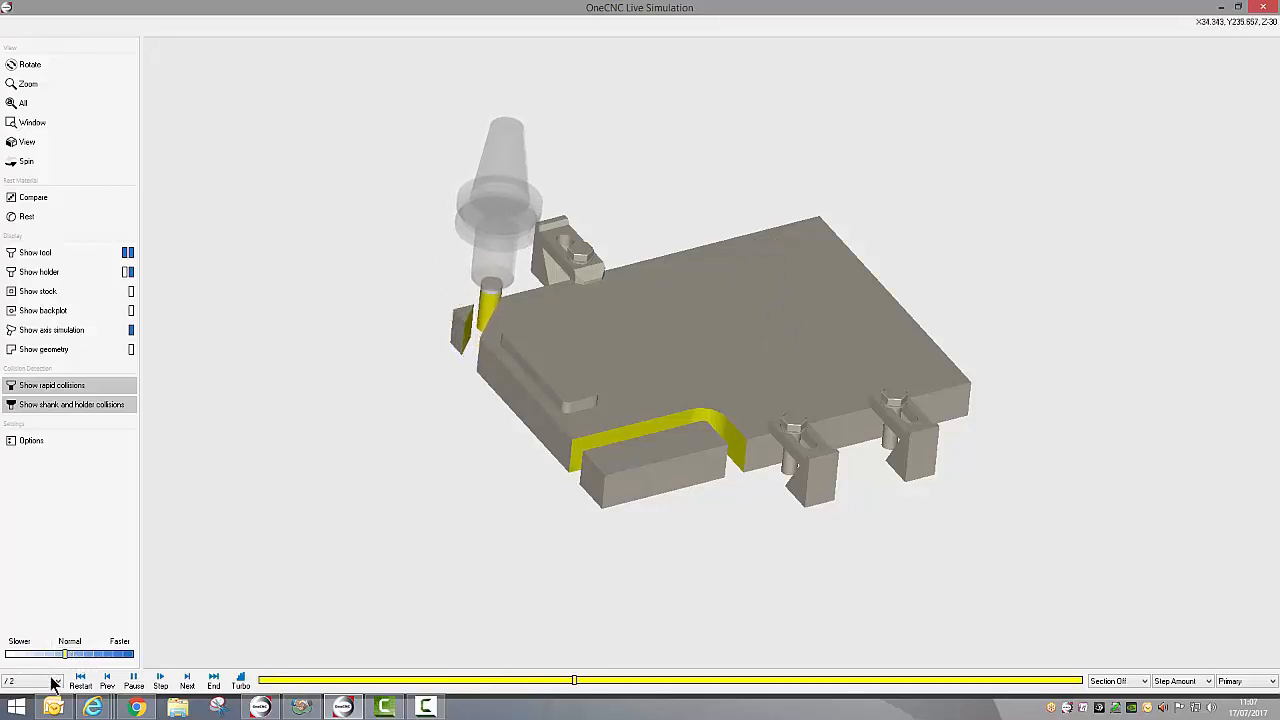
pyautogui.click(32, 681)
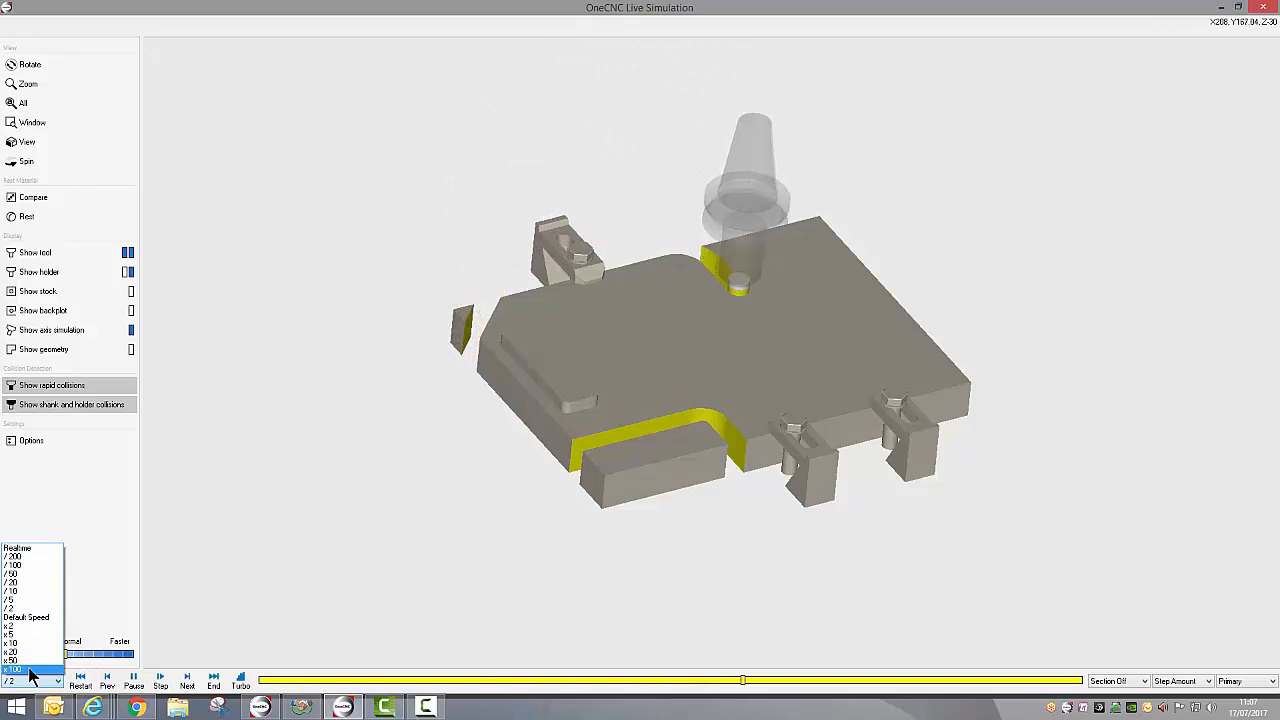
pyautogui.click(239, 534)
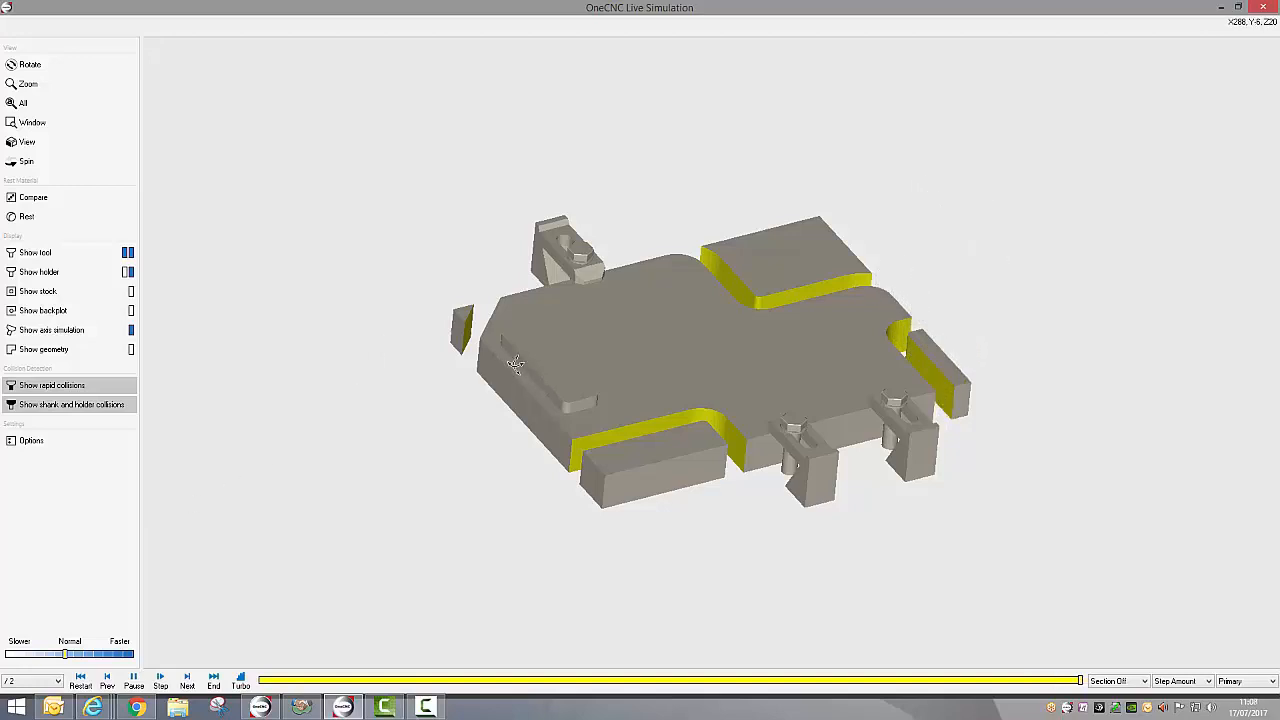
pyautogui.click(1265, 9)
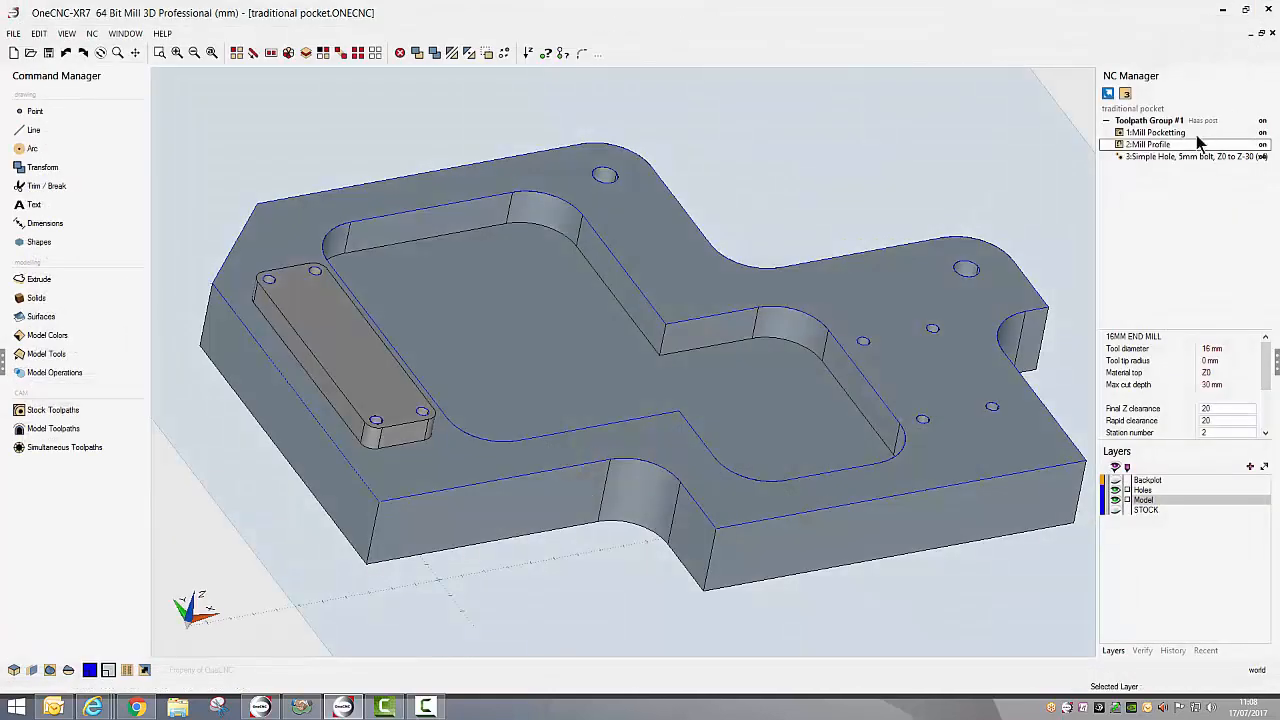
# Step: Edit the Mill Profile operation, setting the 16 mm end mill's flute length to 15, and finish with the remaining settings kept
pyautogui.rightClick(1140, 143)
pyautogui.click(1172, 315)
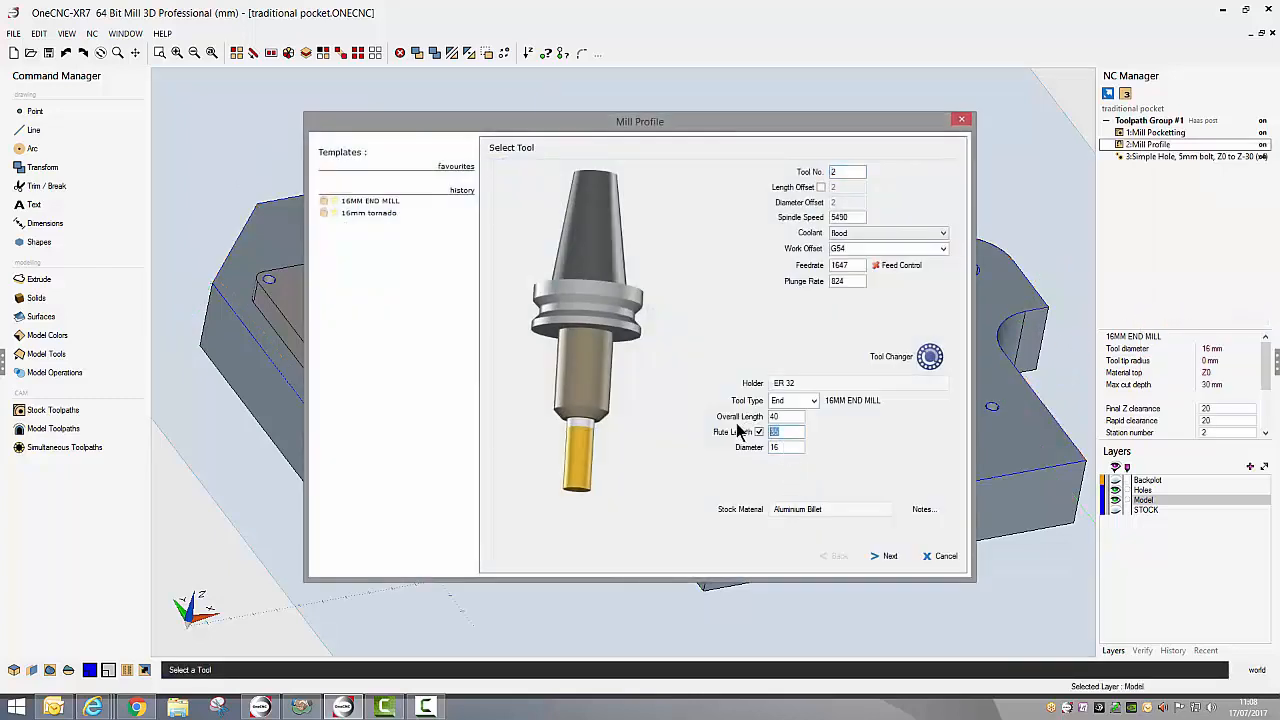
pyautogui.click(882, 554)
pyautogui.click(884, 558)
pyautogui.click(884, 557)
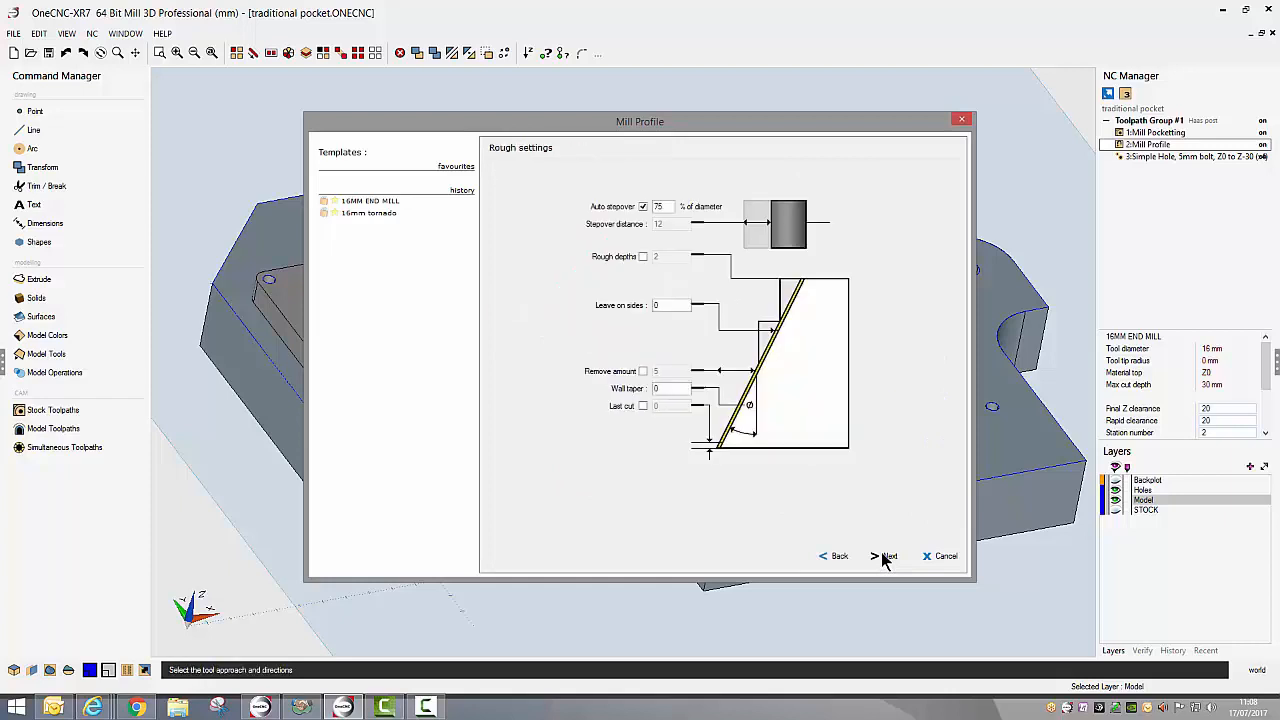
pyautogui.click(884, 557)
pyautogui.click(884, 557)
pyautogui.click(884, 557)
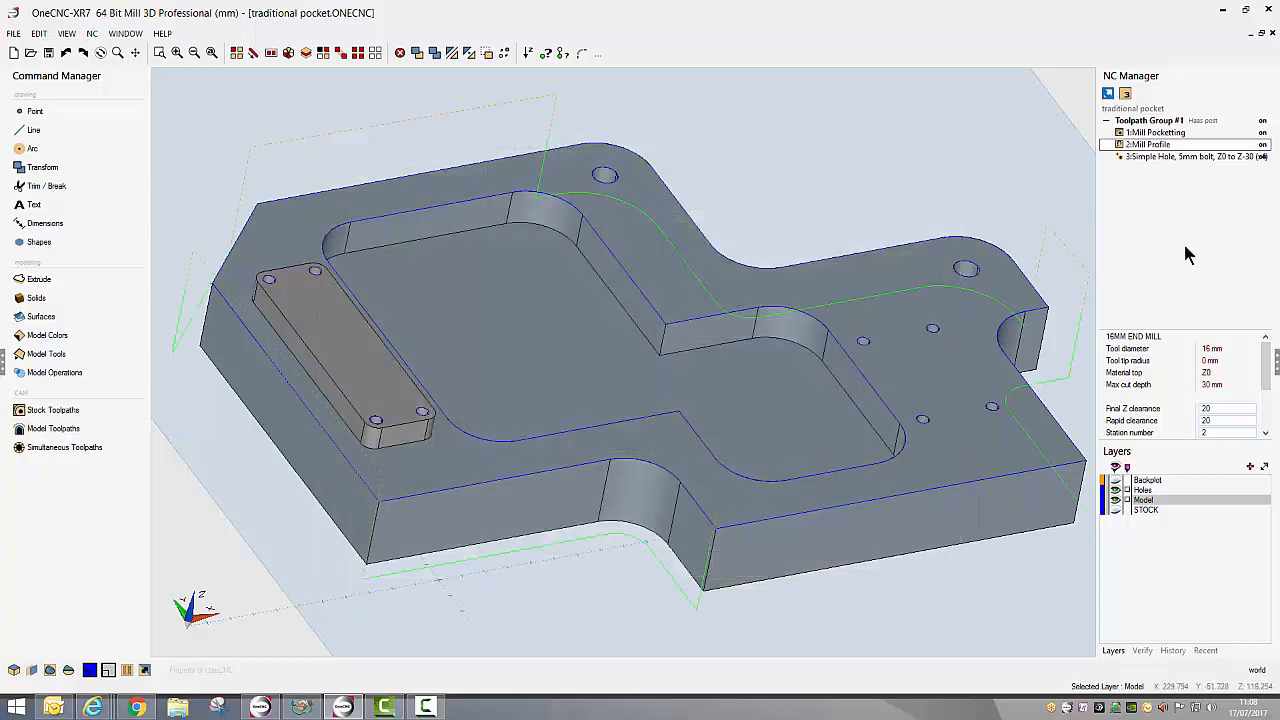
# Step: Simulate the Mill Profile operation on the stock model and examine the cutter's flute and shank against the stock edge
pyautogui.rightClick(1136, 146)
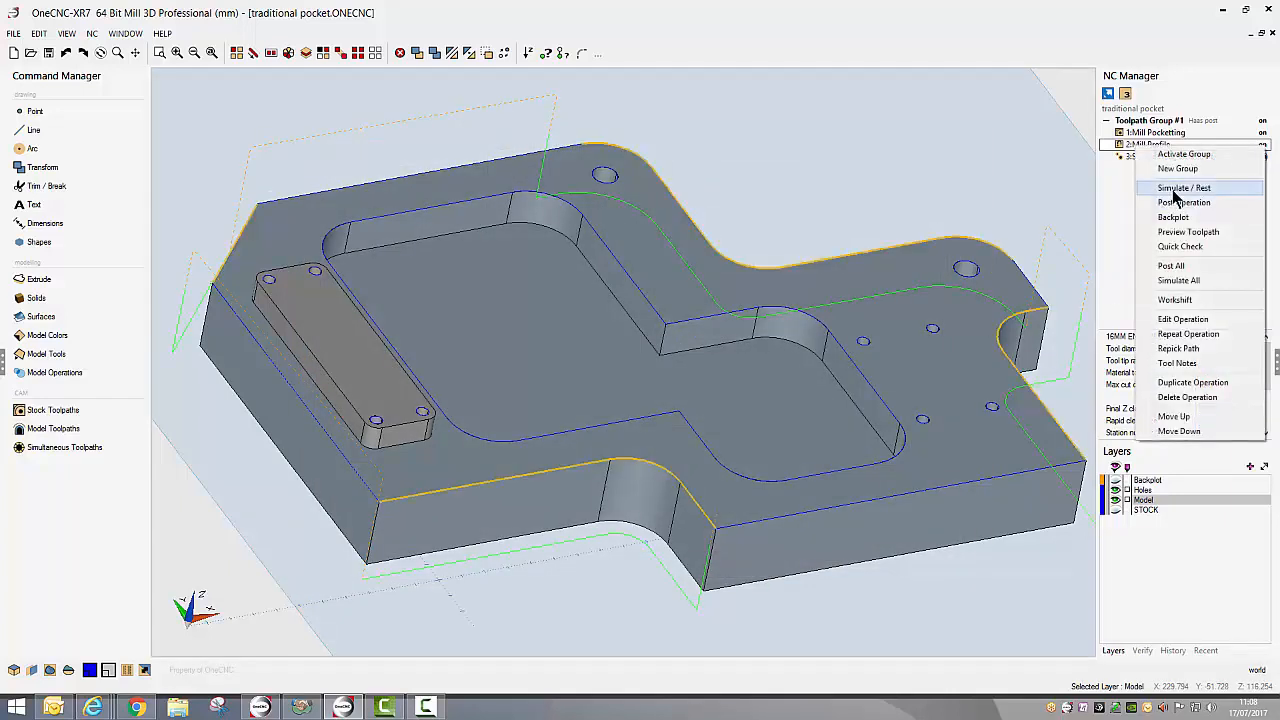
pyautogui.click(1175, 190)
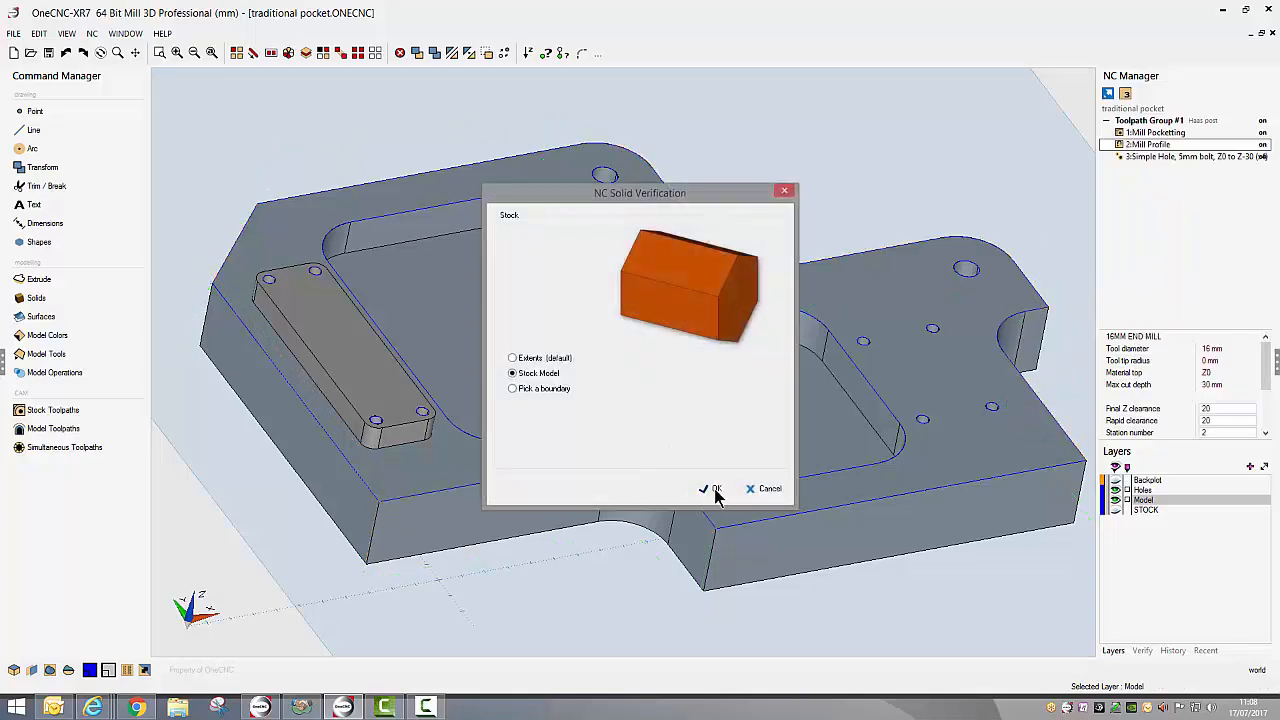
pyautogui.click(713, 490)
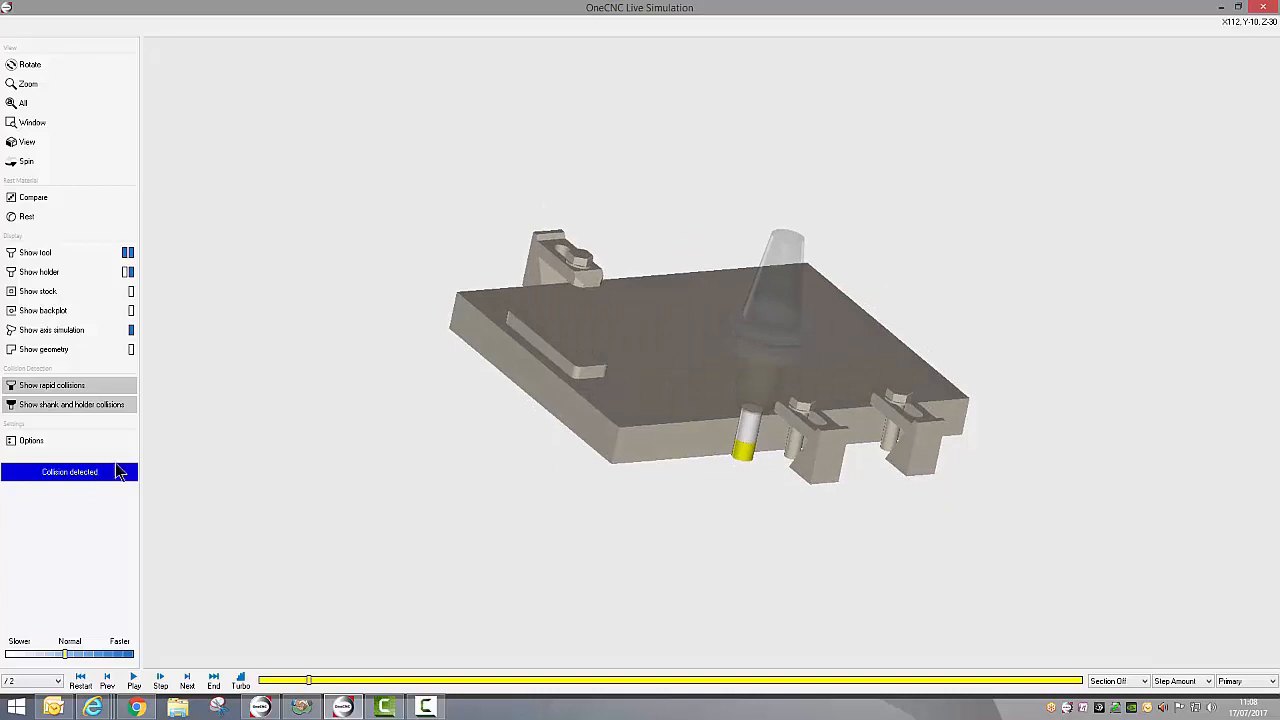
pyautogui.moveTo(810, 487); pyautogui.dragTo(788, 453)
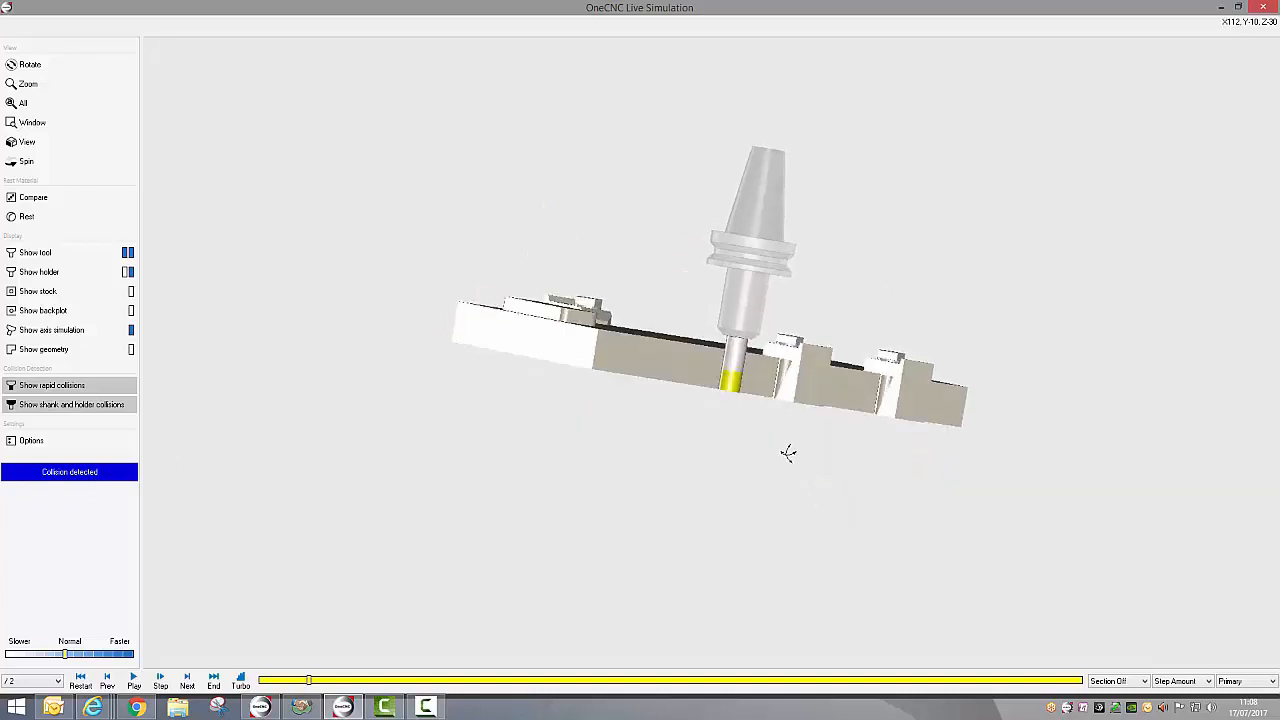
pyautogui.moveTo(788, 447); pyautogui.dragTo(783, 360, button='right')
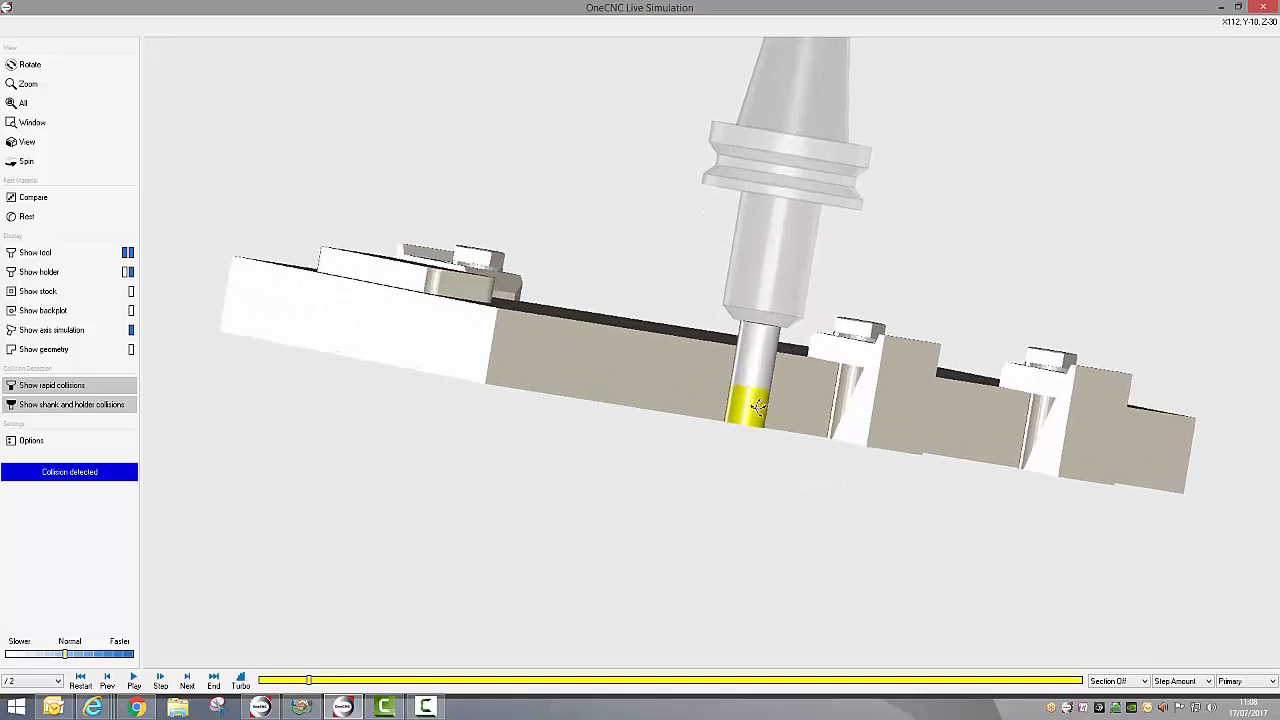
pyautogui.moveTo(758, 405); pyautogui.dragTo(675, 427)
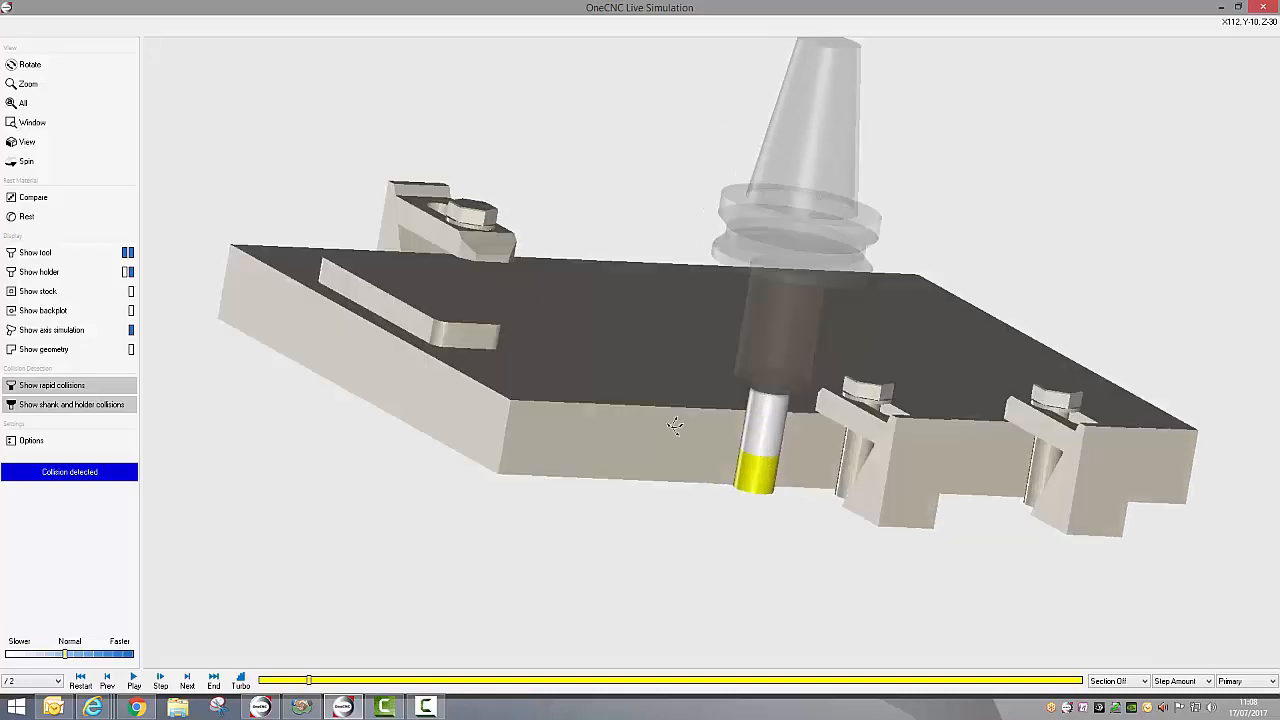
# Step: Continue the profile simulation, inspect the cut walls from above, close the simulation and dismiss the save request
pyautogui.click(133, 680)
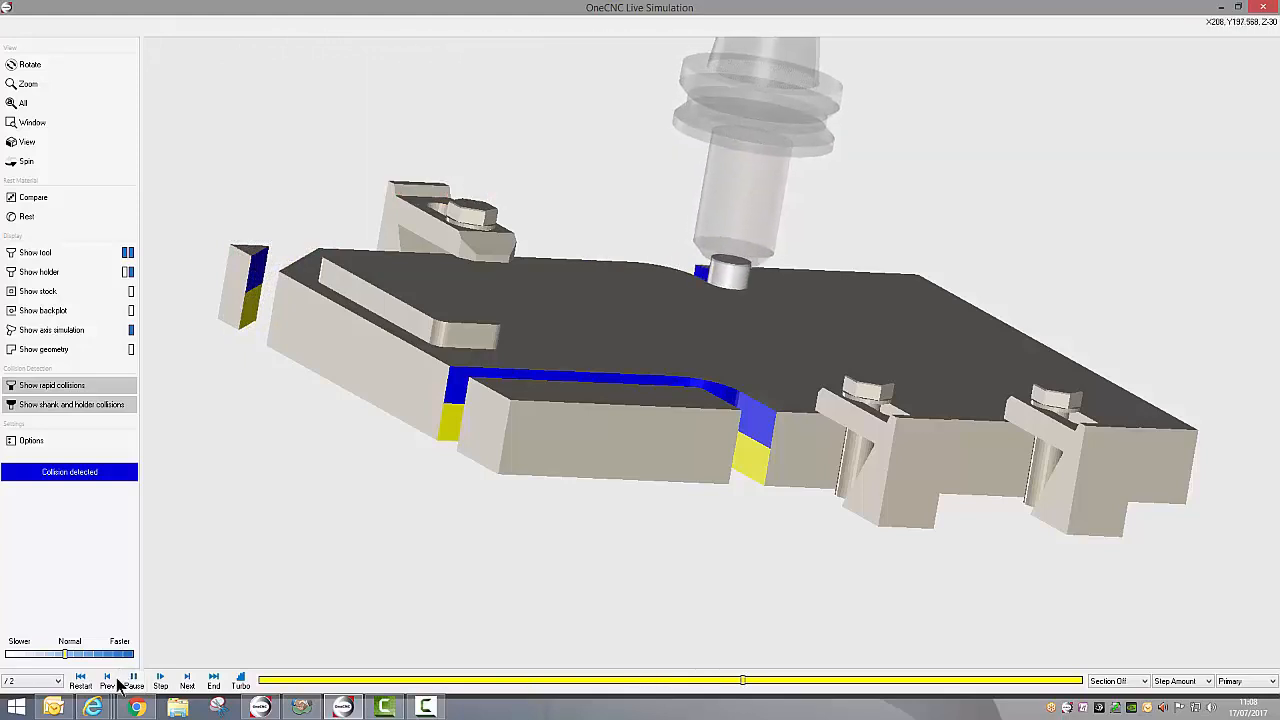
pyautogui.moveTo(650, 272); pyautogui.dragTo(642, 308, button='middle')
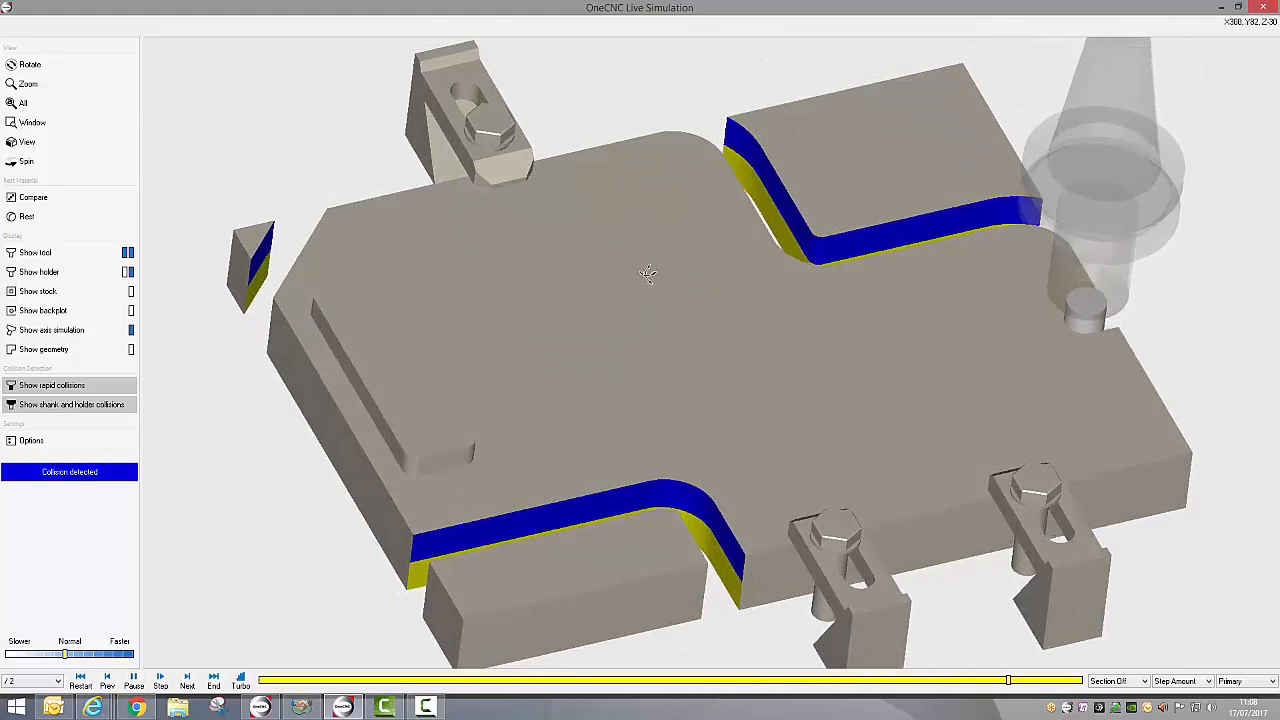
pyautogui.click(1268, 8)
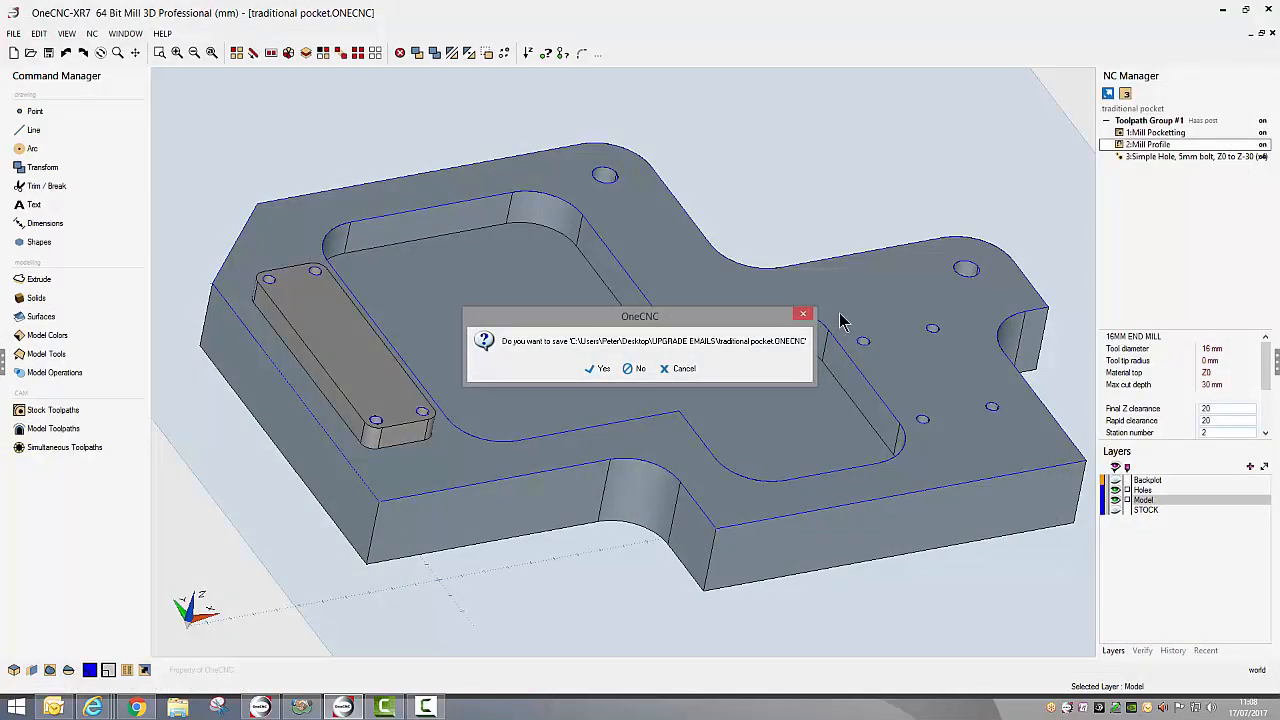
pyautogui.click(803, 314)
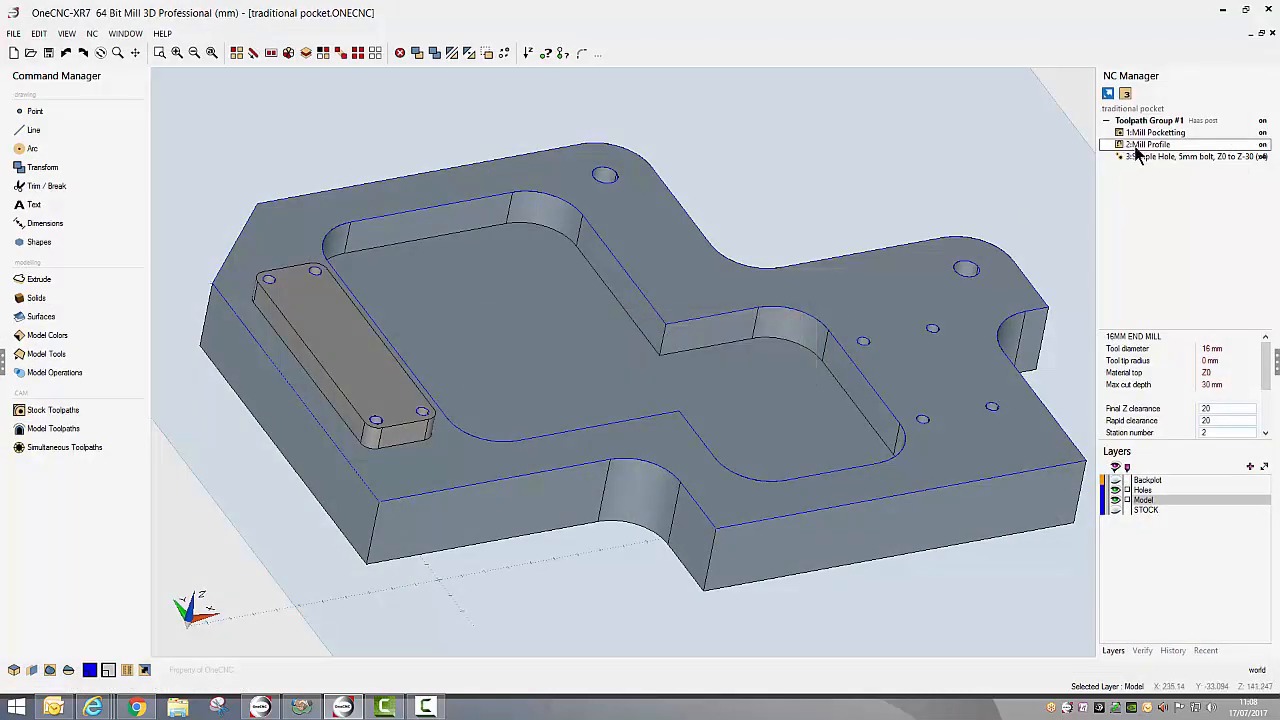
# Step: Edit the Mill Profile operation, setting the end mill's flute length to 35 and the rapid Z plane to 10
pyautogui.rightClick(1137, 152)
pyautogui.click(1195, 320)
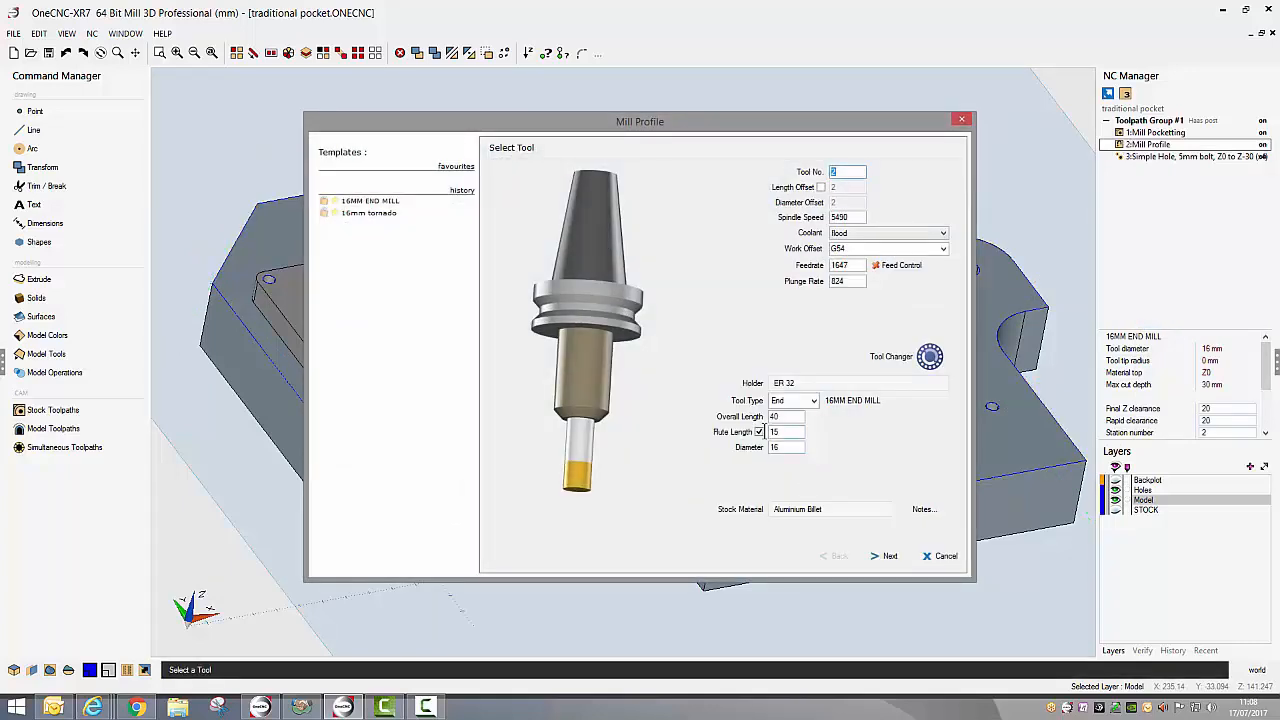
pyautogui.moveTo(793, 432); pyautogui.dragTo(726, 424)
pyautogui.click(885, 557)
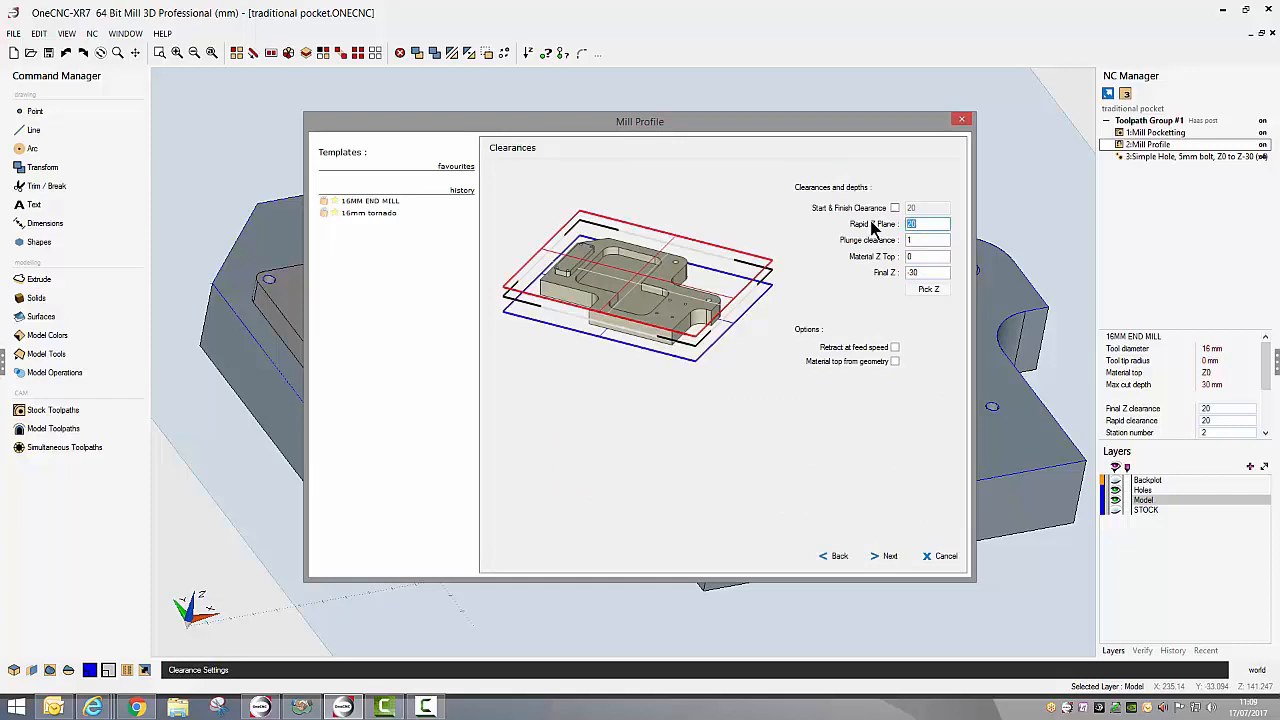
pyautogui.click(887, 556)
pyautogui.click(887, 556)
pyautogui.click(887, 556)
pyautogui.click(886, 557)
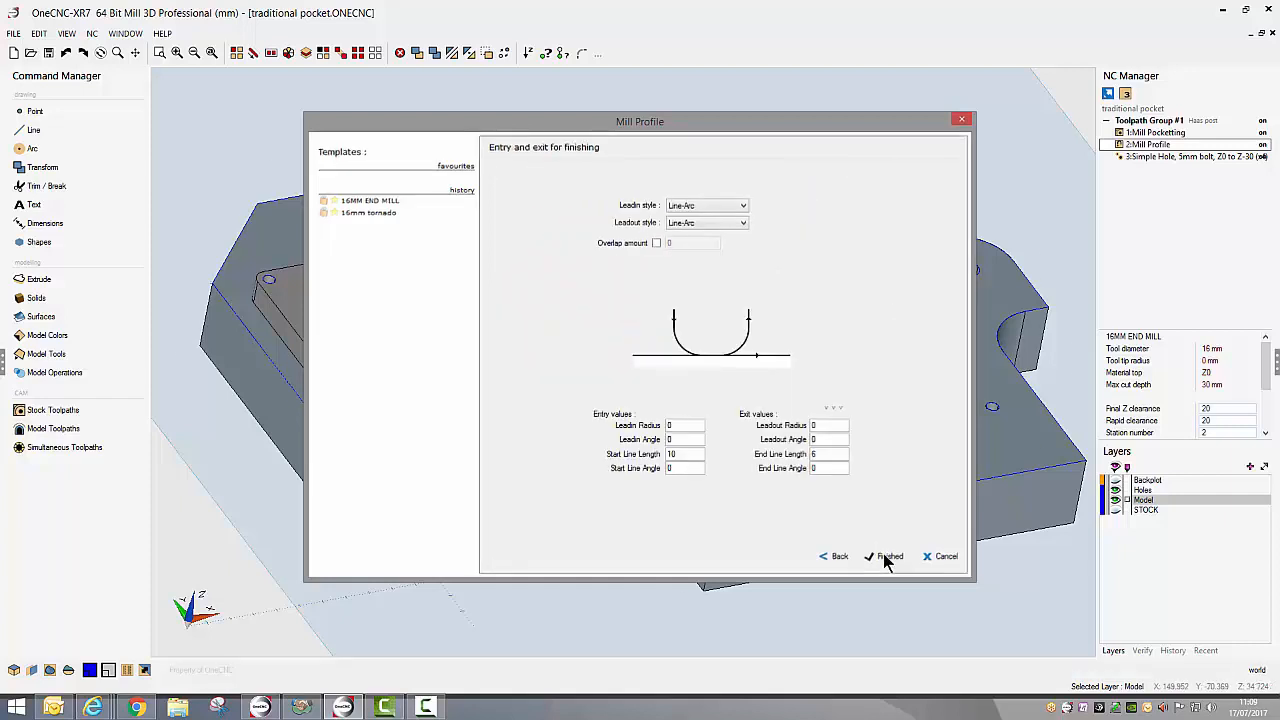
pyautogui.click(886, 557)
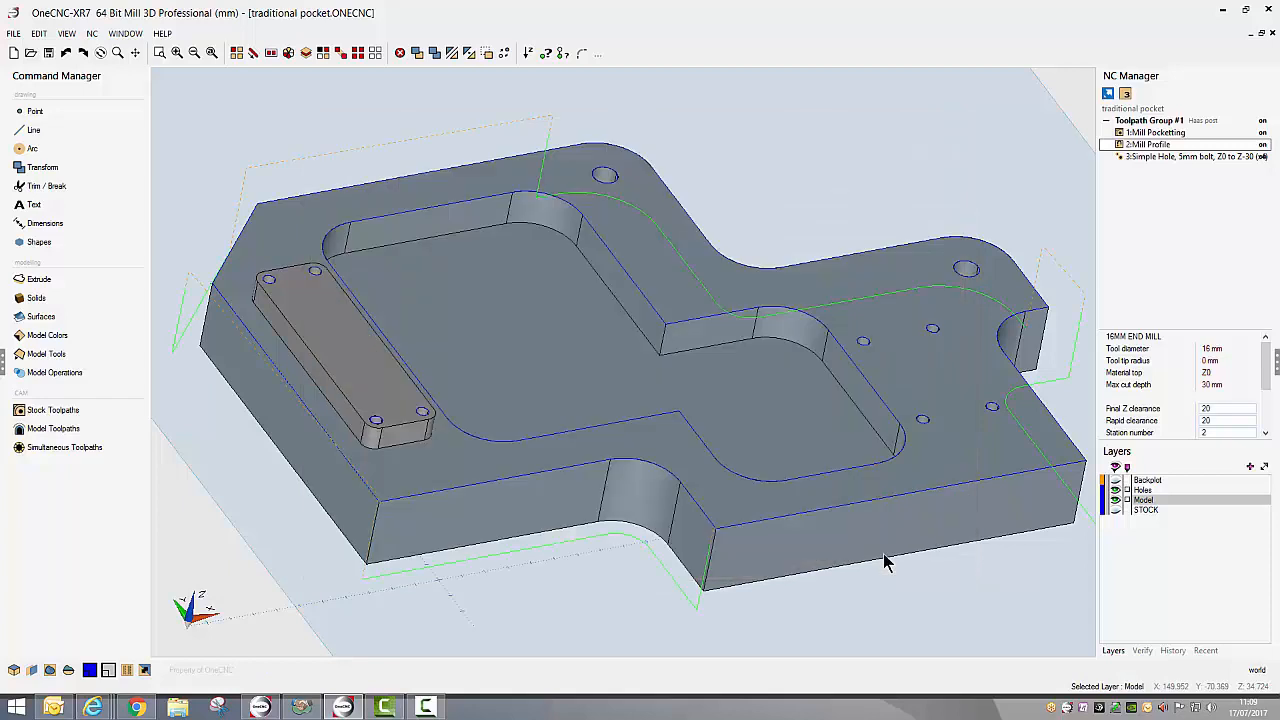
# Step: Simulate the edited Mill Profile operation on the stock model and examine the tool's rapid move at the rear clamp
pyautogui.rightClick(1147, 150)
pyautogui.click(1203, 183)
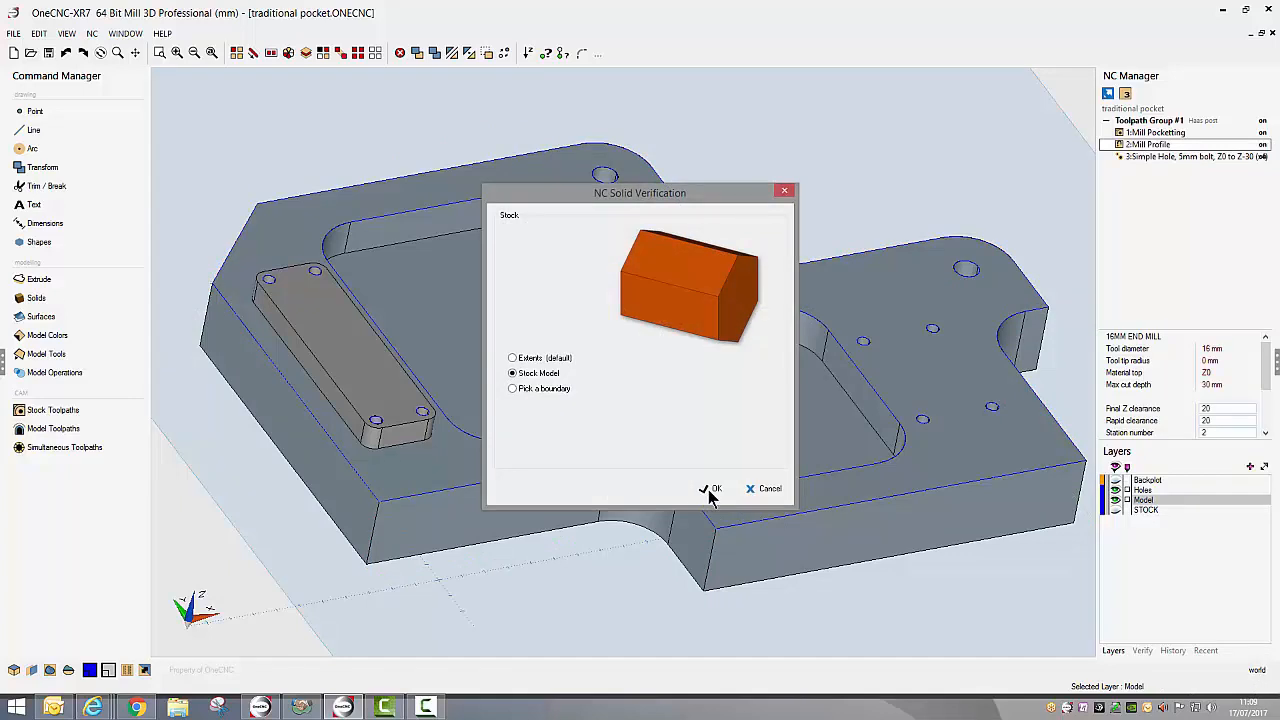
pyautogui.click(709, 490)
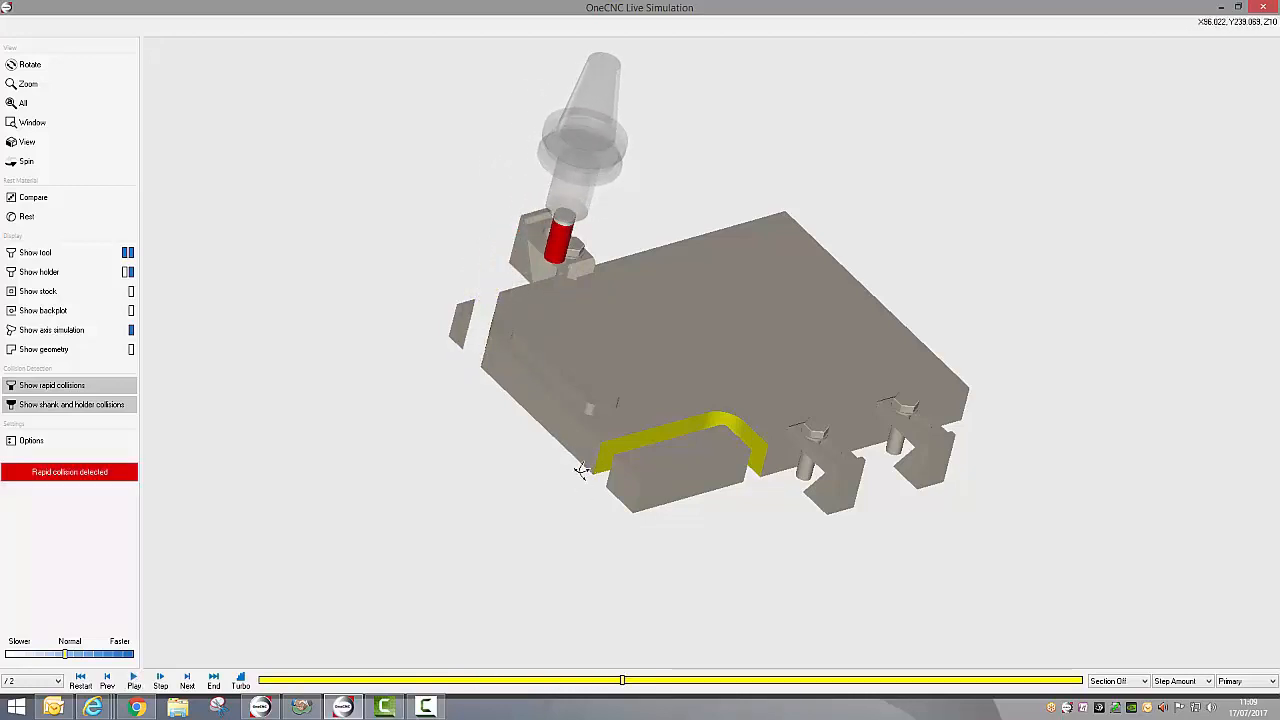
pyautogui.moveTo(573, 493)
pyautogui.mouseDown(button='middle')
pyautogui.moveTo(543, 477)
pyautogui.moveTo(570, 468)
pyautogui.mouseUp(button='middle')
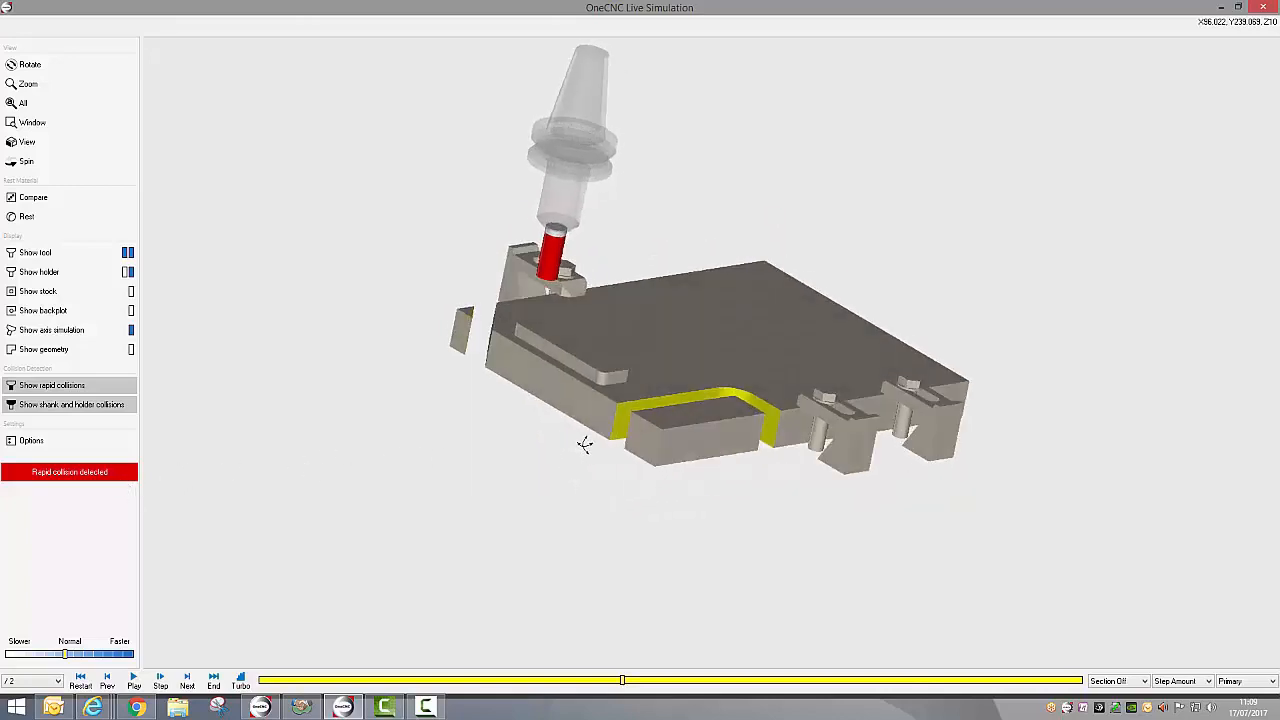
# Step: Resume the profile simulation to the end, inspect the rear clamp bolt and cut profile, and close the simulation
pyautogui.click(137, 681)
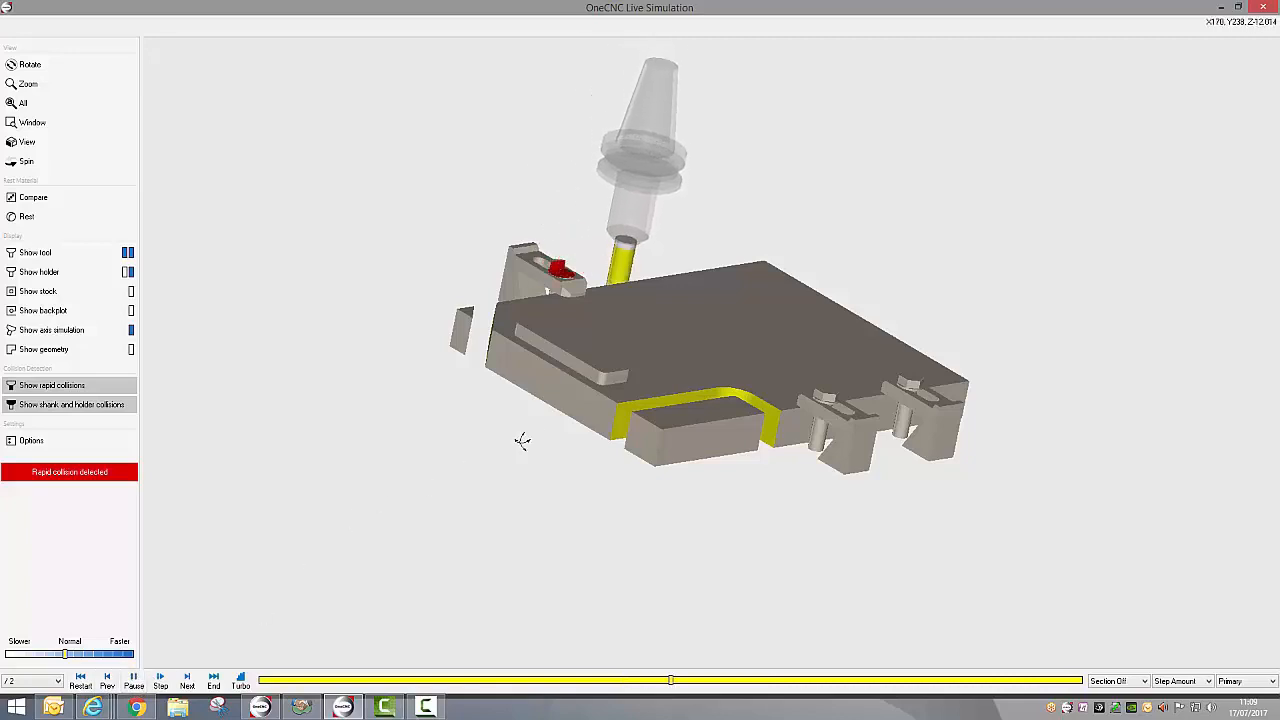
pyautogui.moveTo(523, 440); pyautogui.dragTo(532, 456)
pyautogui.scroll(3, 586, 320)
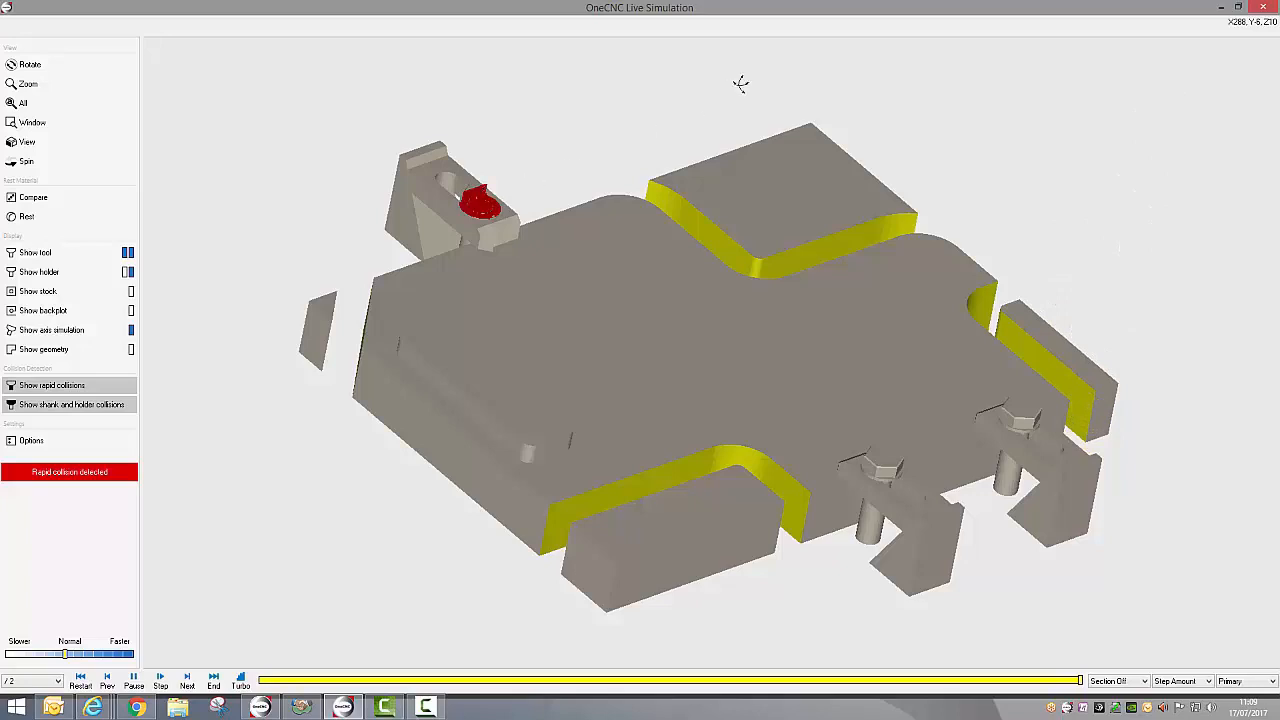
pyautogui.click(1263, 7)
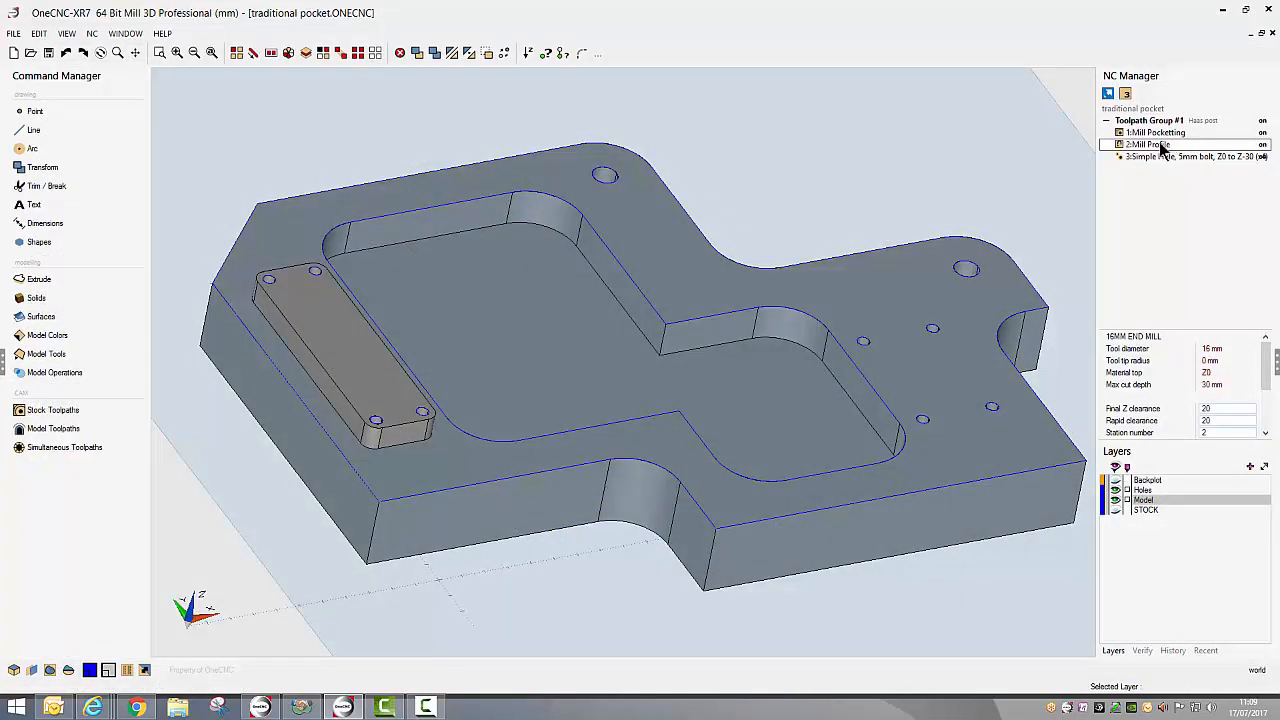
# Step: Edit the Mill Profile operation's clearances, setting the rapid Z plane to 20, and finish with the other settings kept
pyautogui.rightClick(1215, 144)
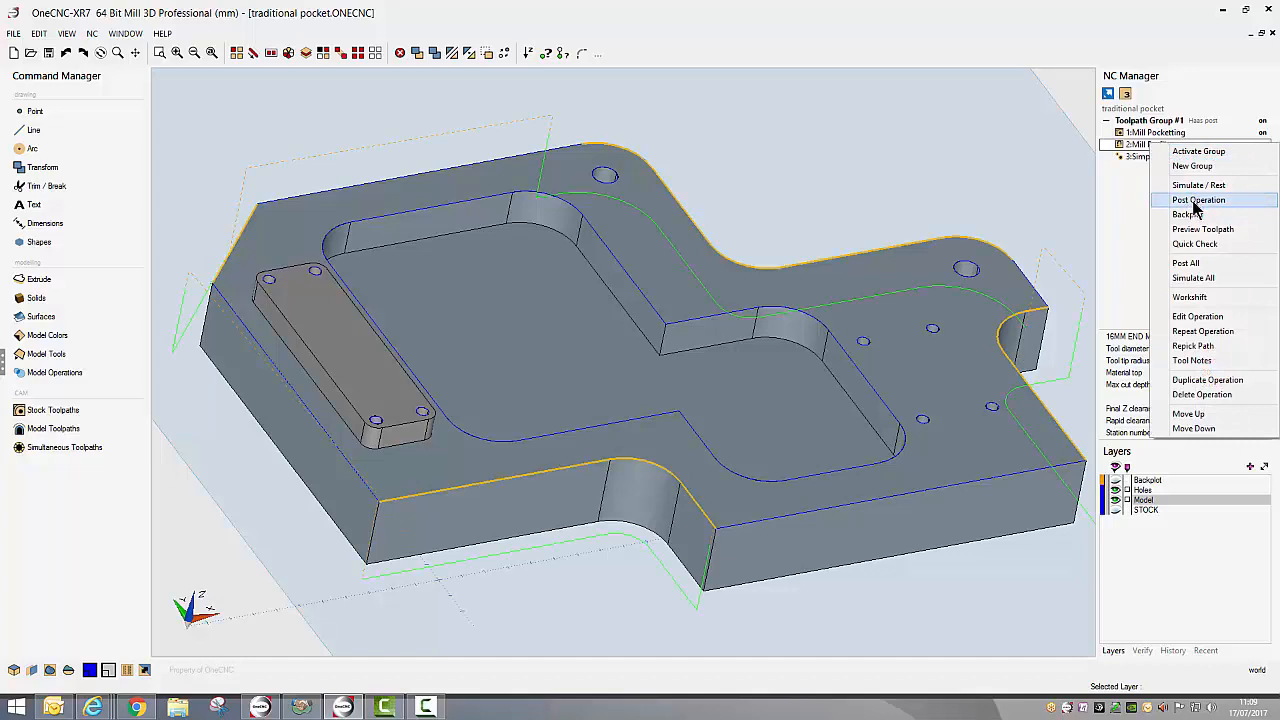
pyautogui.click(1197, 316)
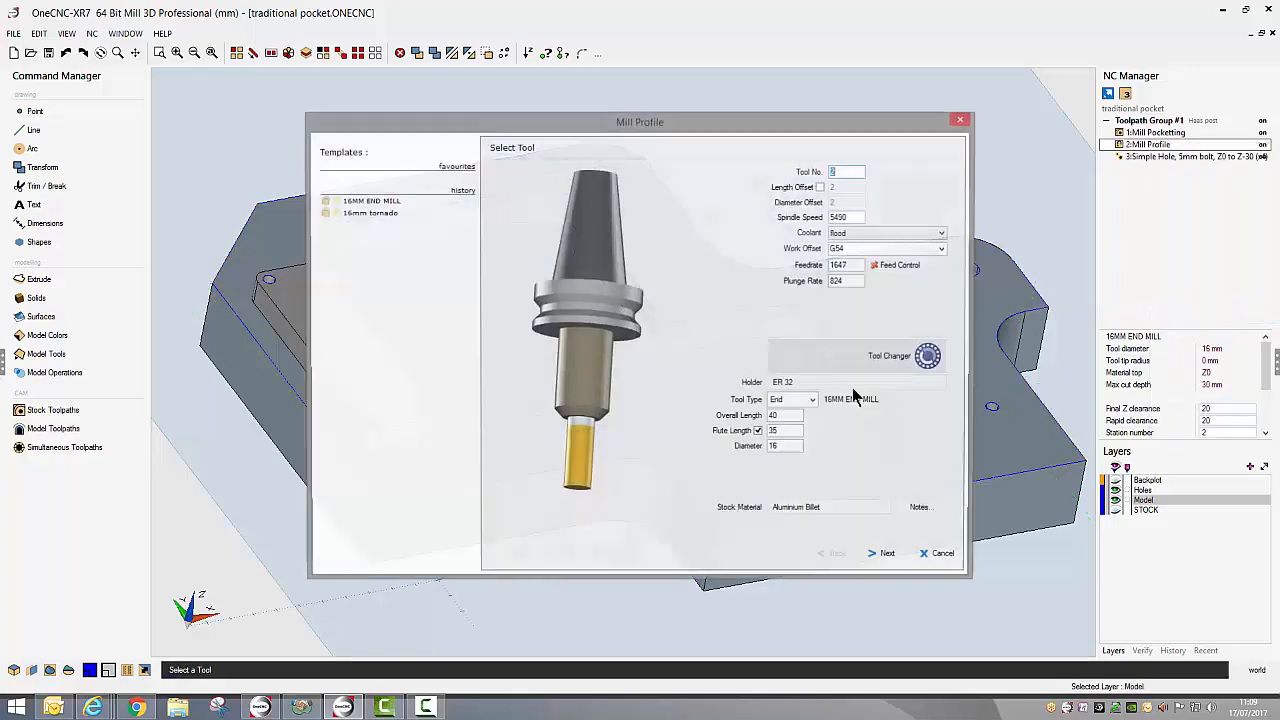
pyautogui.click(876, 559)
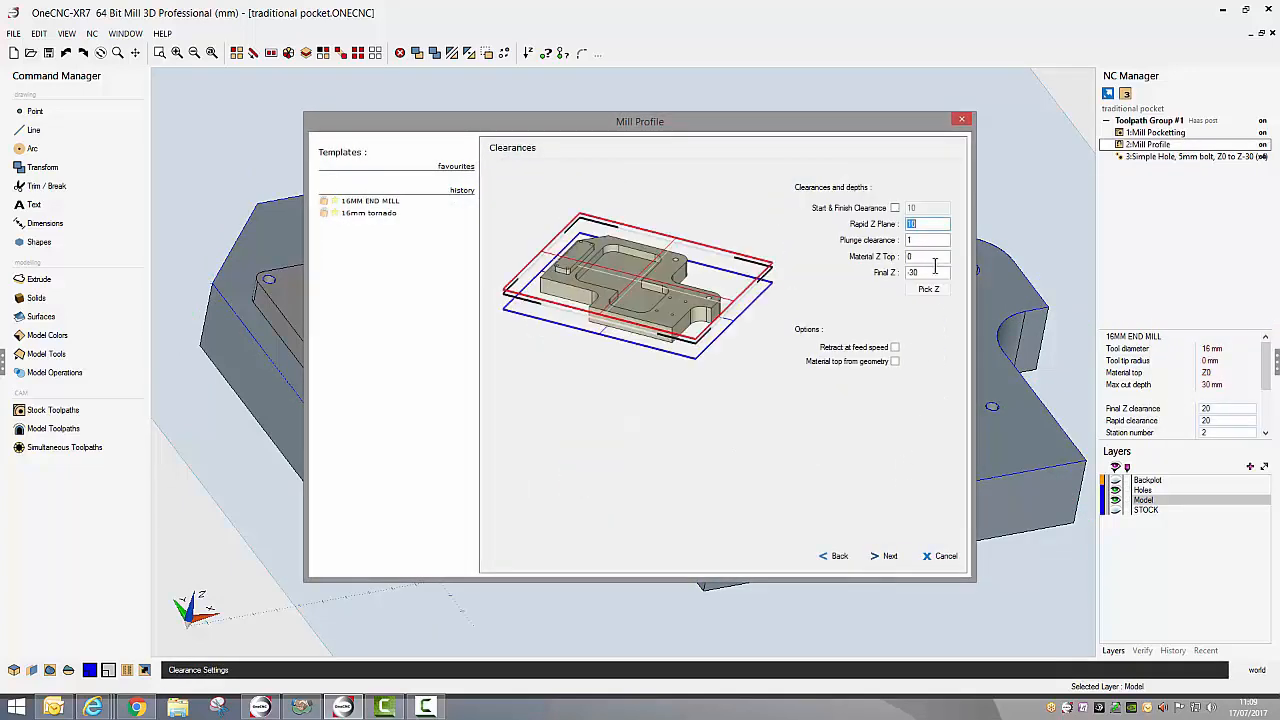
pyautogui.write('2')
pyautogui.click(889, 556)
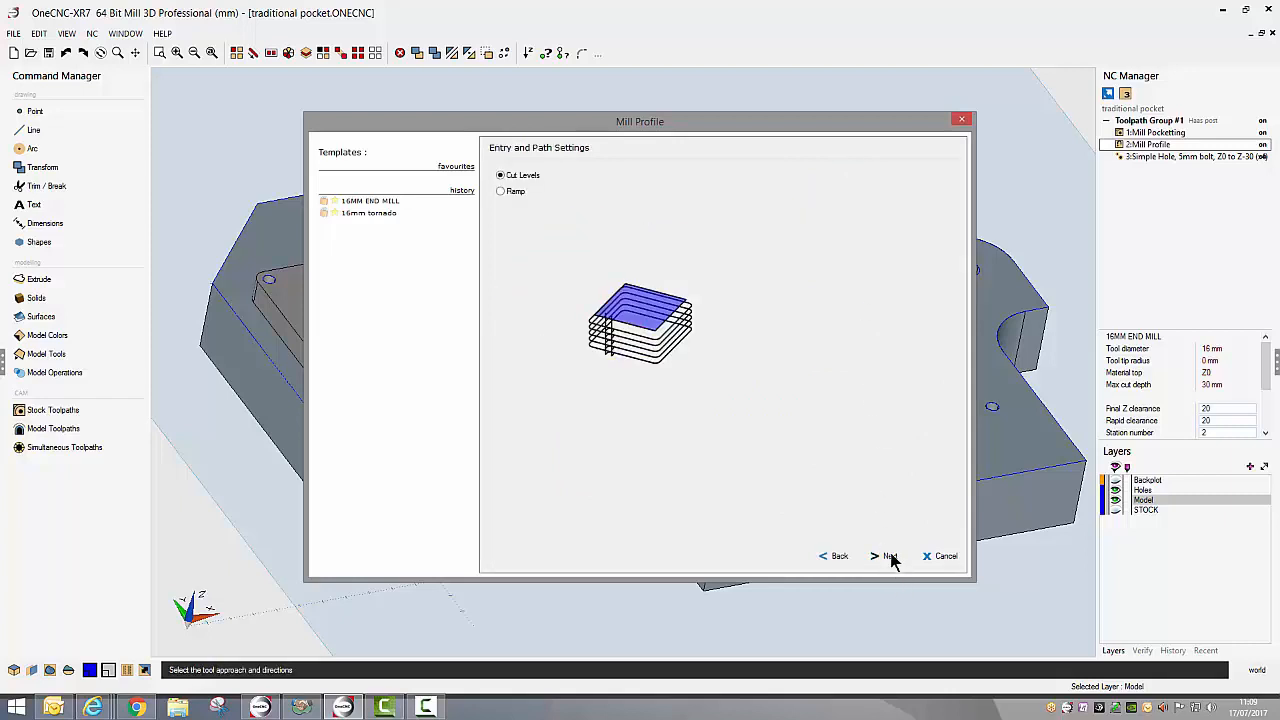
pyautogui.click(891, 557)
pyautogui.click(891, 557)
pyautogui.click(891, 557)
pyautogui.click(889, 556)
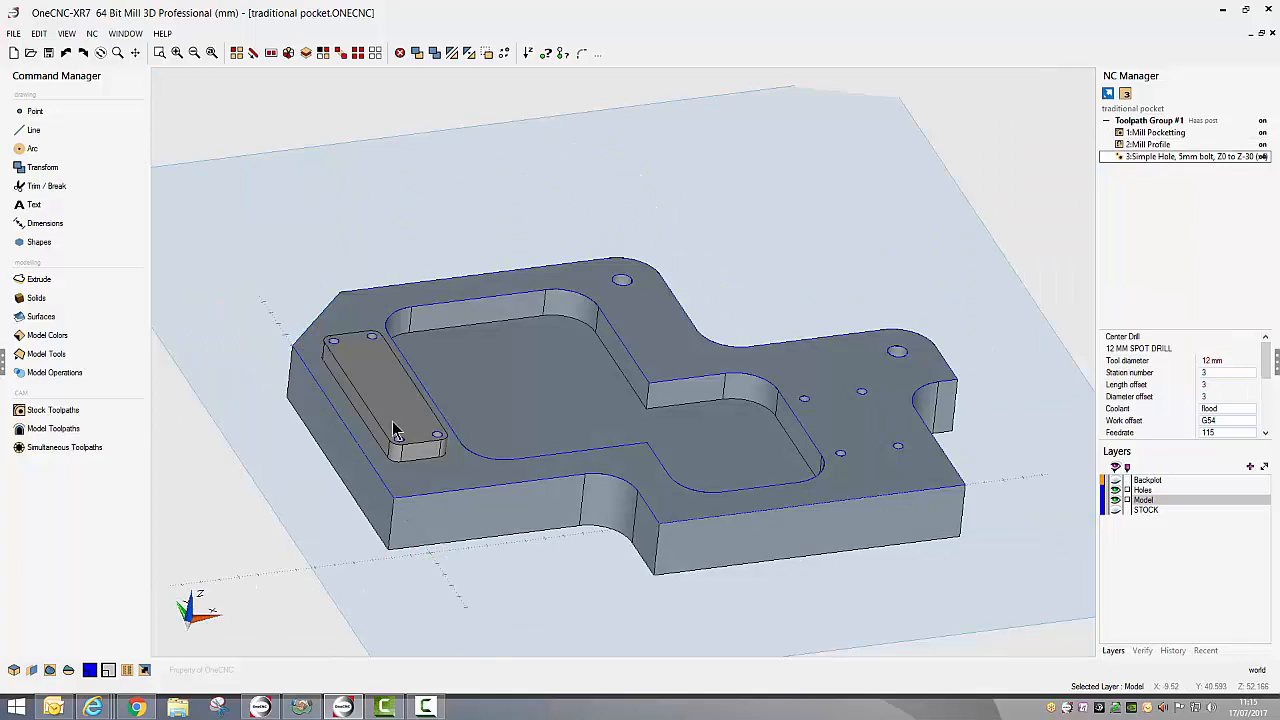
# Step: Run the stock Drill hole wizard, check the location of the 5 mm bolt holes from Z0 to Z-30, and cancel it
pyautogui.click(52, 414)
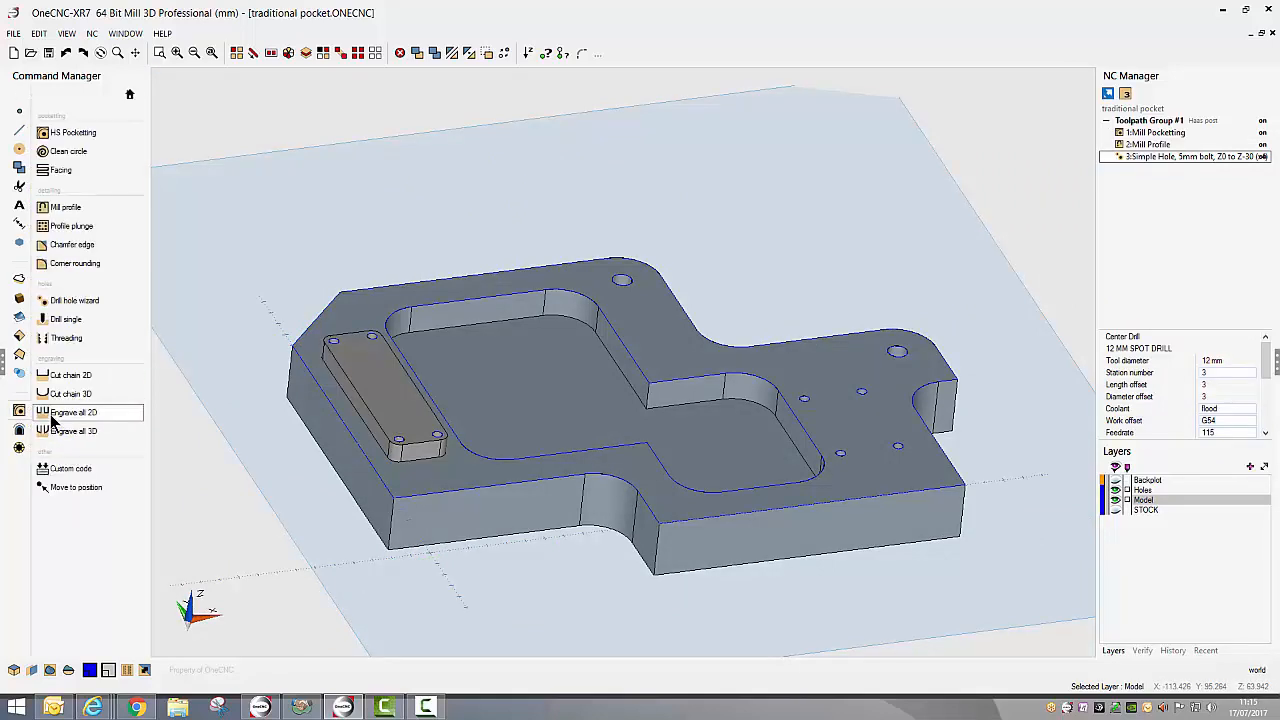
pyautogui.click(75, 302)
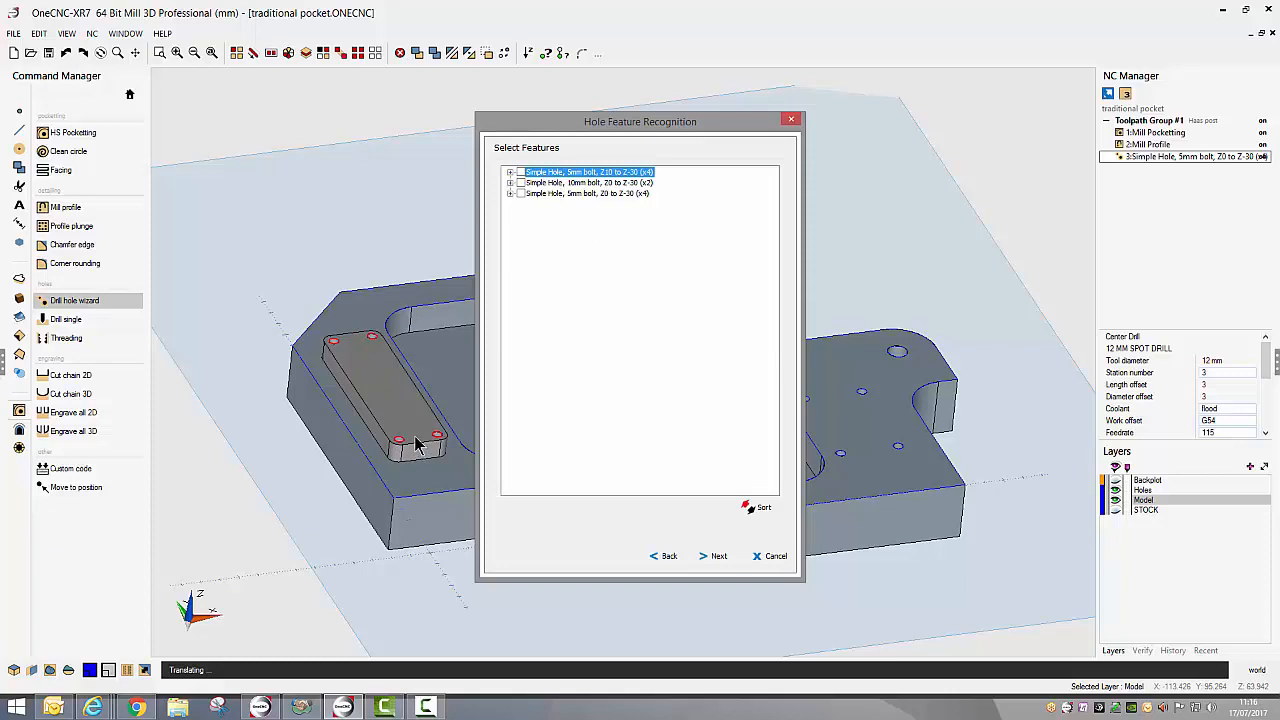
pyautogui.click(568, 194)
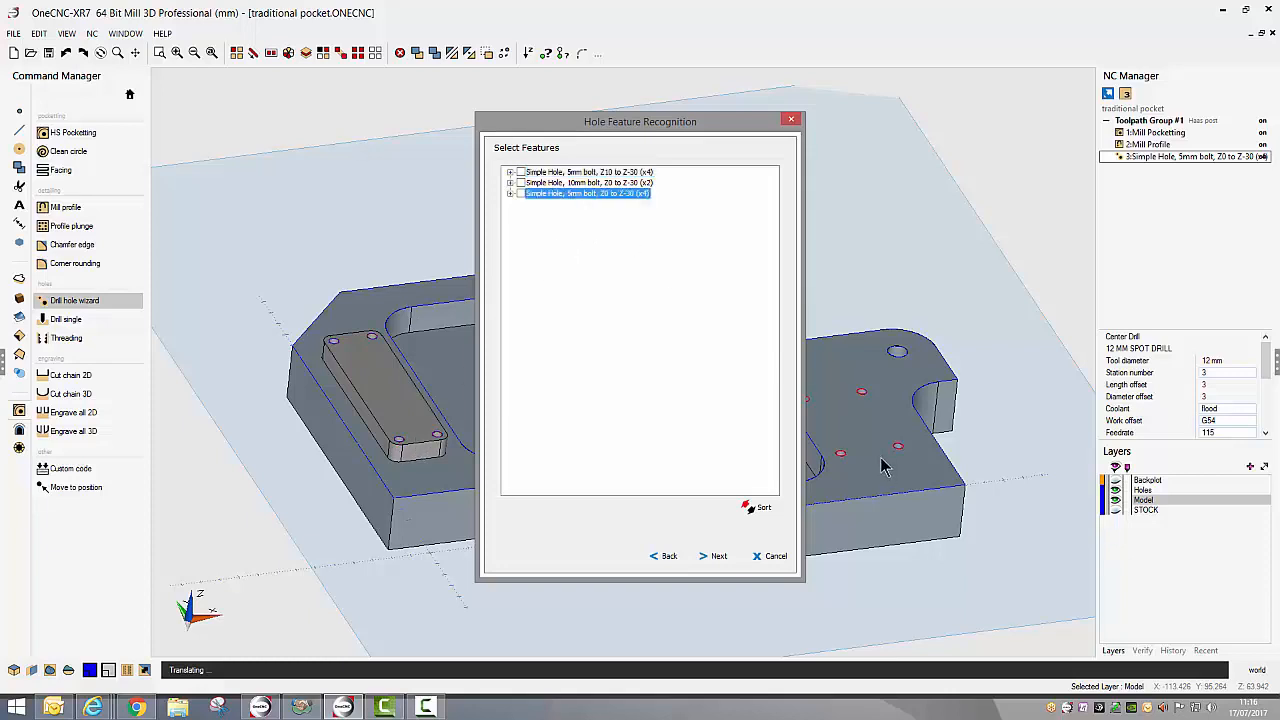
pyautogui.click(791, 121)
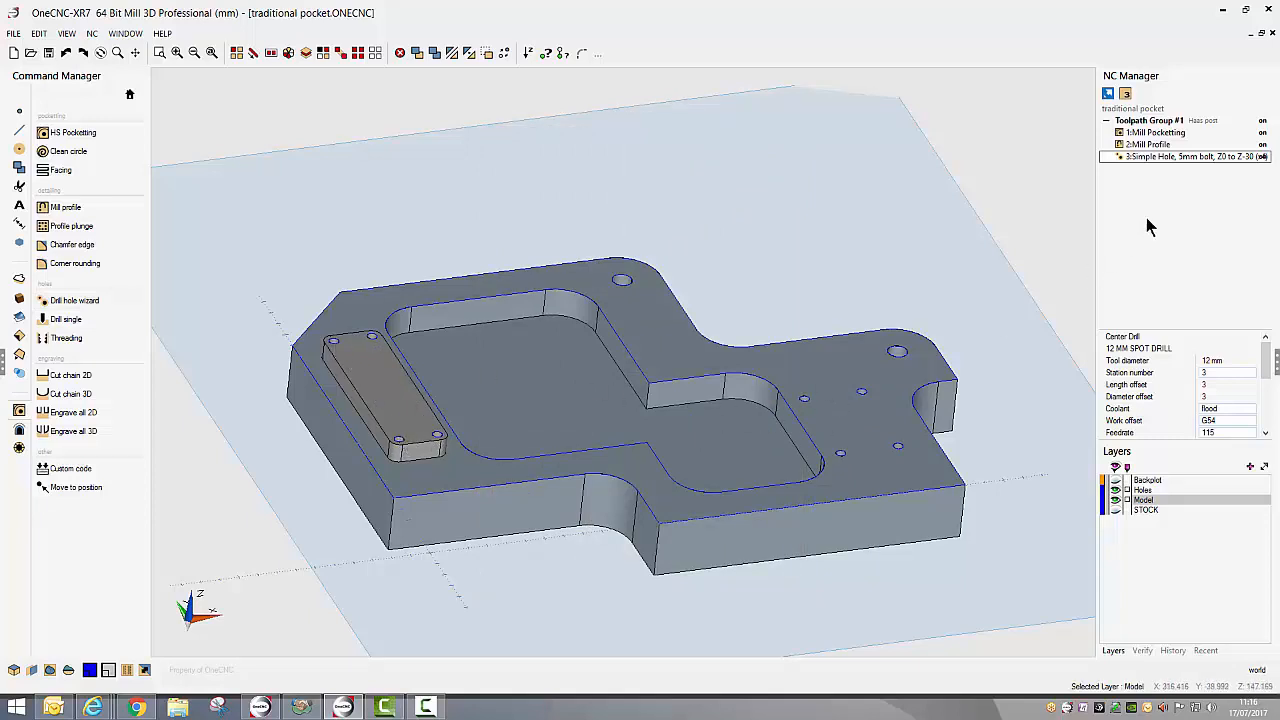
# Step: Edit the 5 mm bolt hole operation, check its features and clearances with material top from geometry kept on, and finish
pyautogui.rightClick(1133, 158)
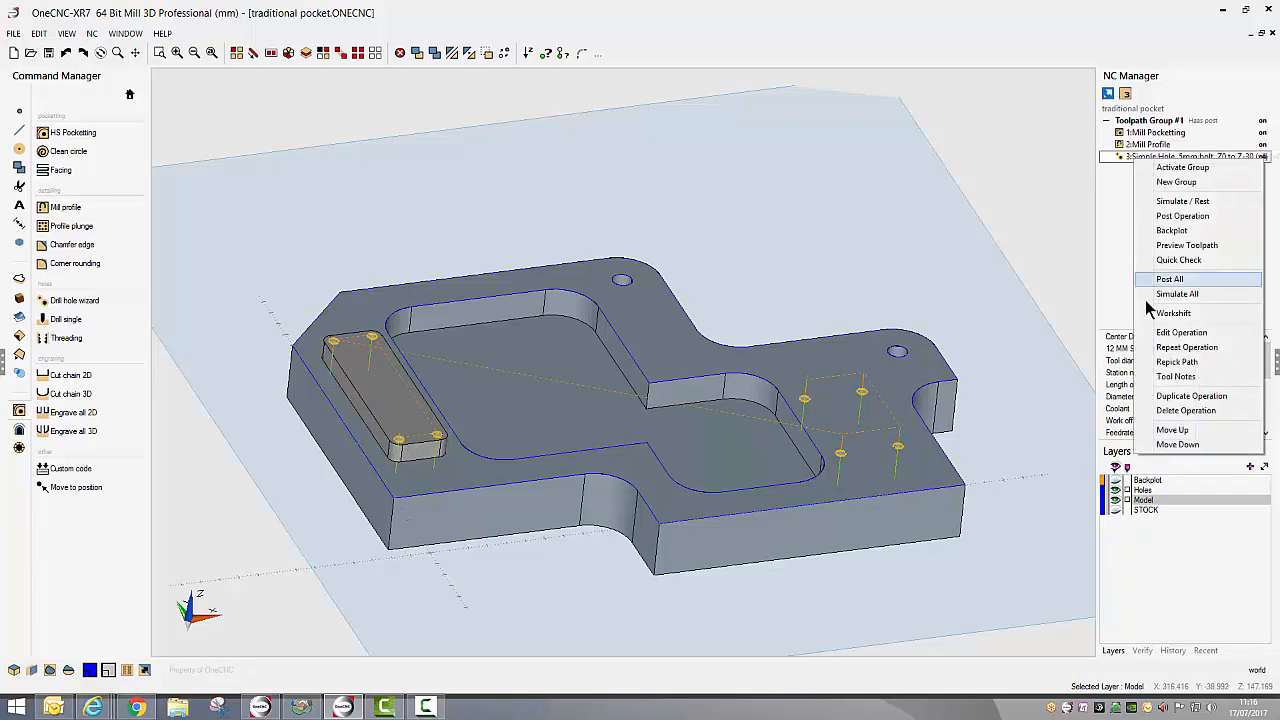
pyautogui.click(1178, 332)
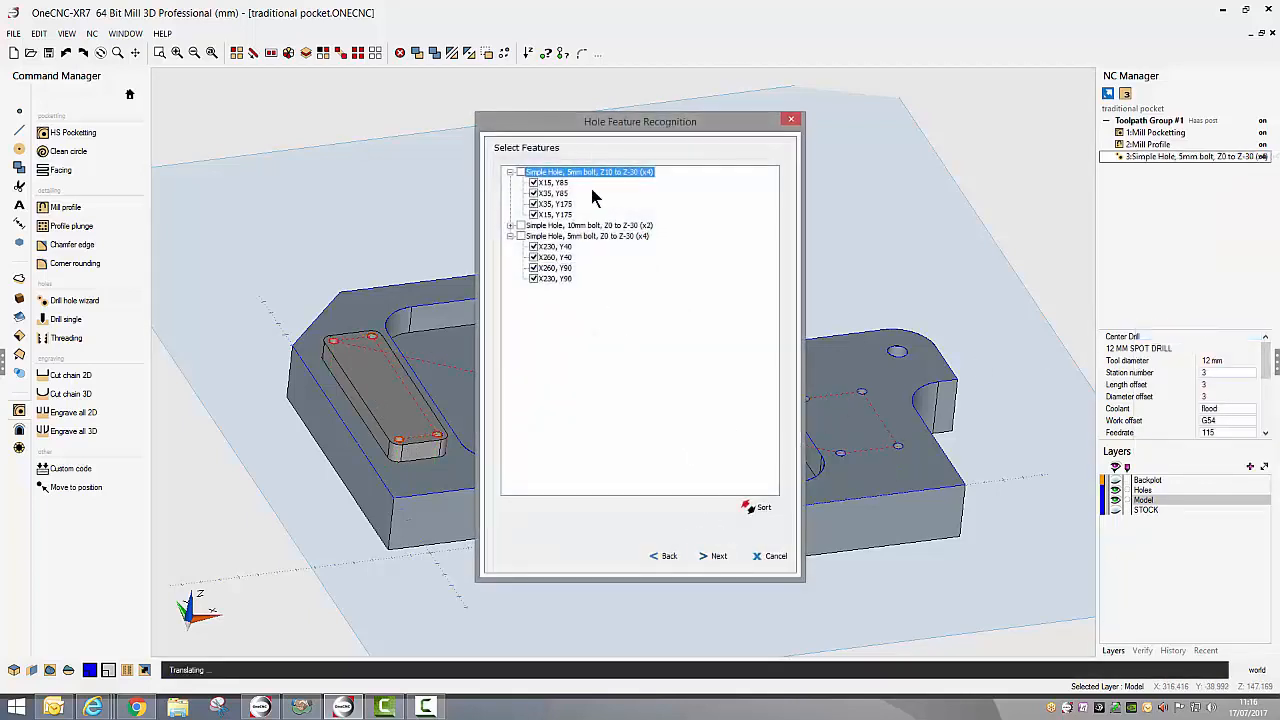
pyautogui.click(717, 556)
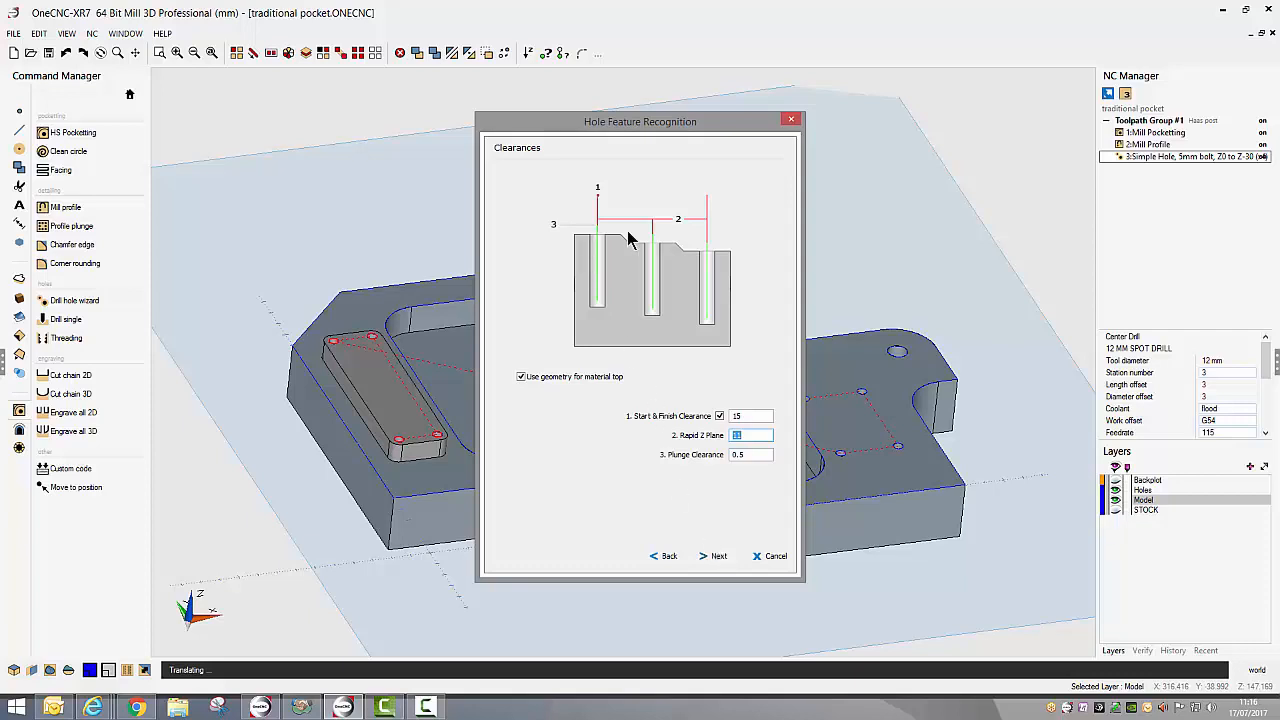
pyautogui.click(521, 376)
pyautogui.click(521, 376)
pyautogui.click(717, 557)
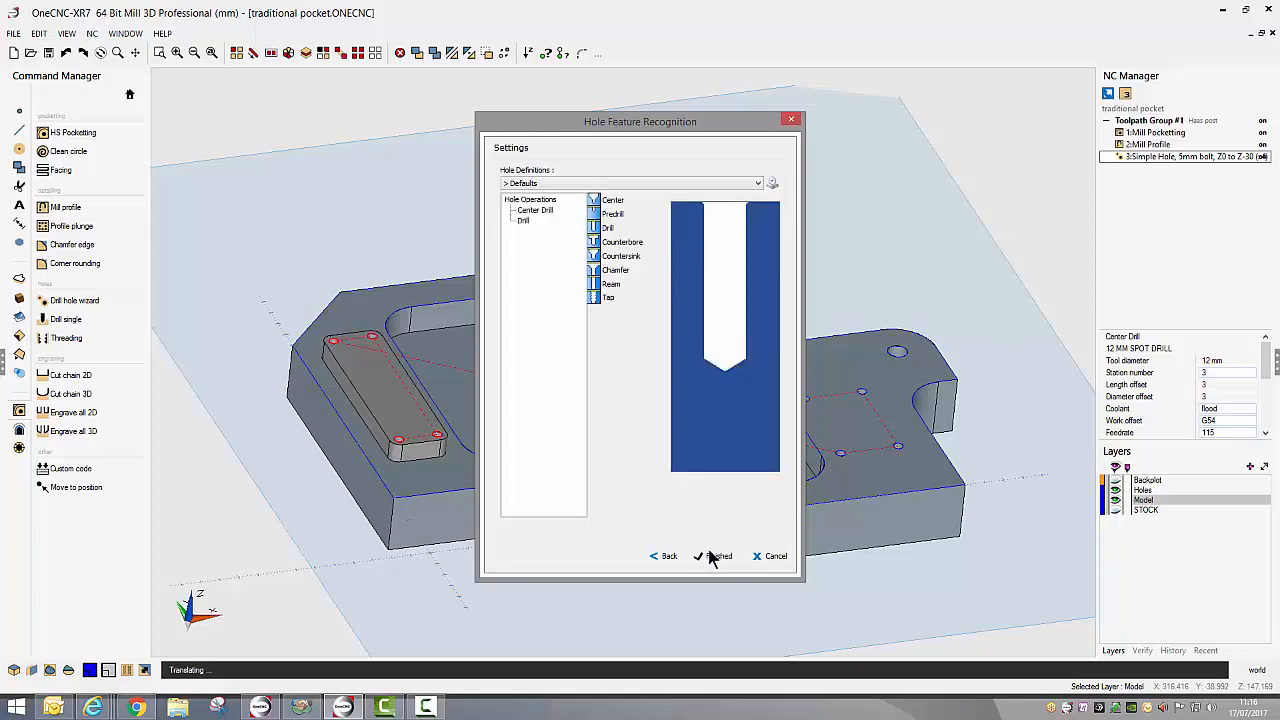
pyautogui.click(715, 557)
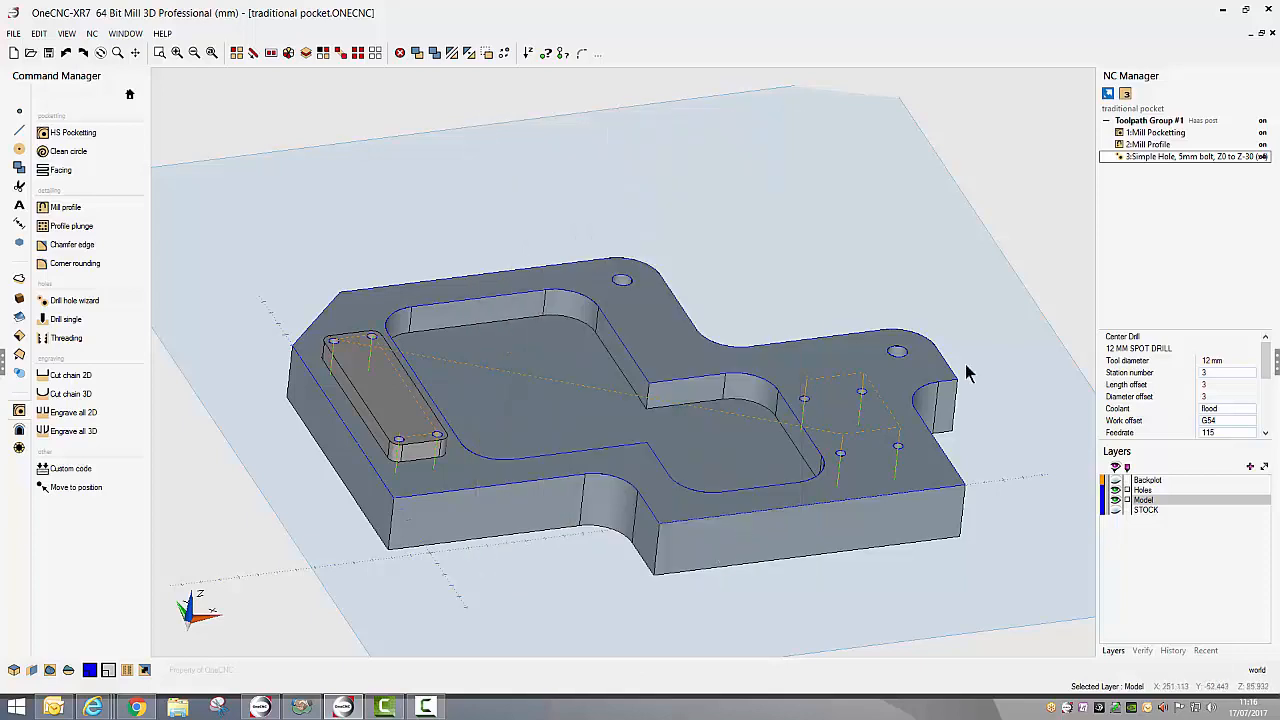
# Step: Simulate the hole operation on the stock model, examining the spot drilling and drilling moves around the clamps at increasing speed
pyautogui.rightClick(1138, 156)
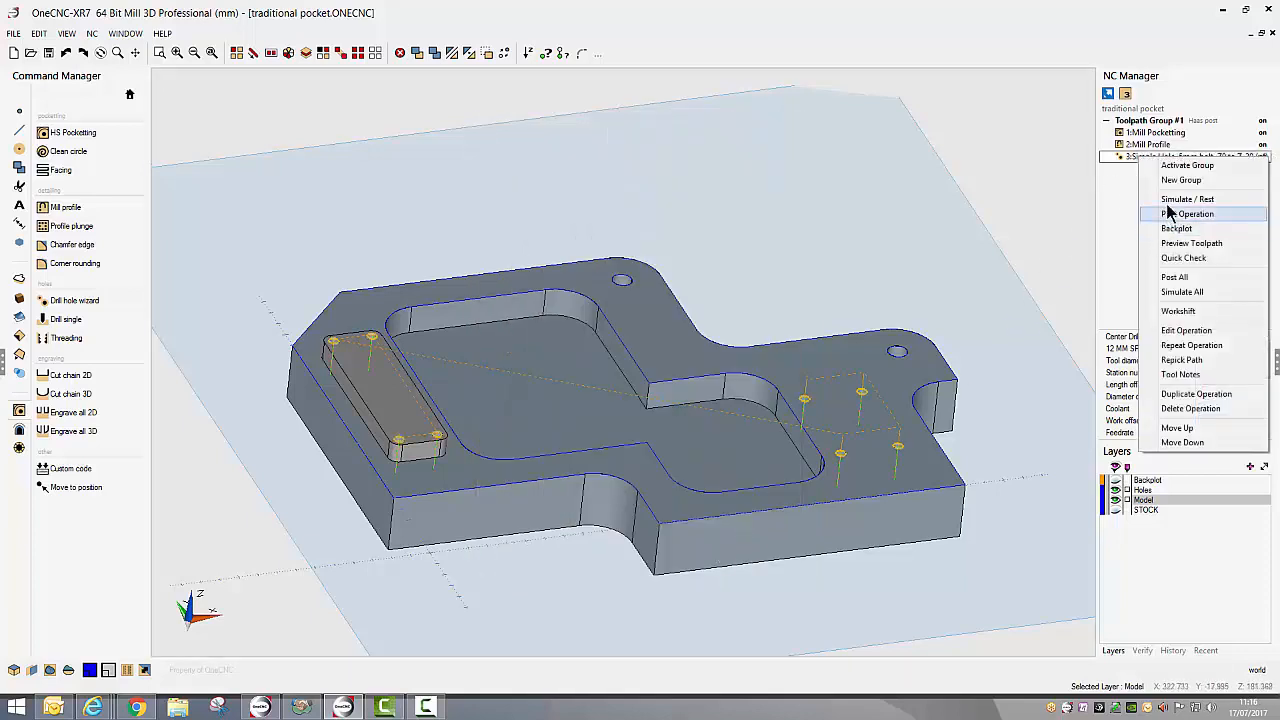
pyautogui.click(1175, 200)
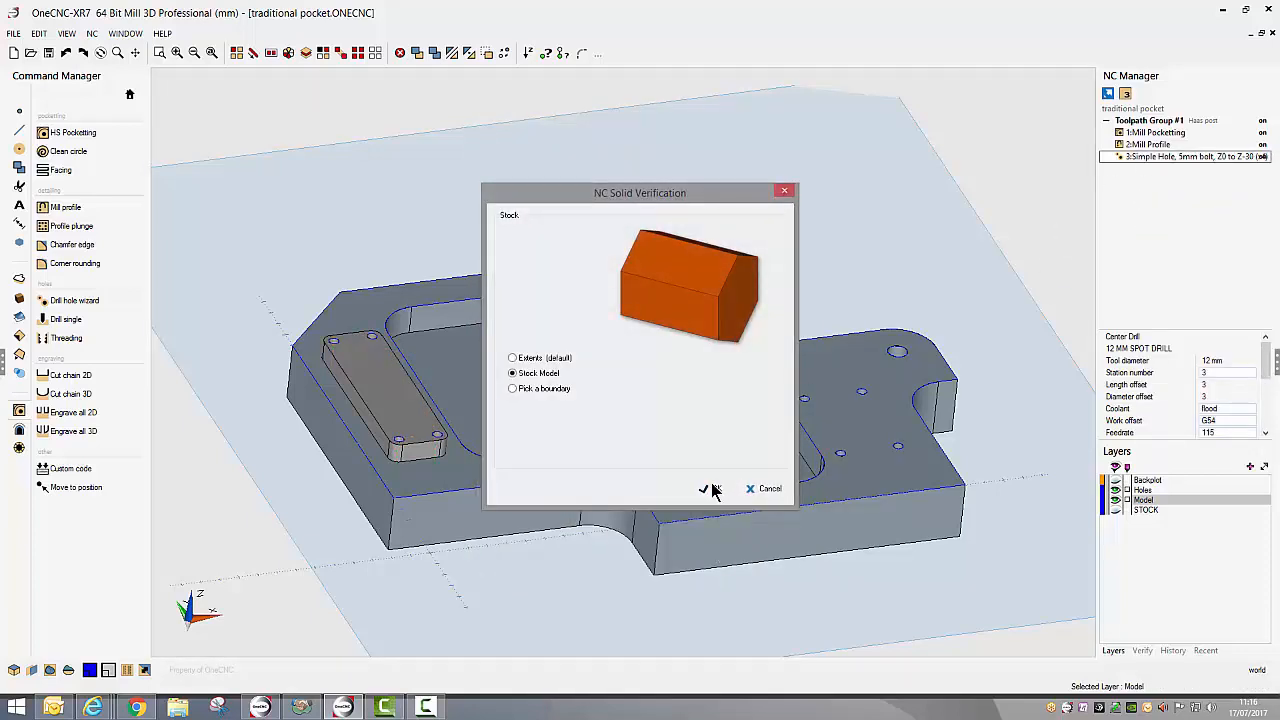
pyautogui.click(711, 487)
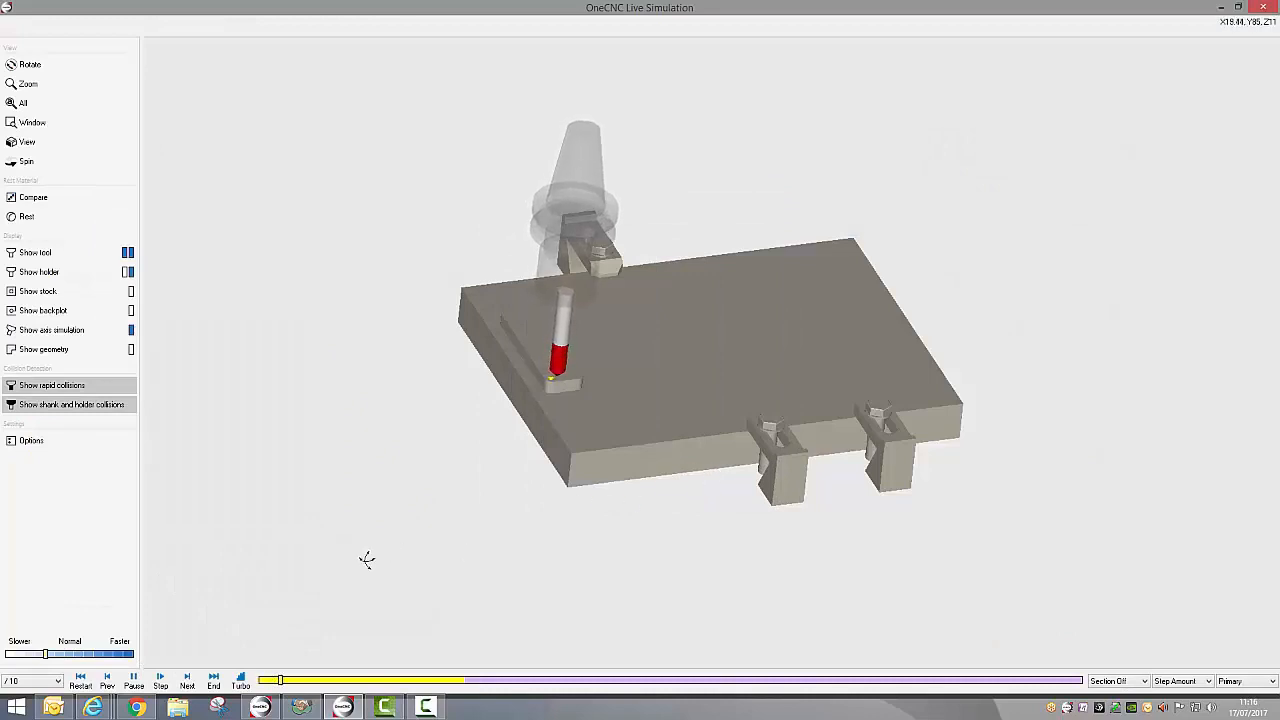
pyautogui.scroll(2, 500, 527)
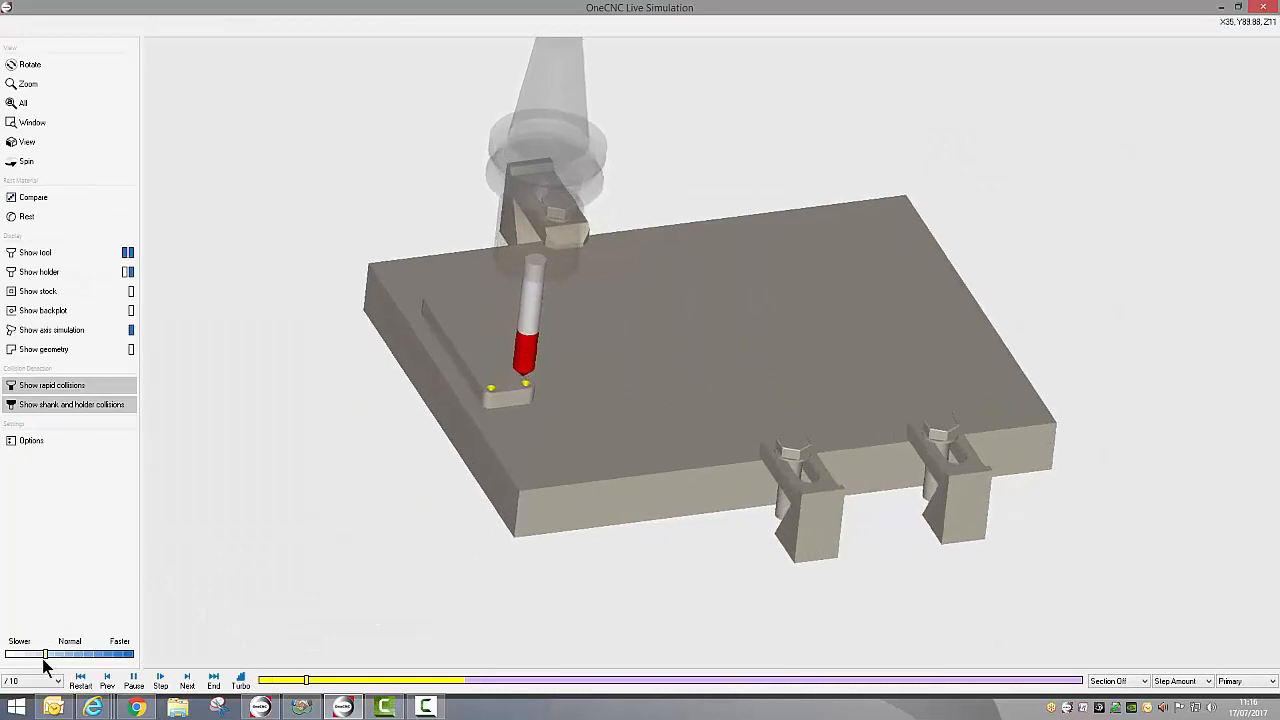
pyautogui.moveTo(44, 654); pyautogui.dragTo(73, 654)
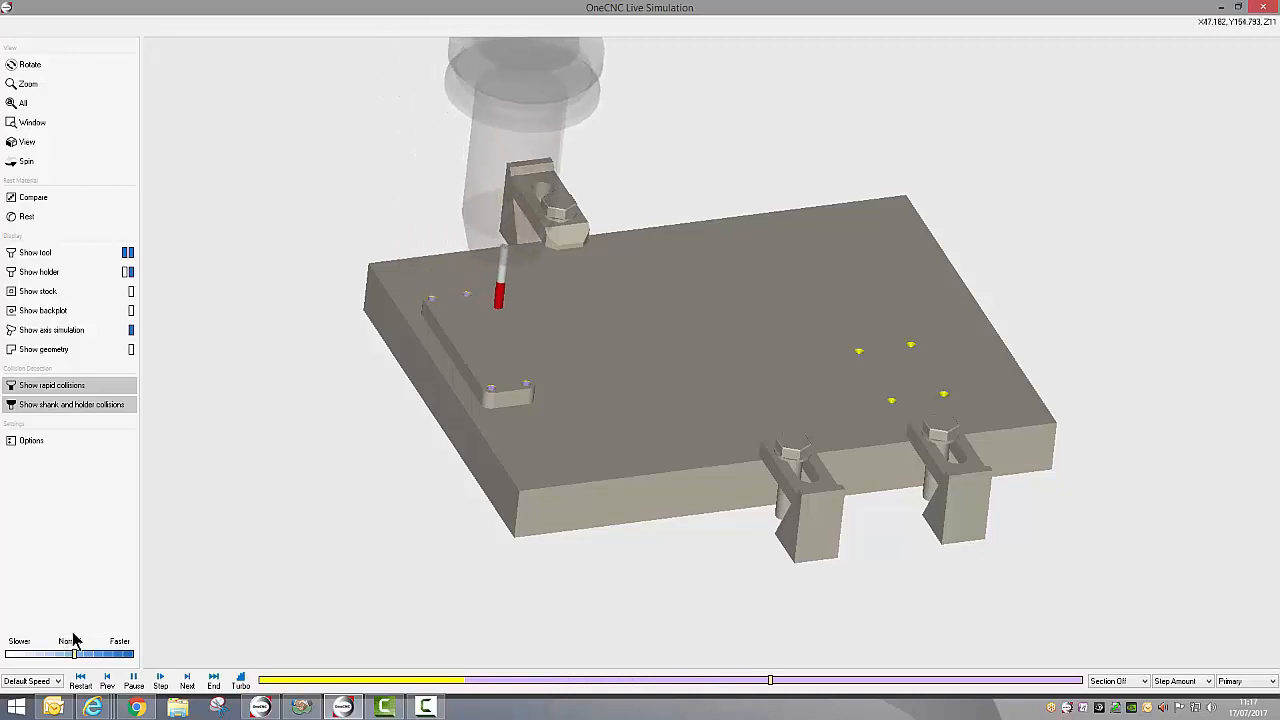
pyautogui.moveTo(75, 654); pyautogui.dragTo(88, 657)
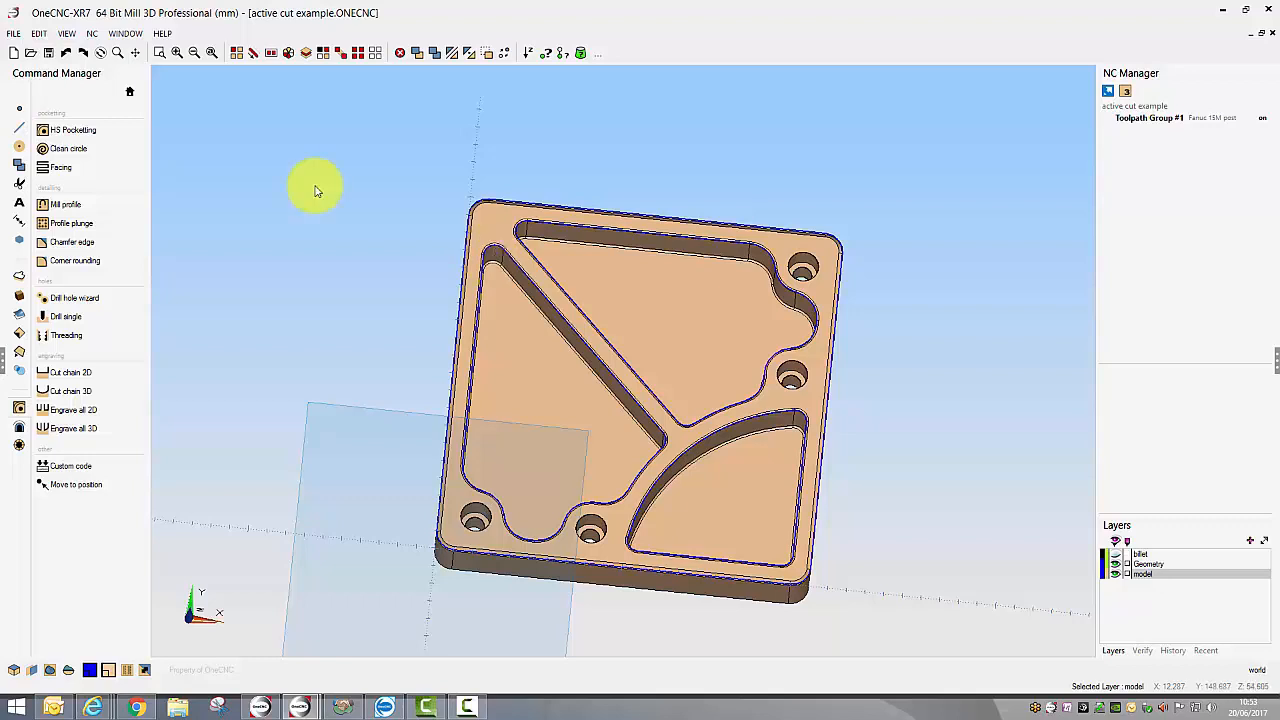
# Step: In the active cut example, start HS Pocketting and select the three pocket boundaries as the areas to machine
pyautogui.click(76, 131)
pyautogui.click(467, 363)
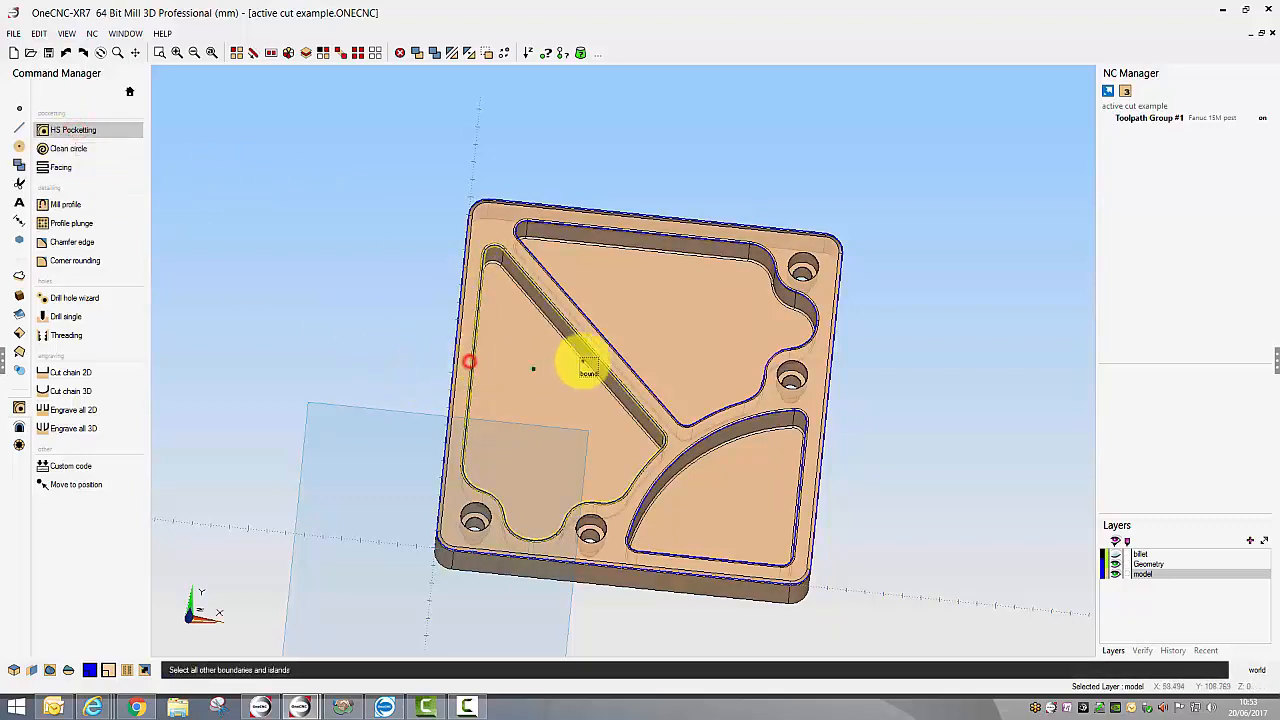
pyautogui.click(603, 333)
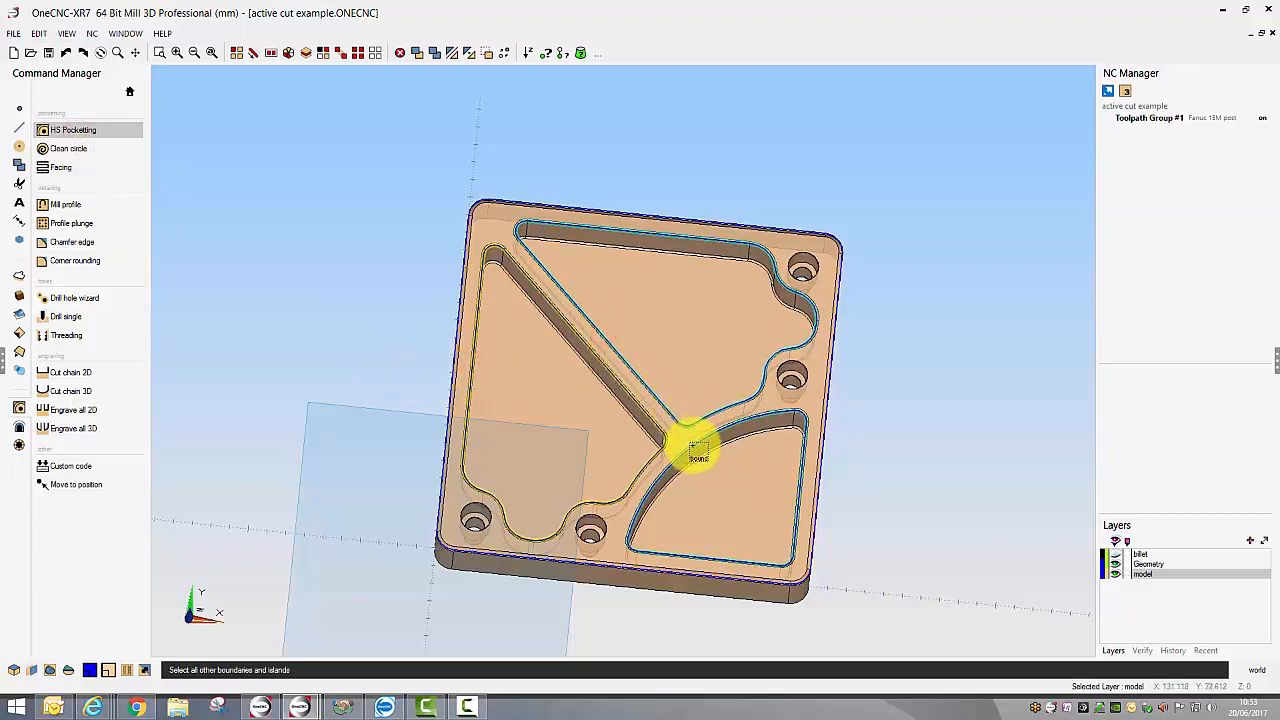
pyautogui.click(687, 441)
pyautogui.rightClick(686, 443)
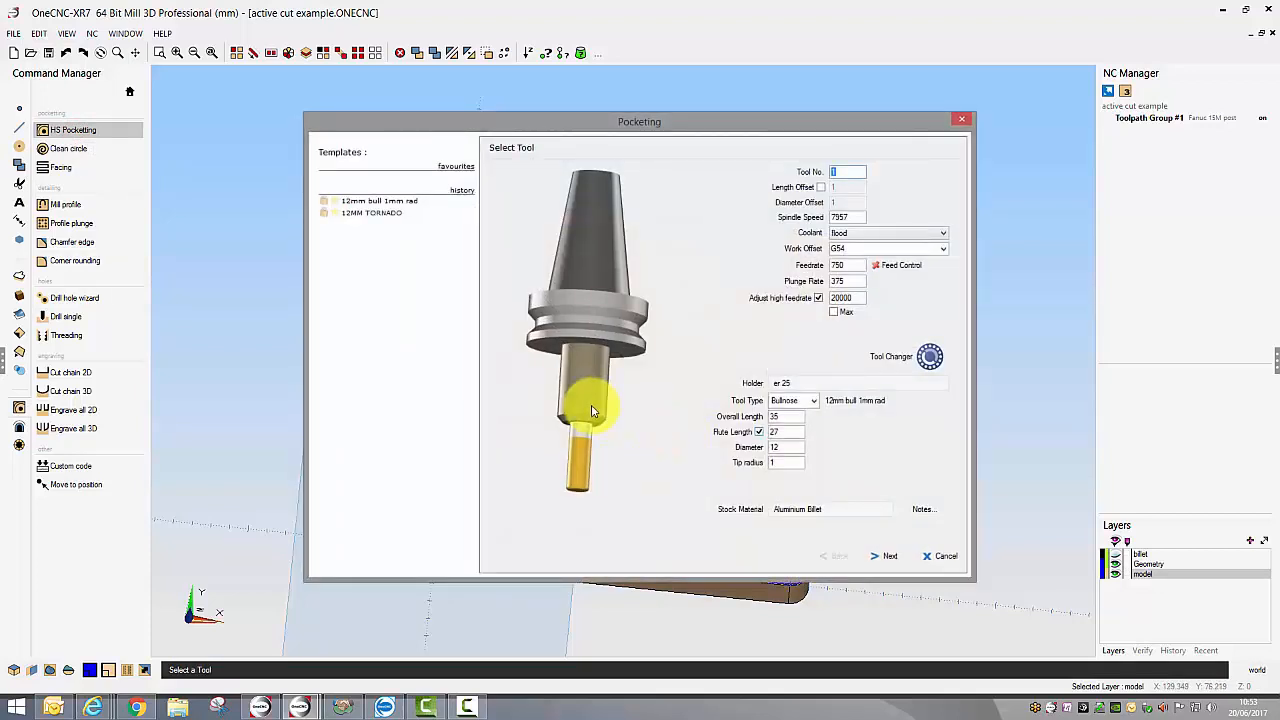
# Step: Set the pocketing feedrate to 250 and finish the operation with Highspeed Closed style, Ramp Helix entry and 25 mm rough depths
pyautogui.click(851, 263)
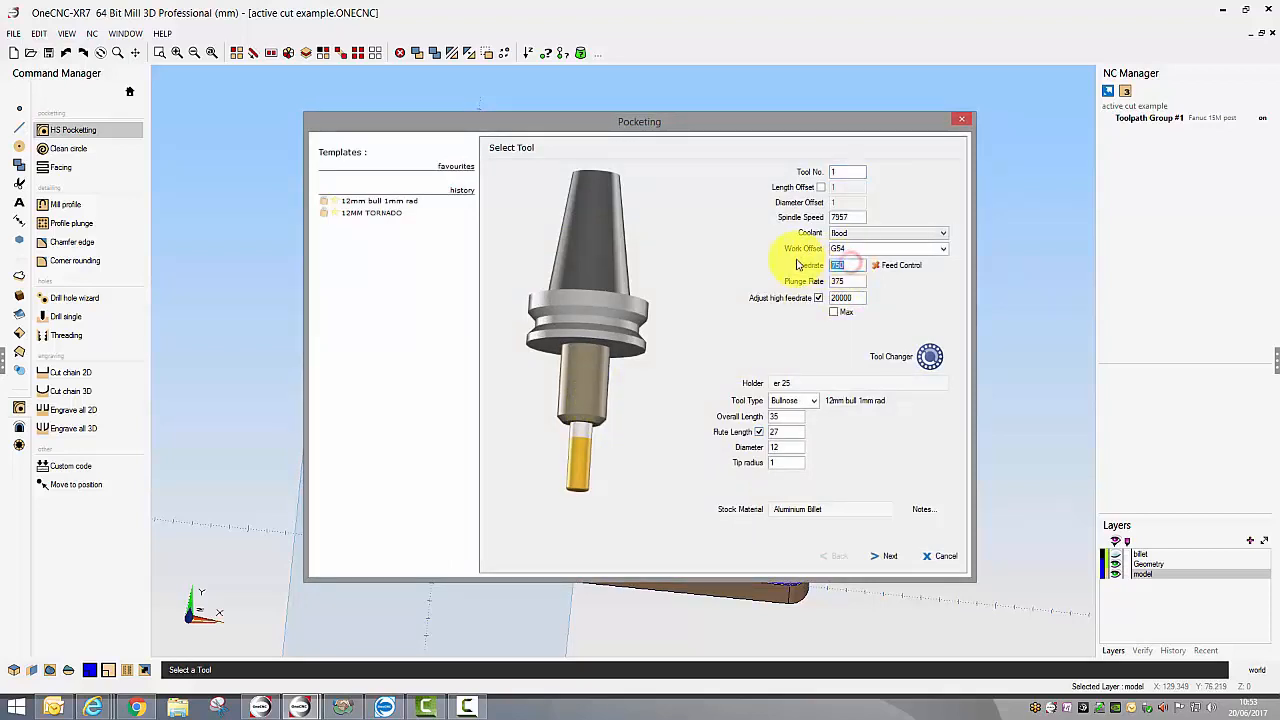
pyautogui.write('250')
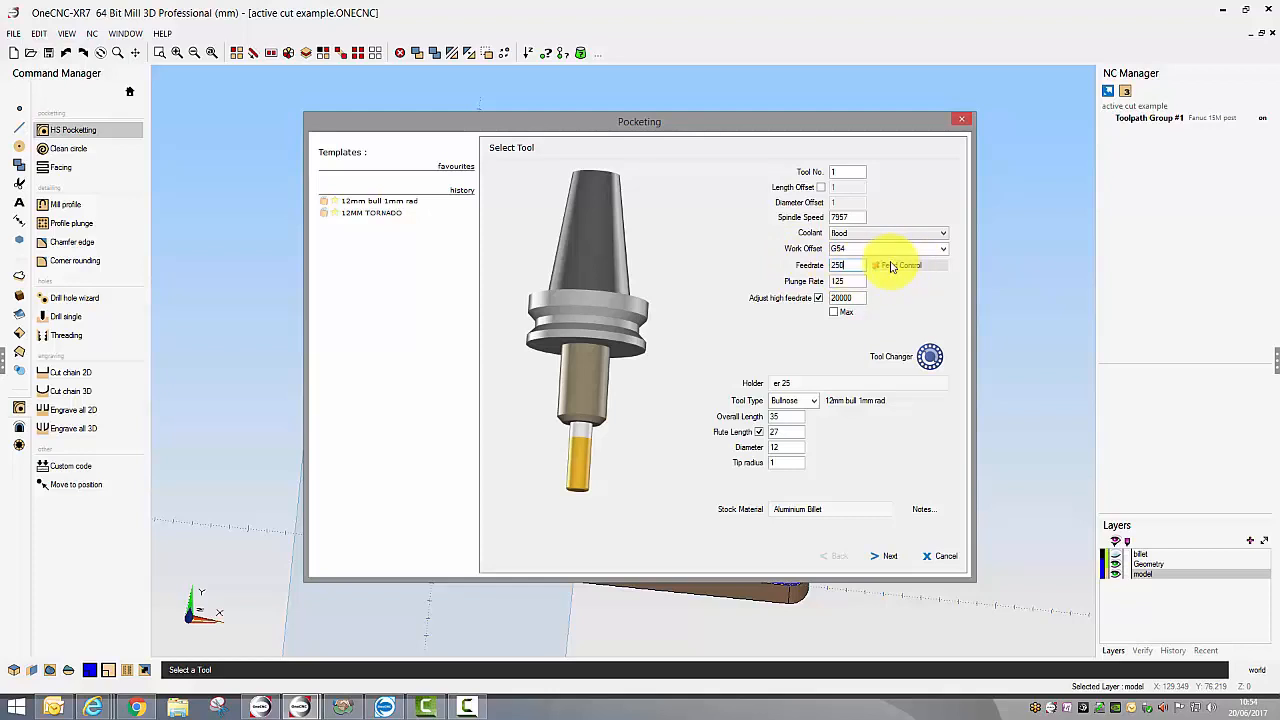
pyautogui.click(889, 556)
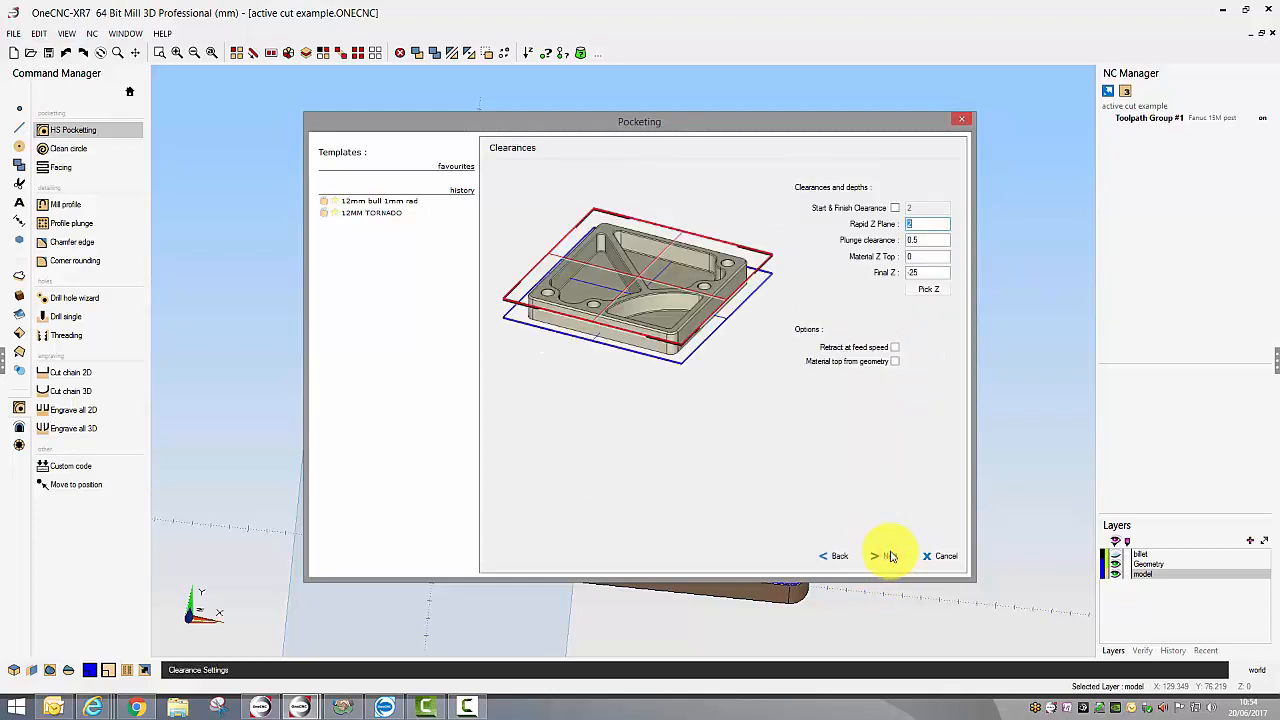
pyautogui.click(889, 556)
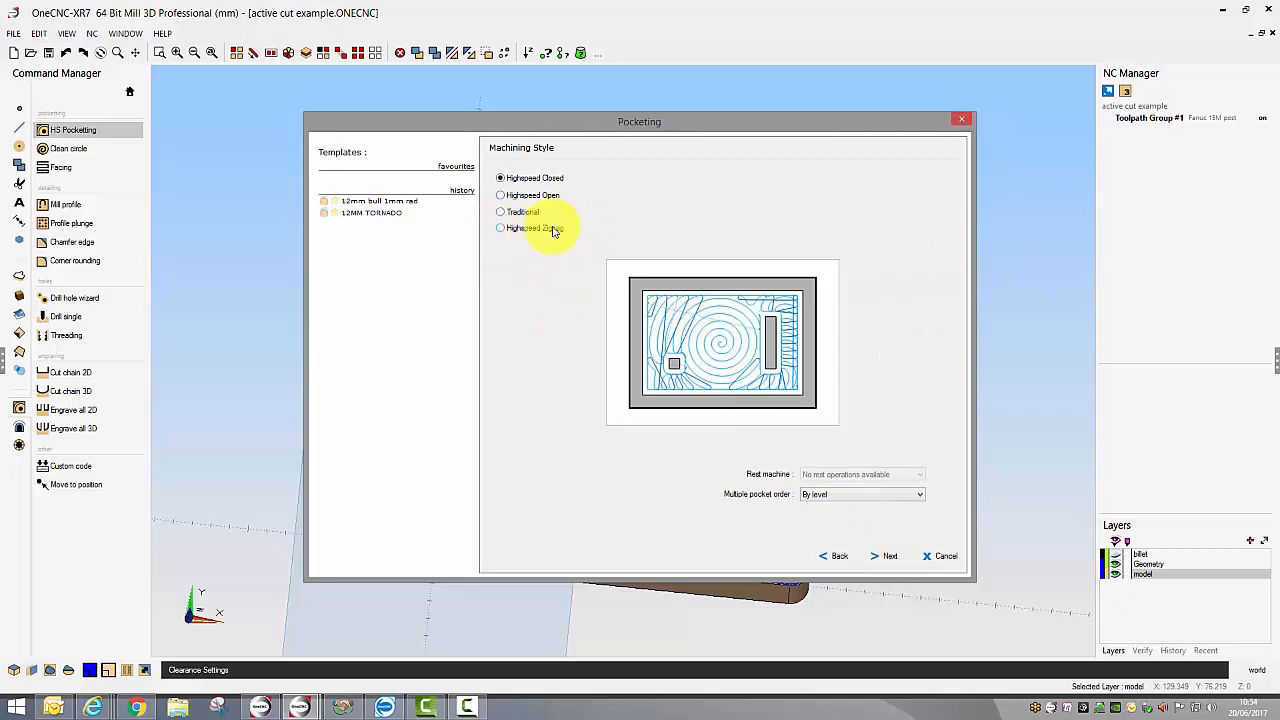
pyautogui.click(877, 558)
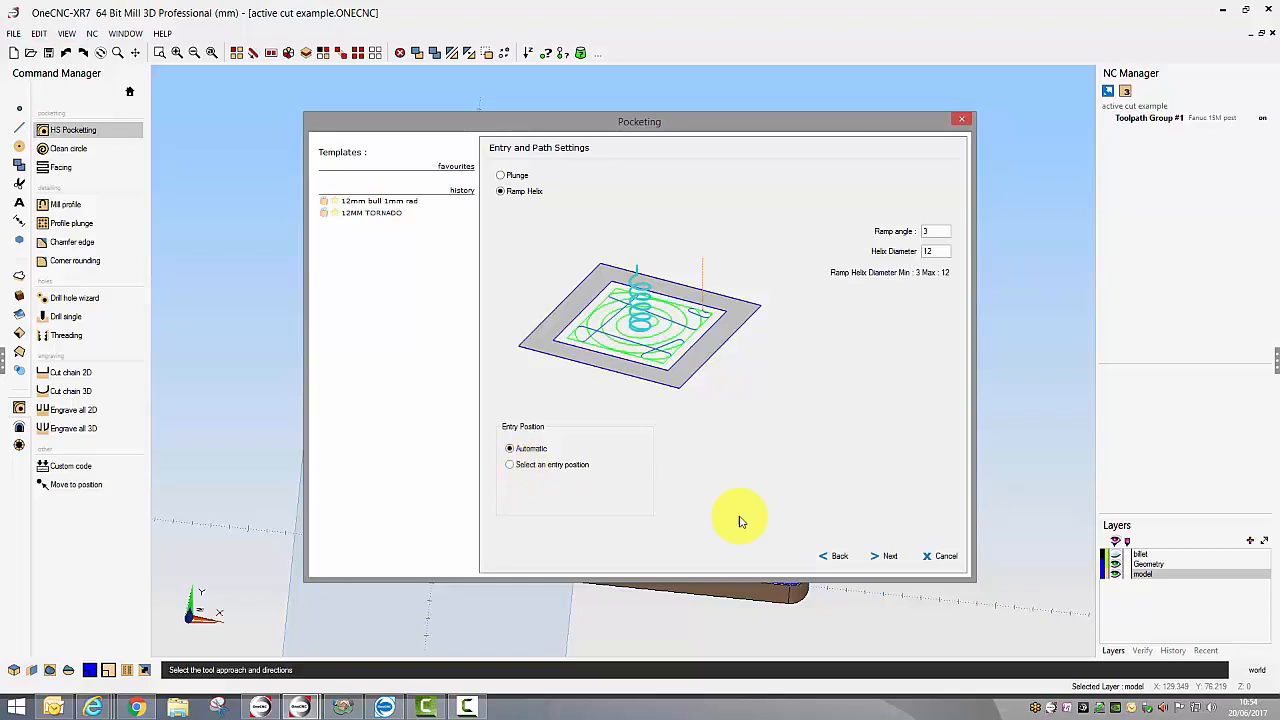
pyautogui.click(889, 557)
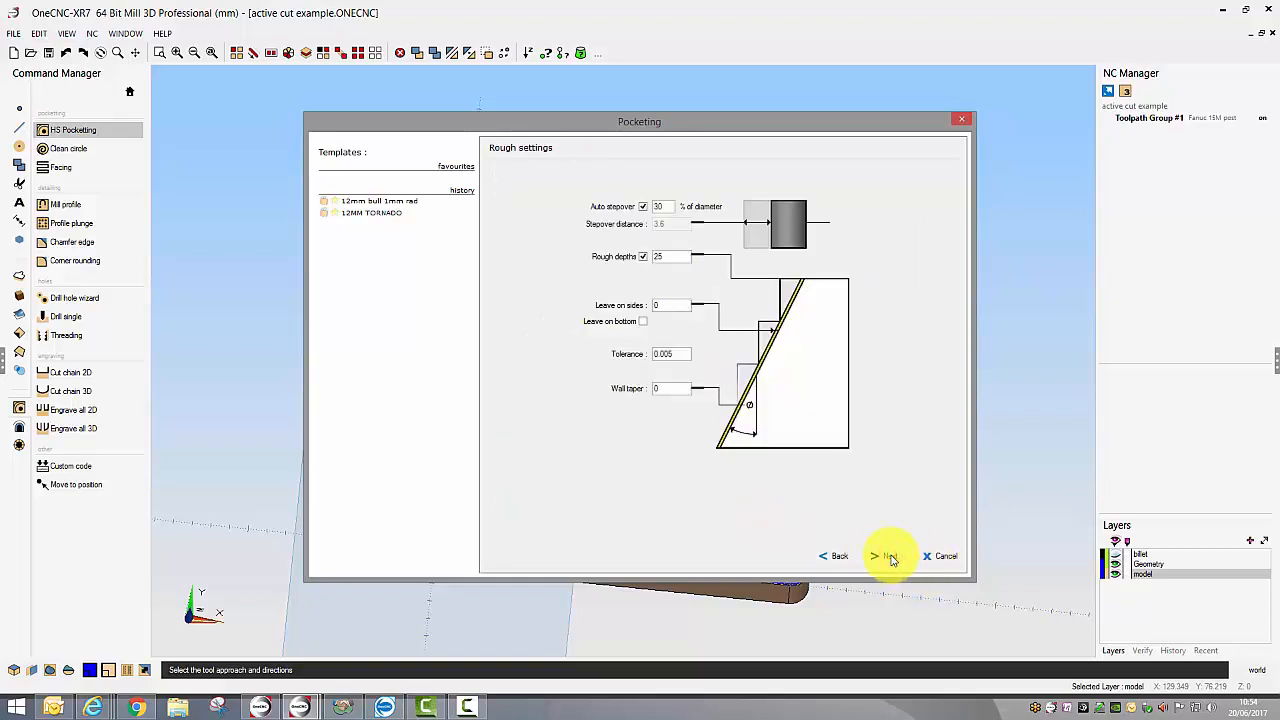
pyautogui.click(889, 557)
pyautogui.click(890, 557)
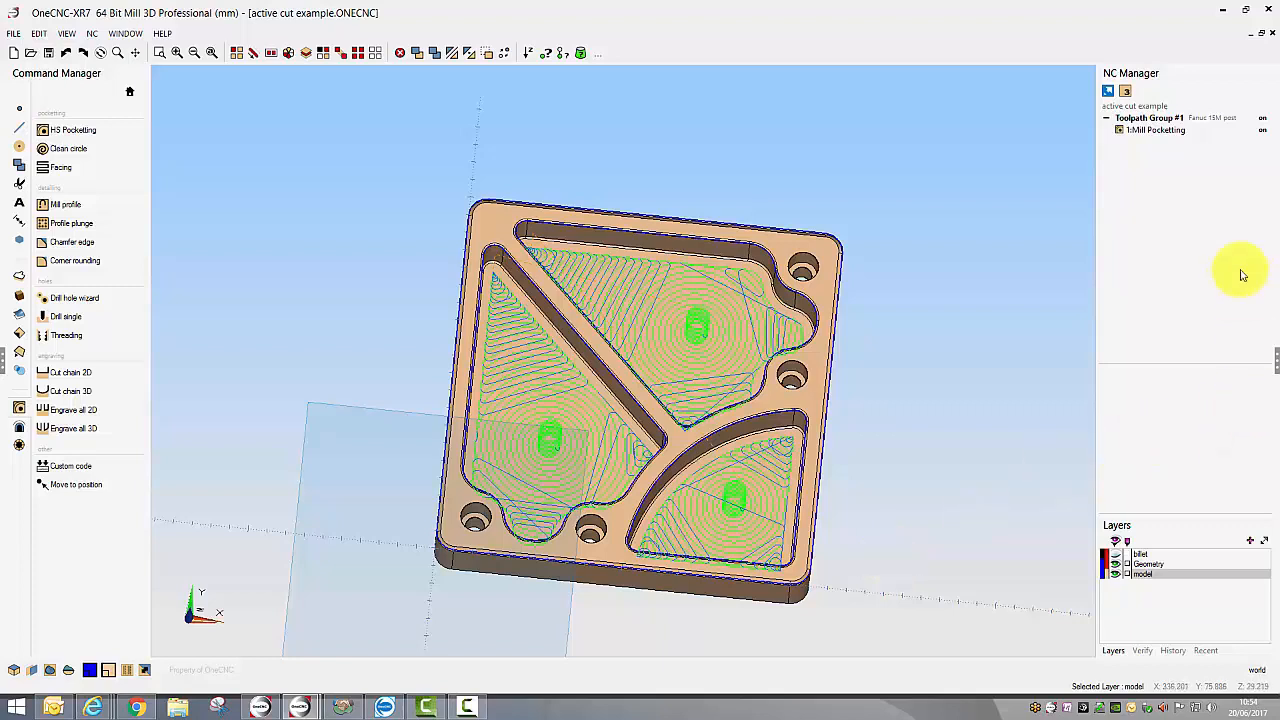
# Step: Open the Mill Pocketting operation's job sheet, check the time to machine, and close the sheet and NC processing
pyautogui.rightClick(1153, 131)
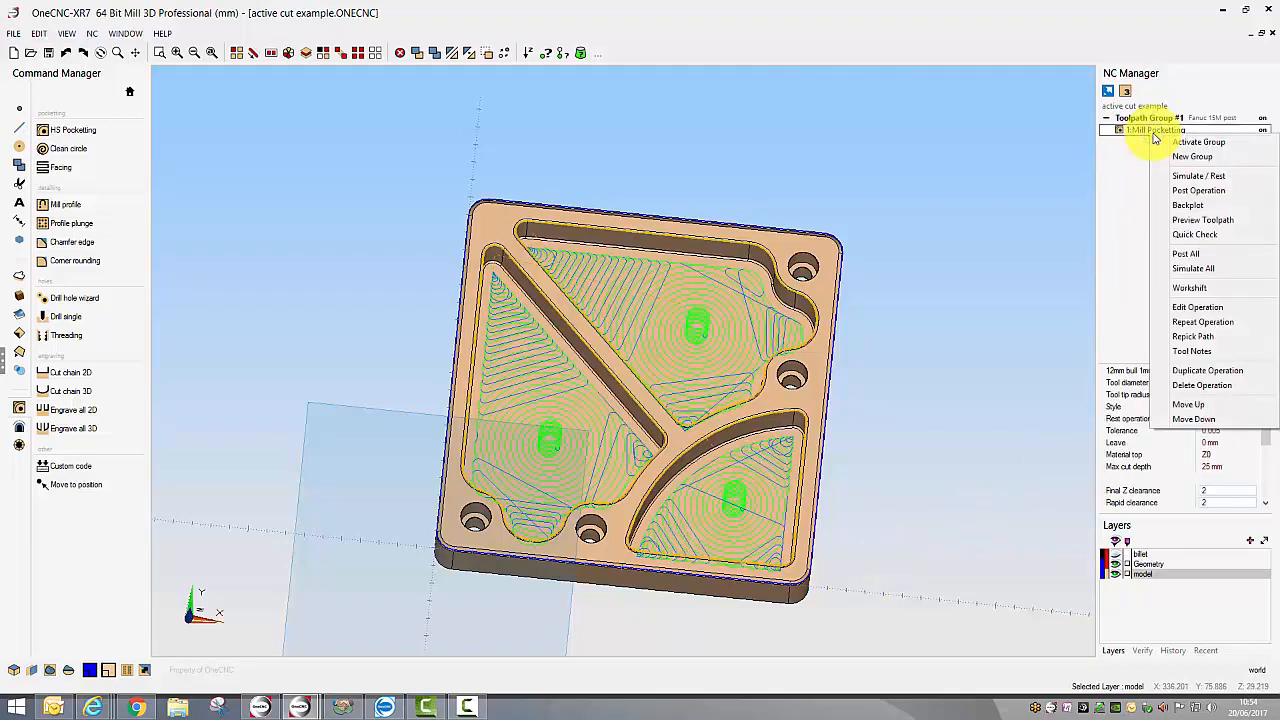
pyautogui.click(1195, 192)
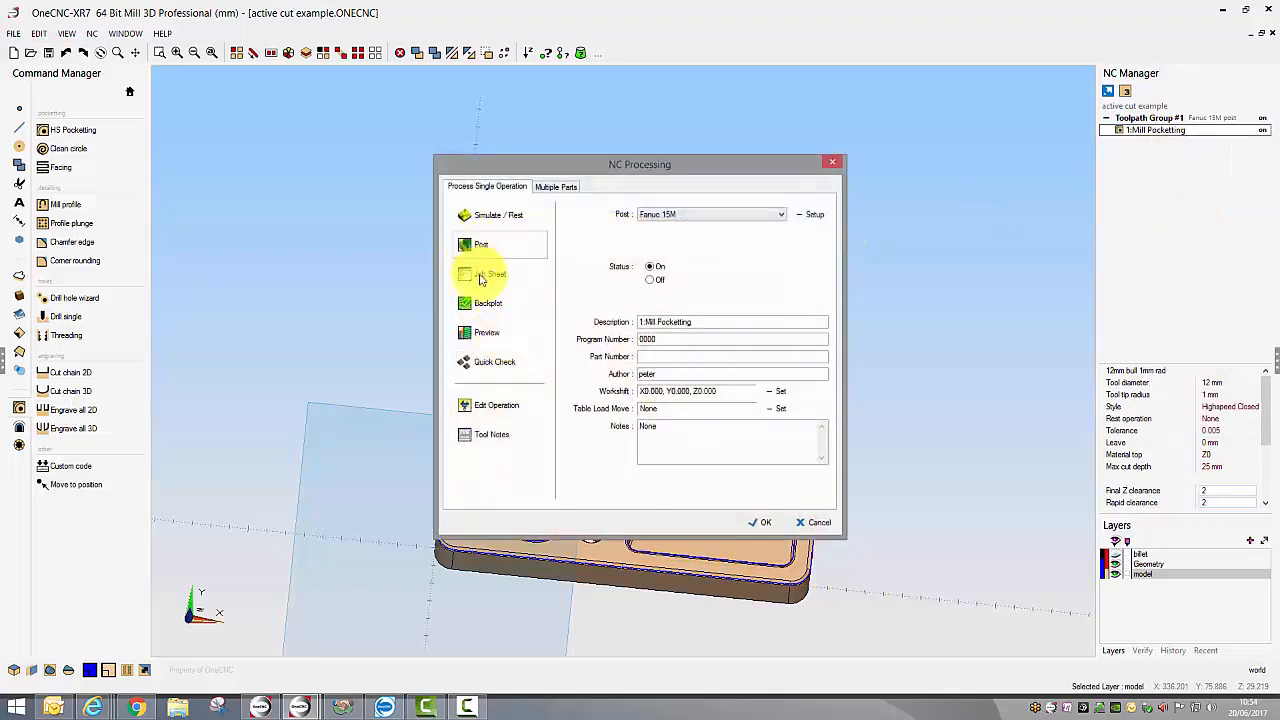
pyautogui.click(481, 276)
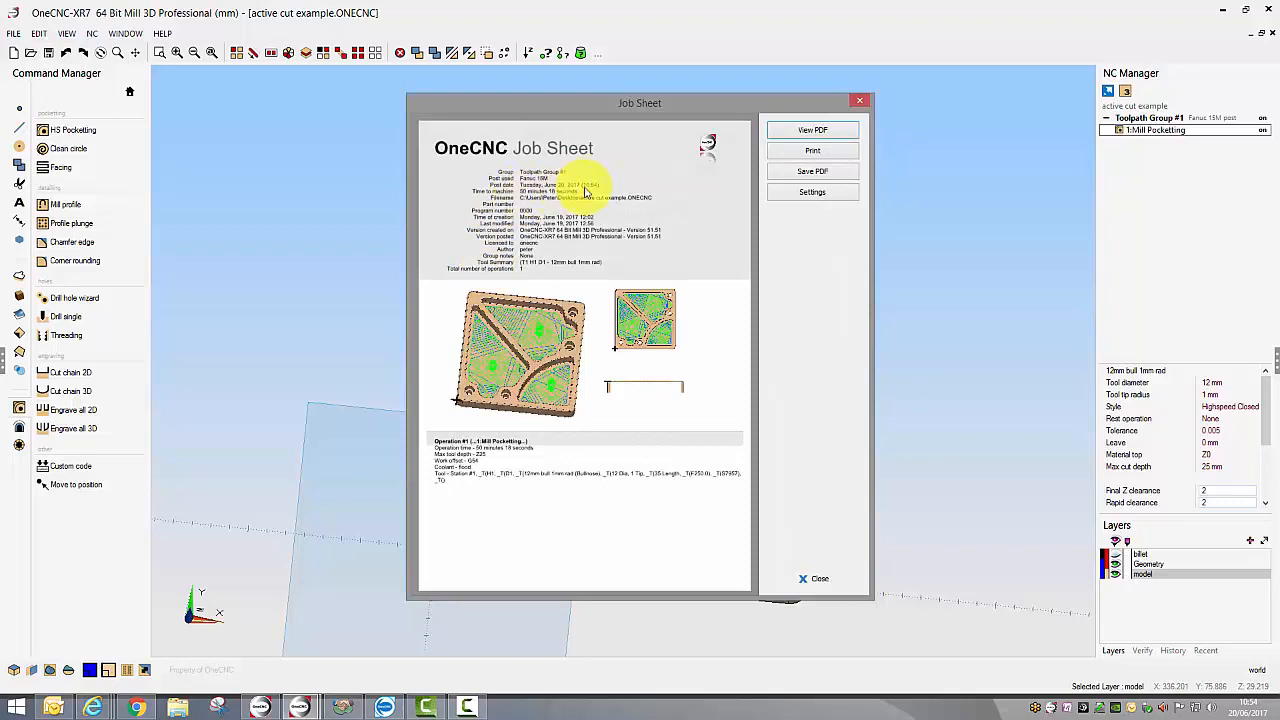
pyautogui.click(853, 101)
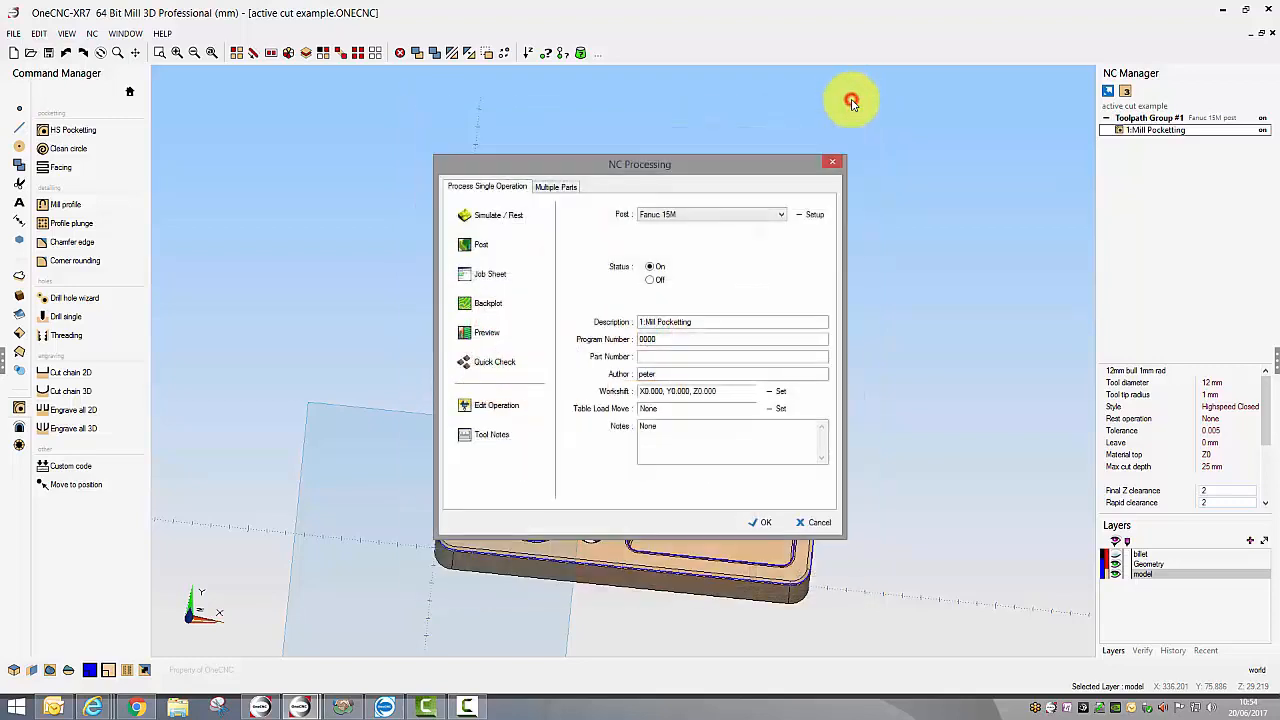
pyautogui.click(832, 161)
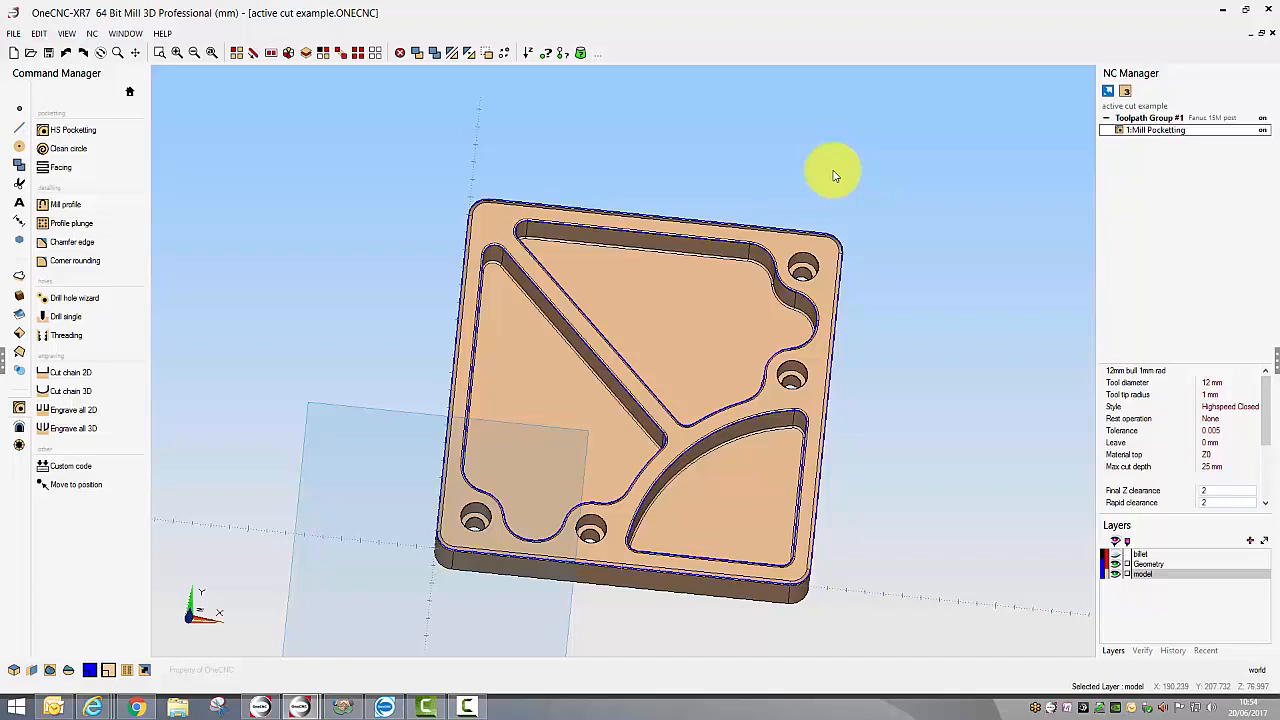
# Step: Edit the Mill Pocketting operation and enable look ahead feedrate control for its tool
pyautogui.rightClick(1141, 133)
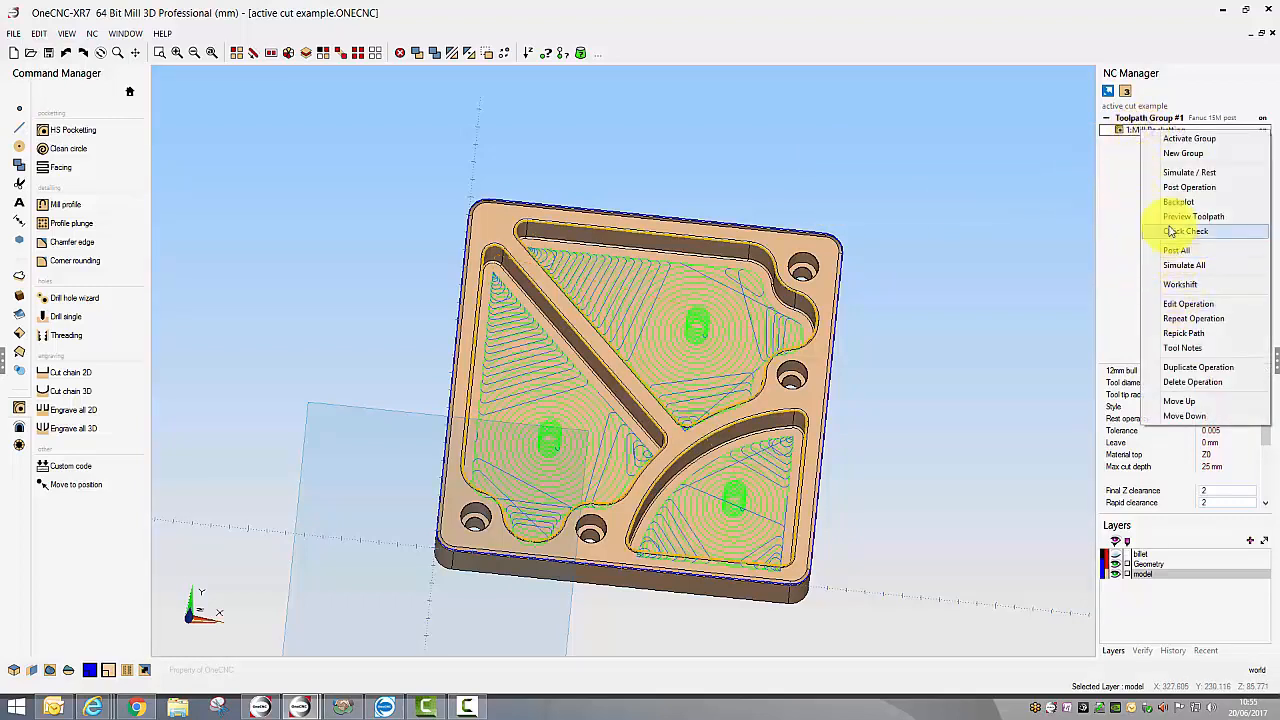
pyautogui.click(1184, 303)
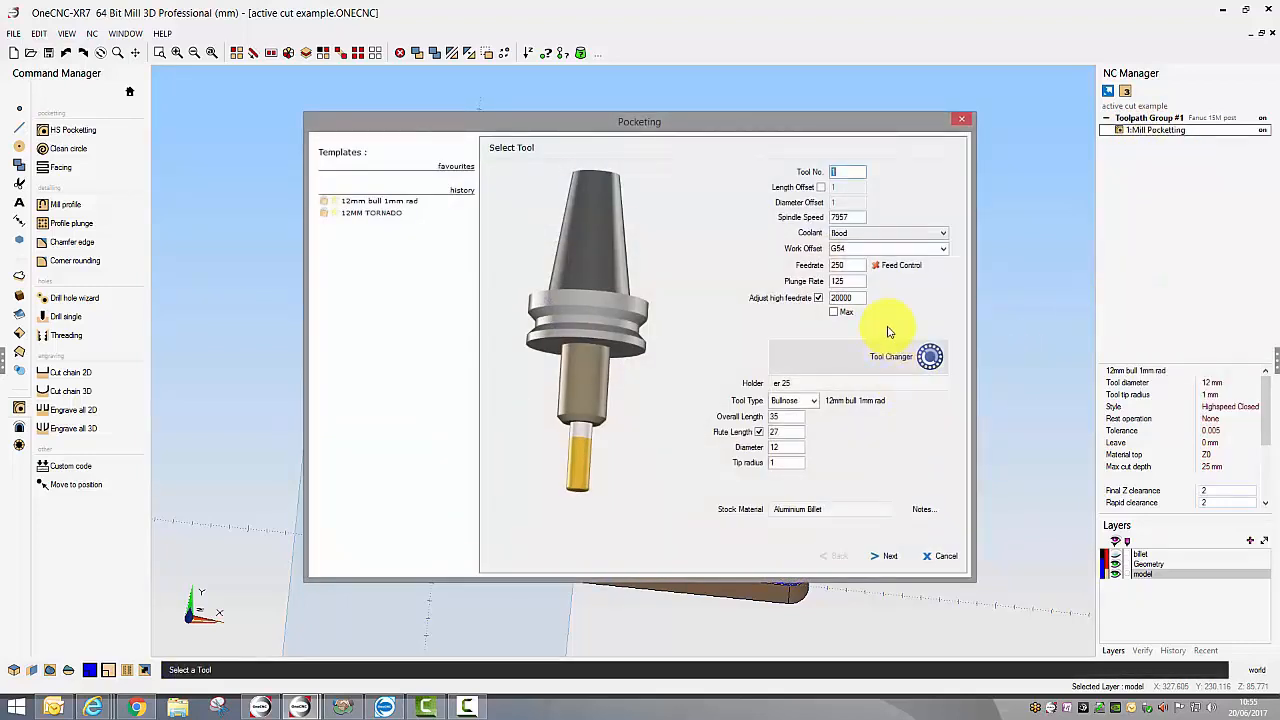
pyautogui.click(877, 267)
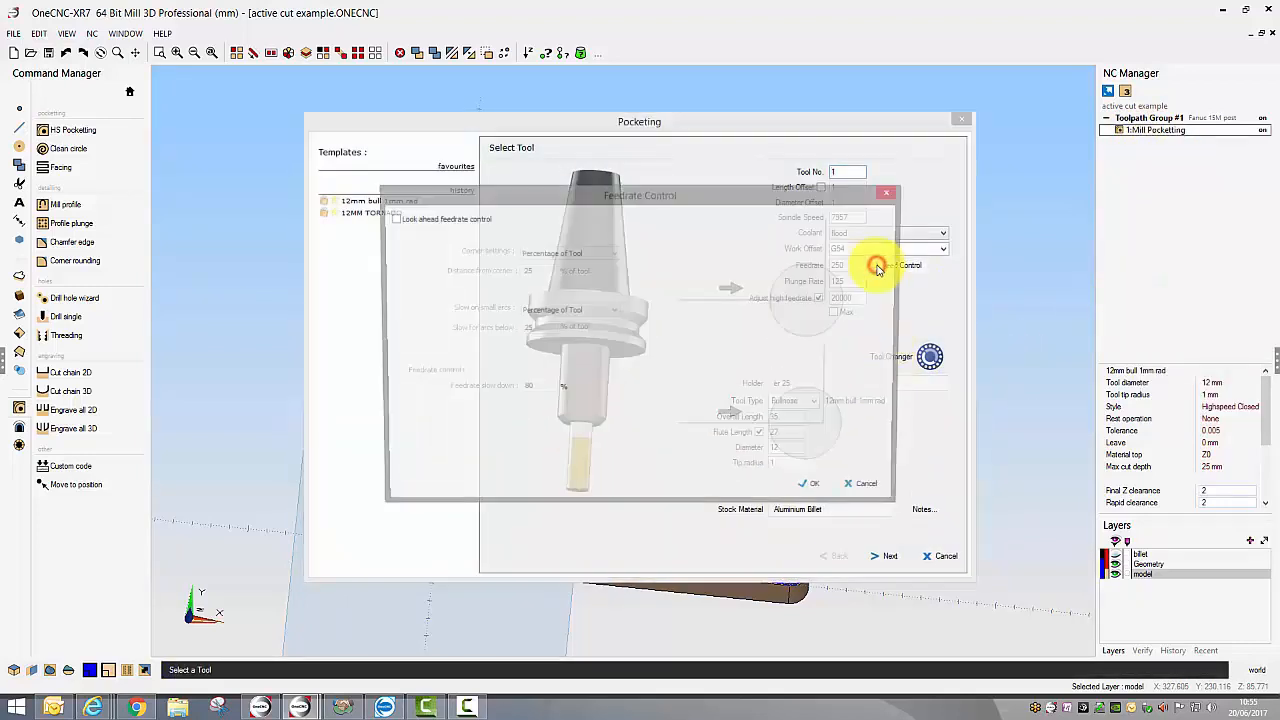
pyautogui.click(393, 219)
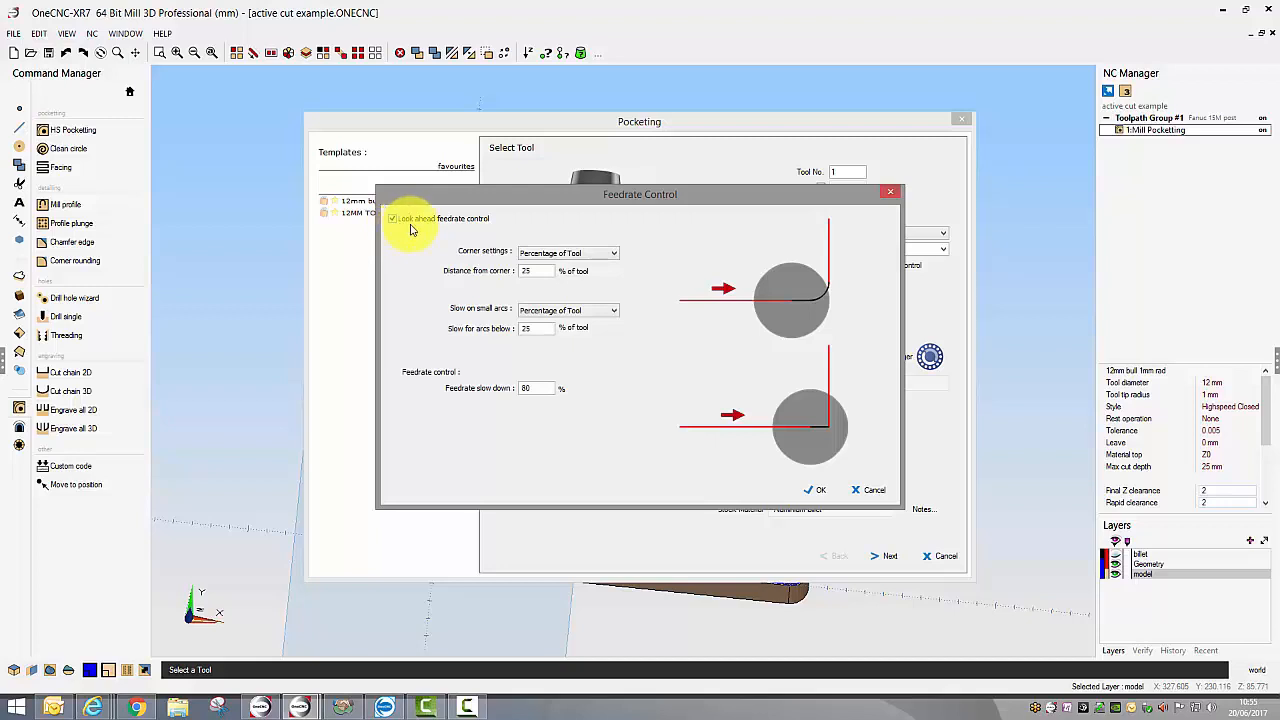
# Step: Keep corner settings and slow on small arcs at Percentage of Tool, set feedrate slow down to 50%, and accept the feedrate control
pyautogui.click(614, 256)
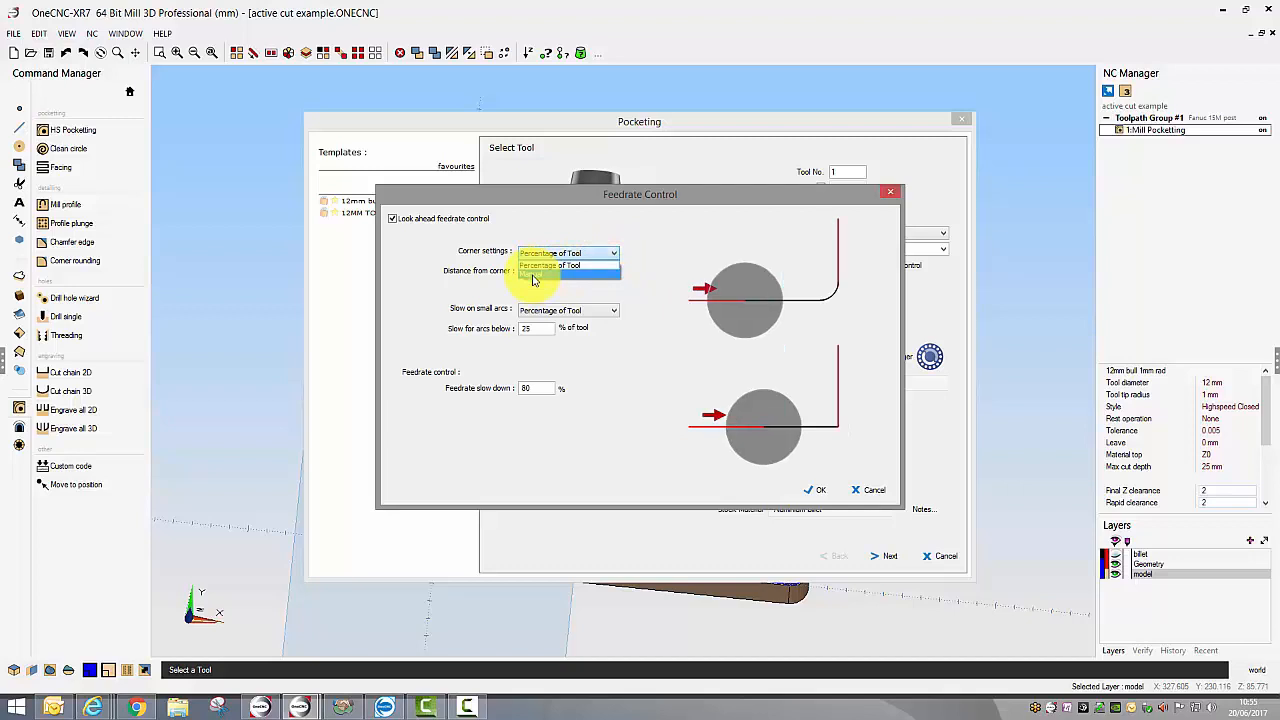
pyautogui.click(646, 240)
pyautogui.moveTo(531, 270); pyautogui.dragTo(491, 274)
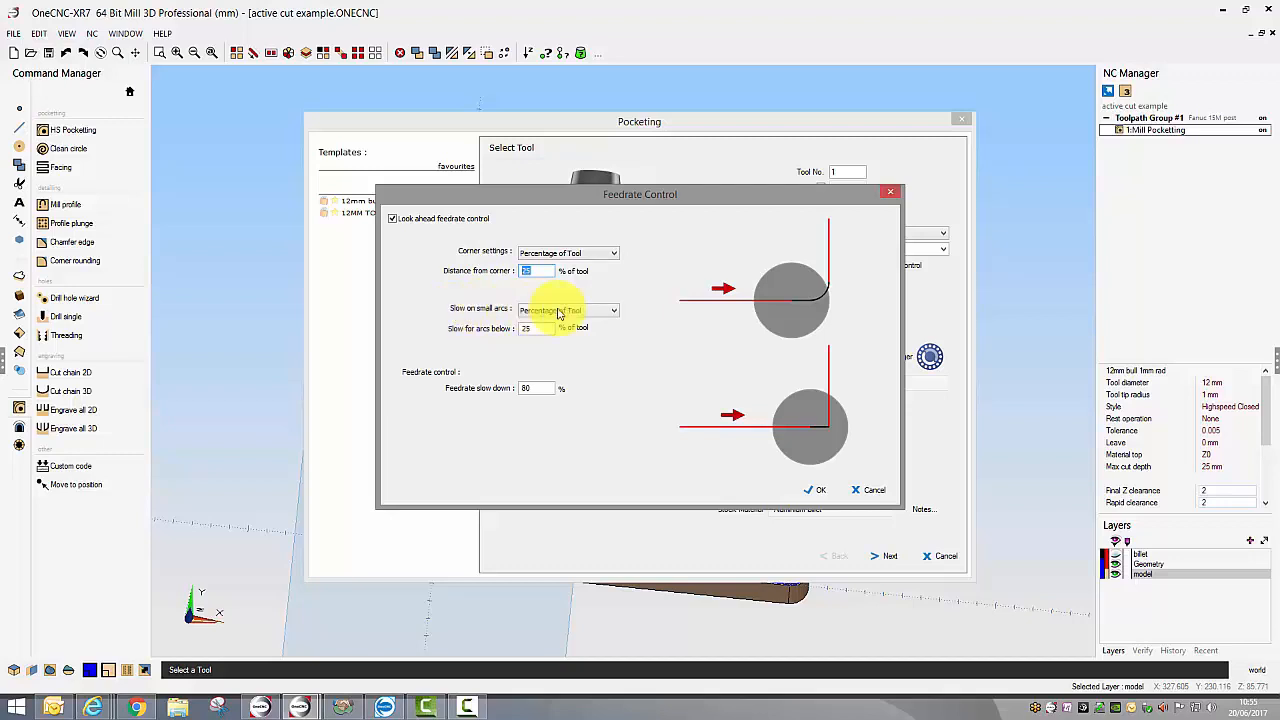
pyautogui.click(615, 313)
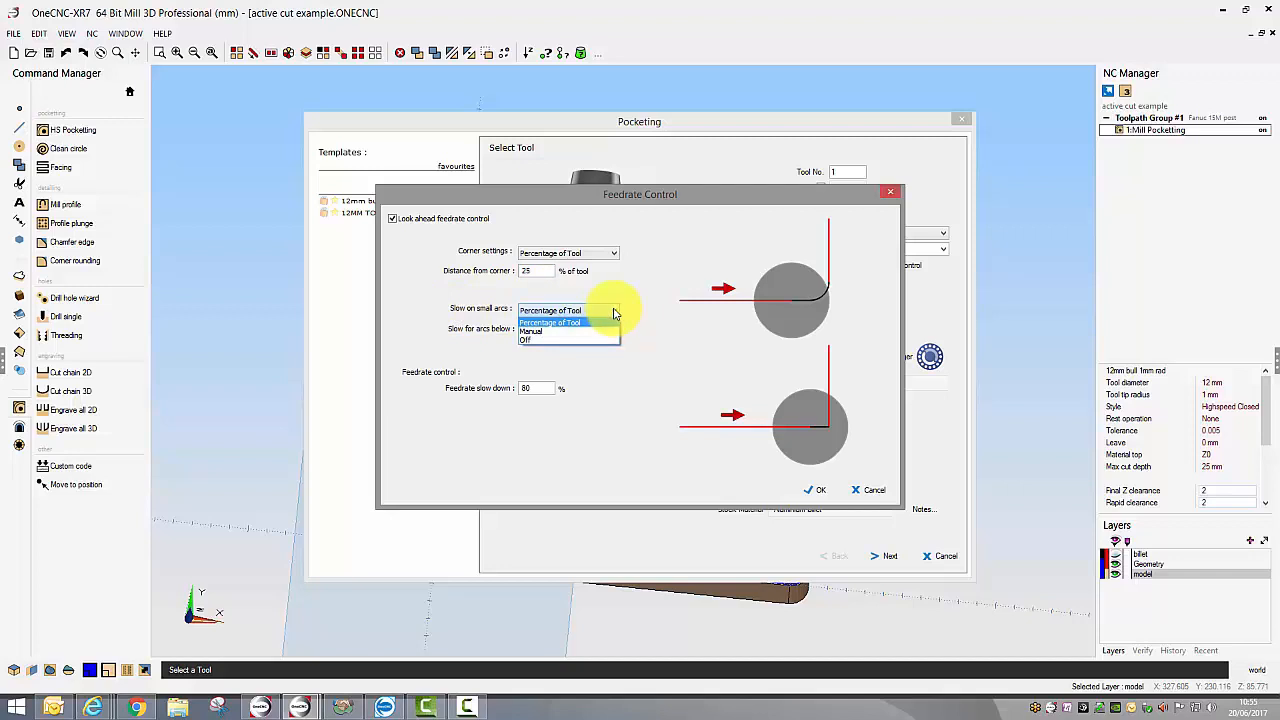
pyautogui.click(537, 325)
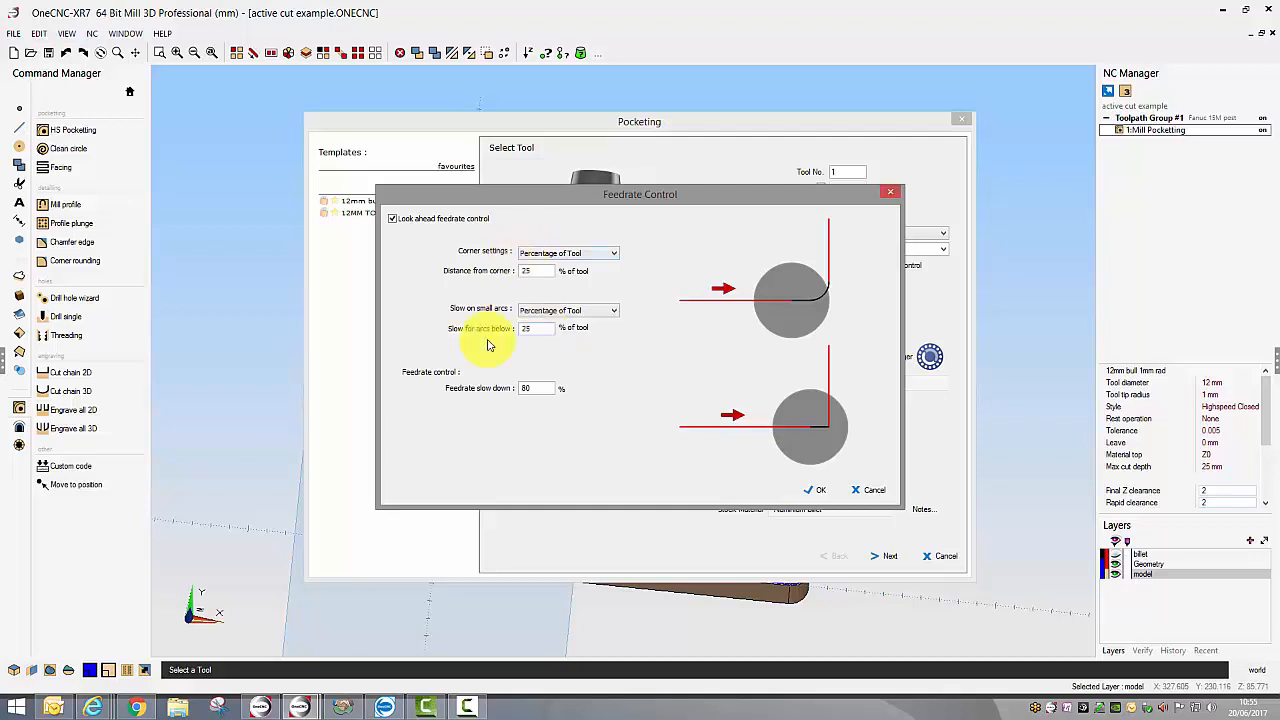
pyautogui.moveTo(533, 388); pyautogui.dragTo(475, 384)
pyautogui.write('50')
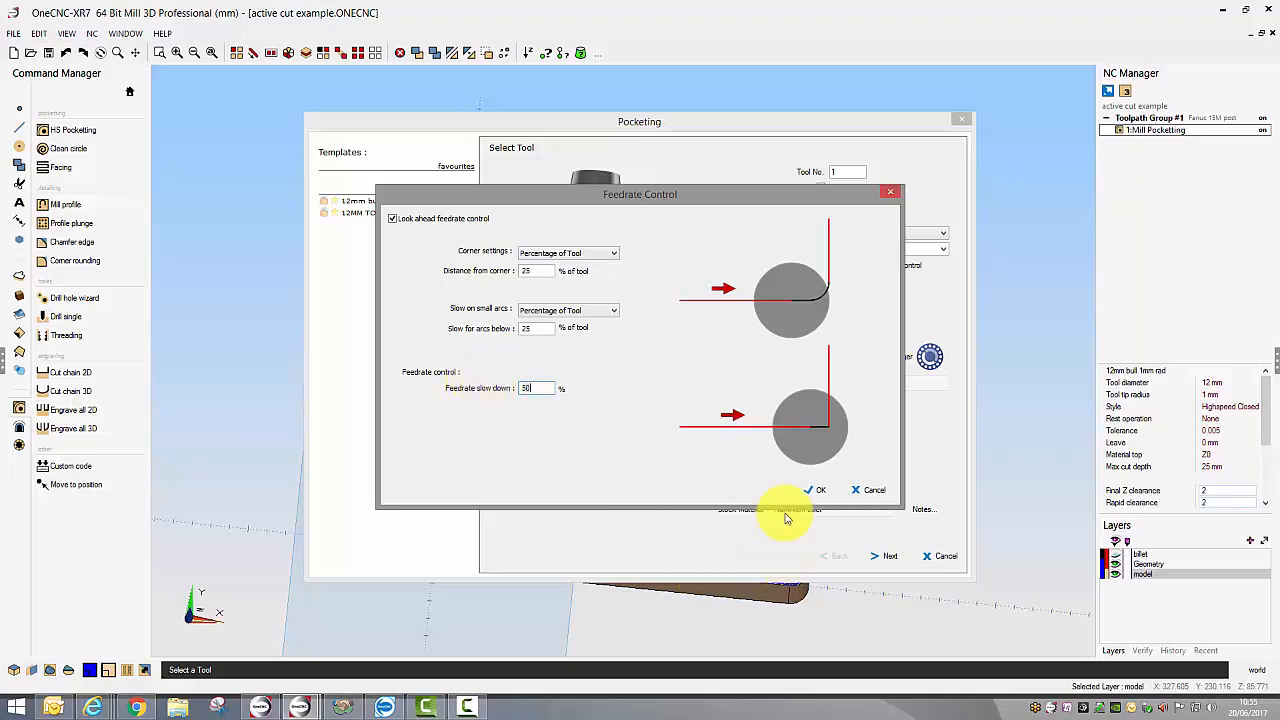
pyautogui.click(816, 490)
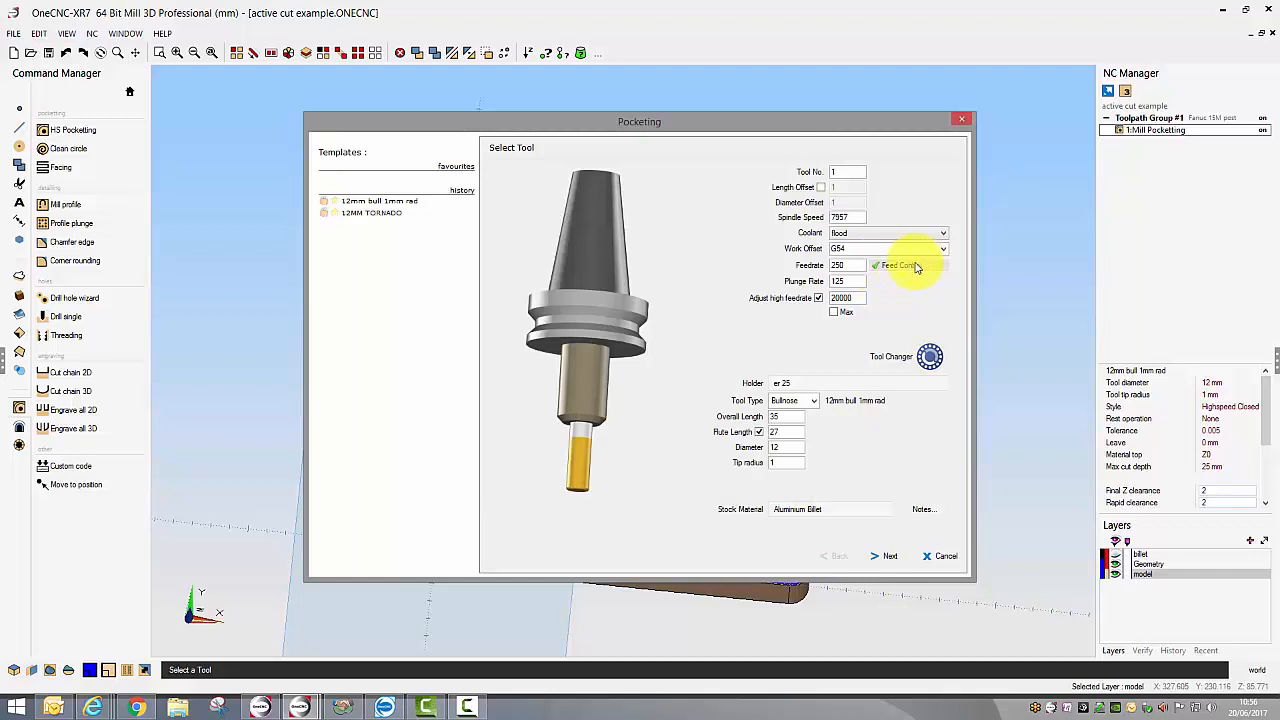
# Step: Set the pocketing feedrate to 500 and regenerate the toolpath, keeping Highspeed Closed style and 25 mm rough depths
pyautogui.doubleClick(843, 265)
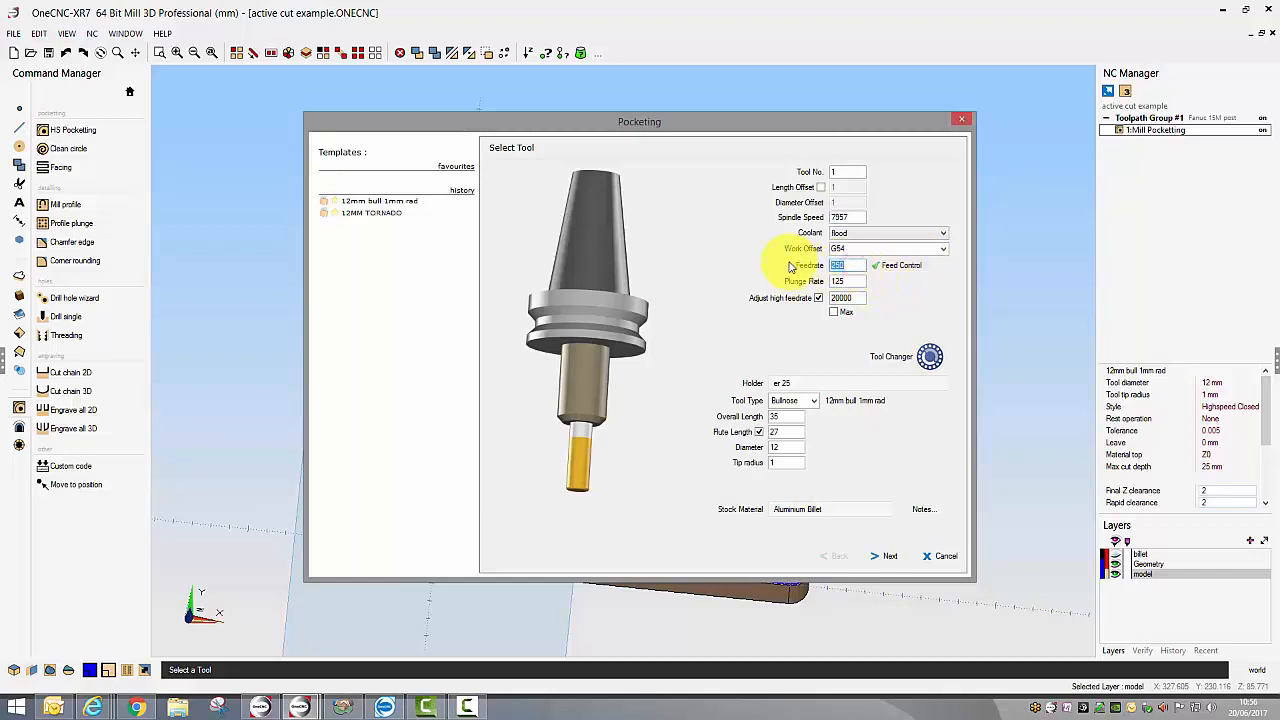
pyautogui.write('500')
pyautogui.click(882, 557)
pyautogui.click(882, 557)
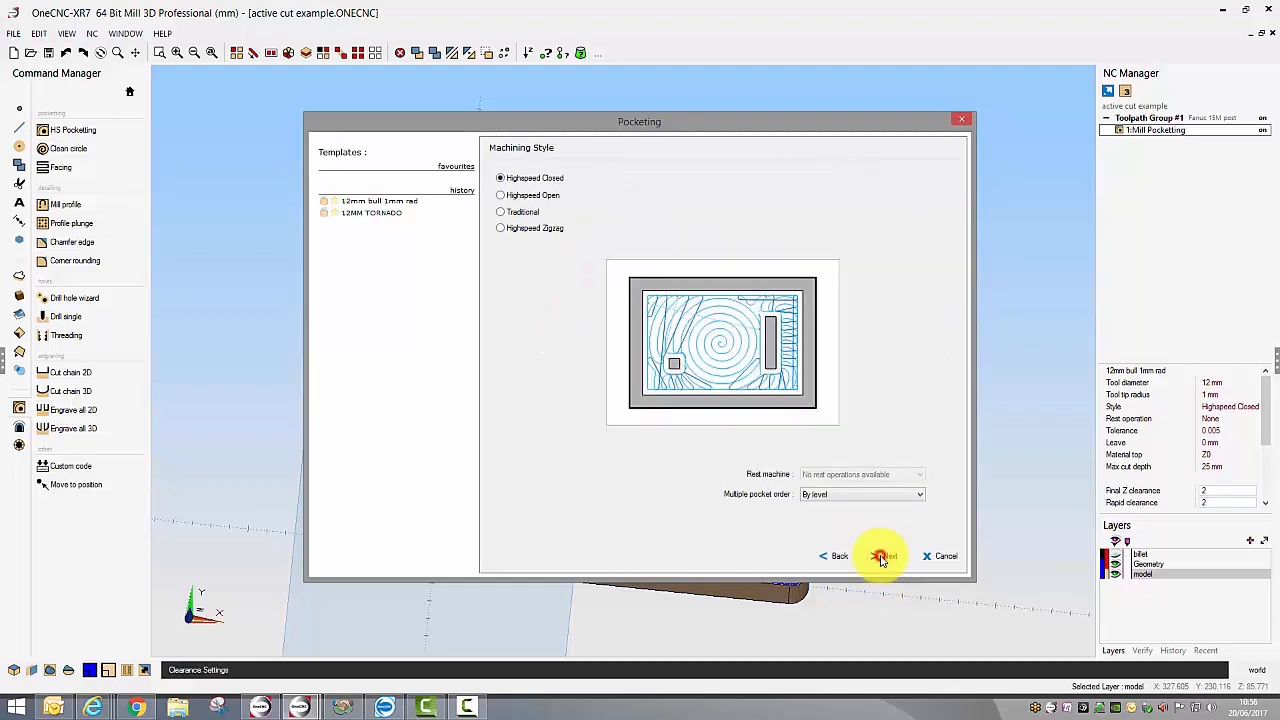
pyautogui.click(882, 557)
pyautogui.click(882, 557)
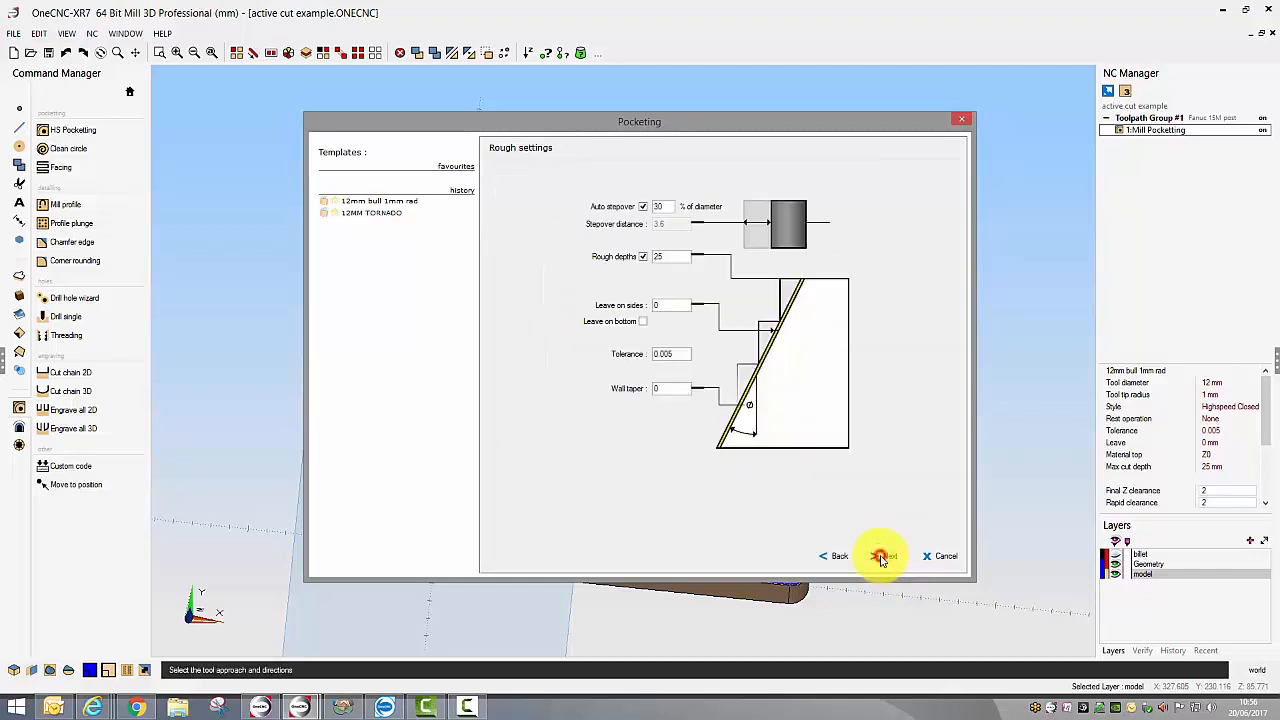
pyautogui.click(882, 557)
pyautogui.click(882, 557)
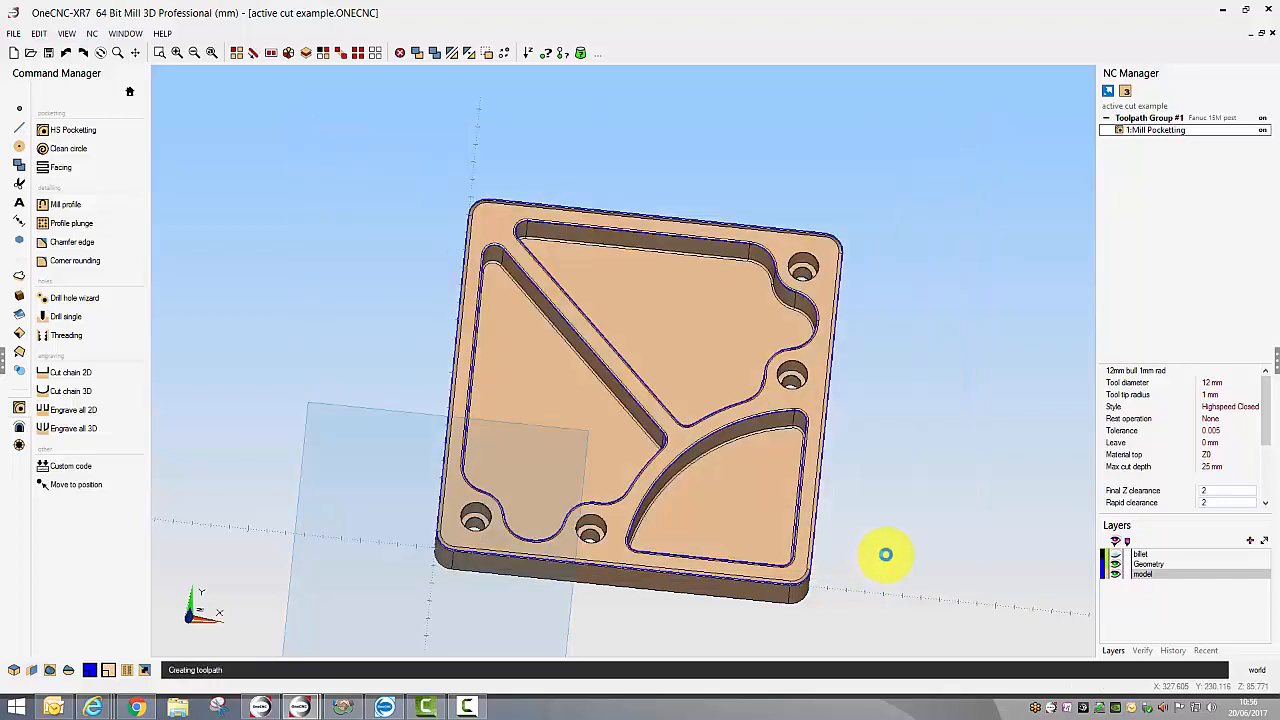
# Step: Check the time to machine on the job sheet for the edited pocketing operation, and exit NC processing
pyautogui.rightClick(1133, 132)
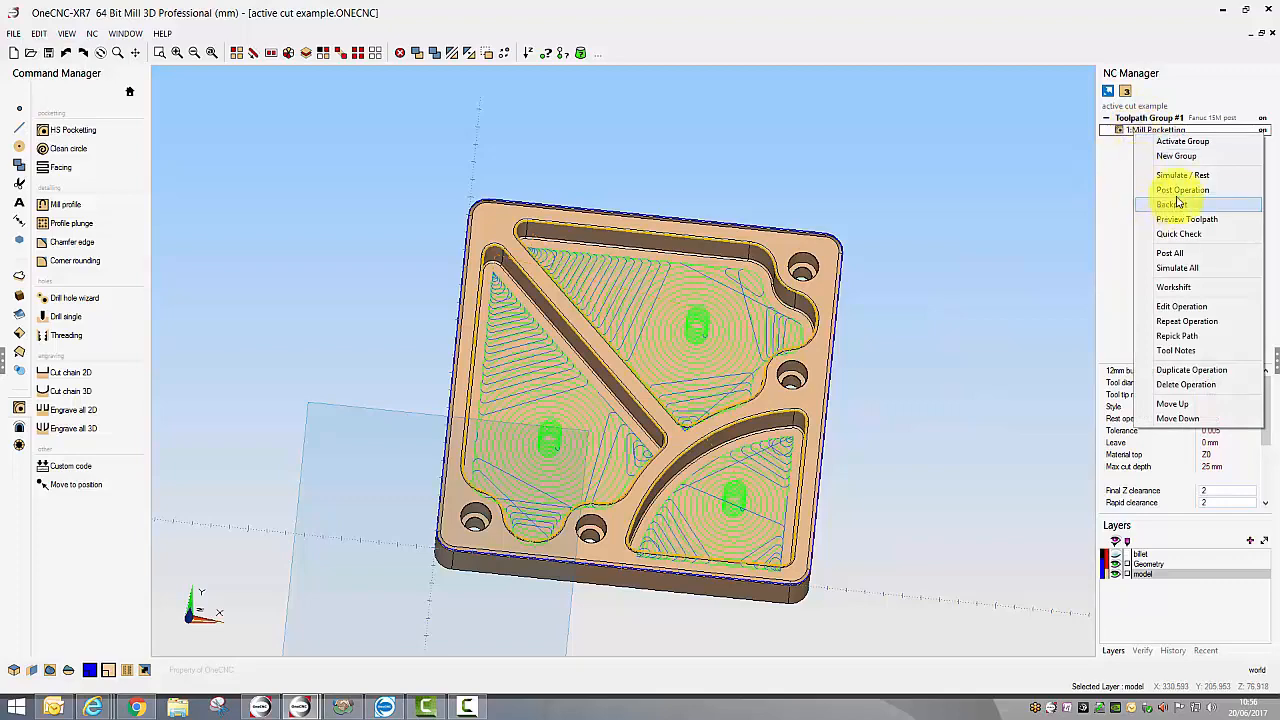
pyautogui.click(1180, 190)
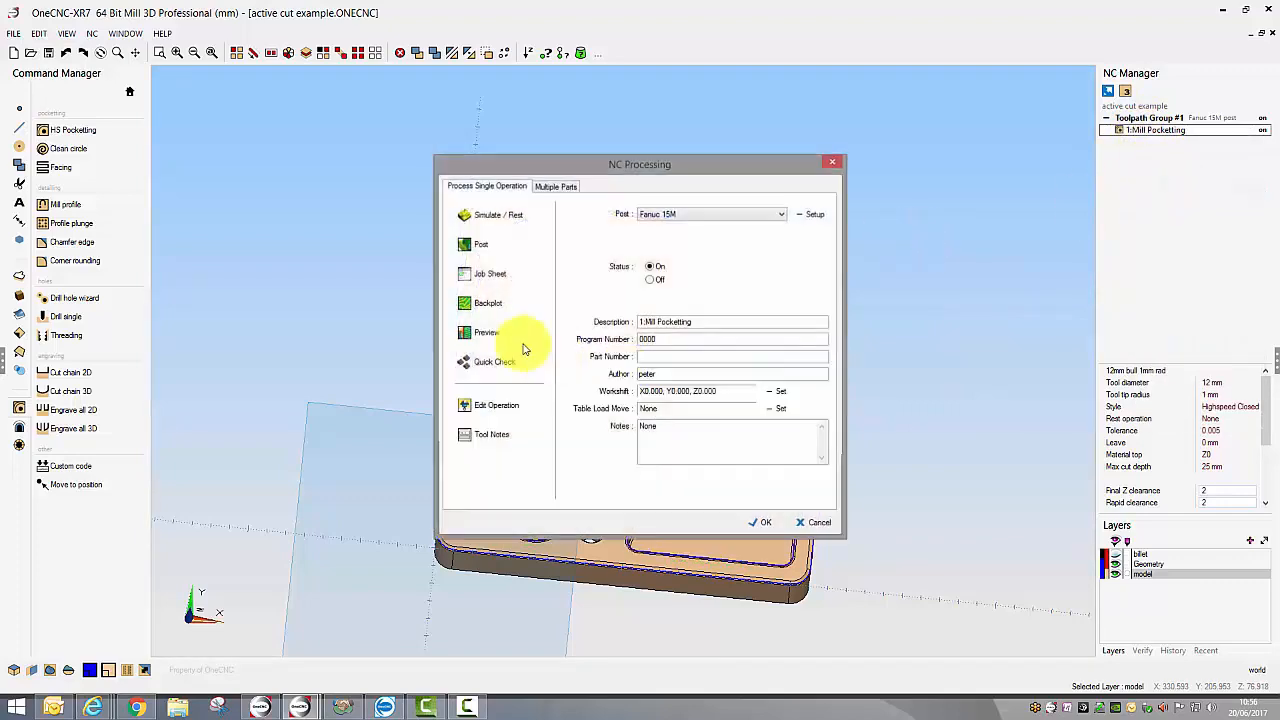
pyautogui.click(481, 276)
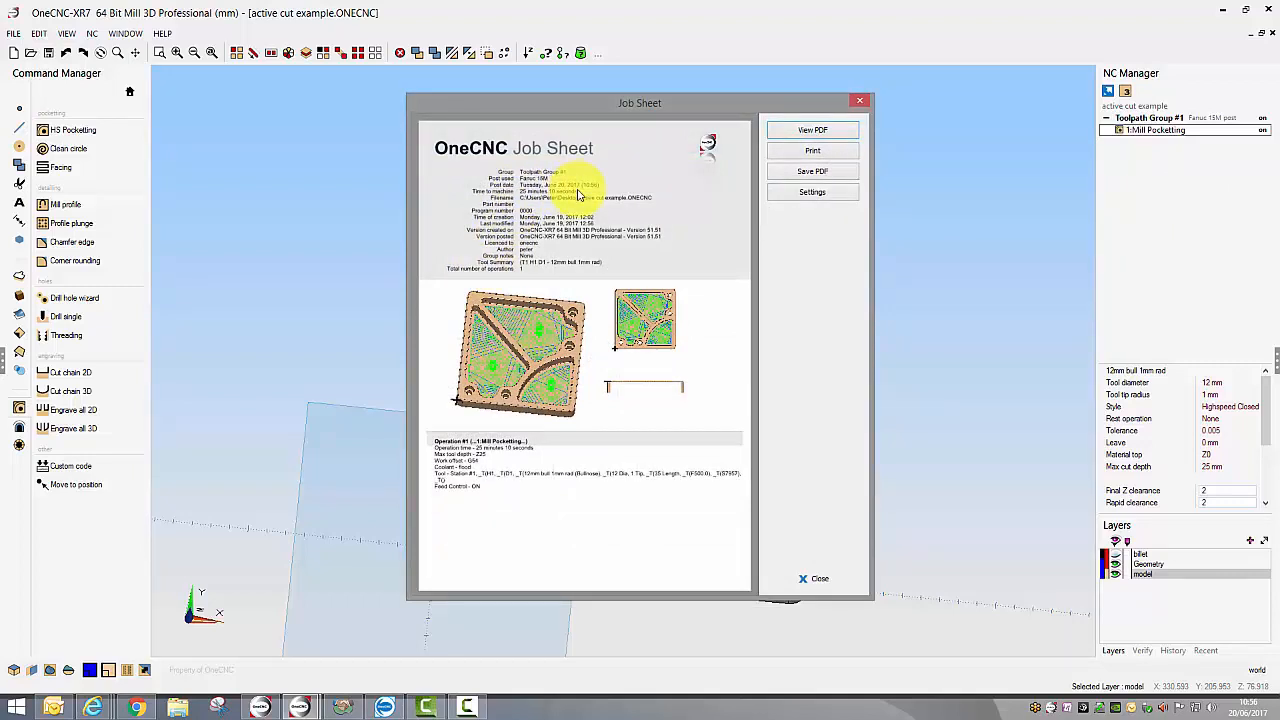
pyautogui.click(859, 100)
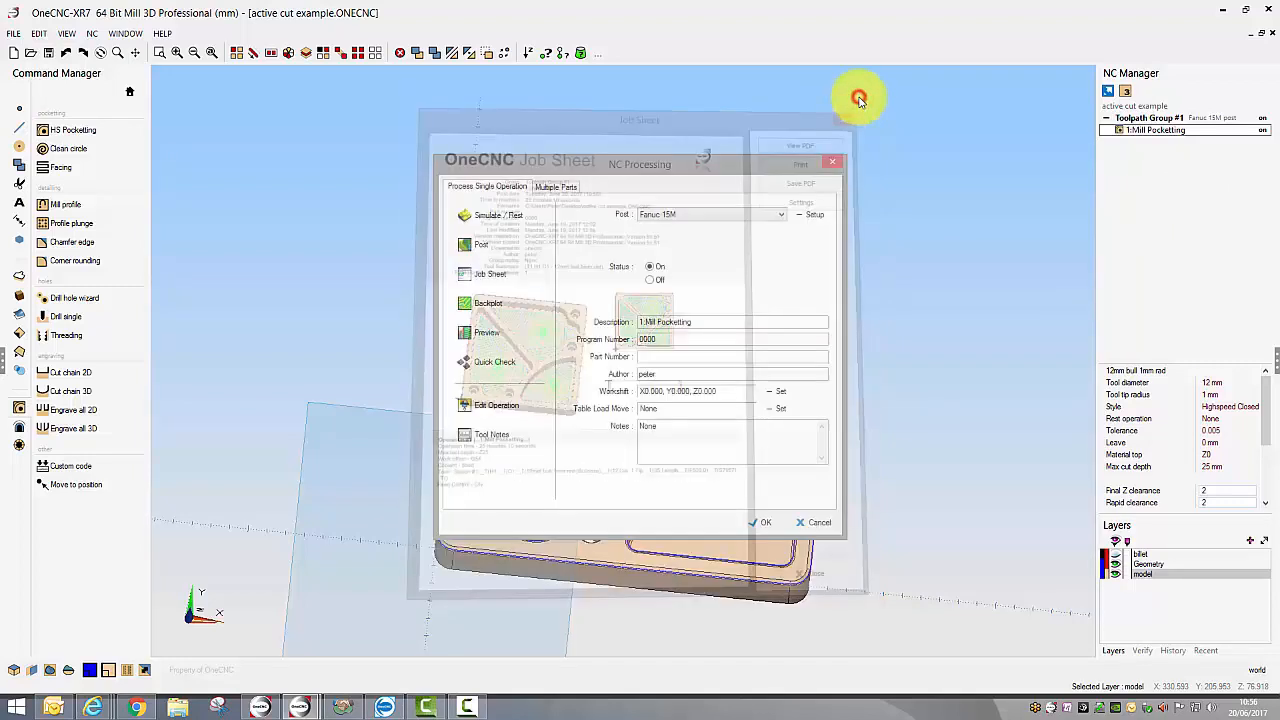
pyautogui.click(831, 162)
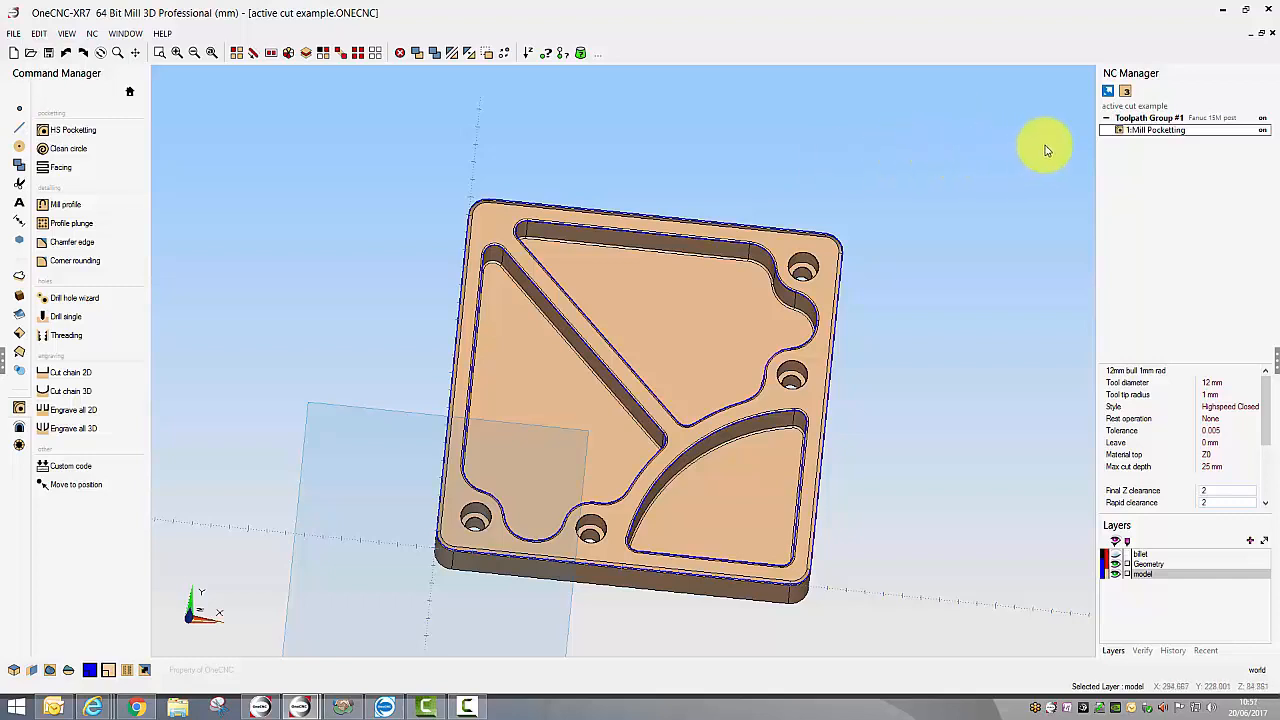
# Step: Edit the Mill Pocketting operation and change its machining style to Highspeed Zigzag with Plunge entry
pyautogui.rightClick(1147, 133)
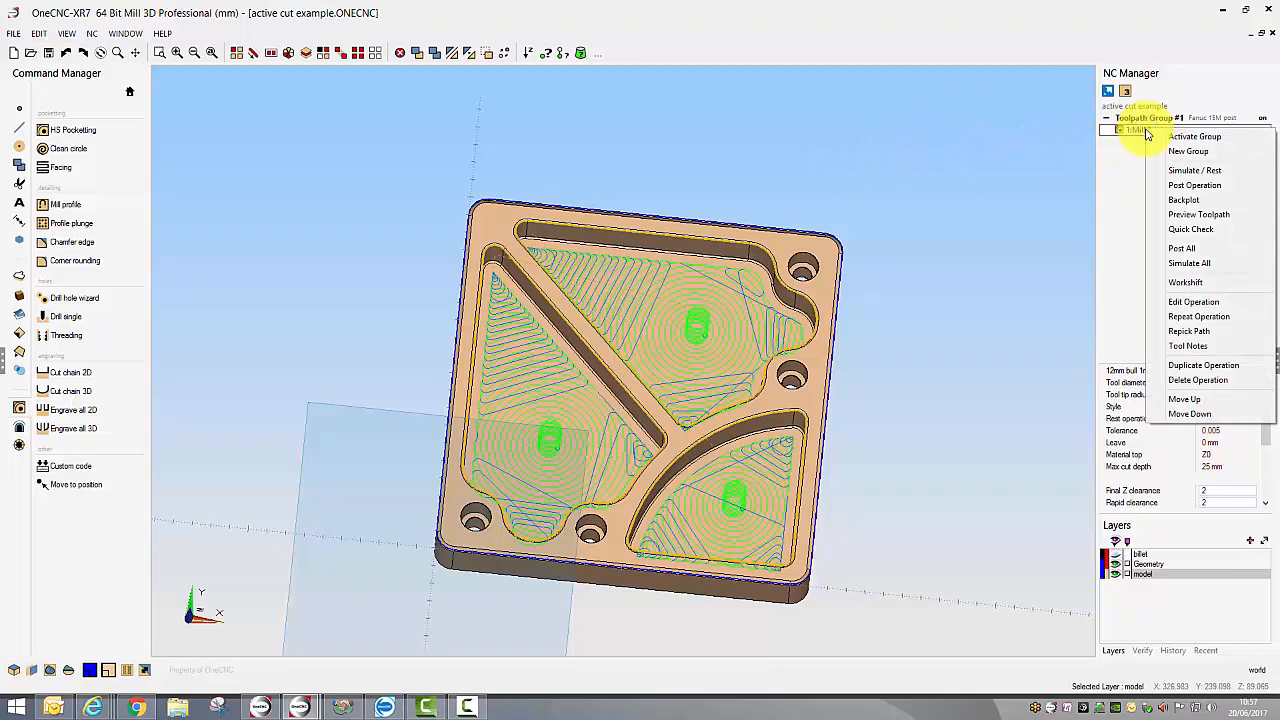
pyautogui.click(1192, 302)
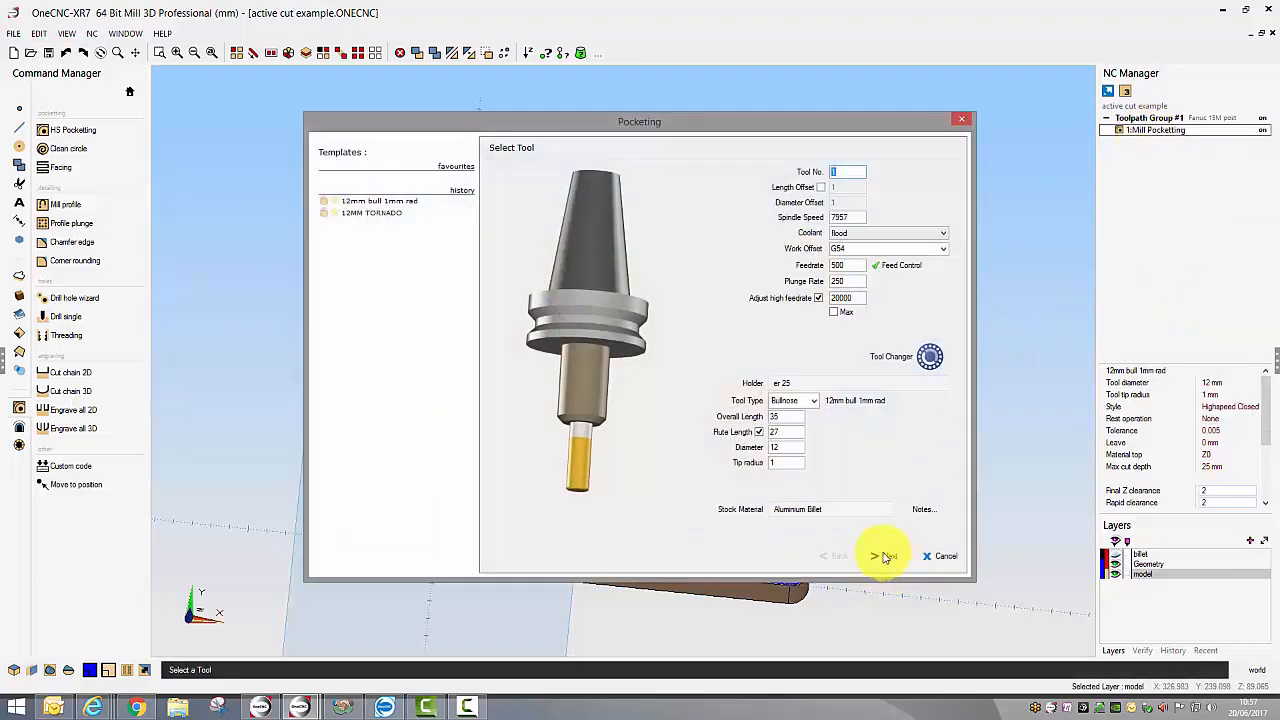
pyautogui.click(884, 556)
pyautogui.click(884, 556)
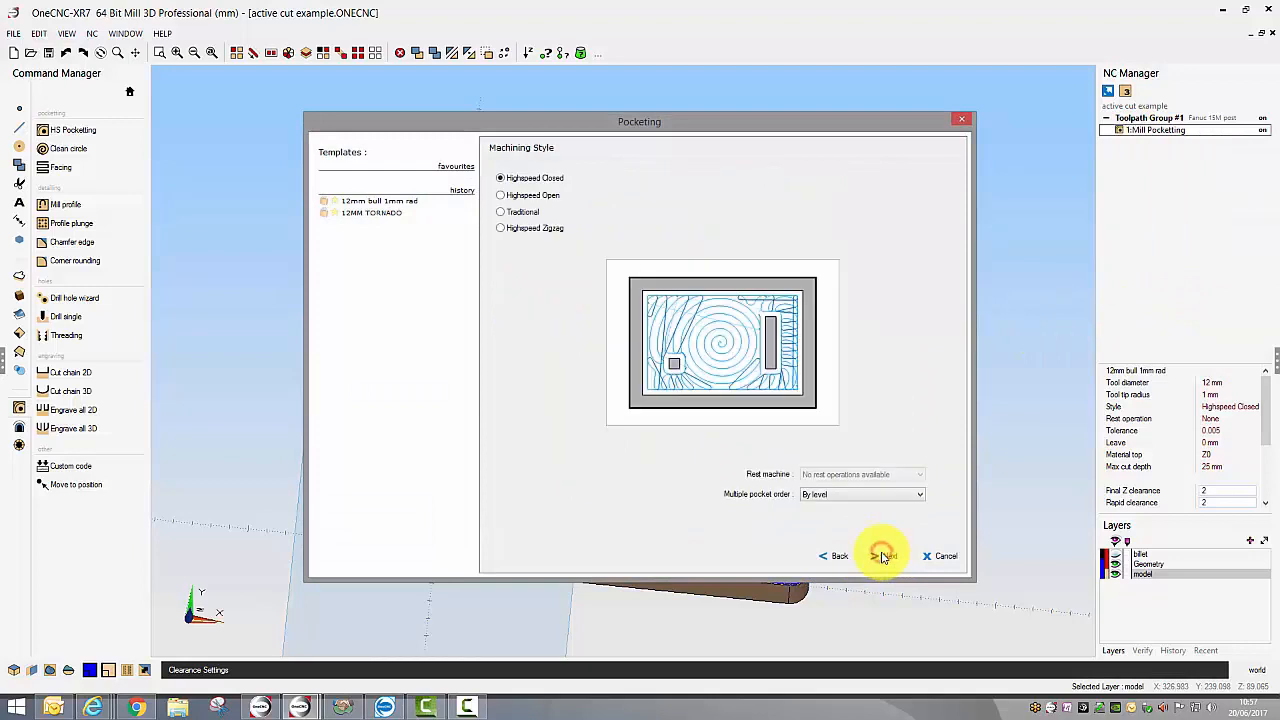
pyautogui.click(501, 229)
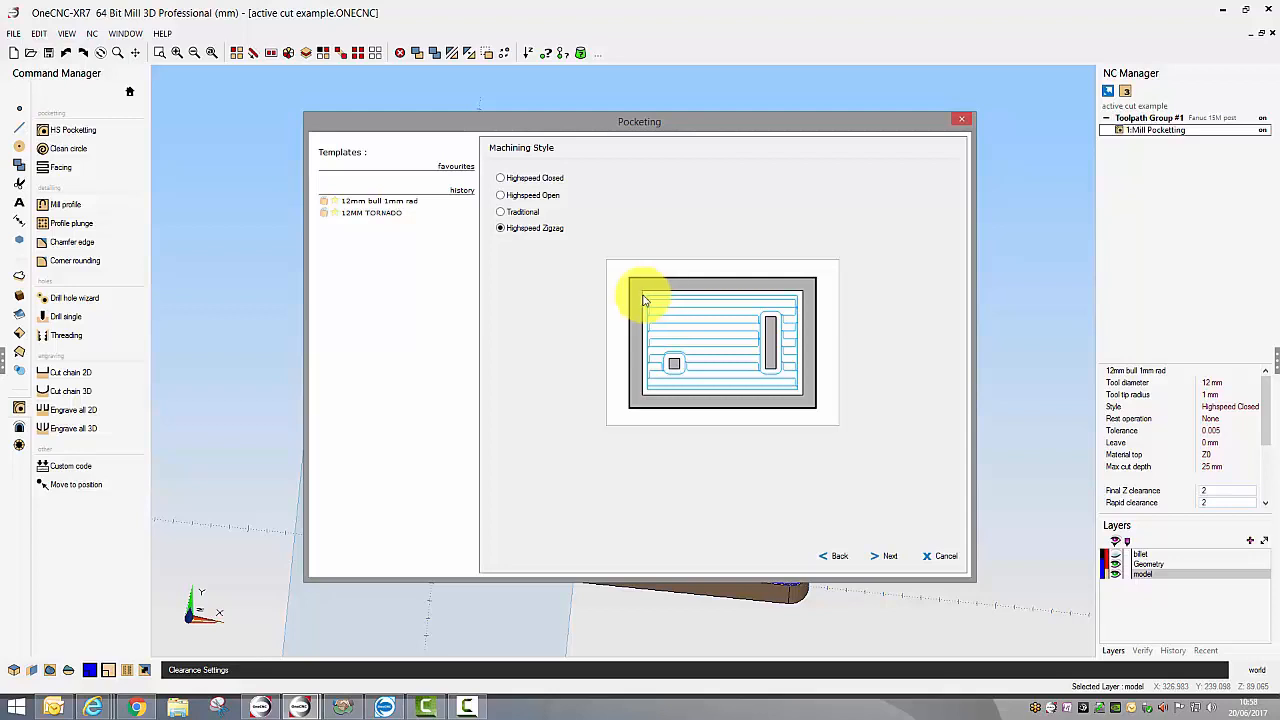
pyautogui.click(890, 556)
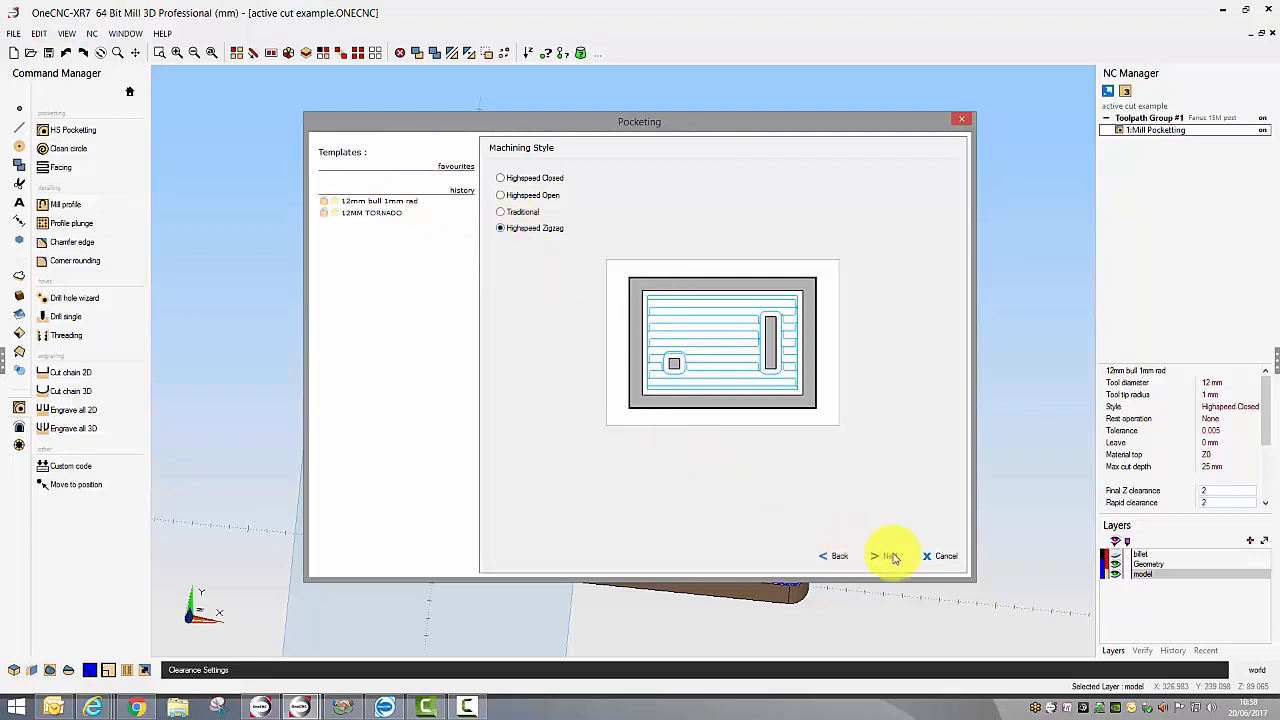
pyautogui.click(883, 559)
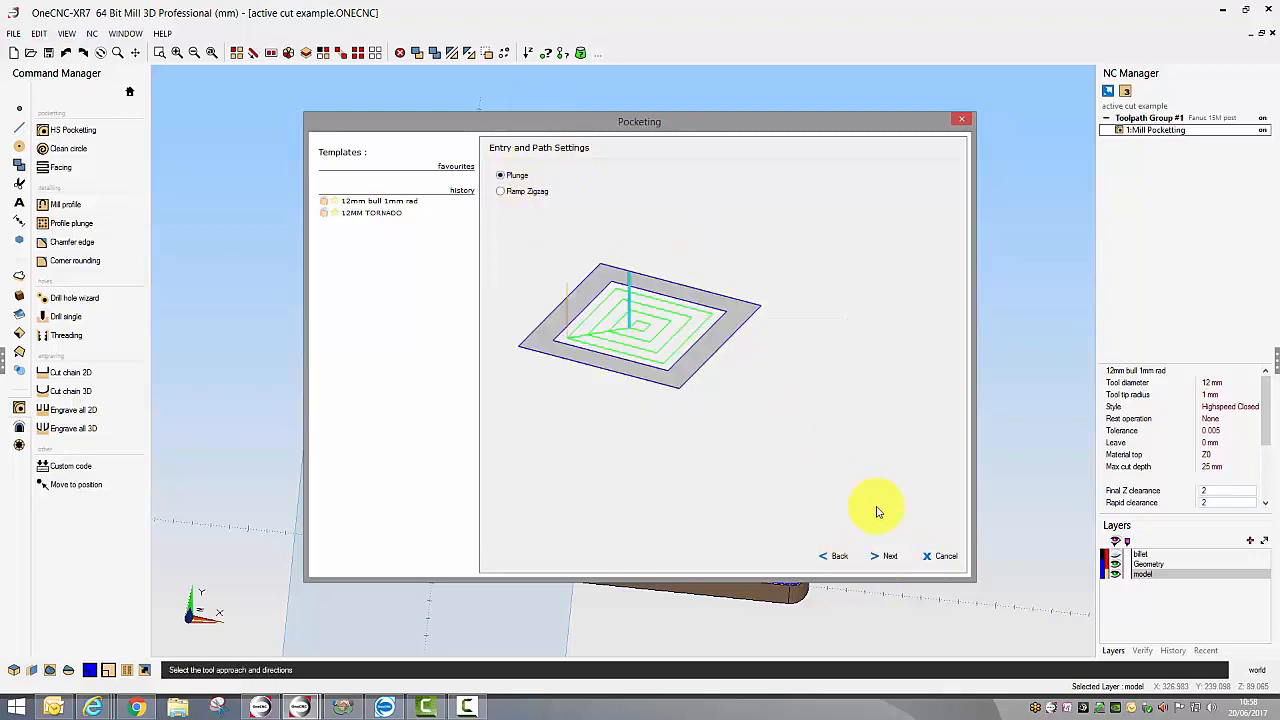
pyautogui.click(885, 559)
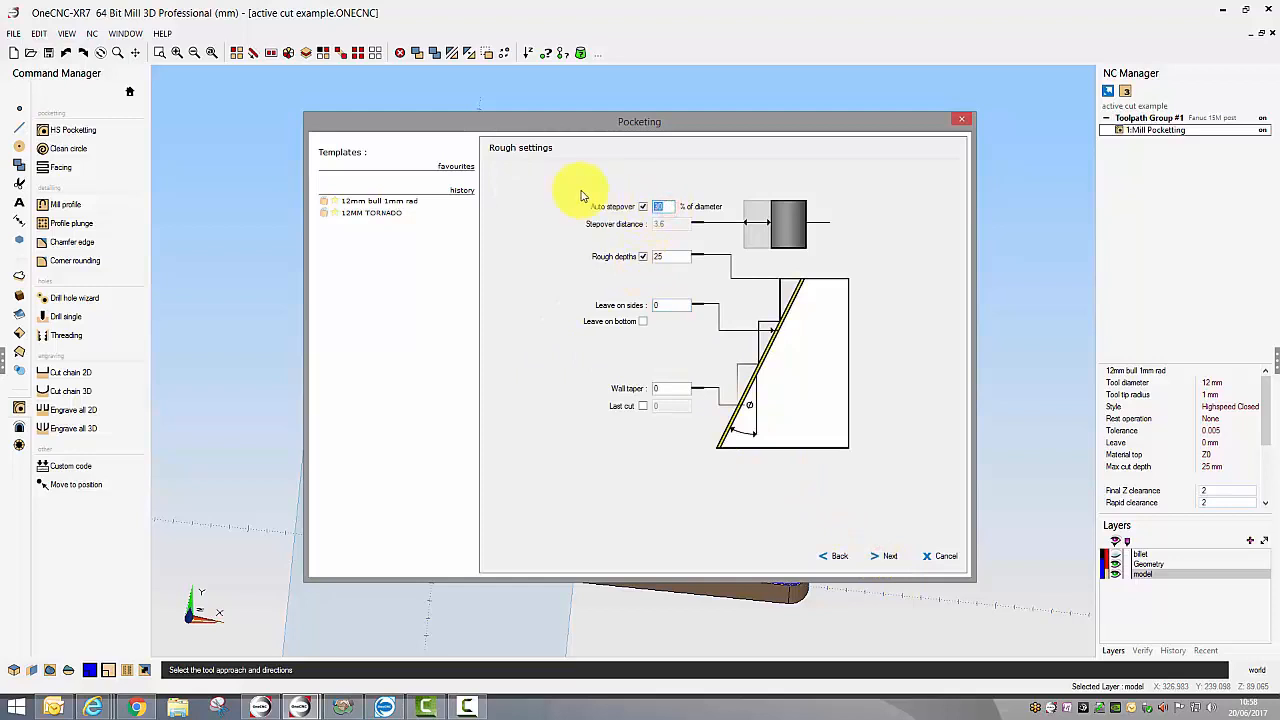
# Step: Set the auto stepover to 50% of diameter and rough depths to 12 mm, and finish the operation with no finishing pass
pyautogui.doubleClick(665, 257)
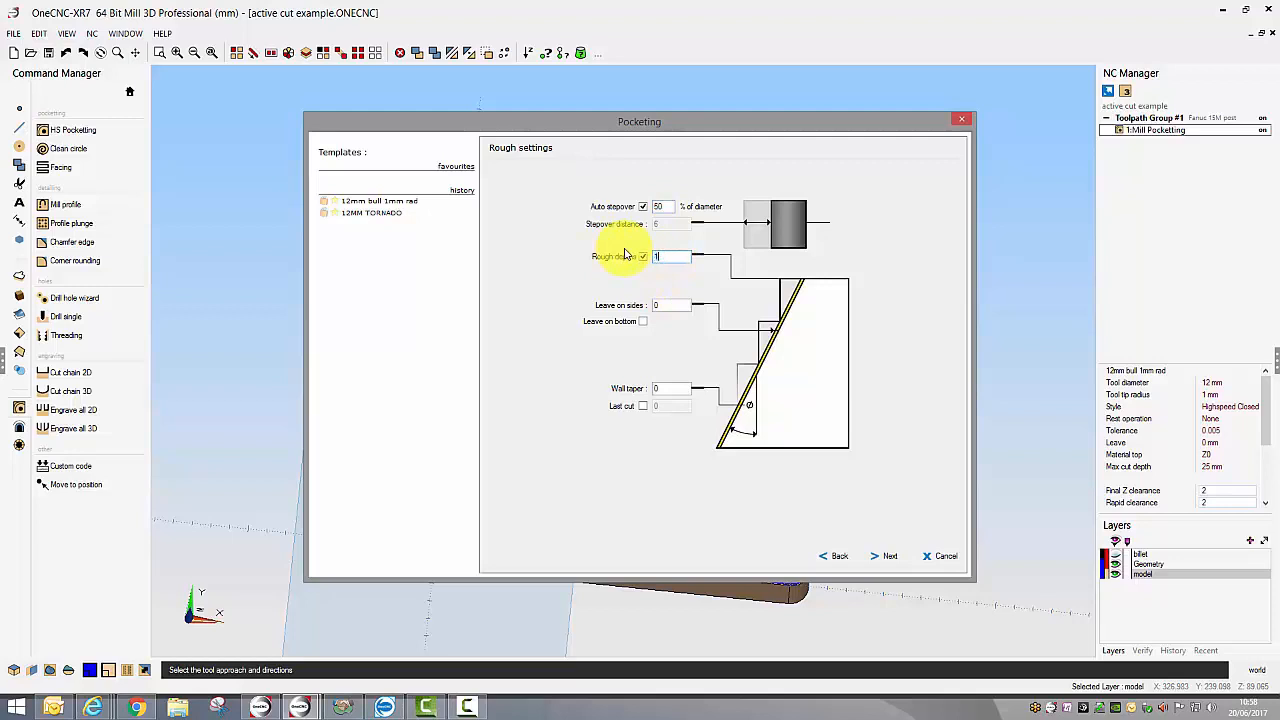
pyautogui.click(643, 256)
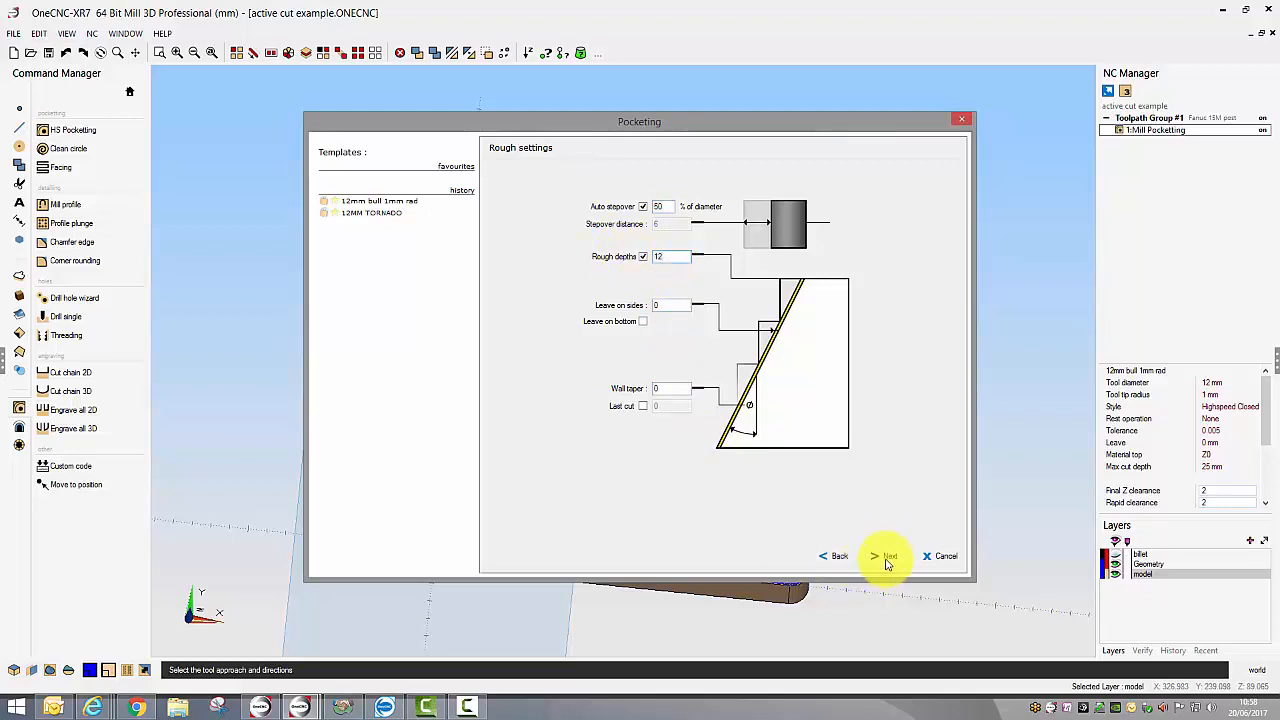
pyautogui.click(886, 557)
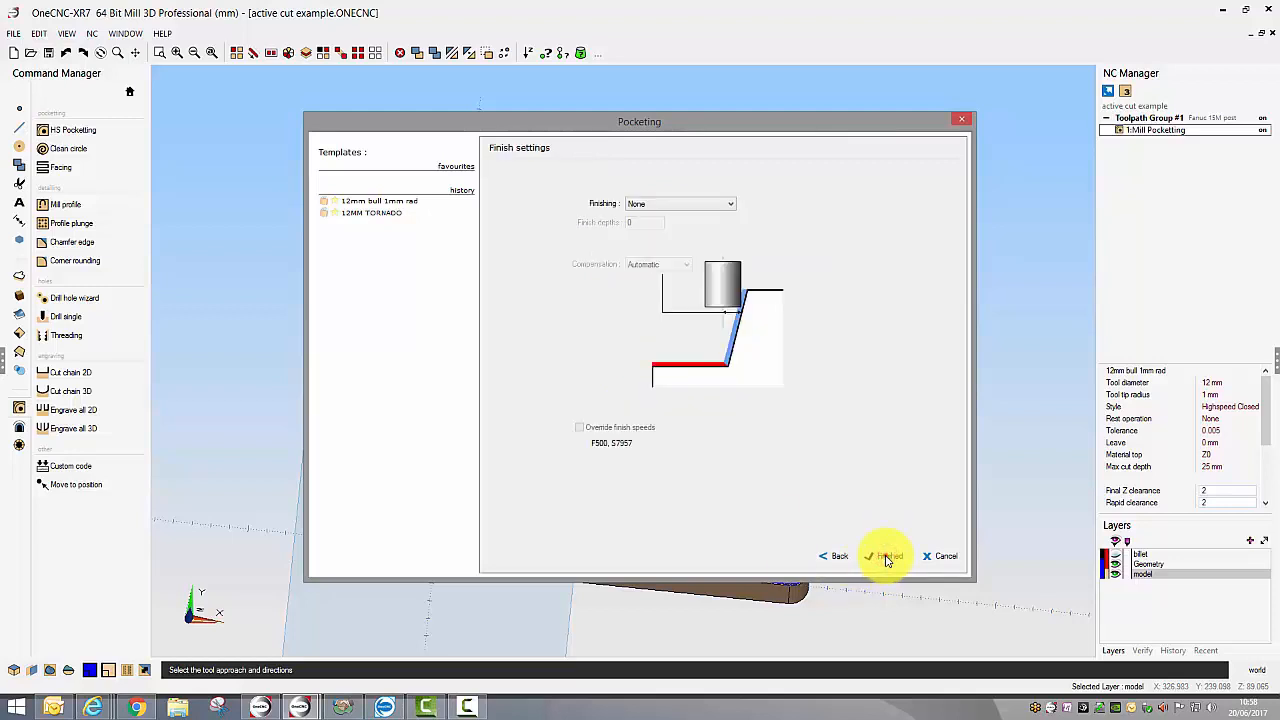
pyautogui.click(886, 557)
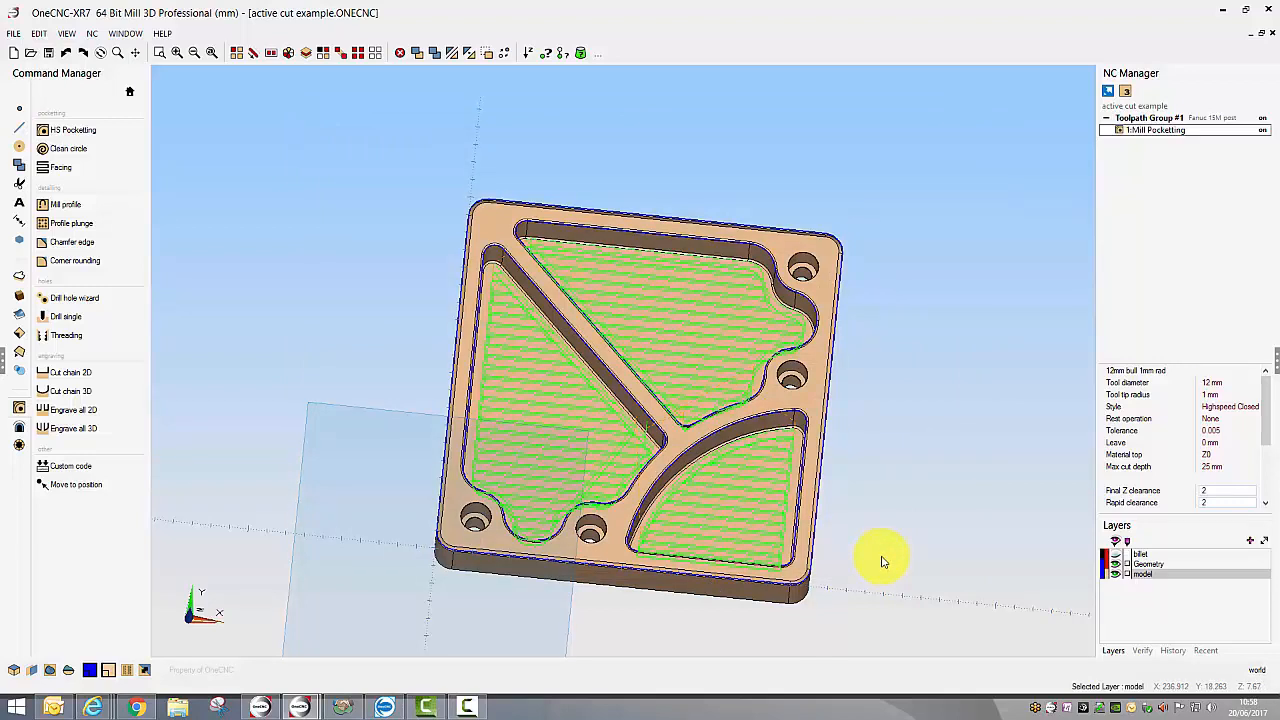
# Step: Start a simulation of the zigzag Mill Pocketting operation, picking the part's outer edge as the toolpath boundary
pyautogui.click(1147, 132)
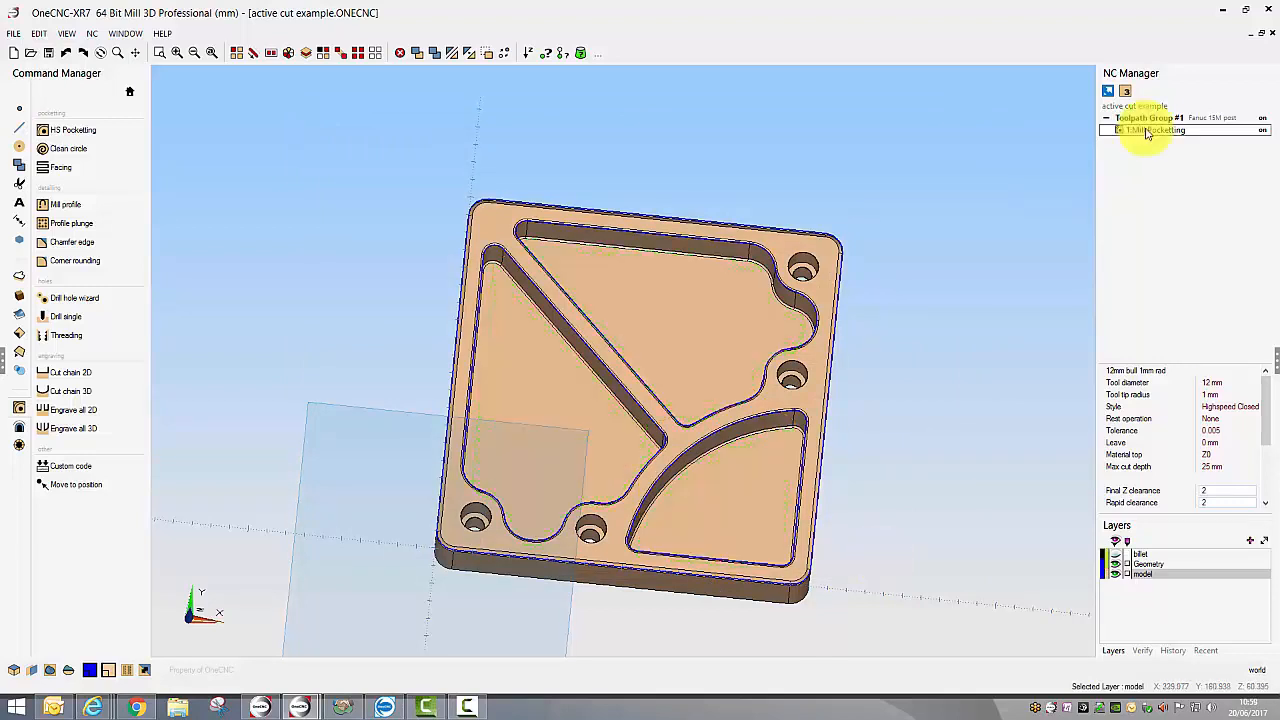
pyautogui.click(1147, 132)
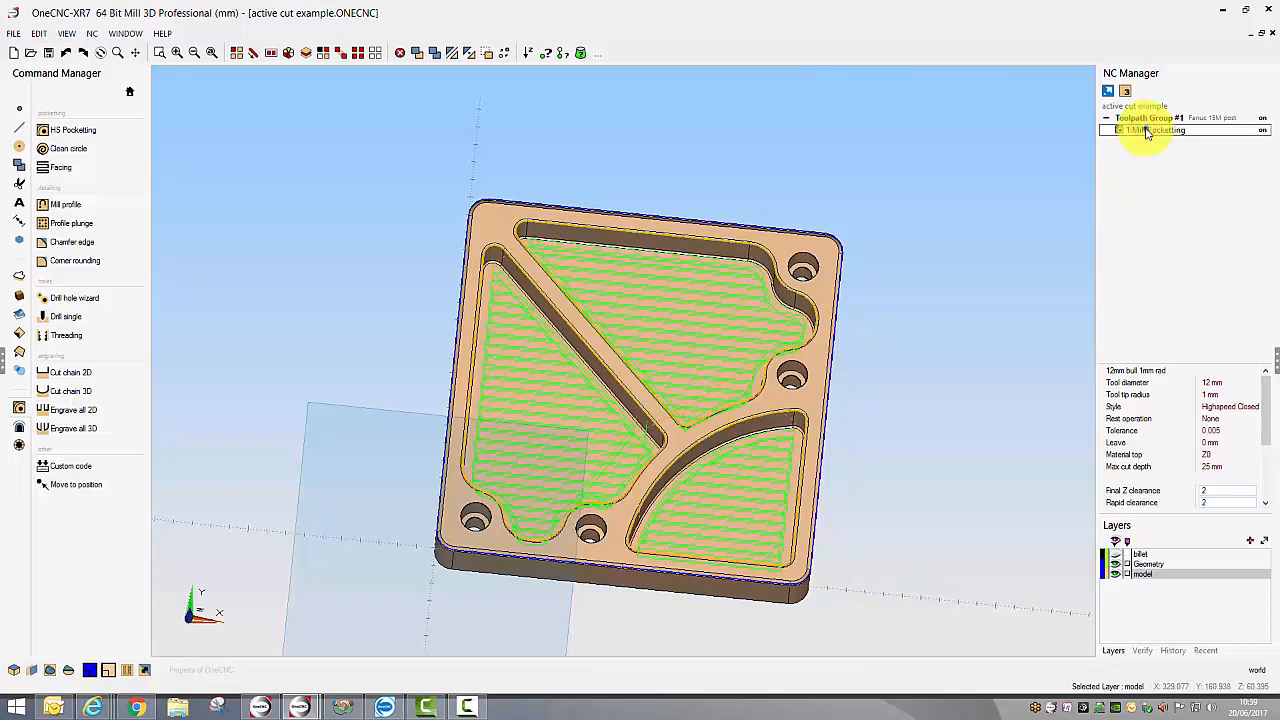
pyautogui.rightClick(1147, 132)
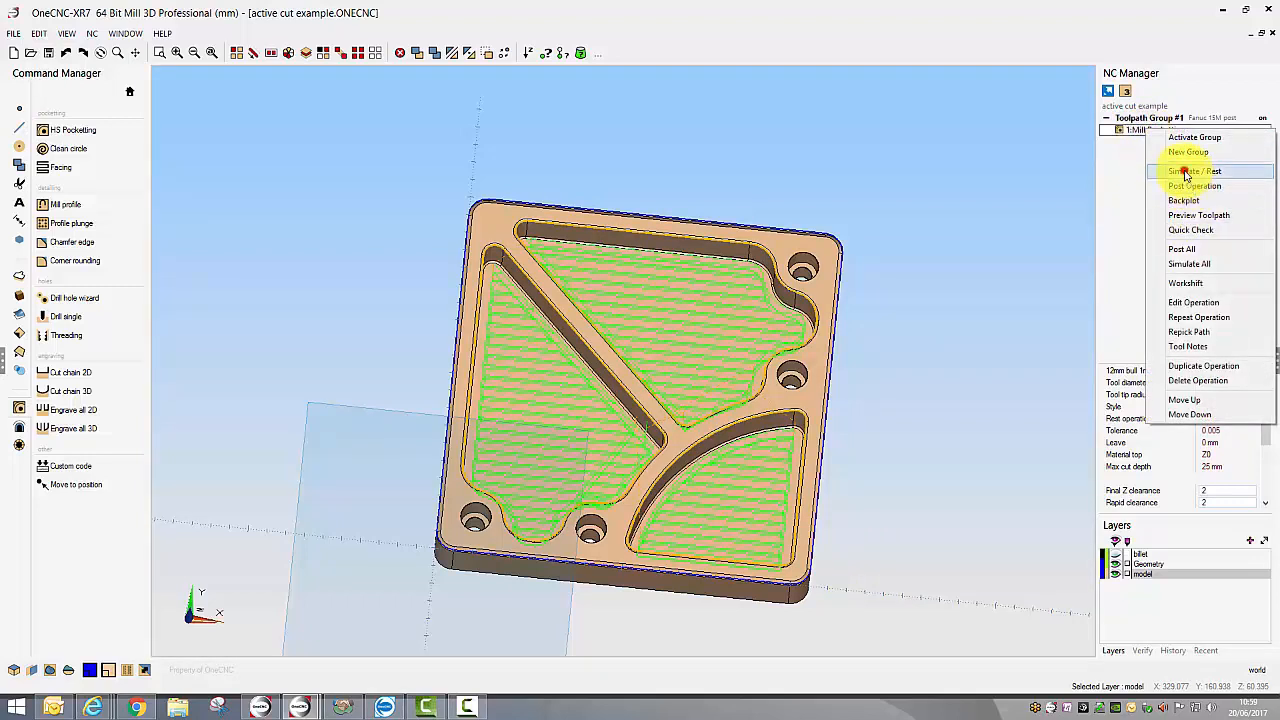
pyautogui.click(1186, 176)
pyautogui.click(710, 488)
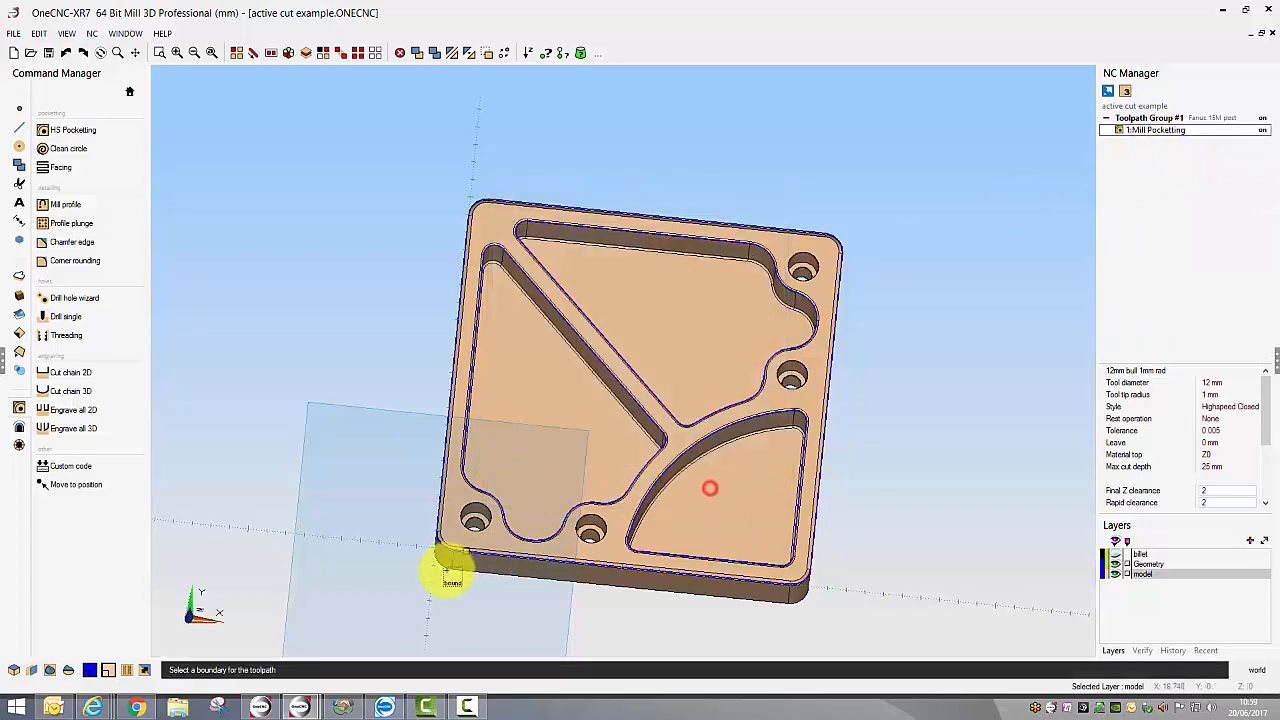
pyautogui.click(449, 552)
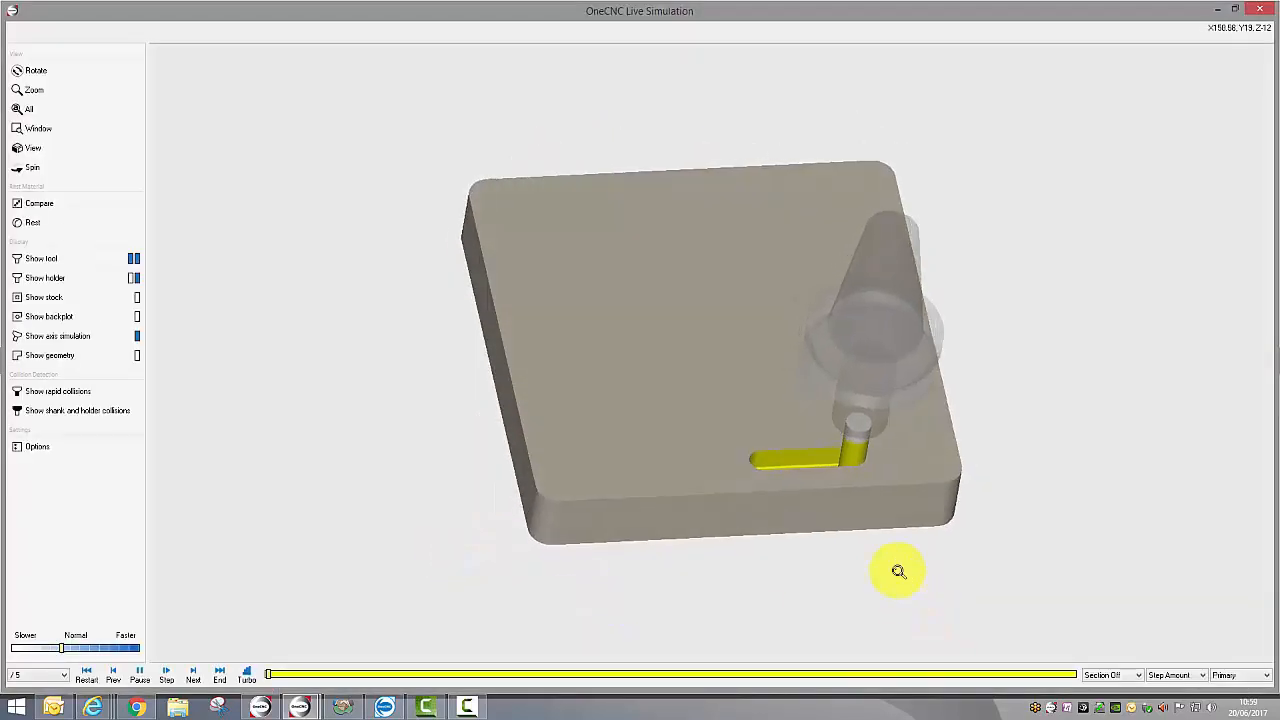
# Step: Slow the live simulation to /50 speed and examine the cutter's engagement in the first pocket up close
pyautogui.moveTo(898, 571); pyautogui.dragTo(840, 394, button='right')
pyautogui.moveTo(787, 389); pyautogui.dragTo(608, 86, button='middle')
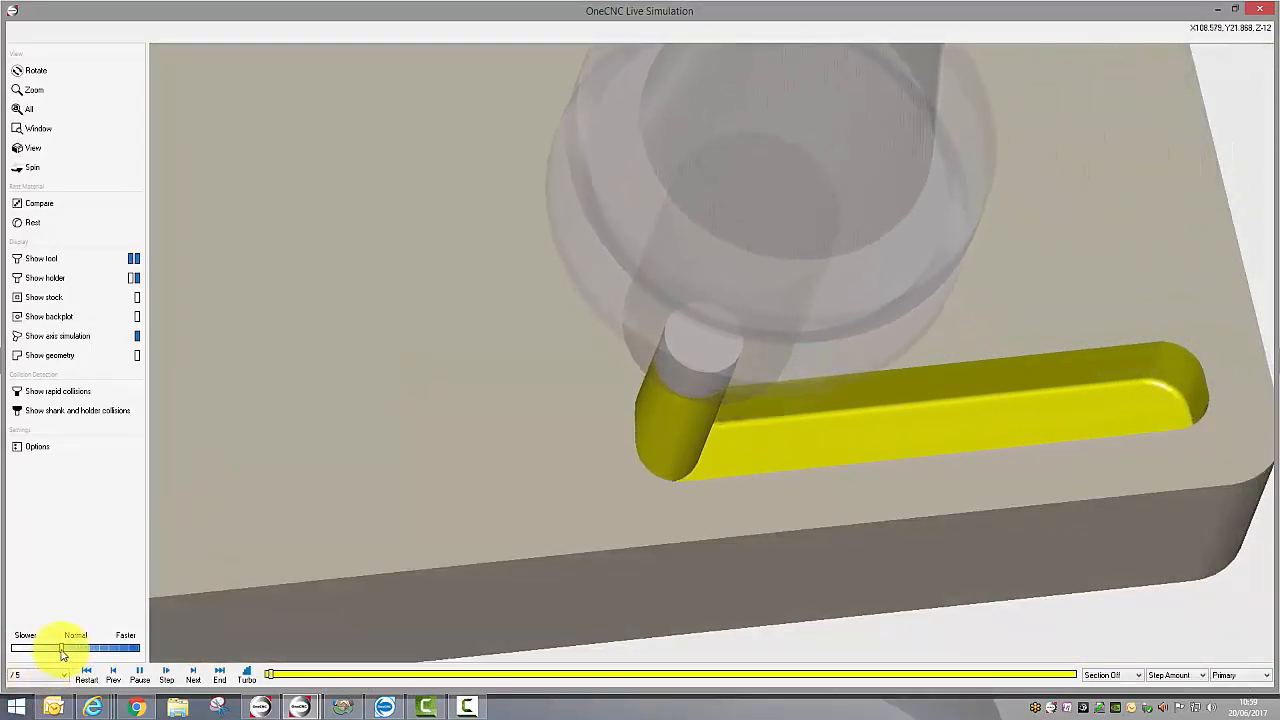
pyautogui.moveTo(62, 652); pyautogui.dragTo(34, 652)
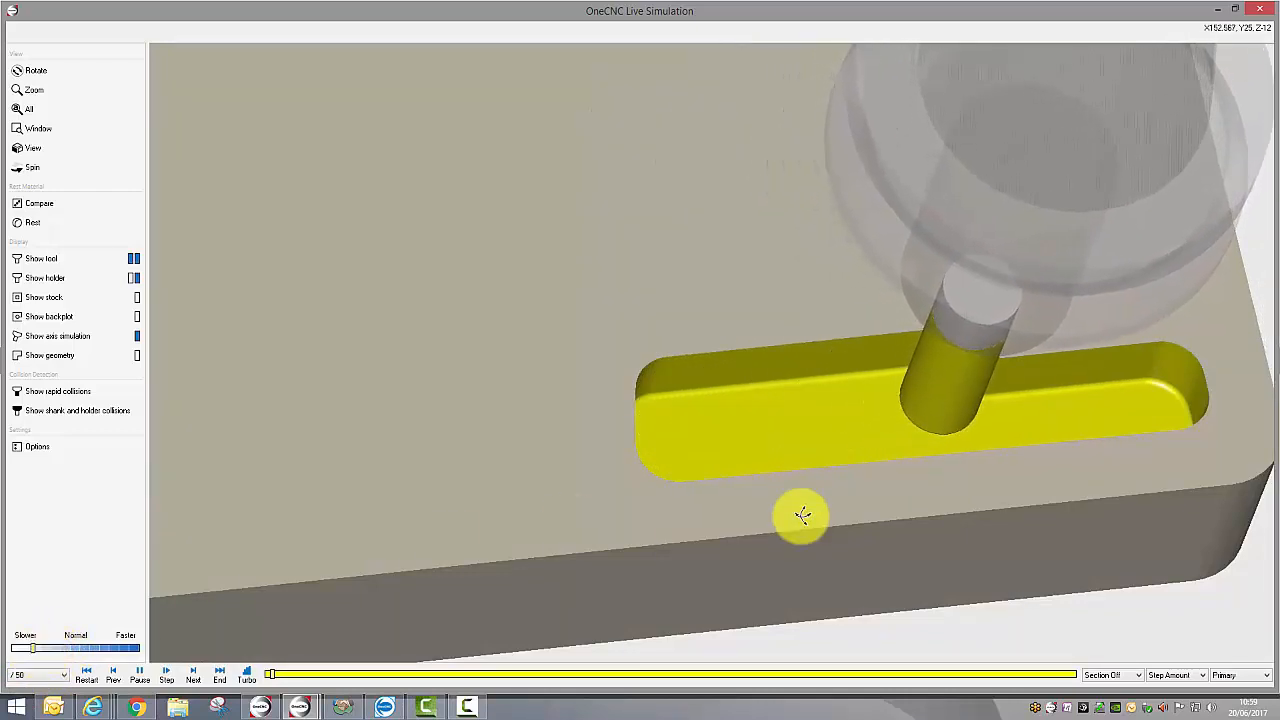
pyautogui.moveTo(897, 447); pyautogui.dragTo(880, 449)
pyautogui.moveTo(1043, 447); pyautogui.dragTo(1040, 390, button='right')
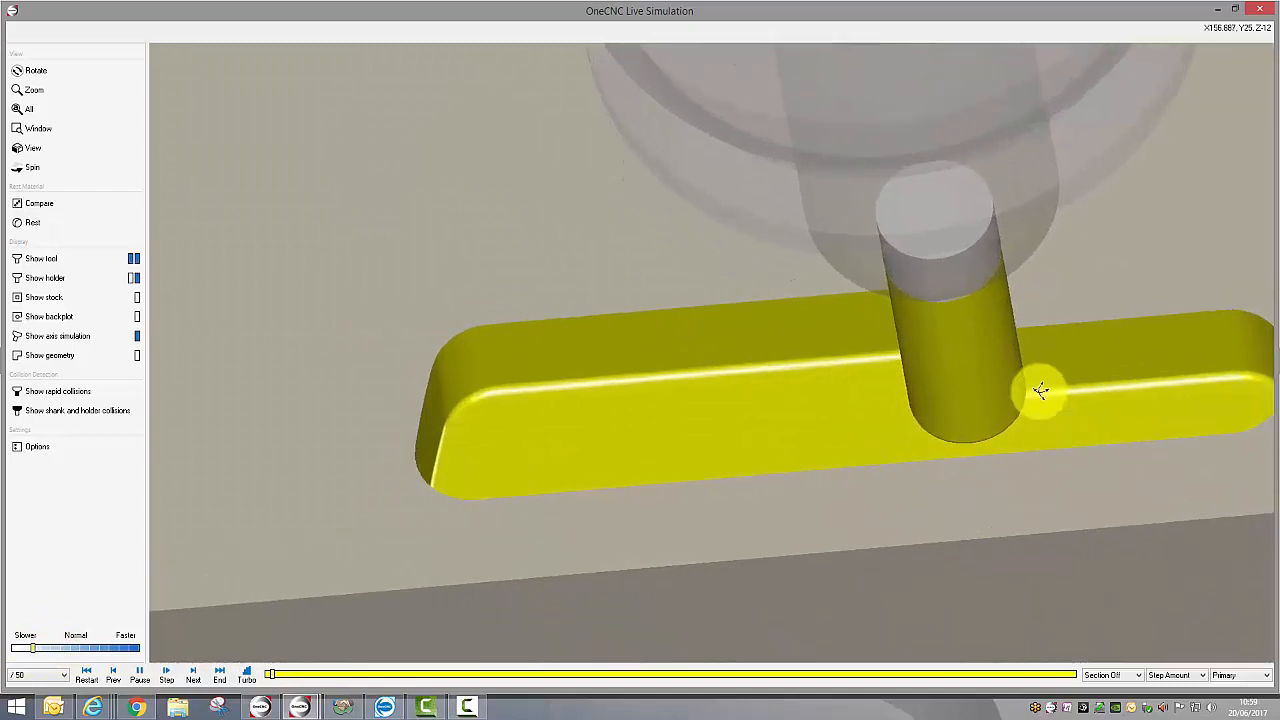
pyautogui.moveTo(1040, 390); pyautogui.dragTo(849, 337, button='middle')
pyautogui.moveTo(849, 337); pyautogui.dragTo(863, 343)
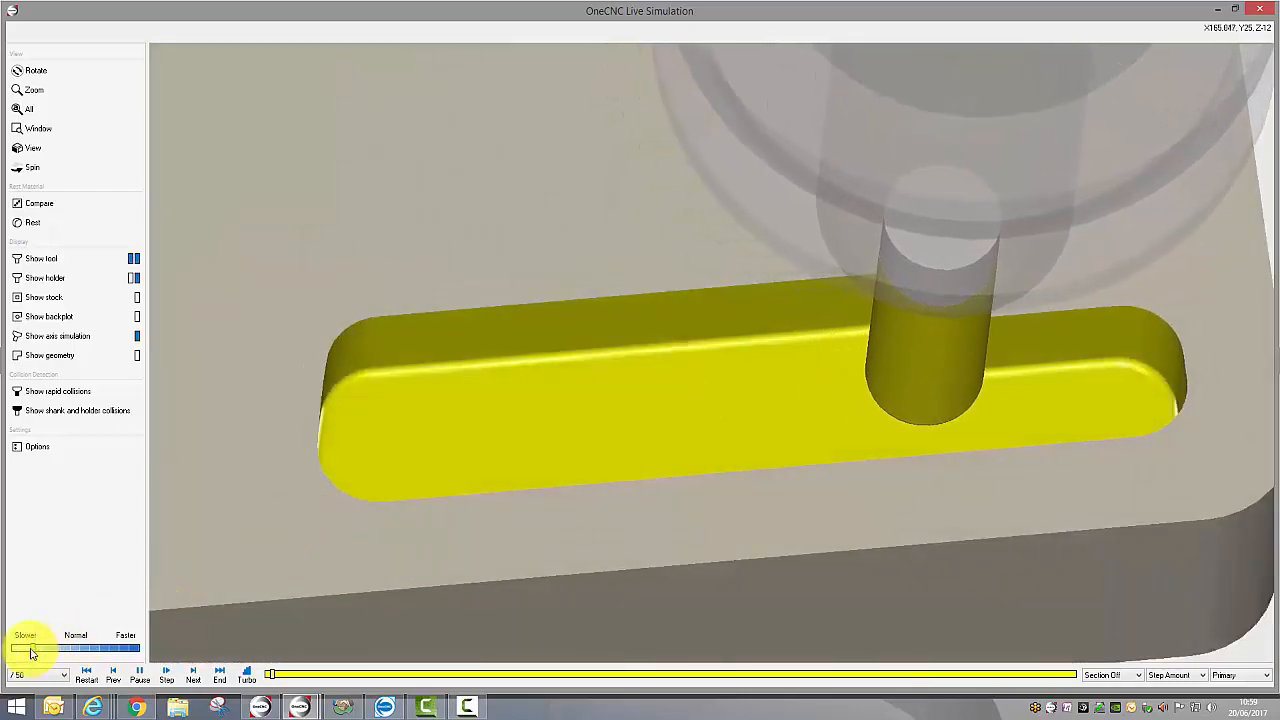
# Step: Examine the cutter's engagement through the first pocket's zigzag passes at /50 speed, and close the live simulation
pyautogui.moveTo(31, 653)
pyautogui.mouseDown()
pyautogui.moveTo(20, 653)
pyautogui.moveTo(37, 653)
pyautogui.mouseUp()
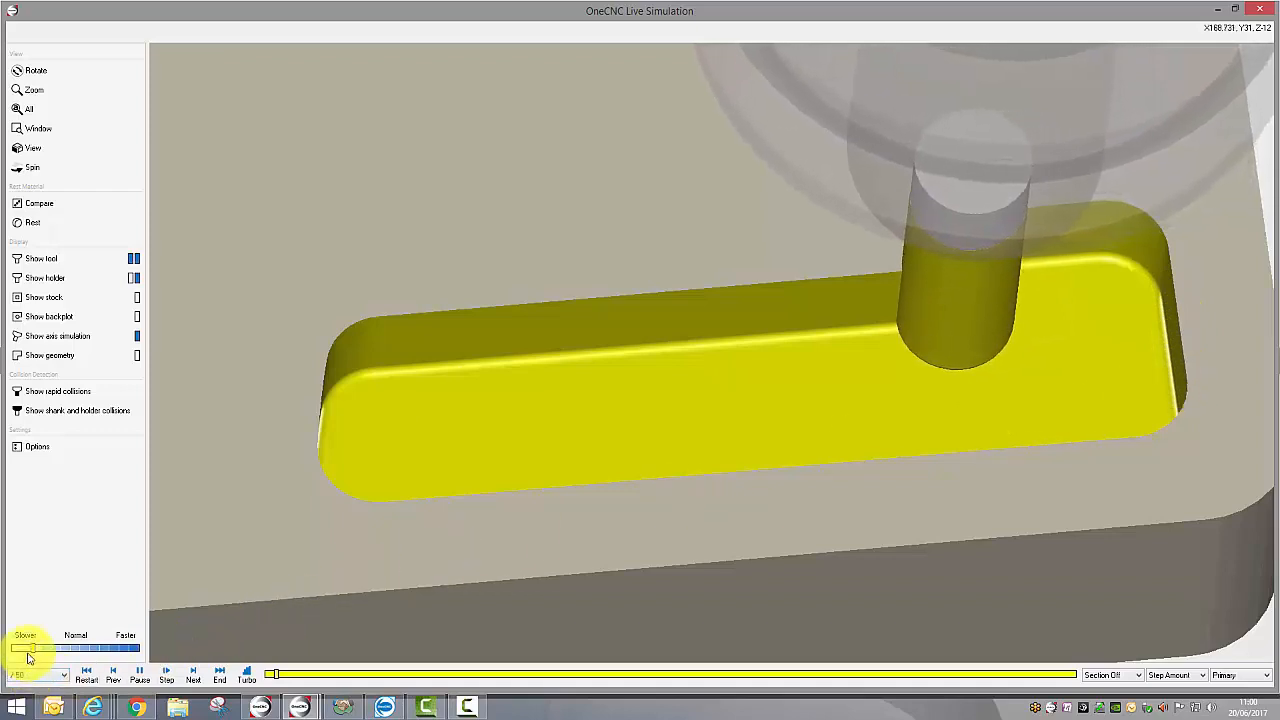
pyautogui.moveTo(31, 648)
pyautogui.mouseDown()
pyautogui.moveTo(57, 650)
pyautogui.moveTo(42, 647)
pyautogui.mouseUp()
pyautogui.click(57, 649)
pyautogui.click(57, 648)
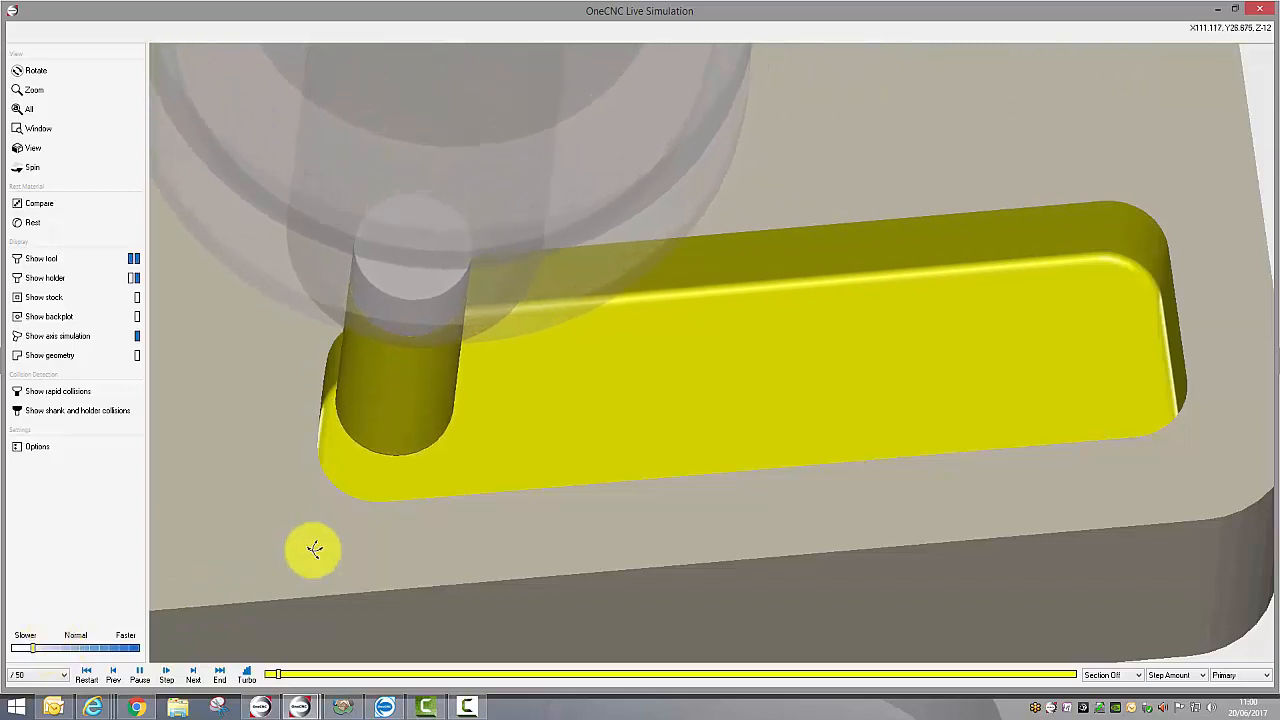
pyautogui.scroll(-1, 314, 549)
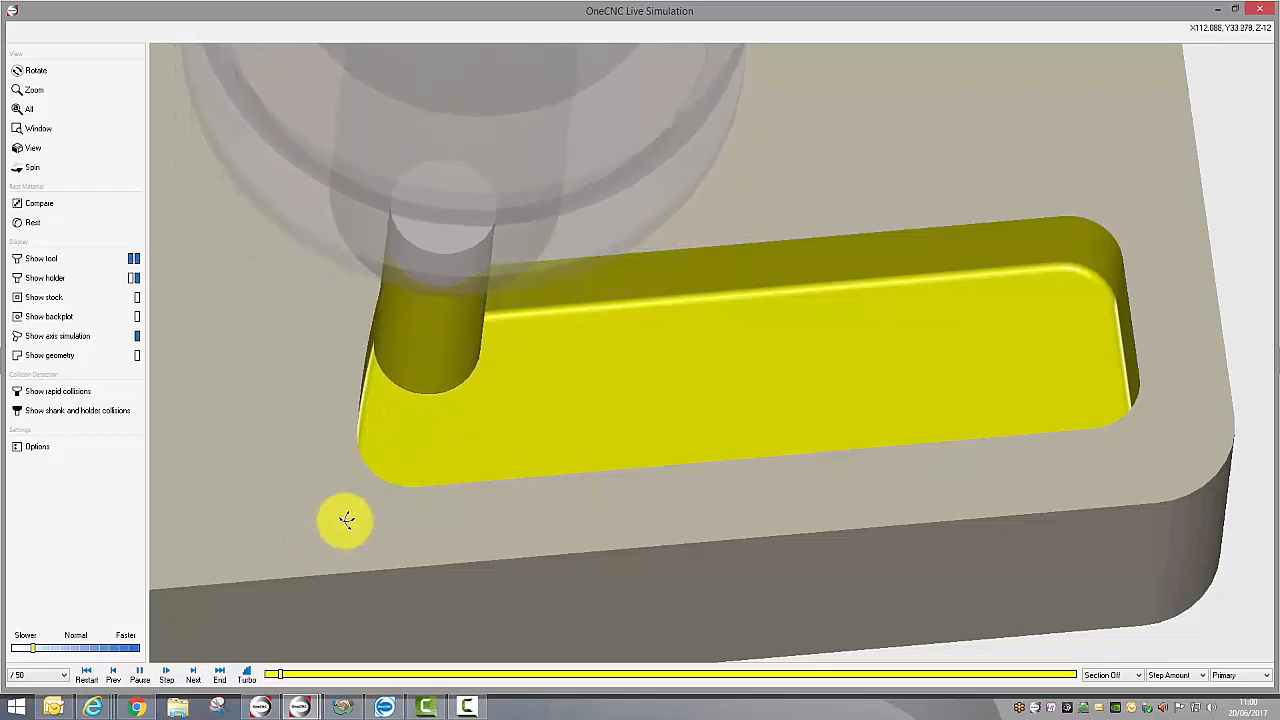
pyautogui.scroll(-3, 746, 480)
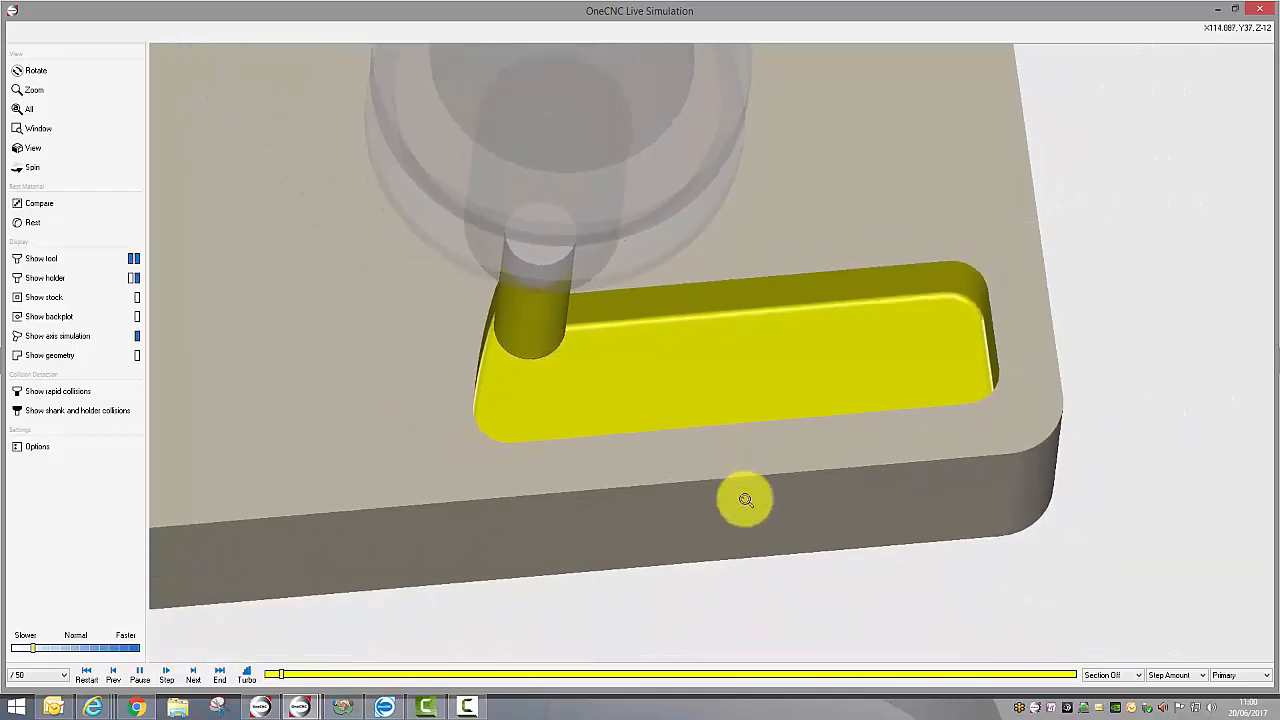
pyautogui.scroll(-2, 746, 500)
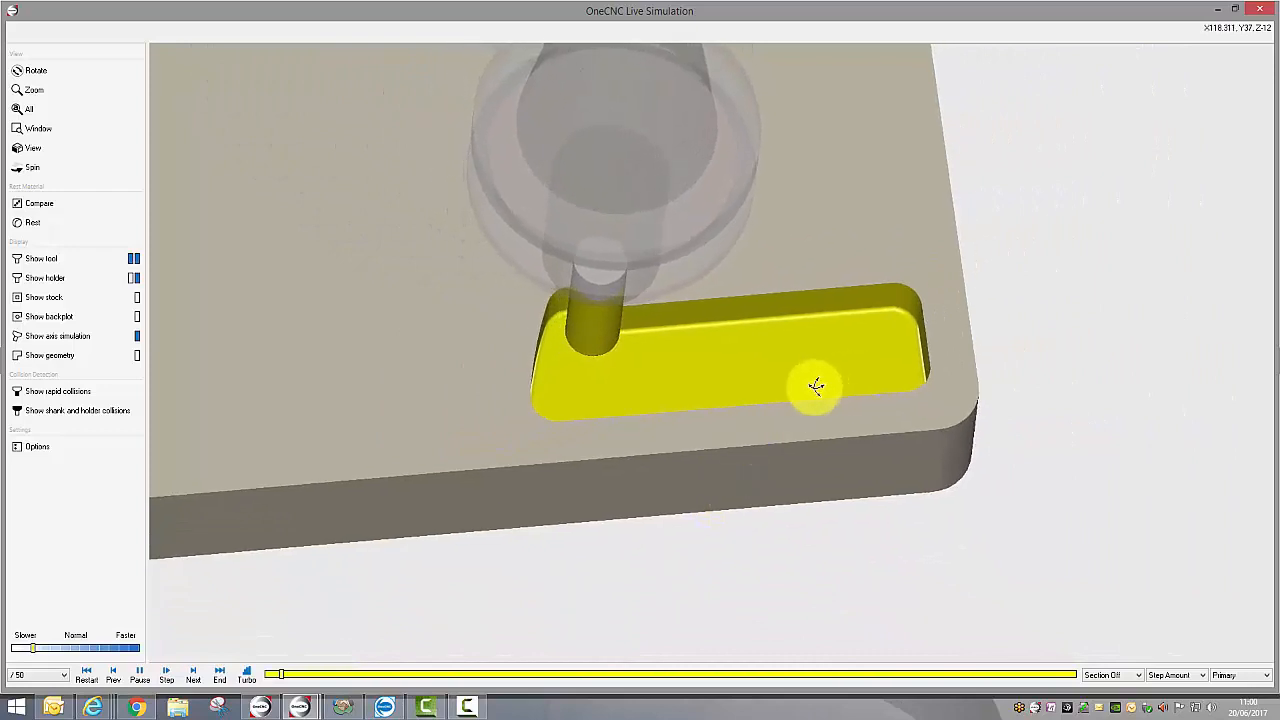
pyautogui.press('Escape')
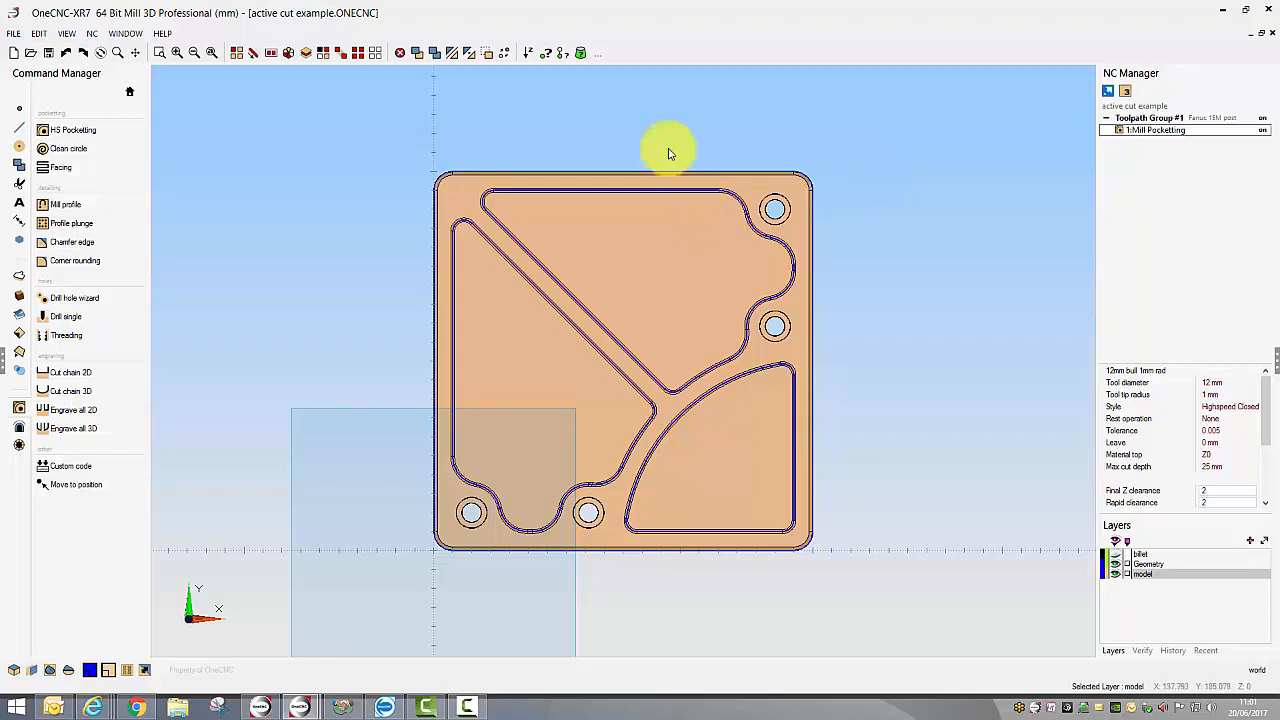
# Step: Draw three 30 mm diameter circles on the part, one inside each of the three pockets
pyautogui.click(21, 148)
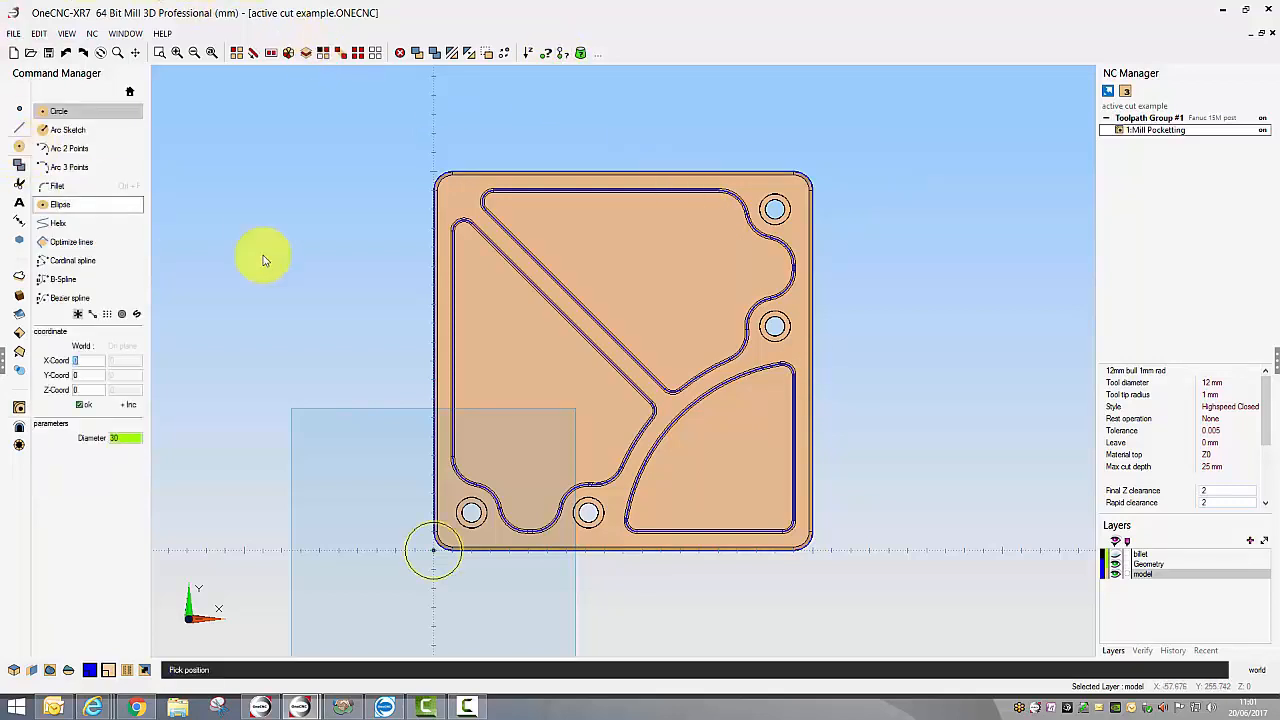
pyautogui.click(497, 312)
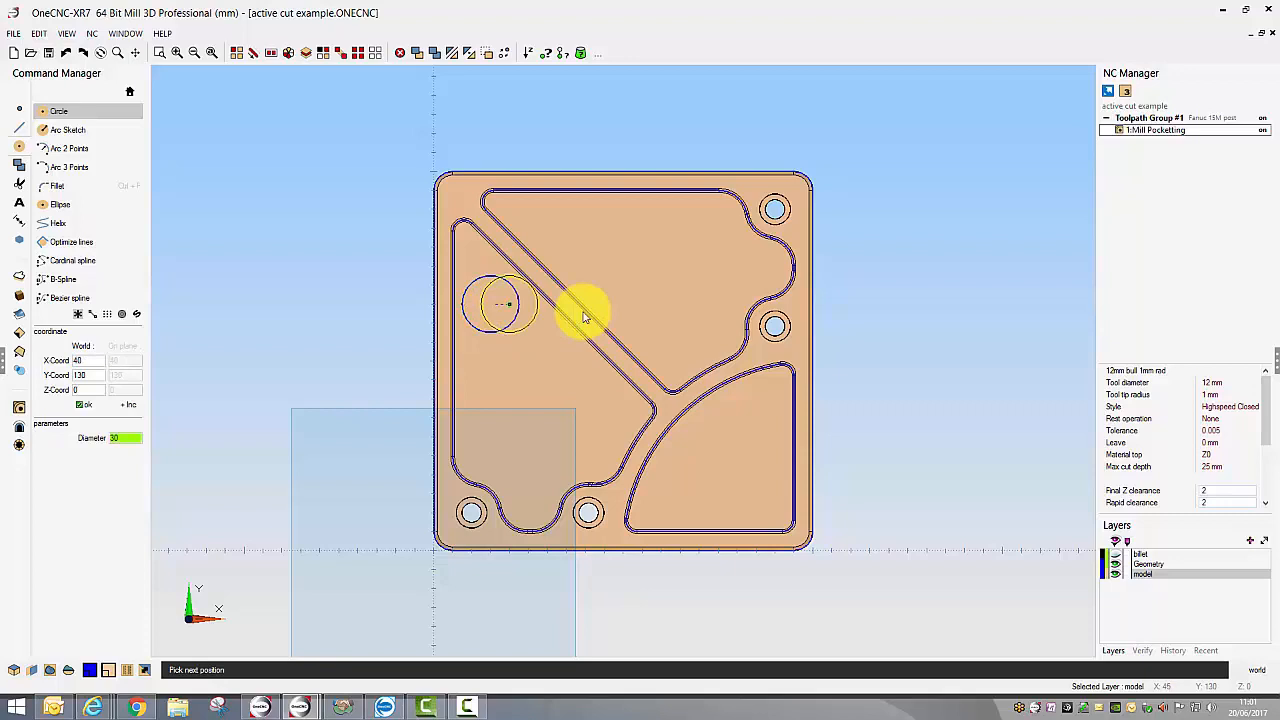
pyautogui.click(676, 328)
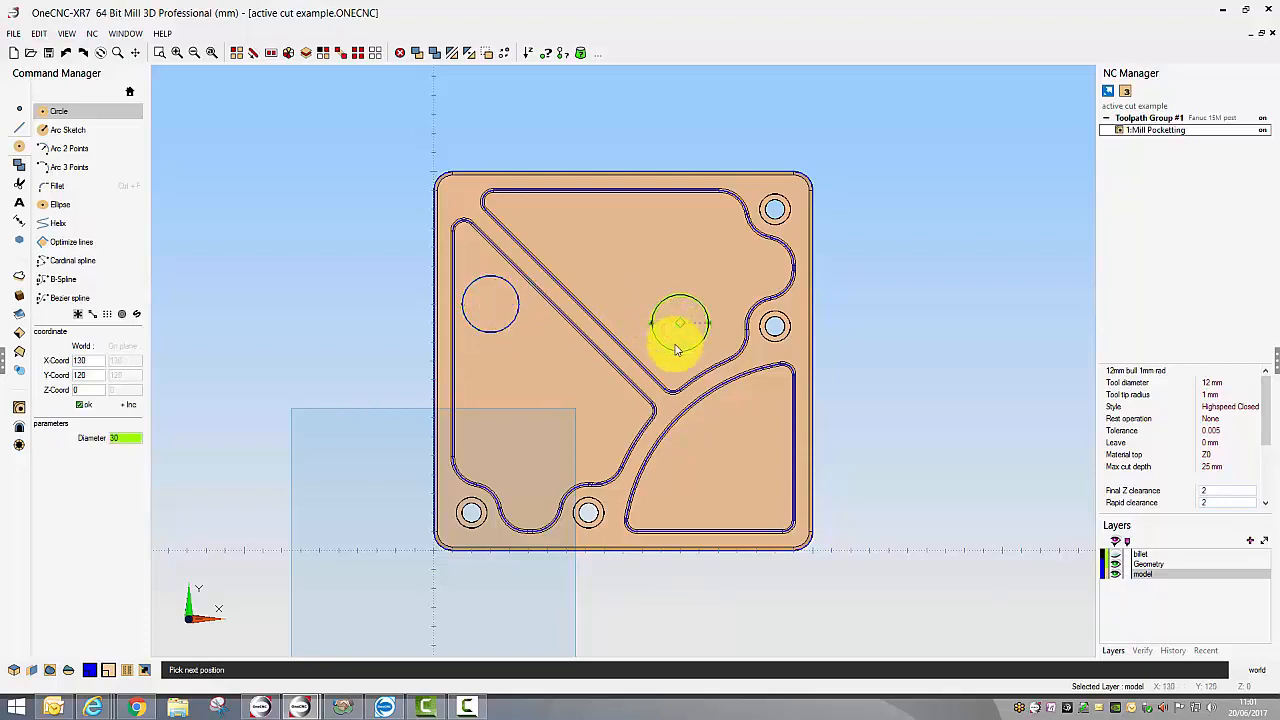
pyautogui.click(676, 492)
pyautogui.press('Escape')
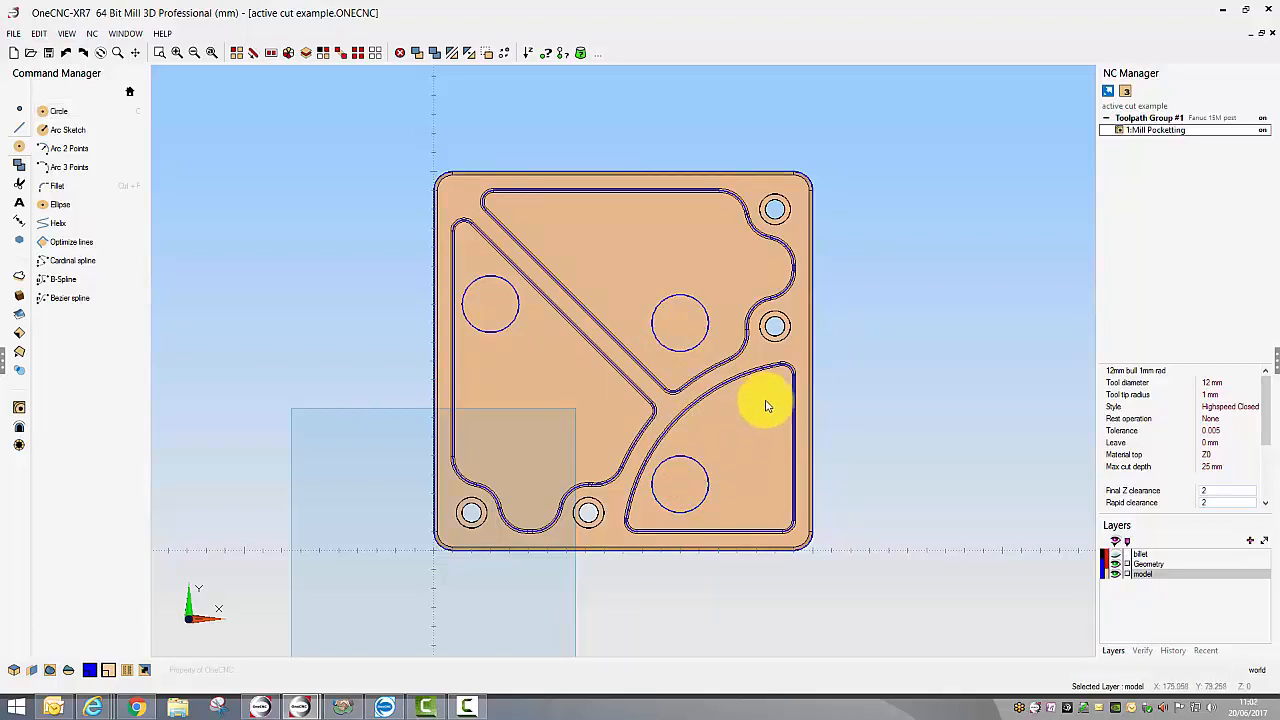
# Step: Edit the Mill Pocketting operation and change its machining style to Highspeed Closed
pyautogui.rightClick(1160, 136)
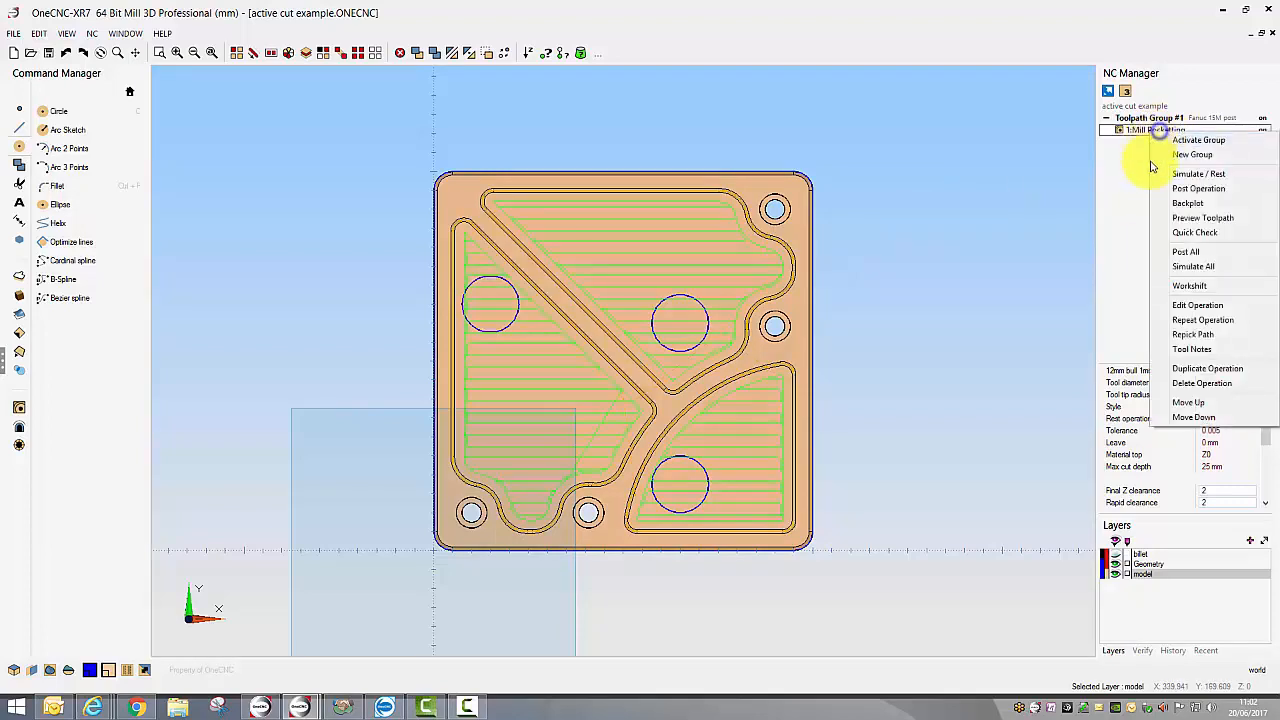
pyautogui.click(1189, 307)
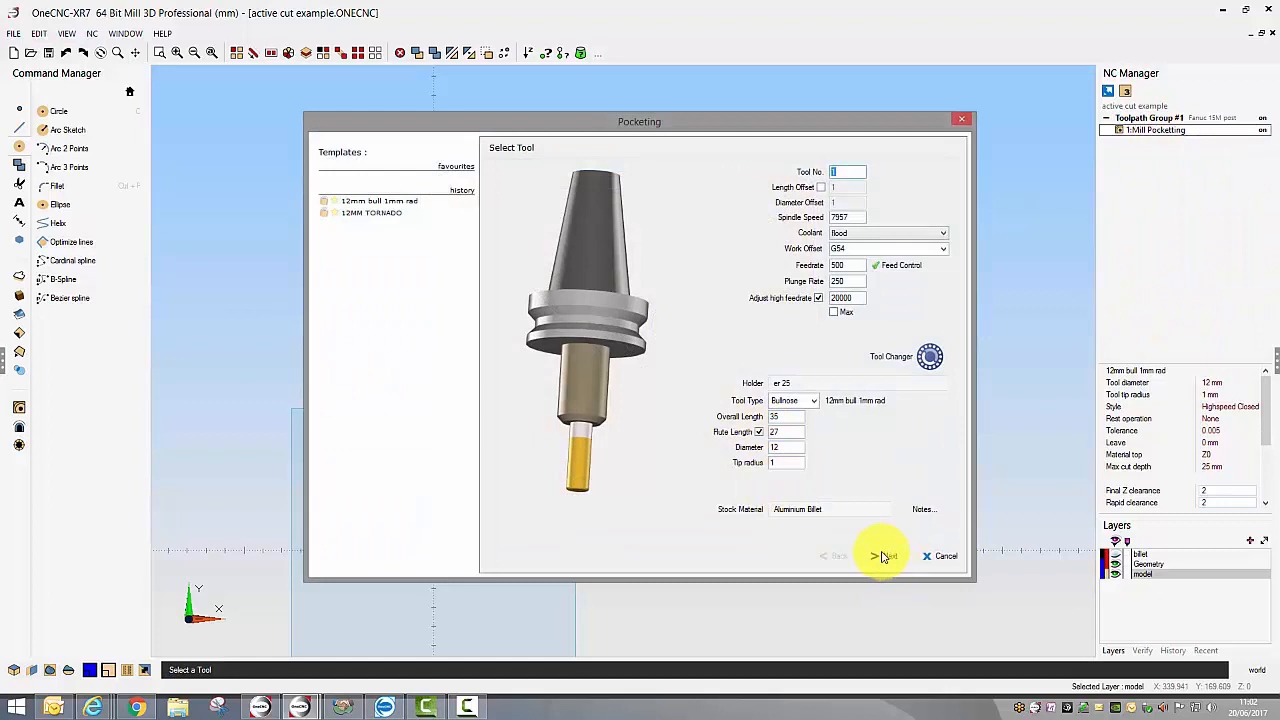
pyautogui.click(882, 556)
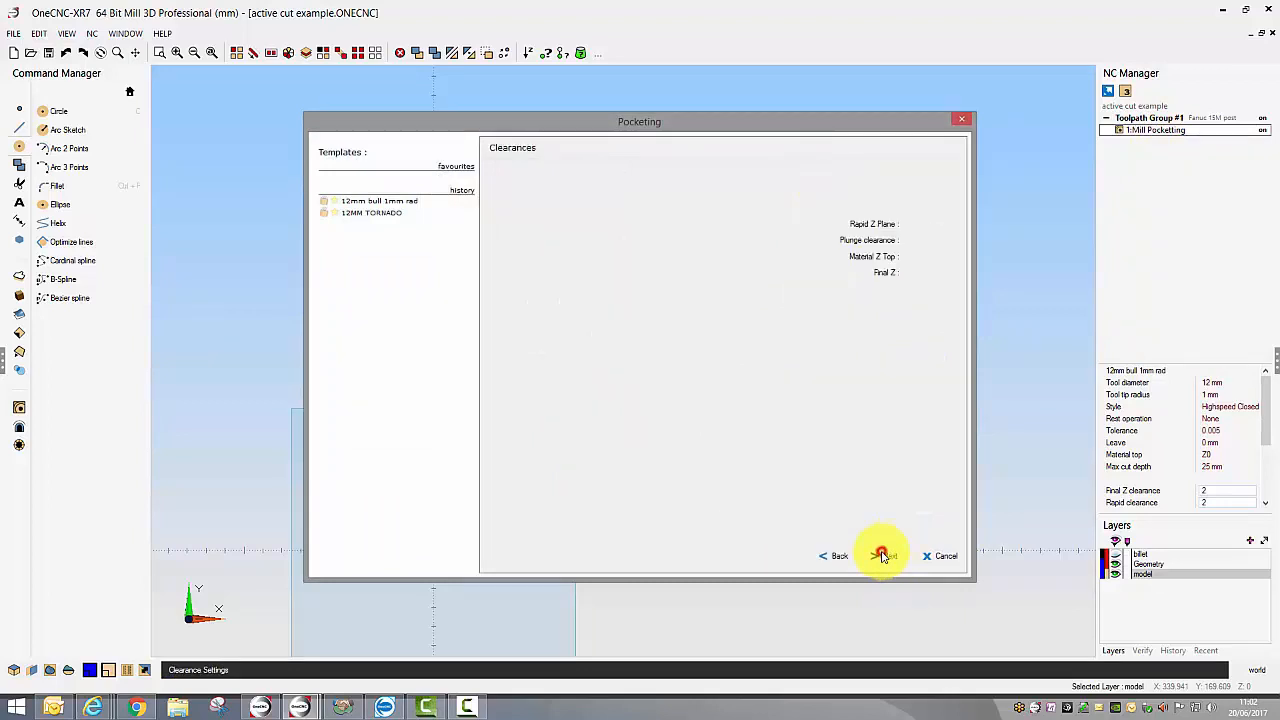
pyautogui.click(882, 556)
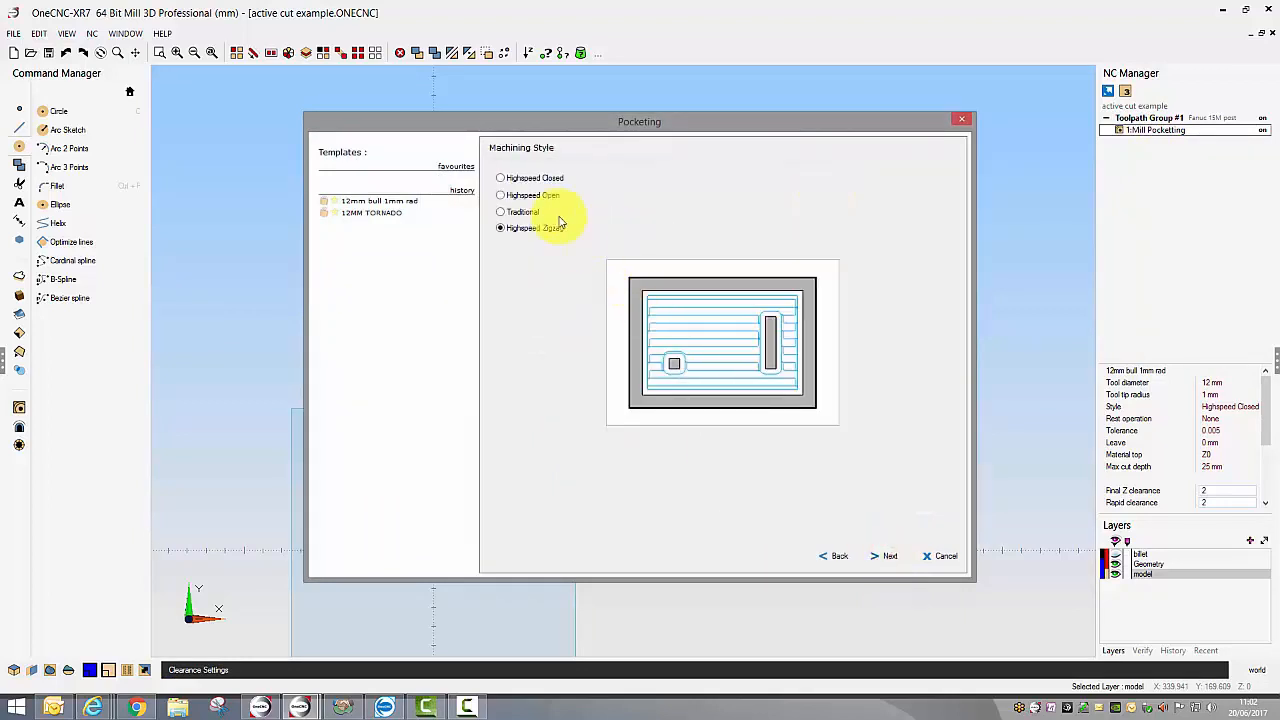
pyautogui.click(502, 179)
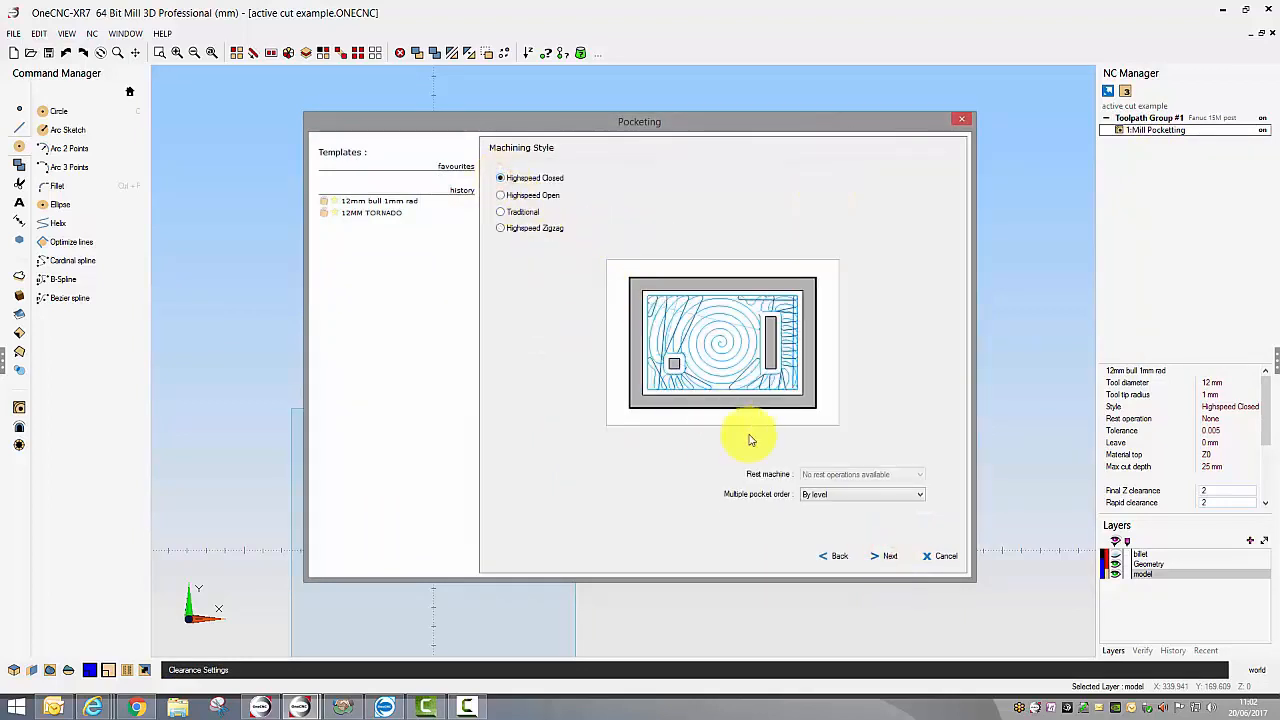
pyautogui.click(888, 557)
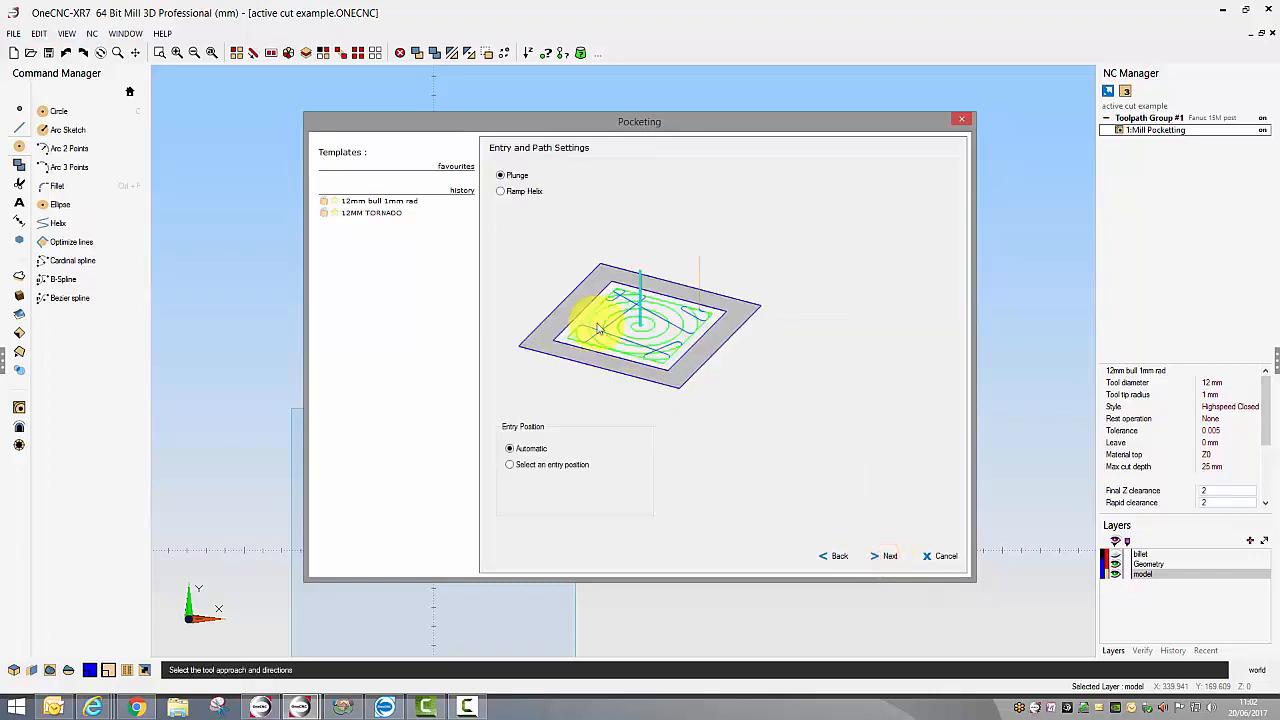
# Step: Choose Plunge entry with a selected entry position, and accept the remaining pocketing settings
pyautogui.click(503, 177)
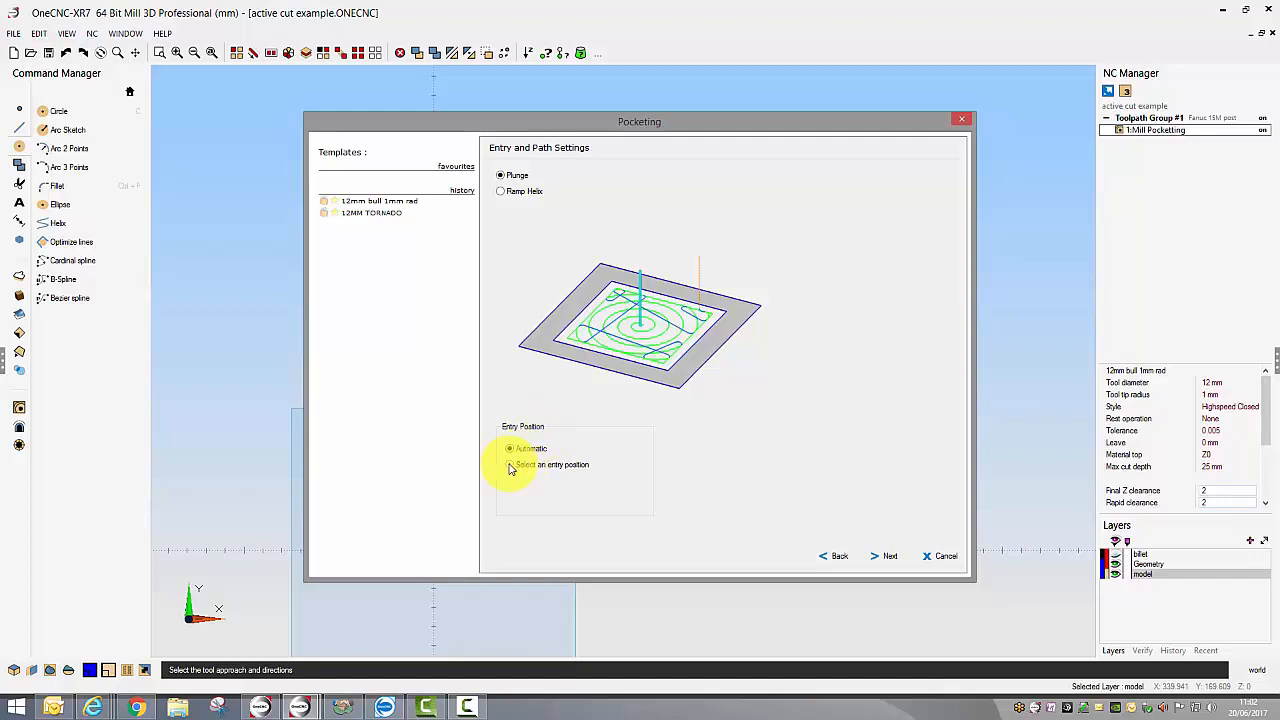
pyautogui.click(509, 466)
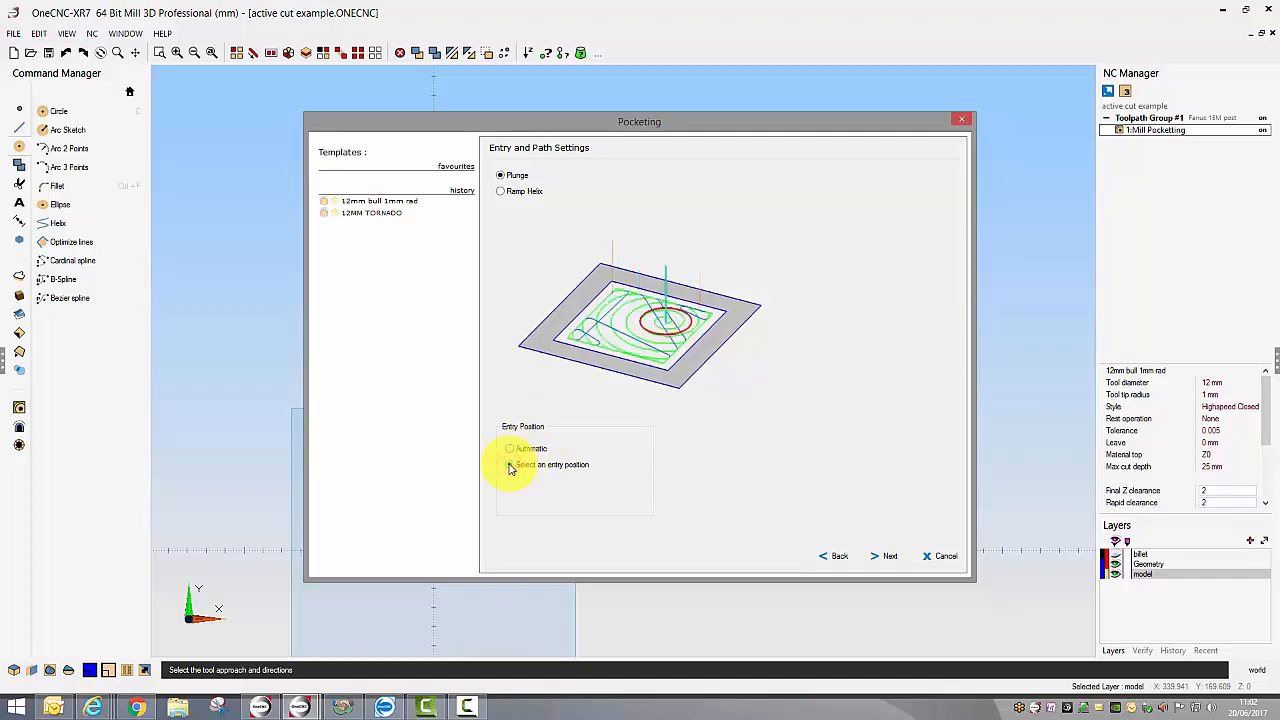
pyautogui.click(880, 559)
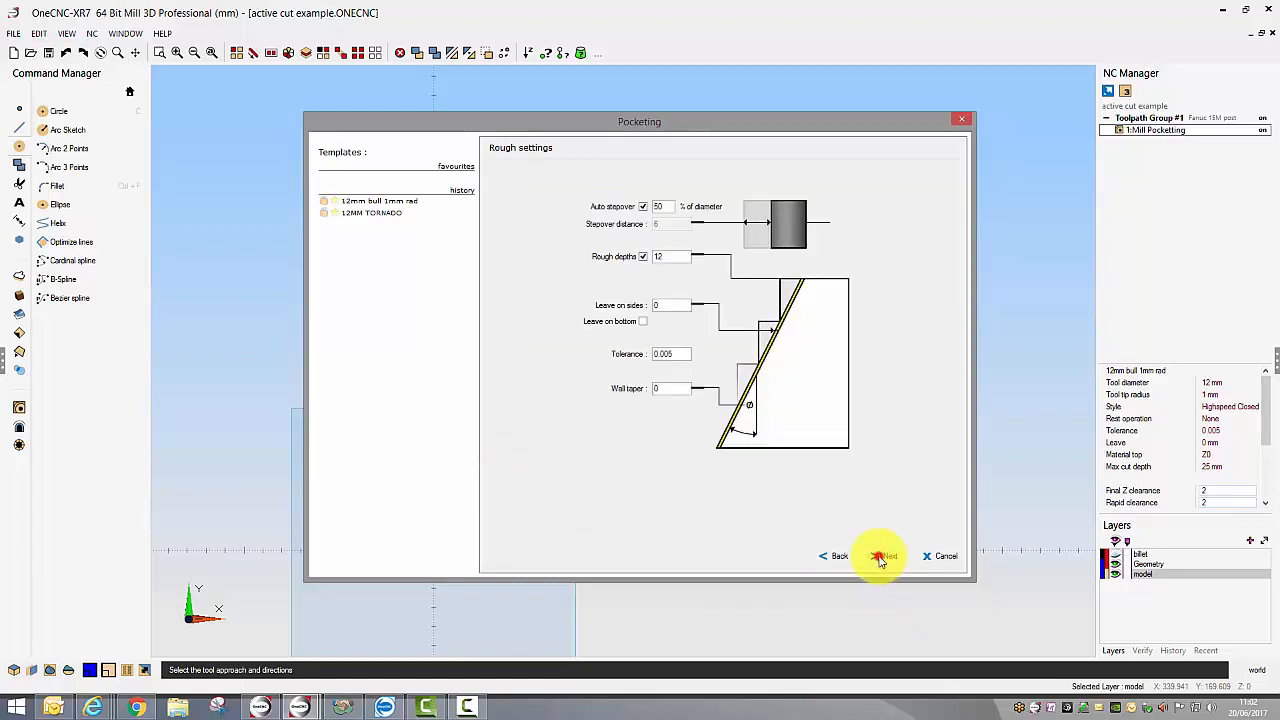
pyautogui.click(880, 558)
pyautogui.click(880, 558)
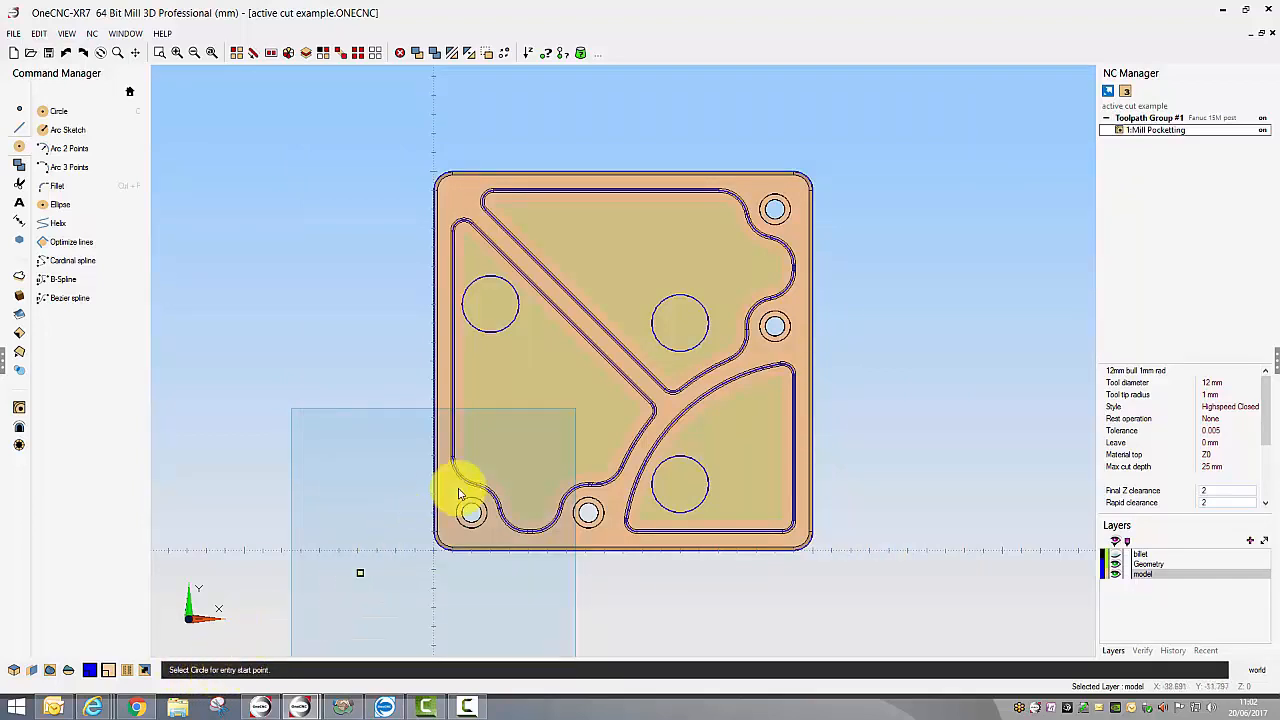
# Step: Pick the 30 mm circles in the three pockets as entry start points and generate the toolpath
pyautogui.click(505, 333)
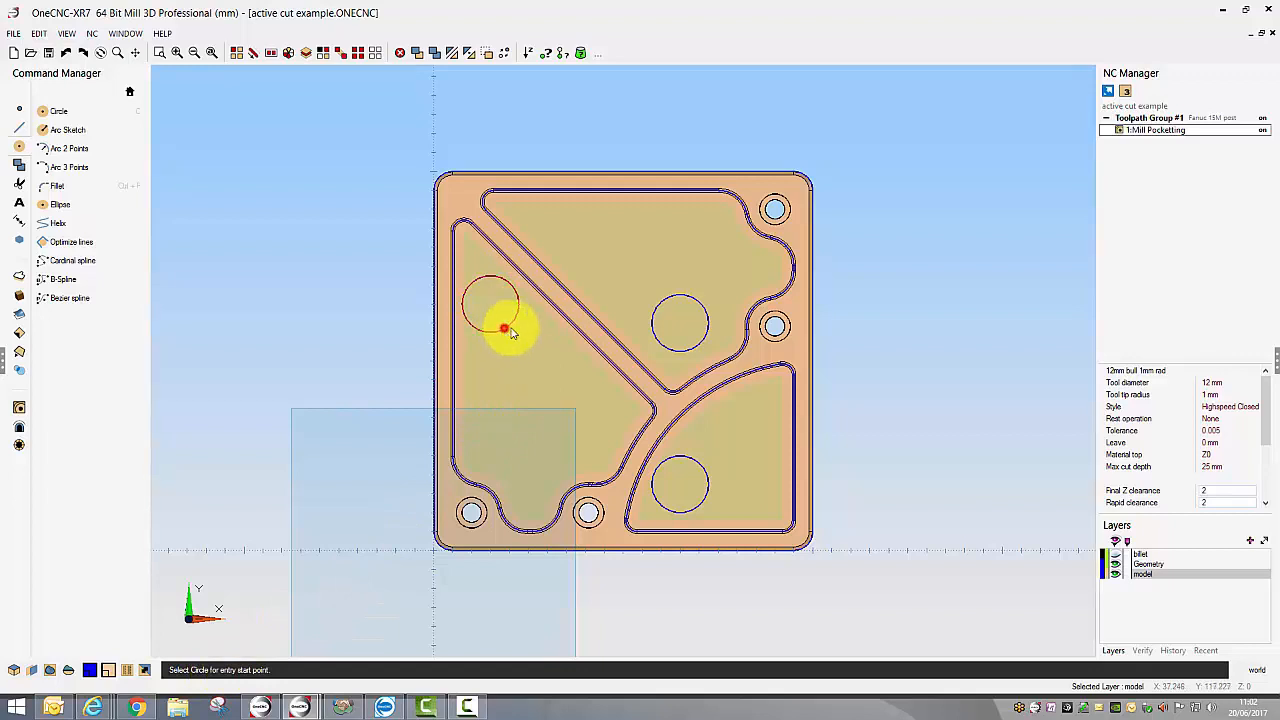
pyautogui.click(661, 341)
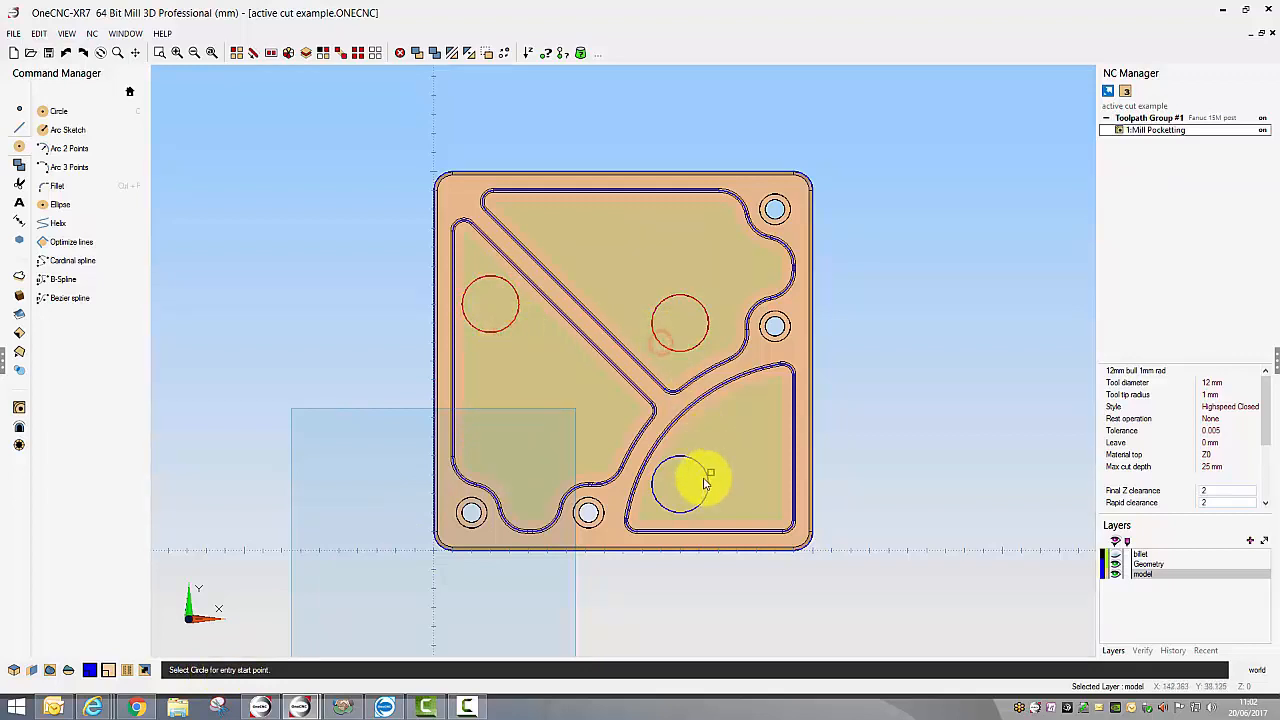
pyautogui.rightClick(726, 430)
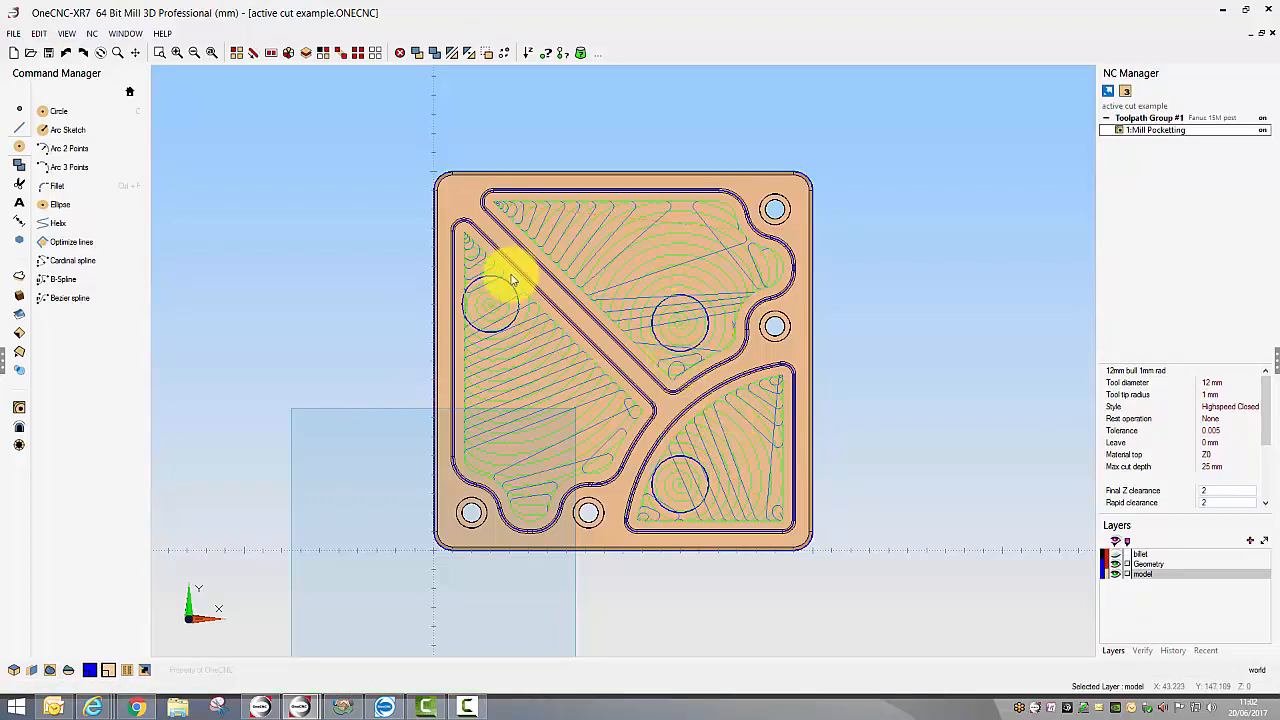
# Step: Examine the highspeed toolpath's spiral start inside the left pocket's entry circle, and view the whole part in 3D
pyautogui.scroll(2, 480, 305)
pyautogui.scroll(4, 490, 305)
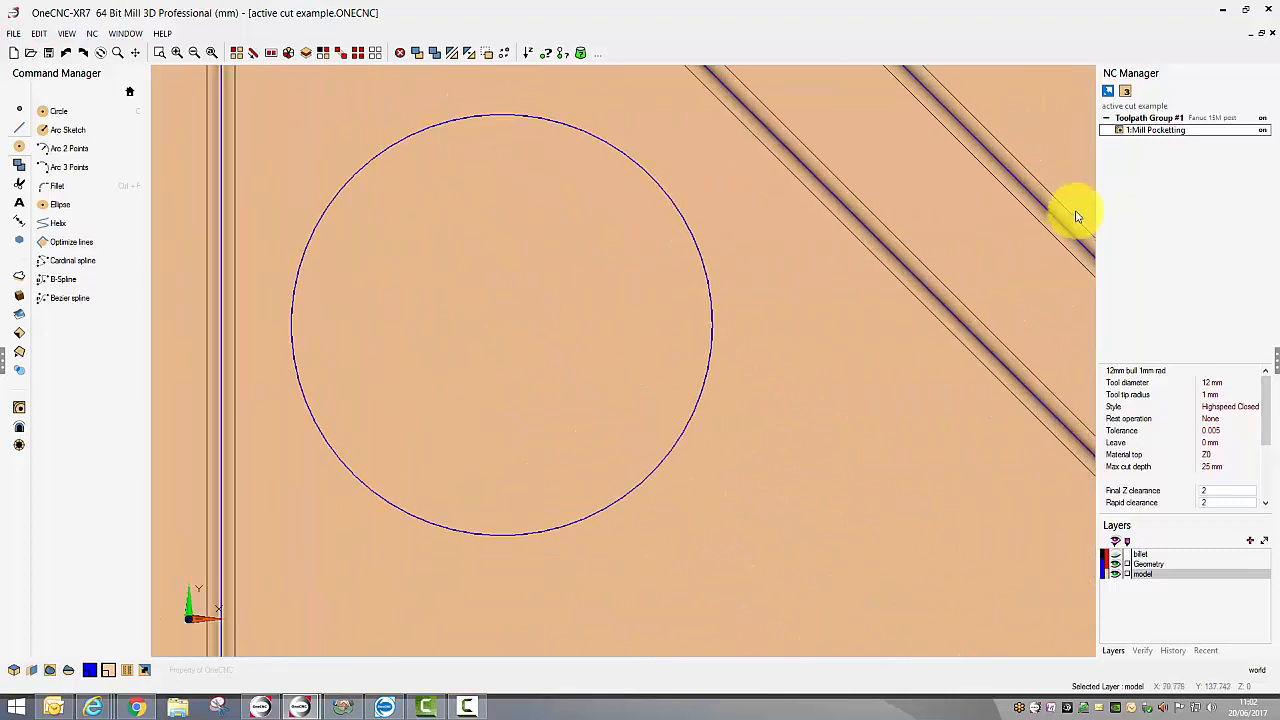
pyautogui.click(1153, 131)
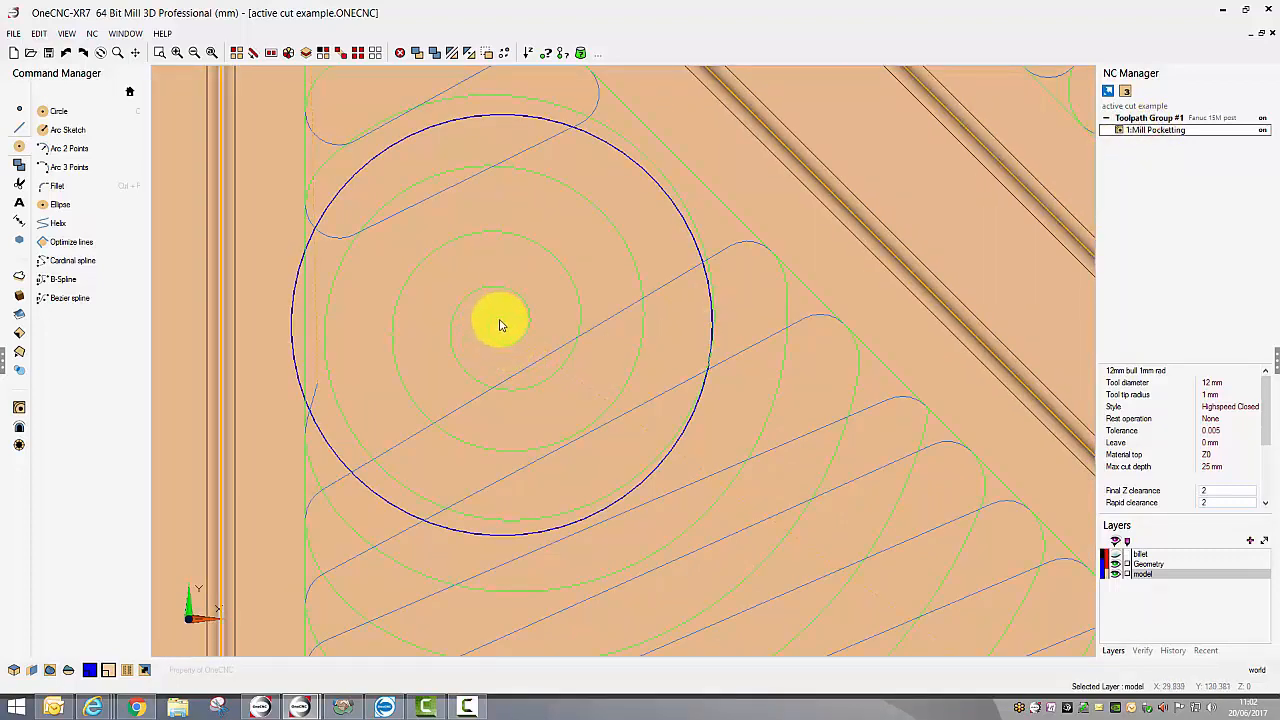
pyautogui.scroll(-6, 749, 449)
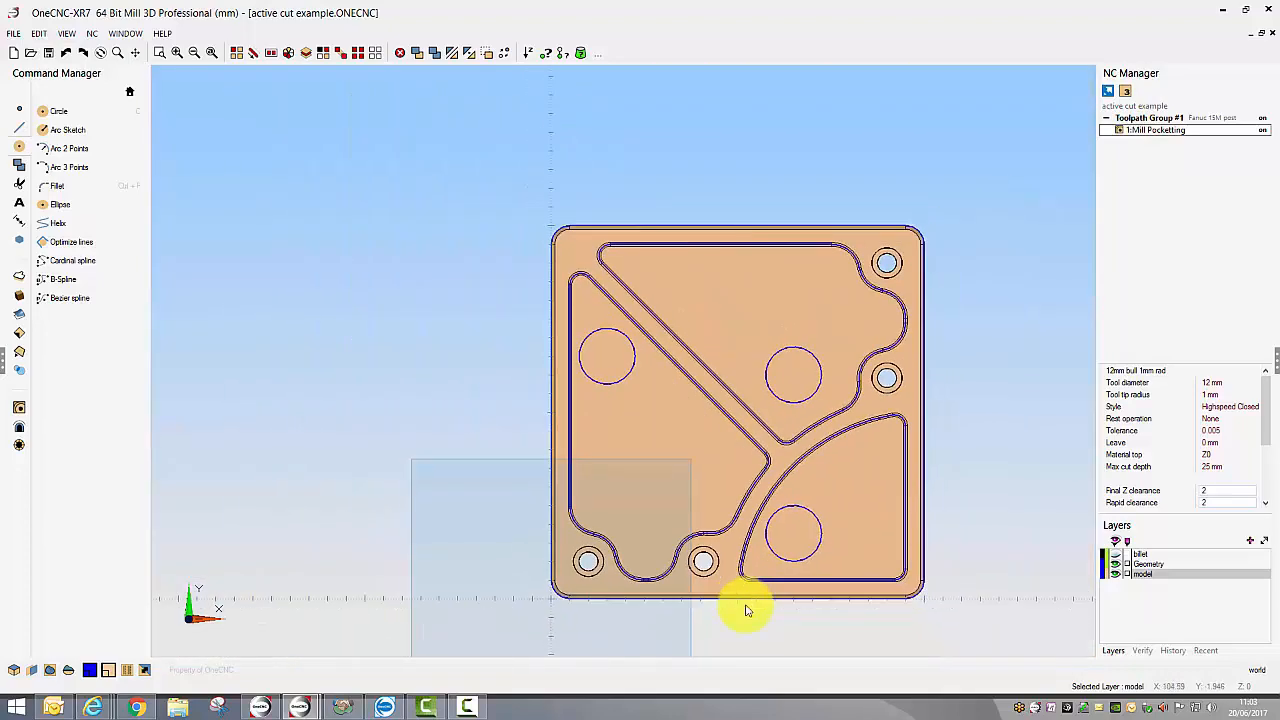
pyautogui.moveTo(769, 513); pyautogui.dragTo(810, 412, button='middle')
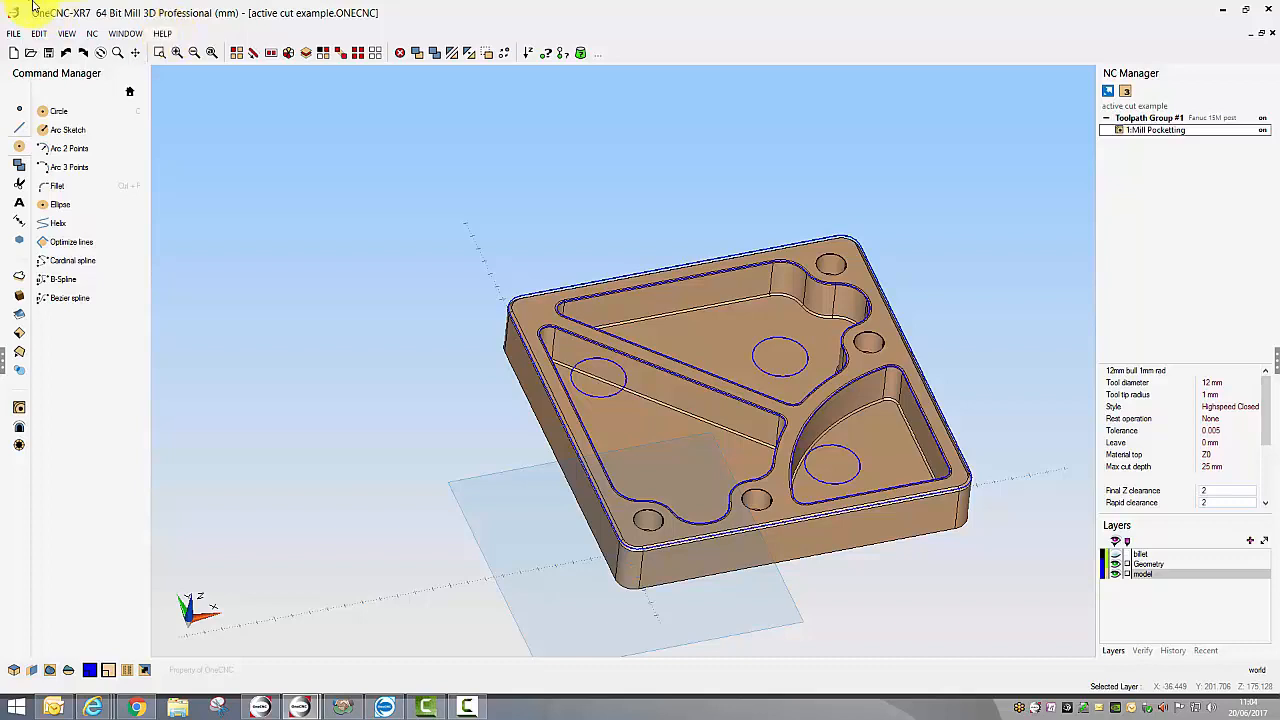
# Step: Switch to the RAMP HELIX OPTION drawing and draw a 30 by 80 mm rectangle with 10 mm corner radii from the origin
pyautogui.click(119, 35)
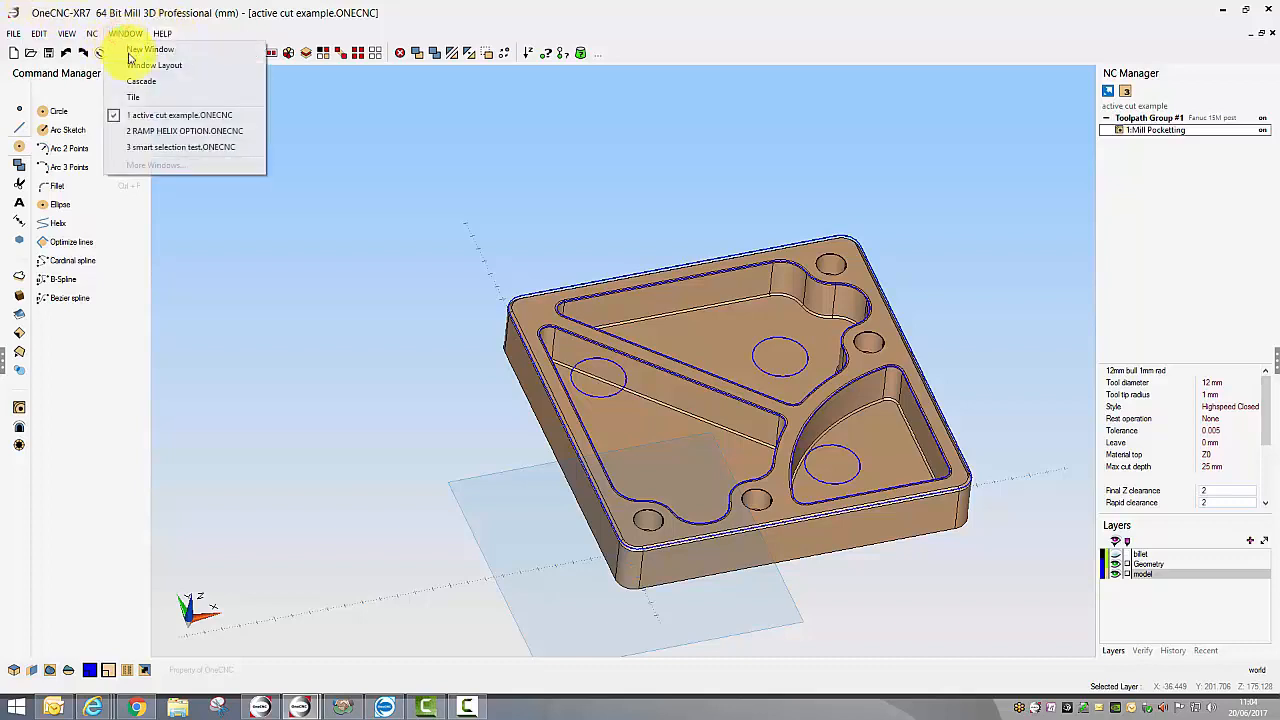
pyautogui.click(173, 133)
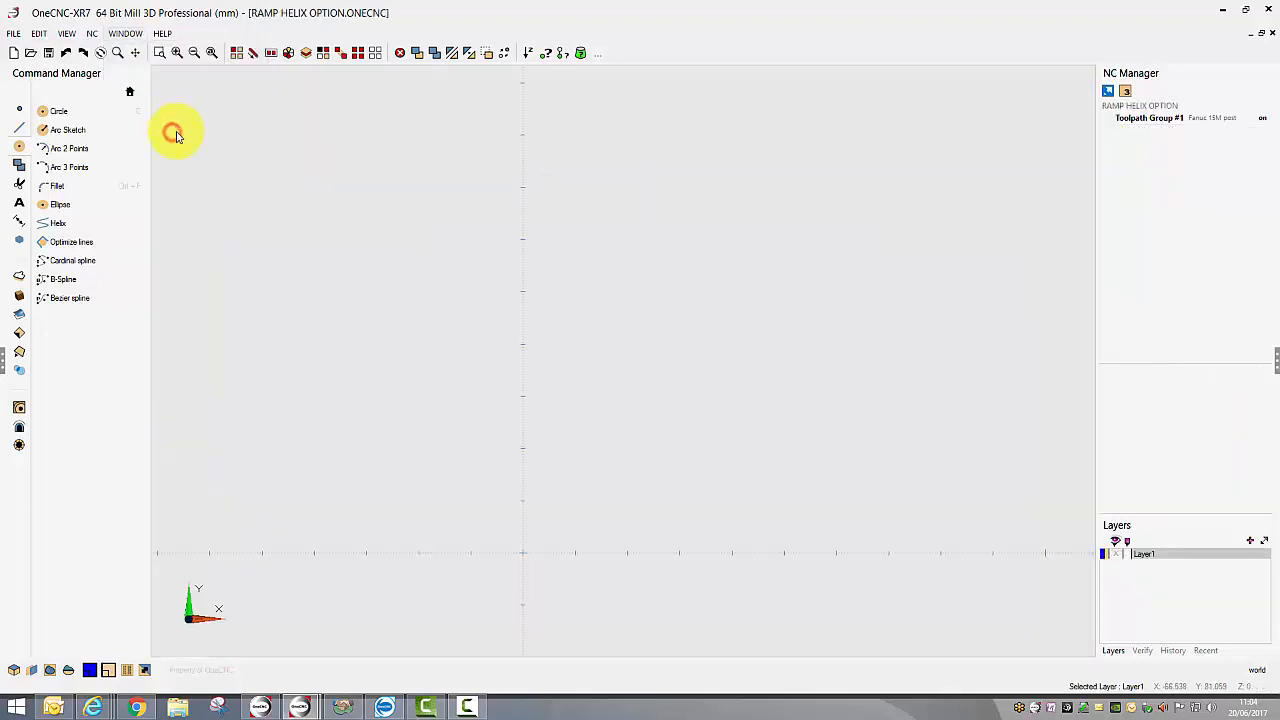
pyautogui.click(19, 127)
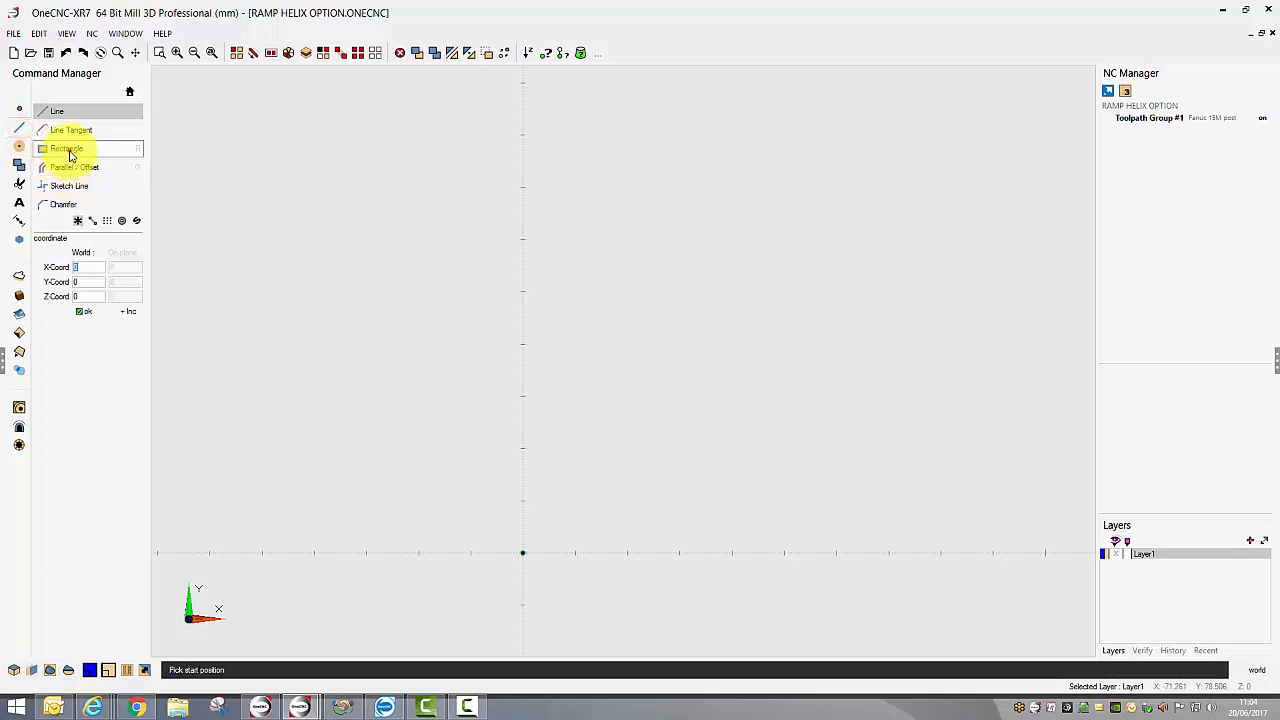
pyautogui.click(70, 150)
pyautogui.click(522, 553)
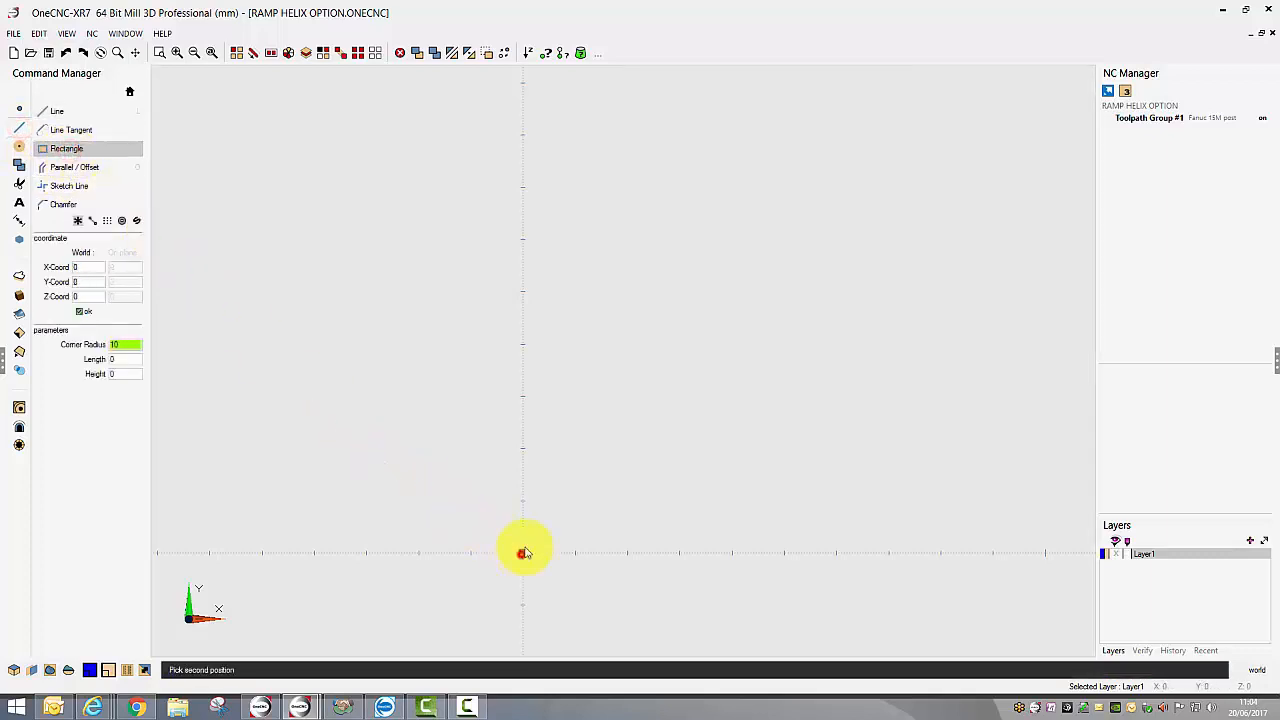
pyautogui.click(120, 359)
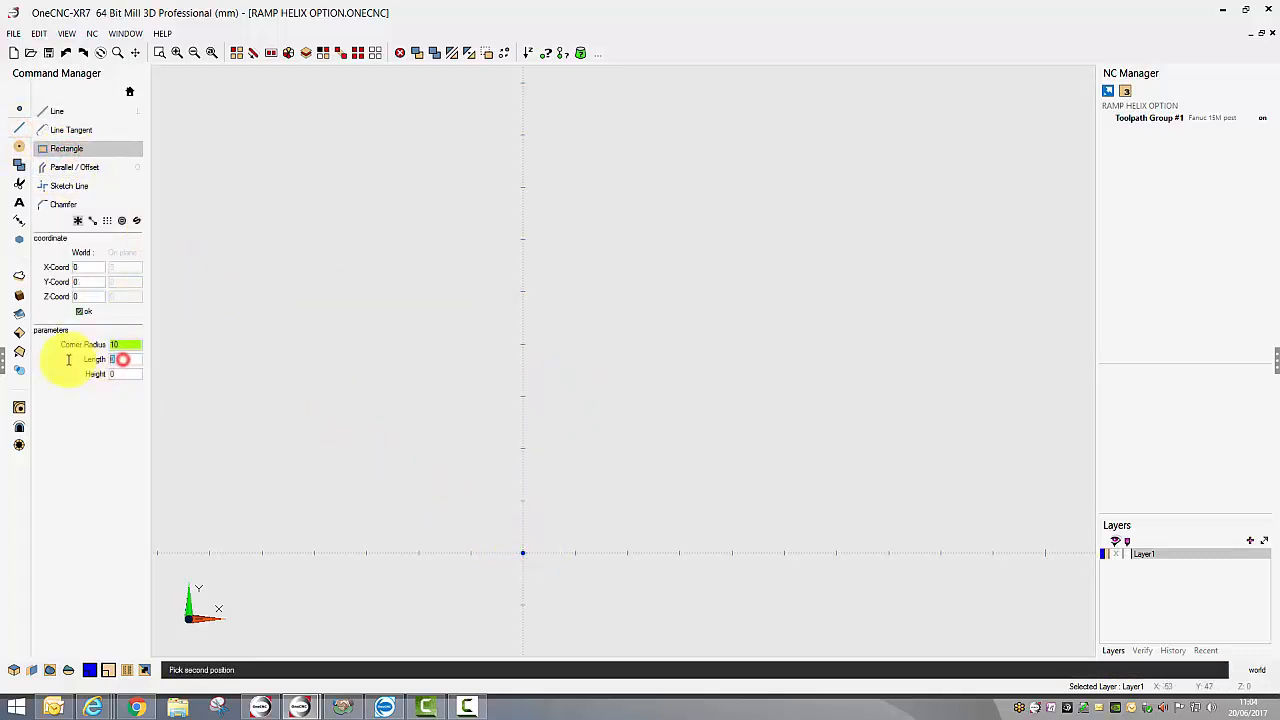
pyautogui.write('30')
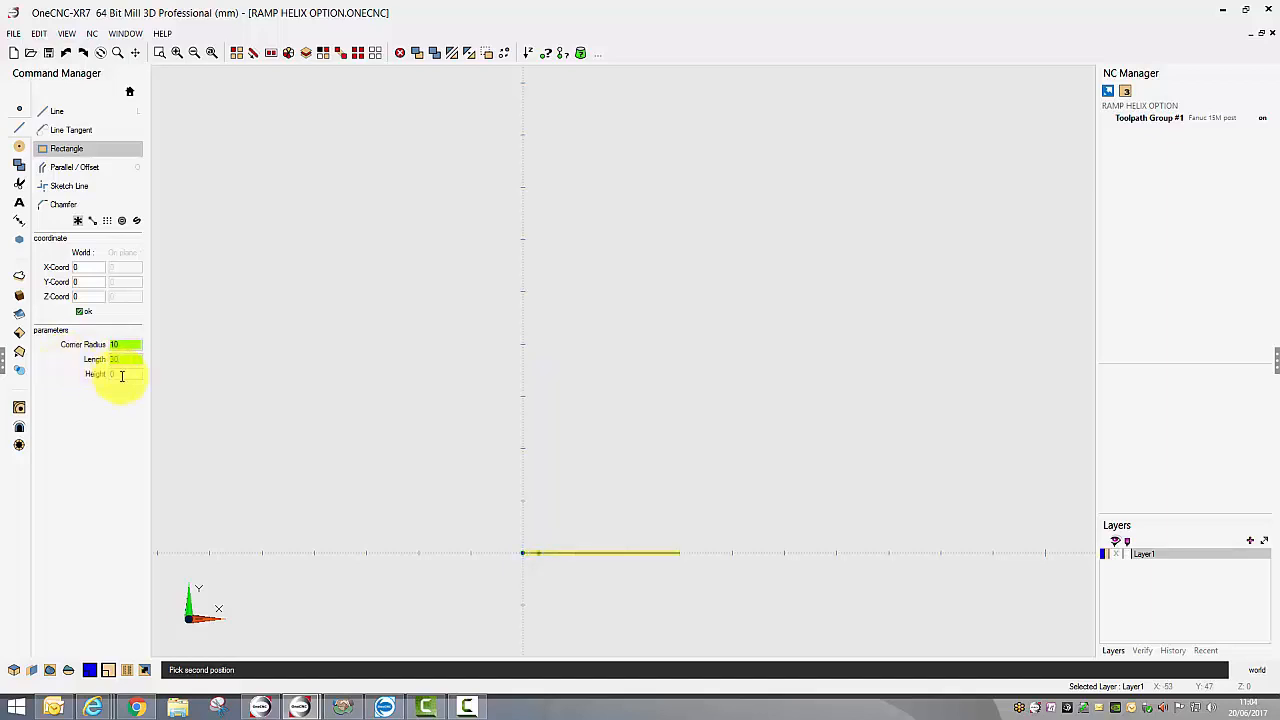
pyautogui.click(120, 374)
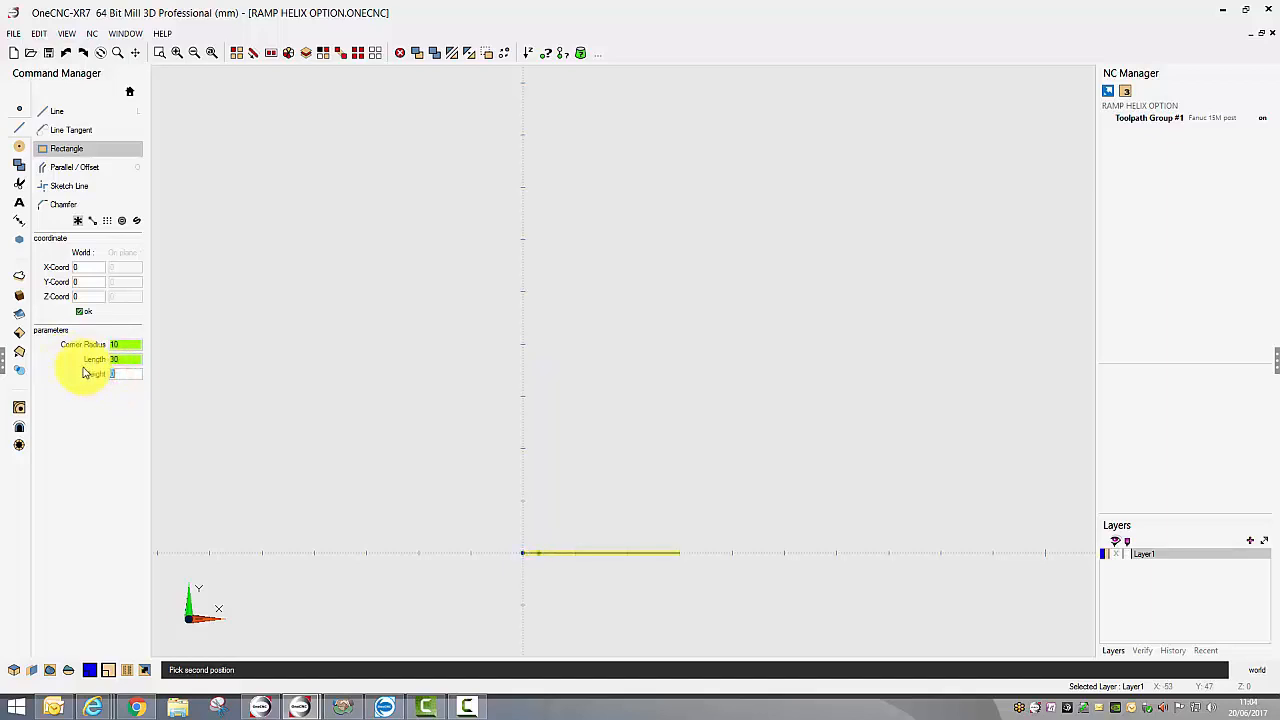
pyautogui.write('80')
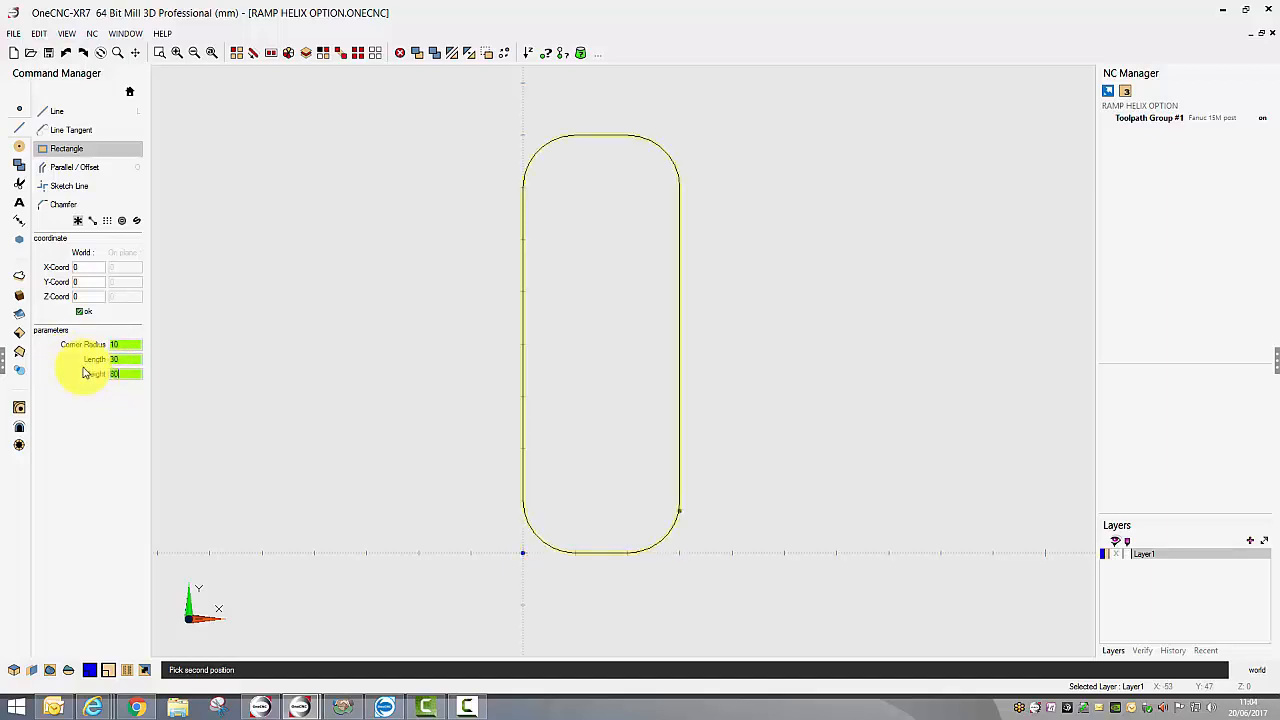
pyautogui.click(82, 311)
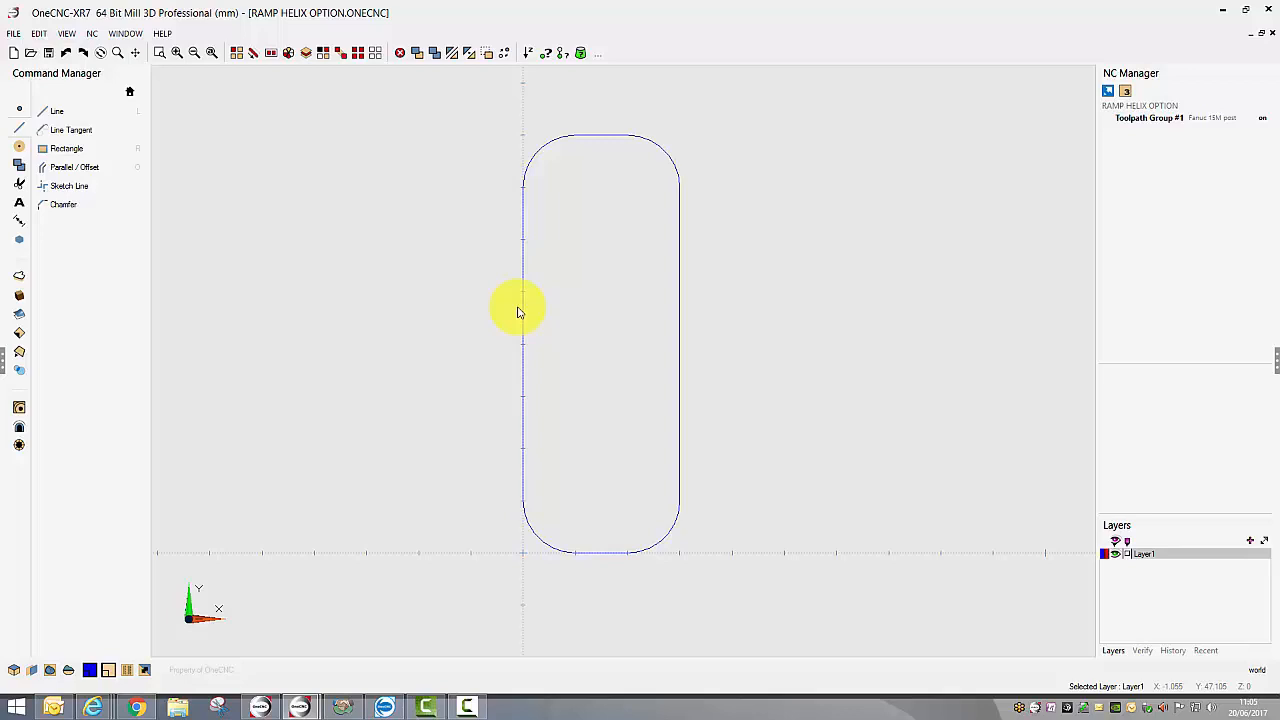
# Step: Start HS Pocketting on the rounded rectangle and set the bullnose tool diameter to 20 mm
pyautogui.click(19, 409)
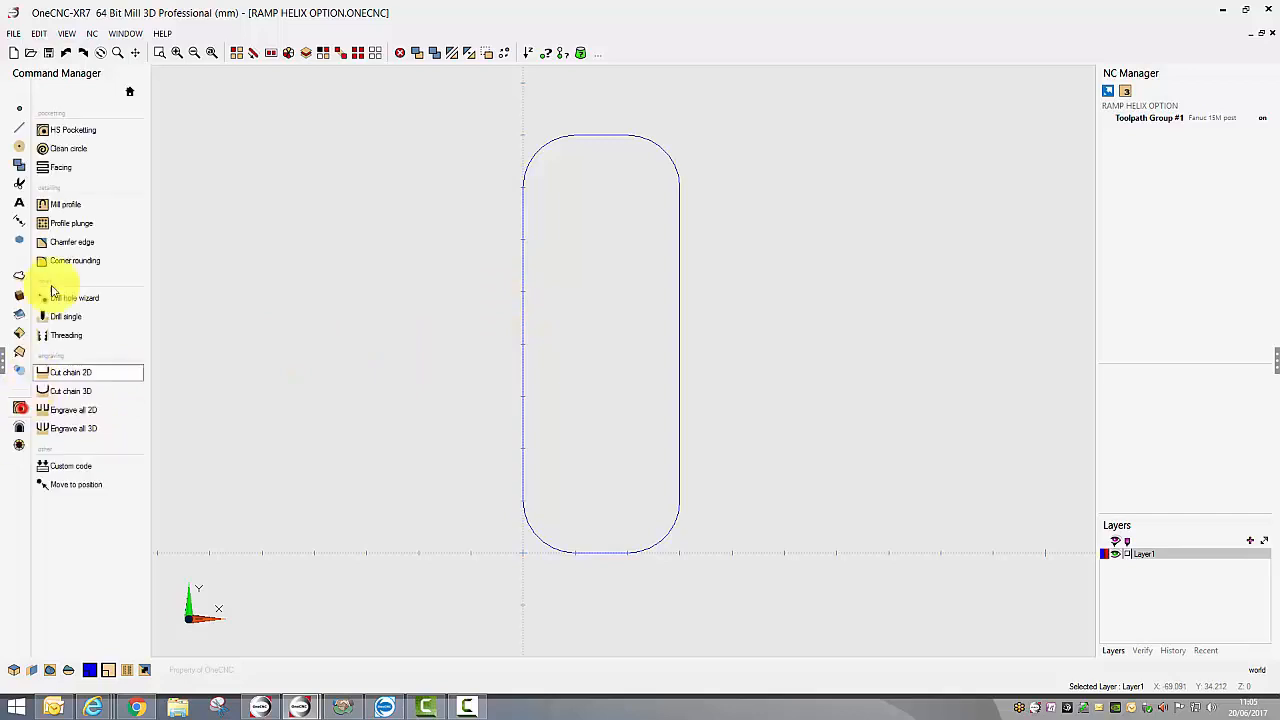
pyautogui.click(70, 131)
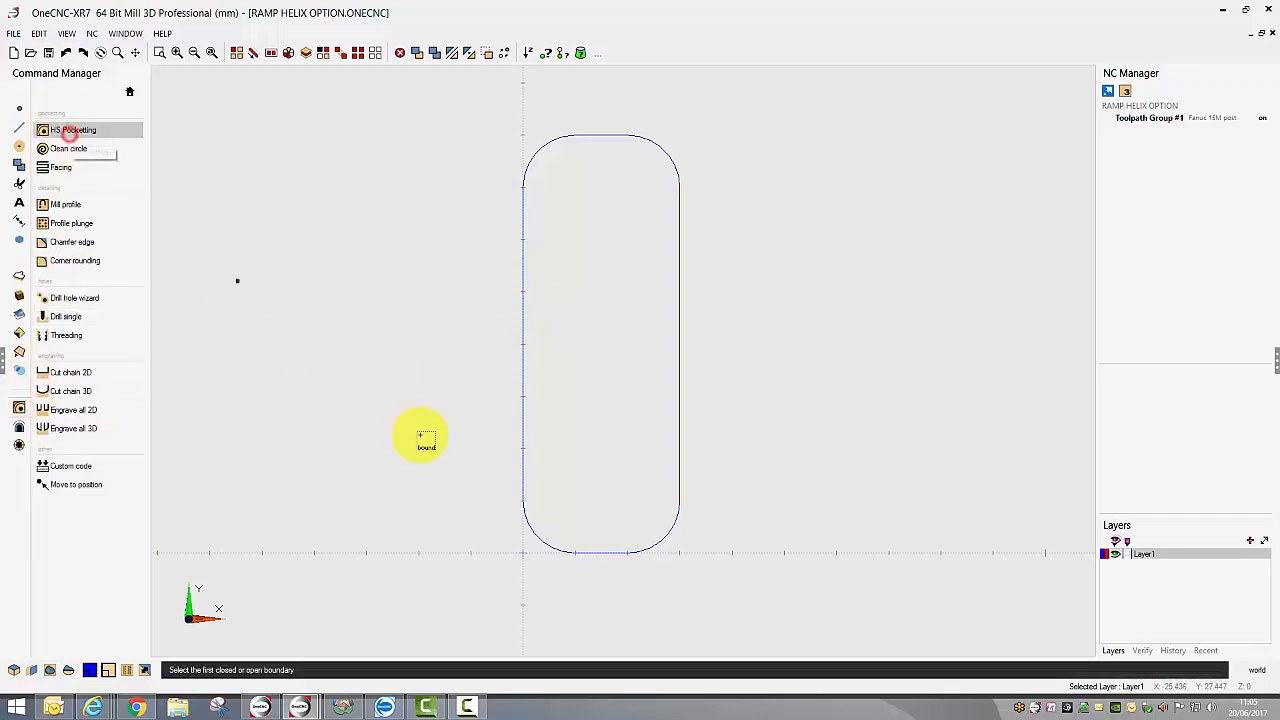
pyautogui.click(524, 392)
pyautogui.rightClick(523, 387)
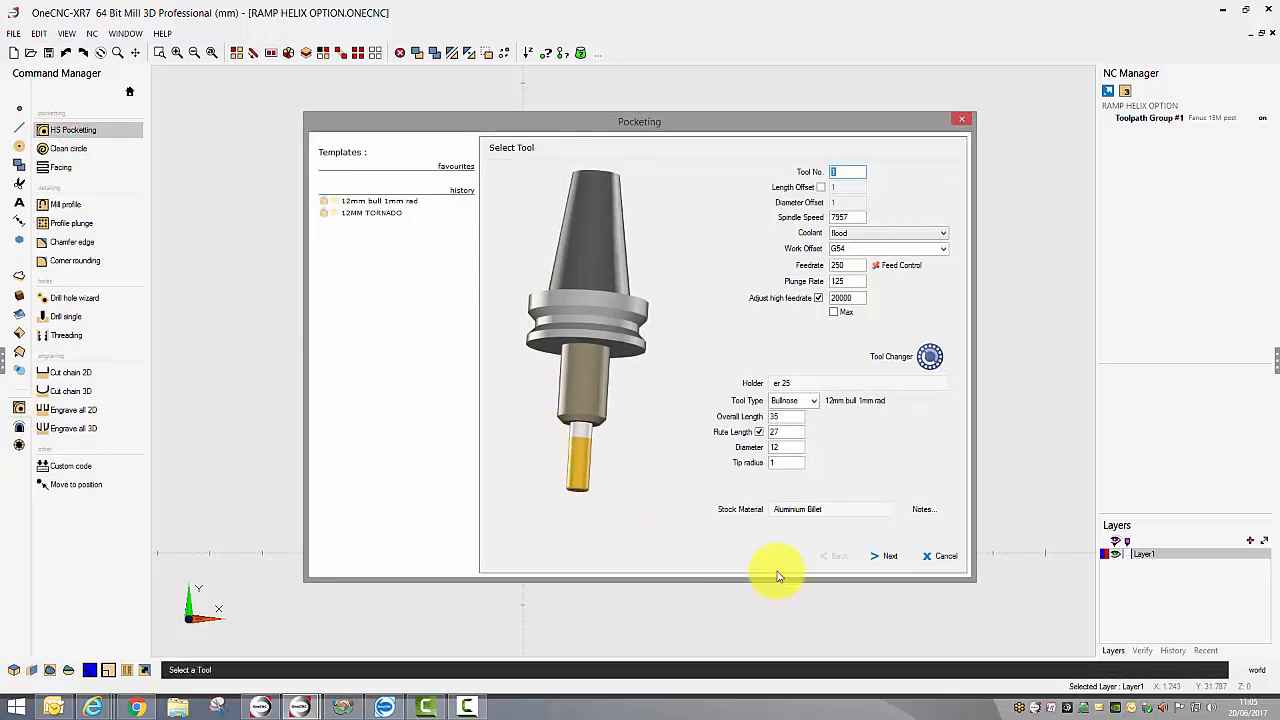
pyautogui.doubleClick(779, 446)
pyautogui.write('20')
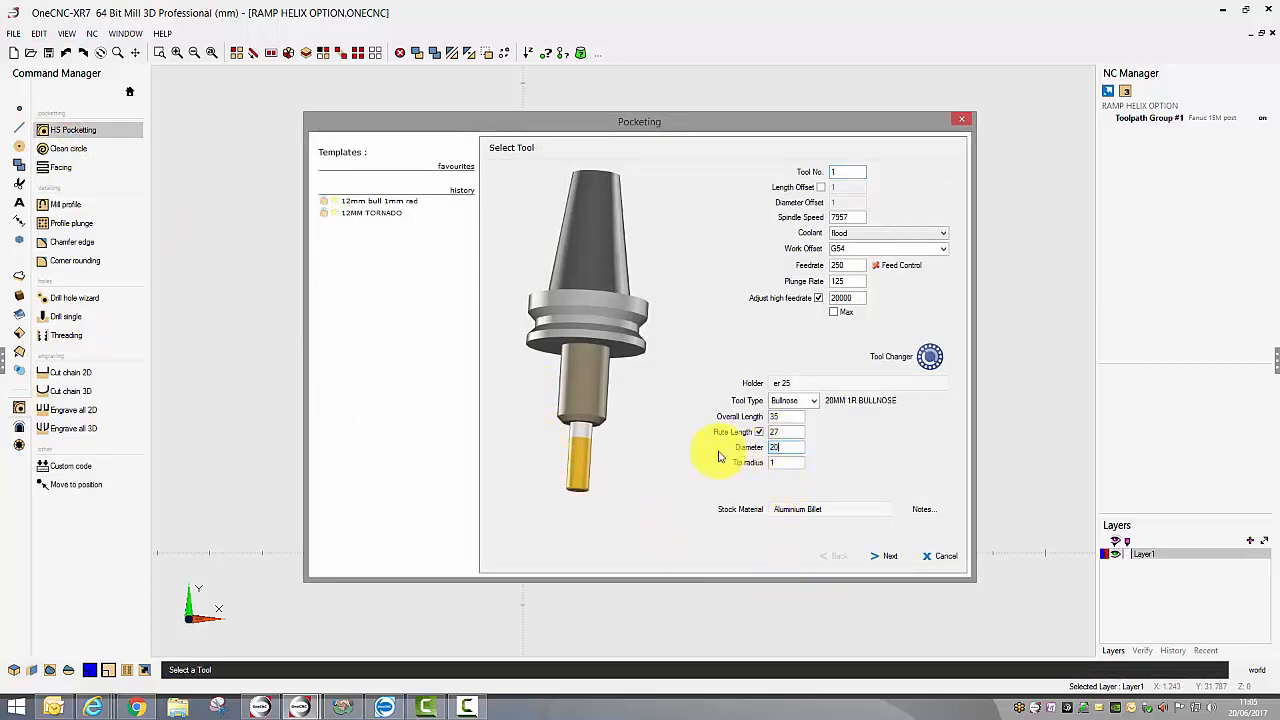
pyautogui.click(886, 556)
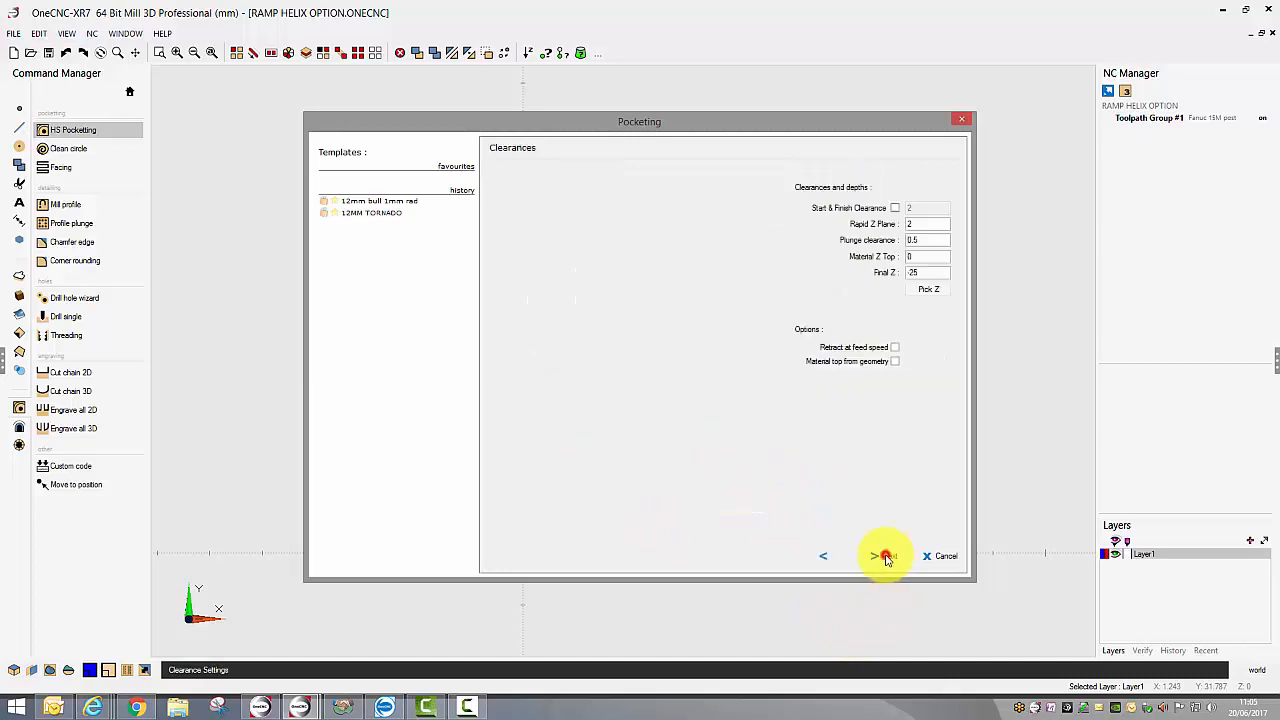
# Step: Set the pocket's final Z to -10 and accept the Highspeed Closed machining style
pyautogui.doubleClick(924, 273)
pyautogui.write('-10')
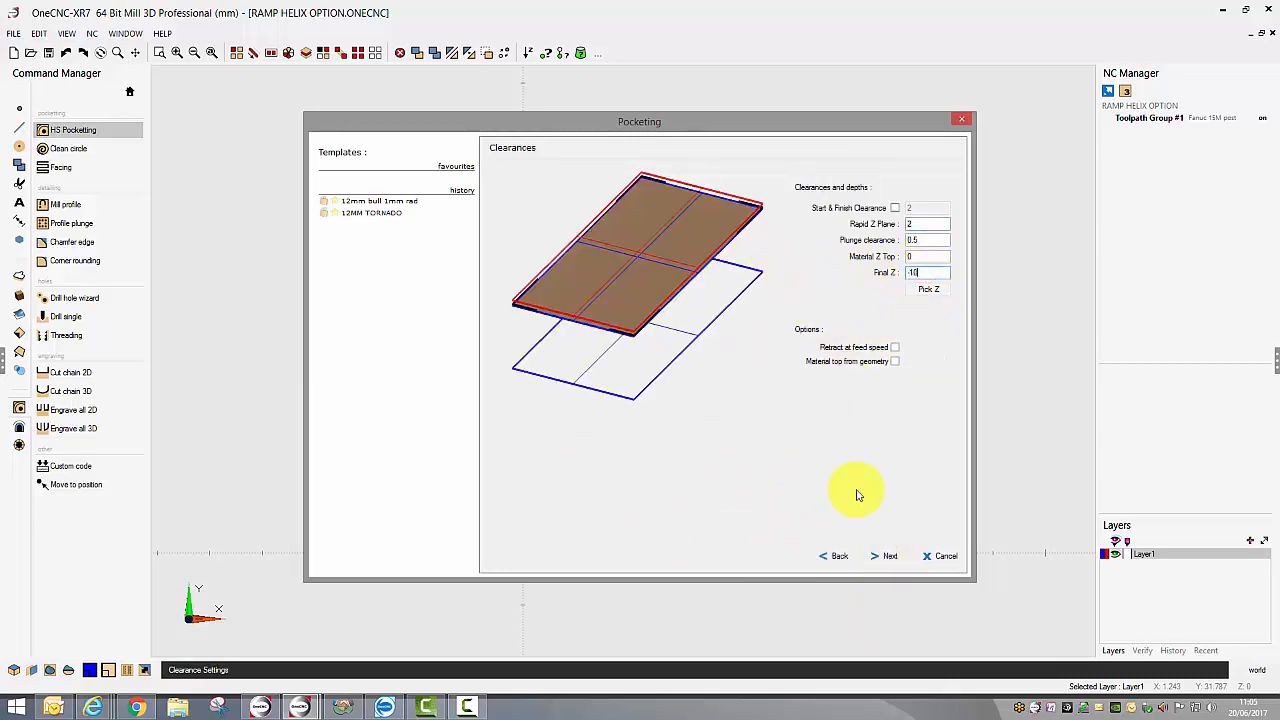
pyautogui.click(886, 556)
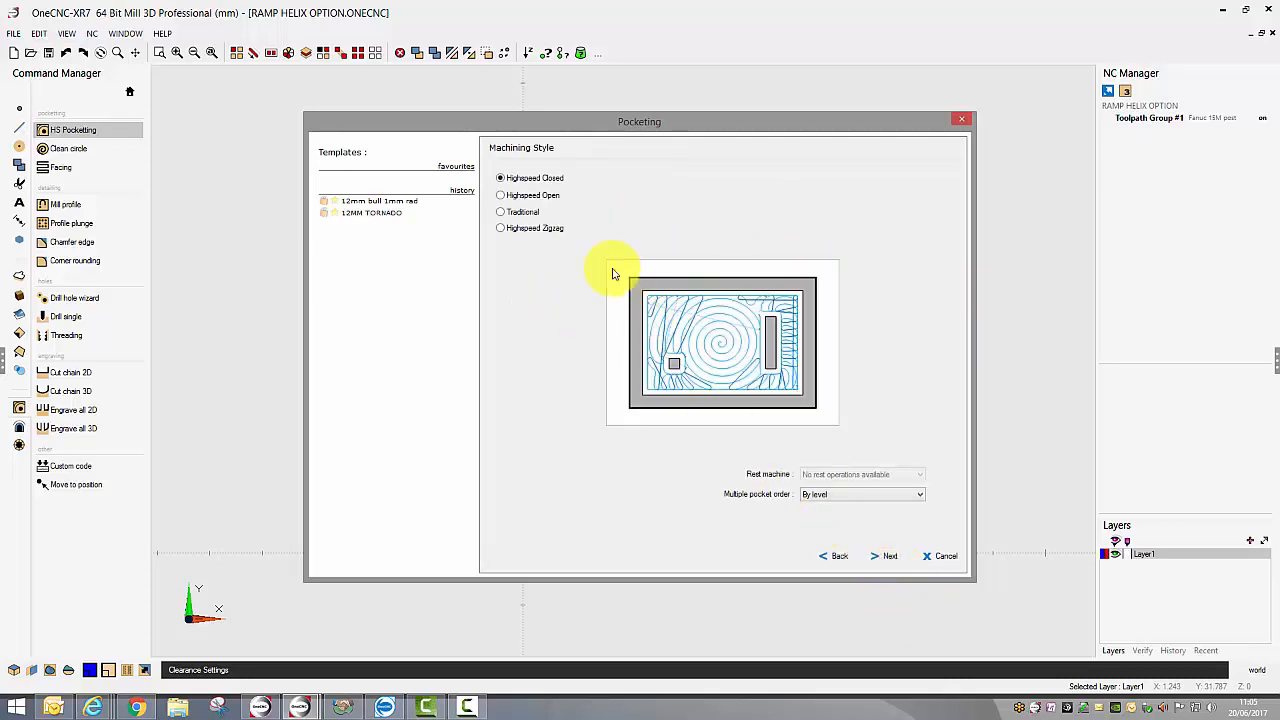
pyautogui.click(891, 558)
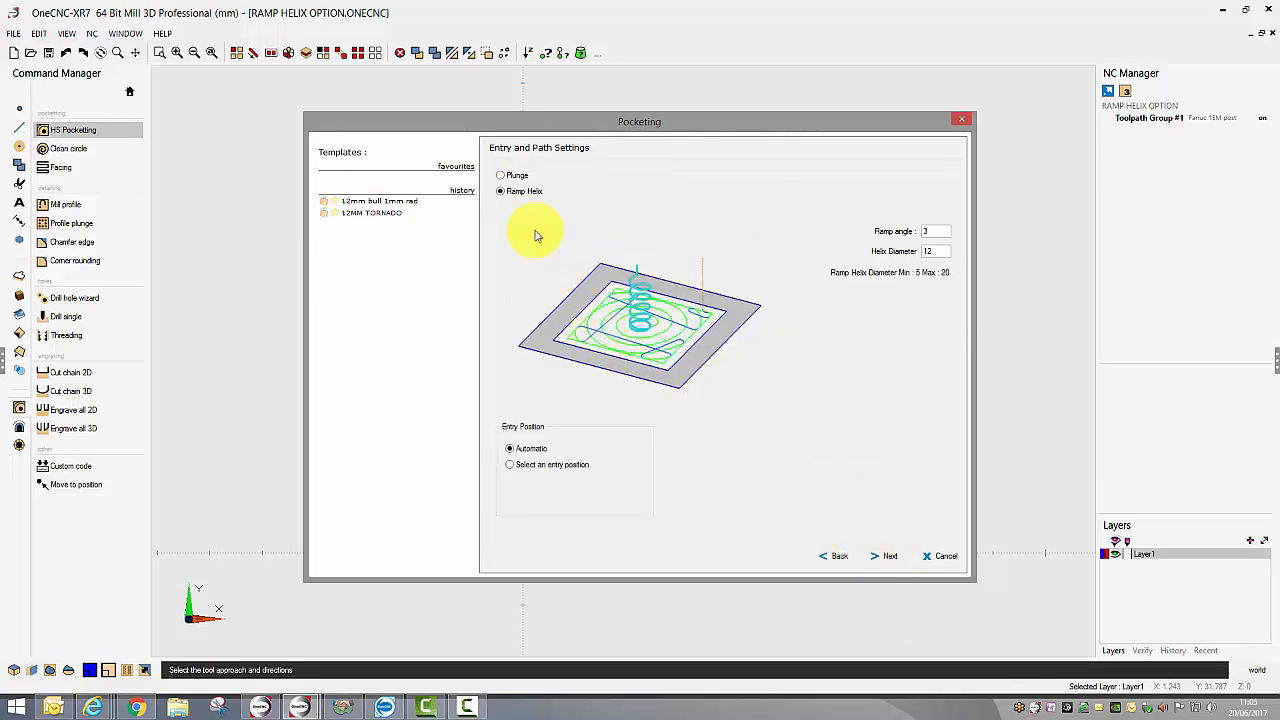
# Step: Try to generate the pocket toolpath with an automatically positioned Ramp Helix entry and a helix diameter of 20 mm
pyautogui.click(508, 192)
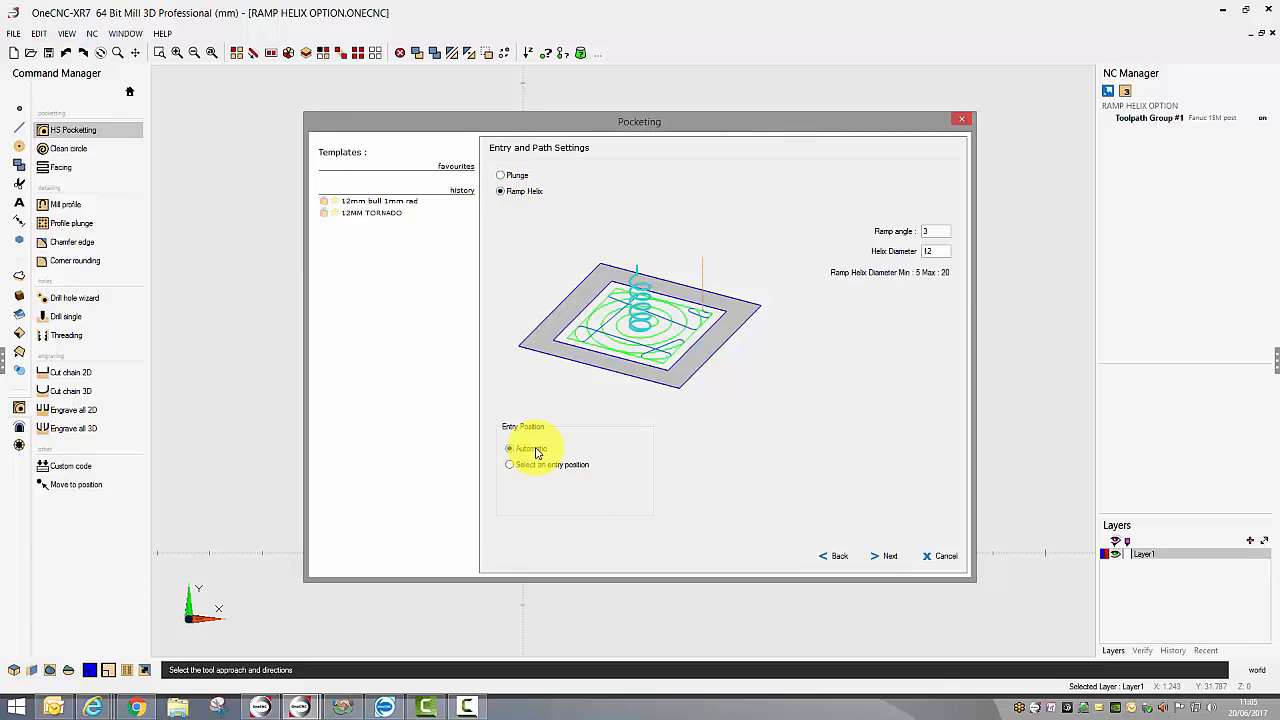
pyautogui.doubleClick(929, 251)
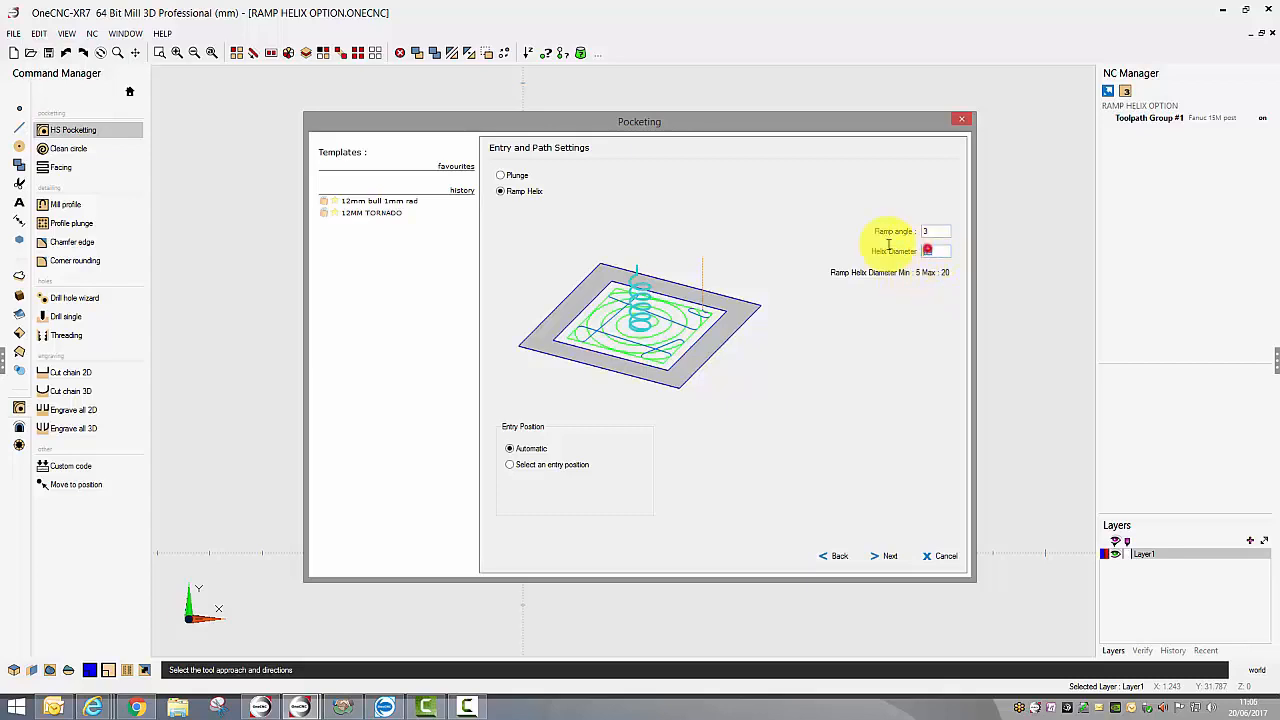
pyautogui.write('20')
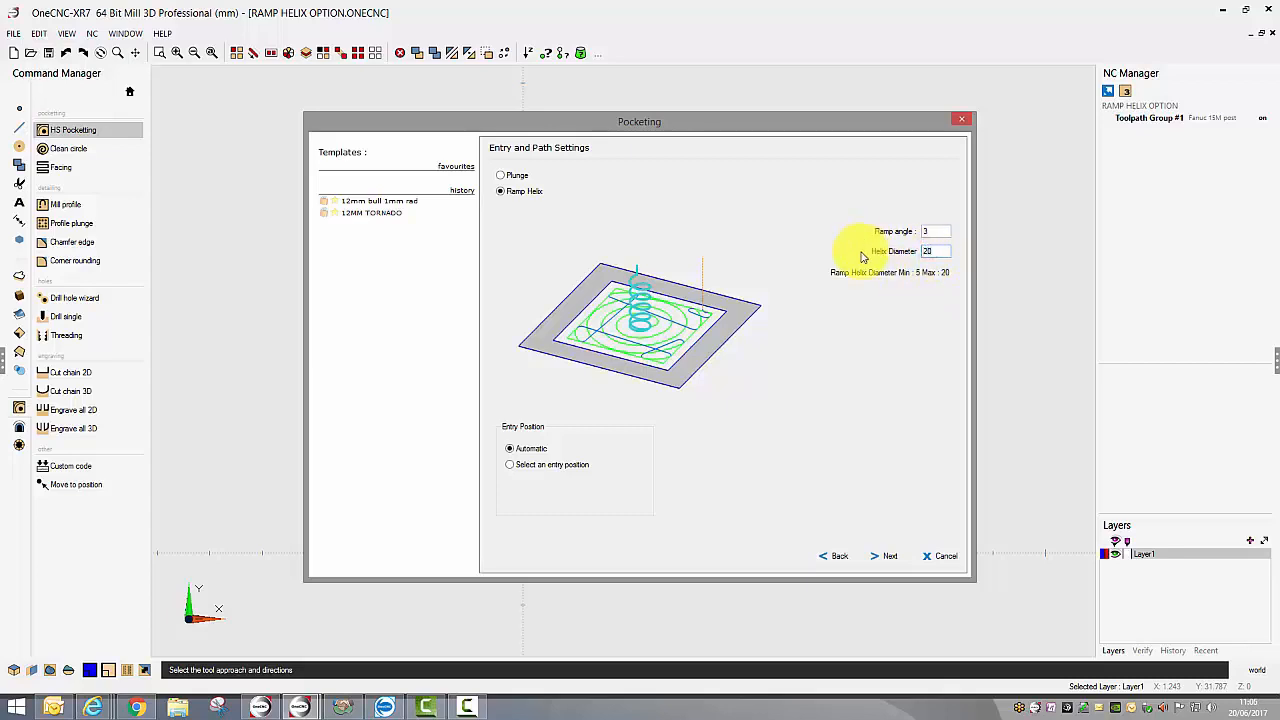
pyautogui.click(885, 560)
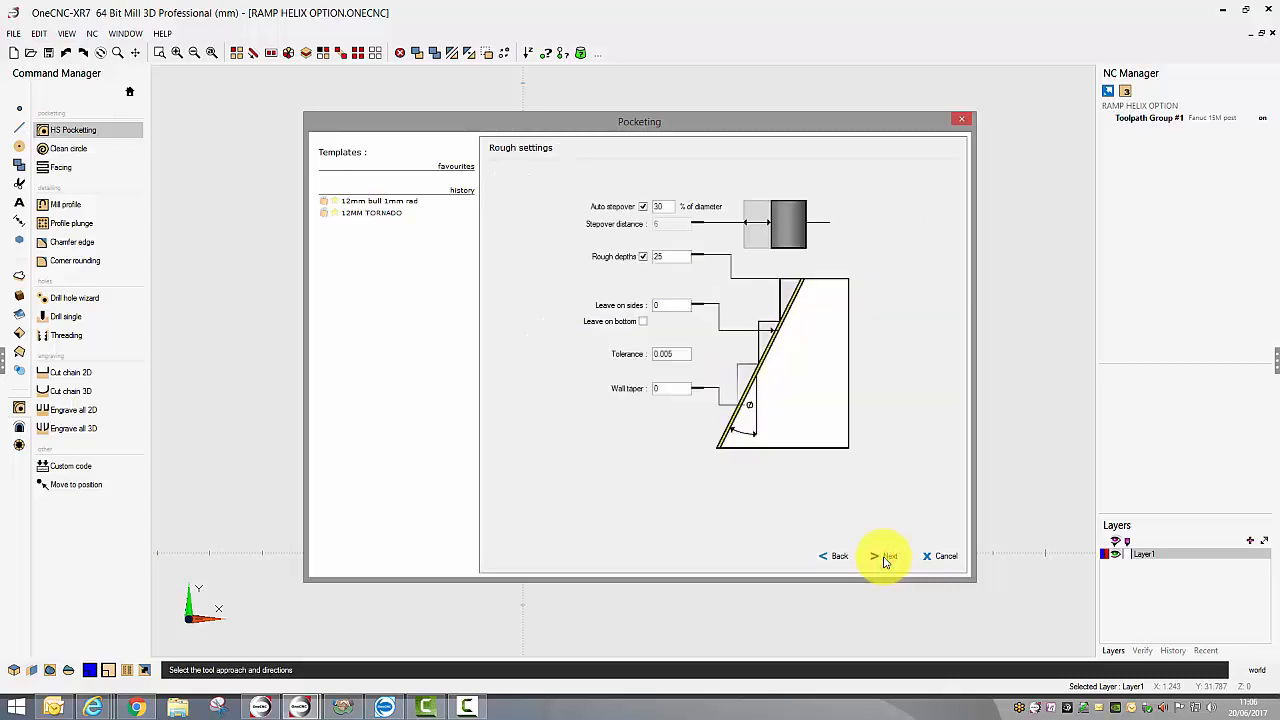
pyautogui.click(885, 560)
pyautogui.click(885, 560)
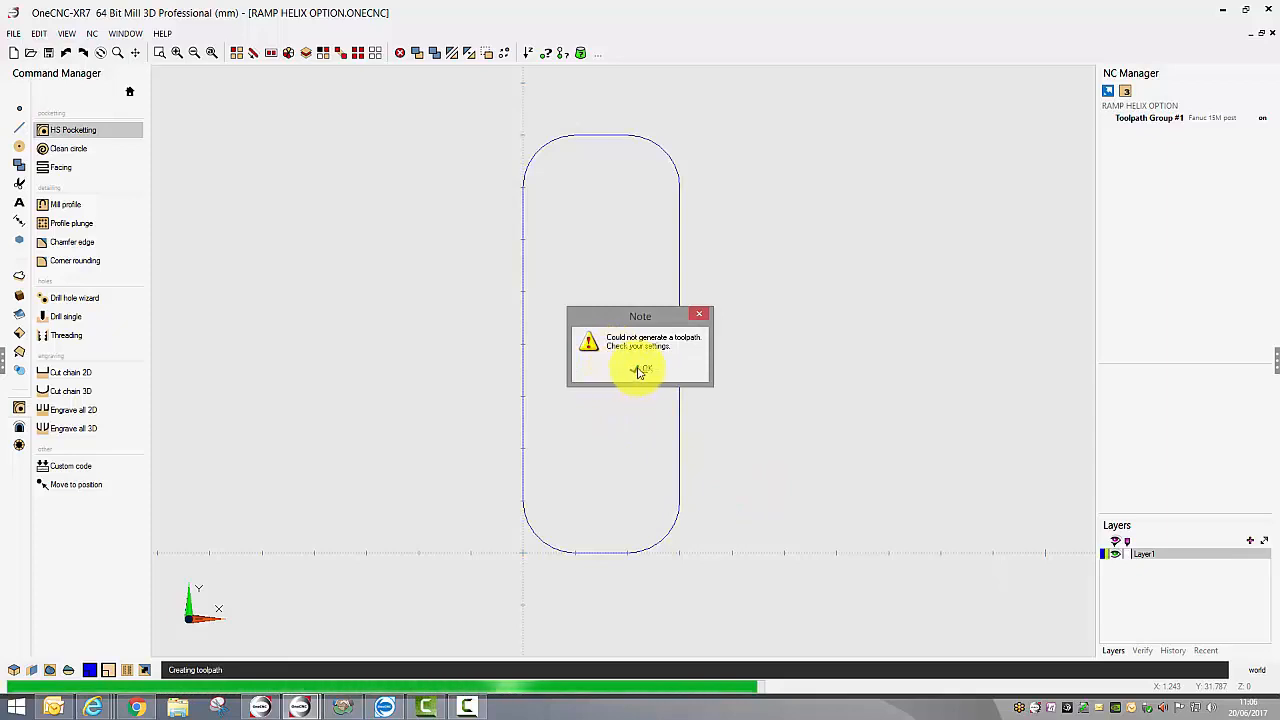
pyautogui.click(640, 370)
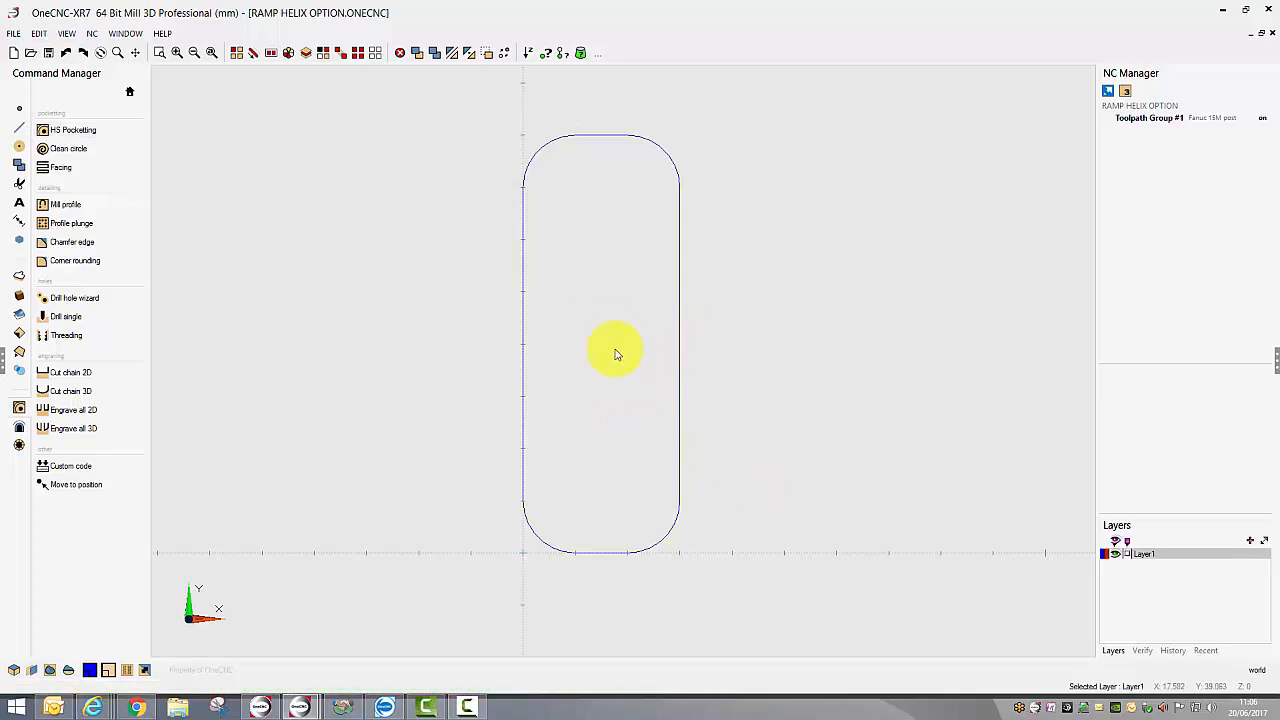
# Step: Set up HS Pocketting on the rounded rectangle again with a 5 mm helix diameter and generate the toolpath
pyautogui.click(69, 134)
pyautogui.click(526, 311)
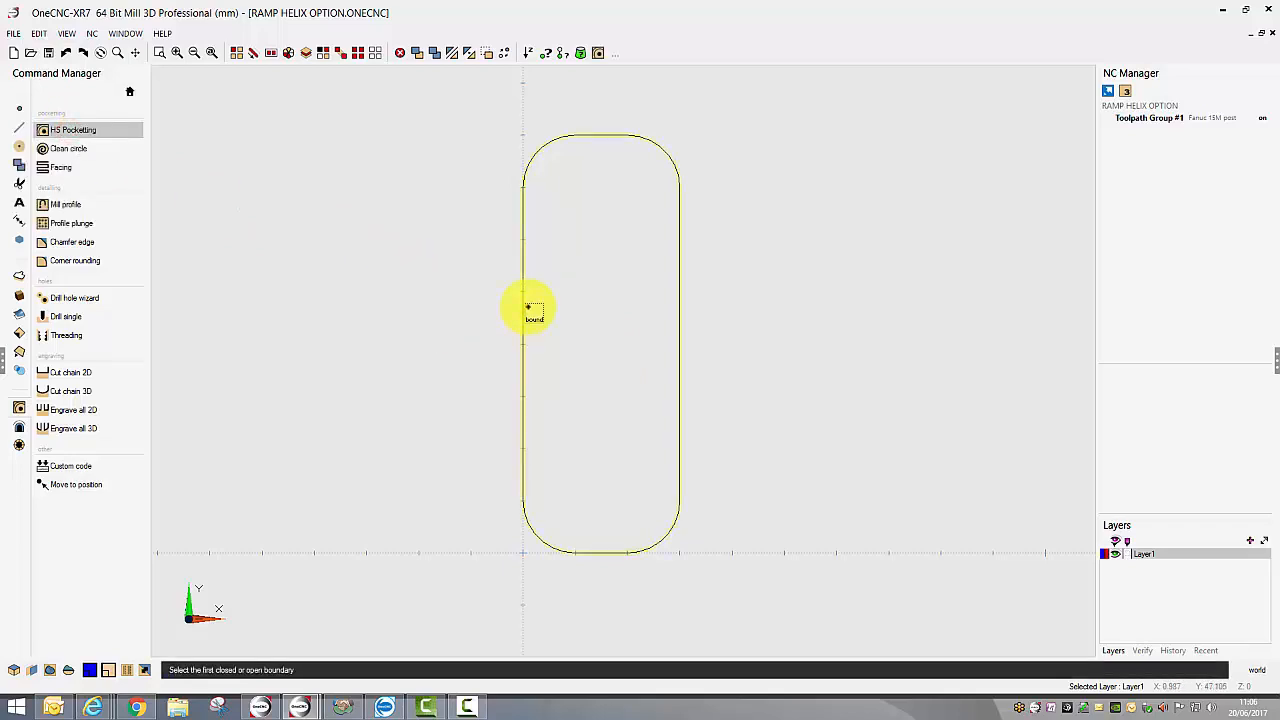
pyautogui.rightClick(534, 303)
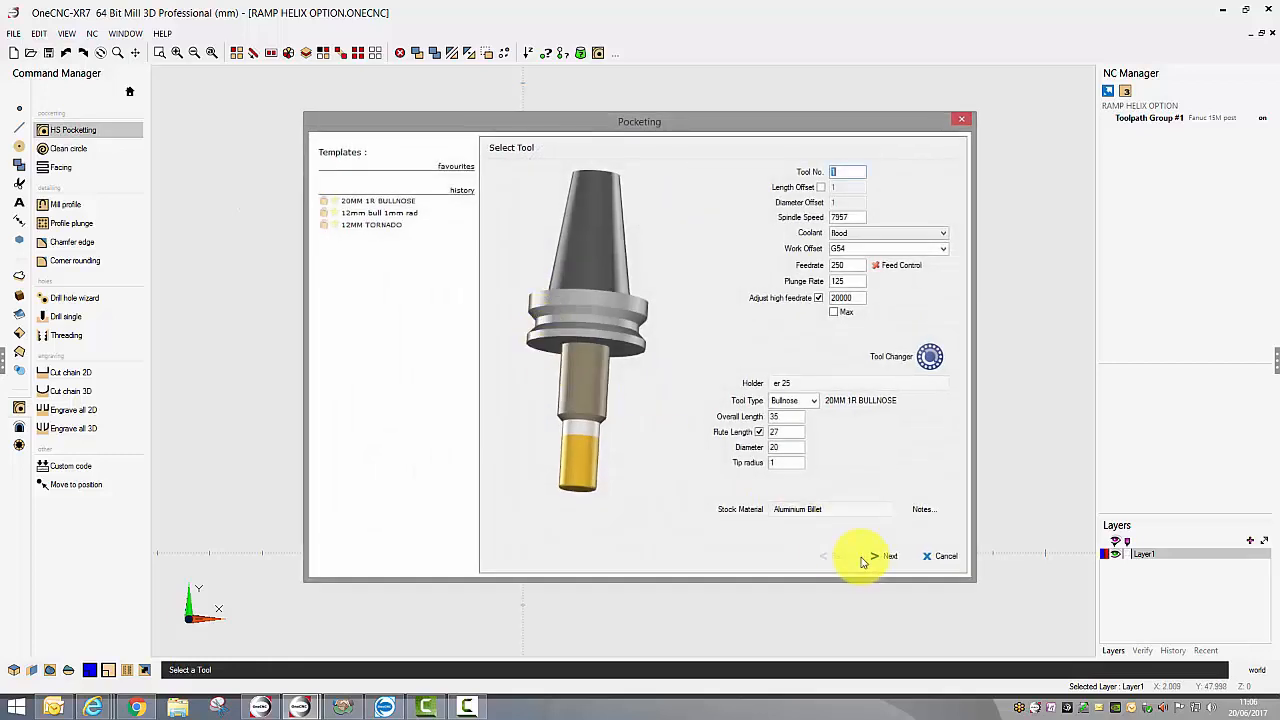
pyautogui.click(881, 558)
pyautogui.click(881, 558)
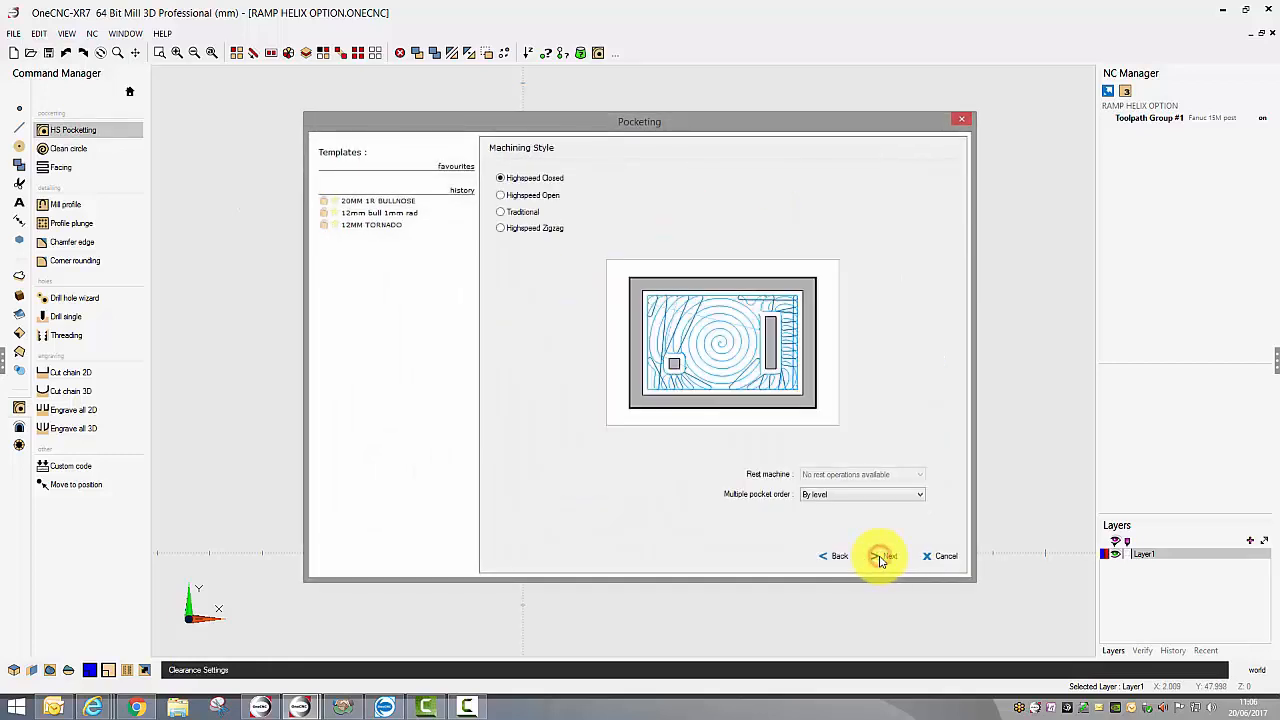
pyautogui.click(881, 558)
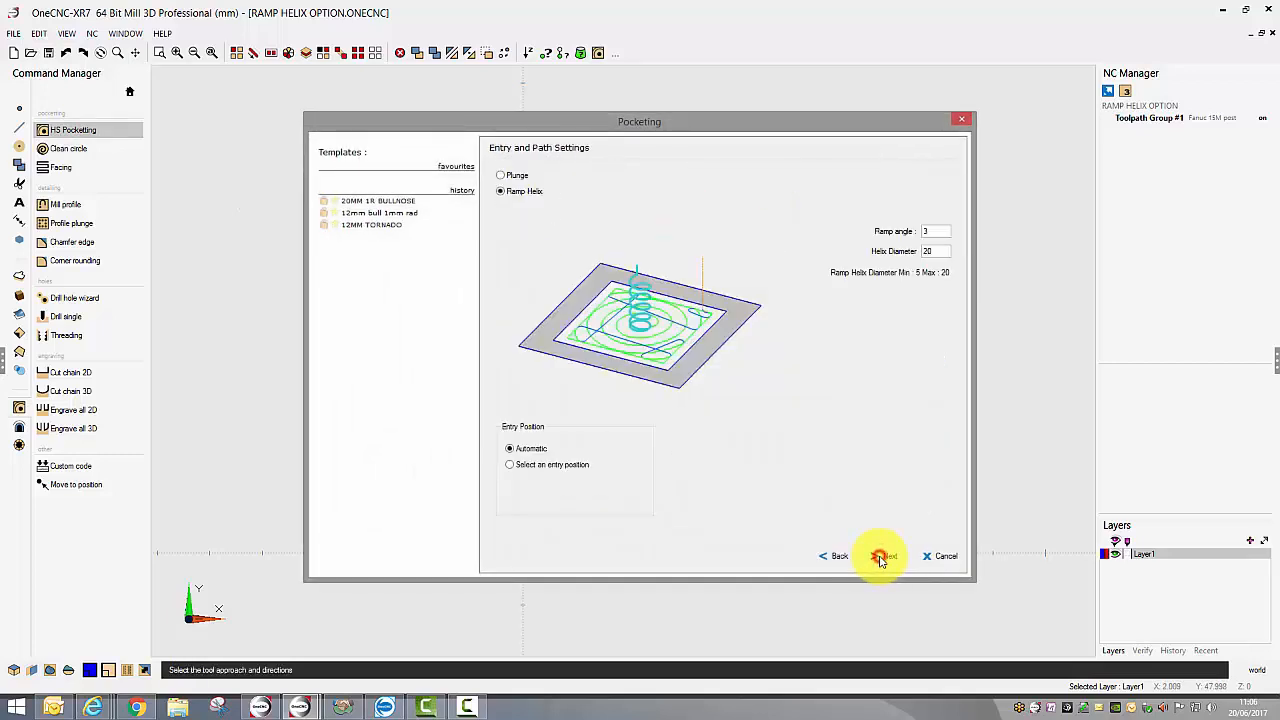
pyautogui.doubleClick(936, 251)
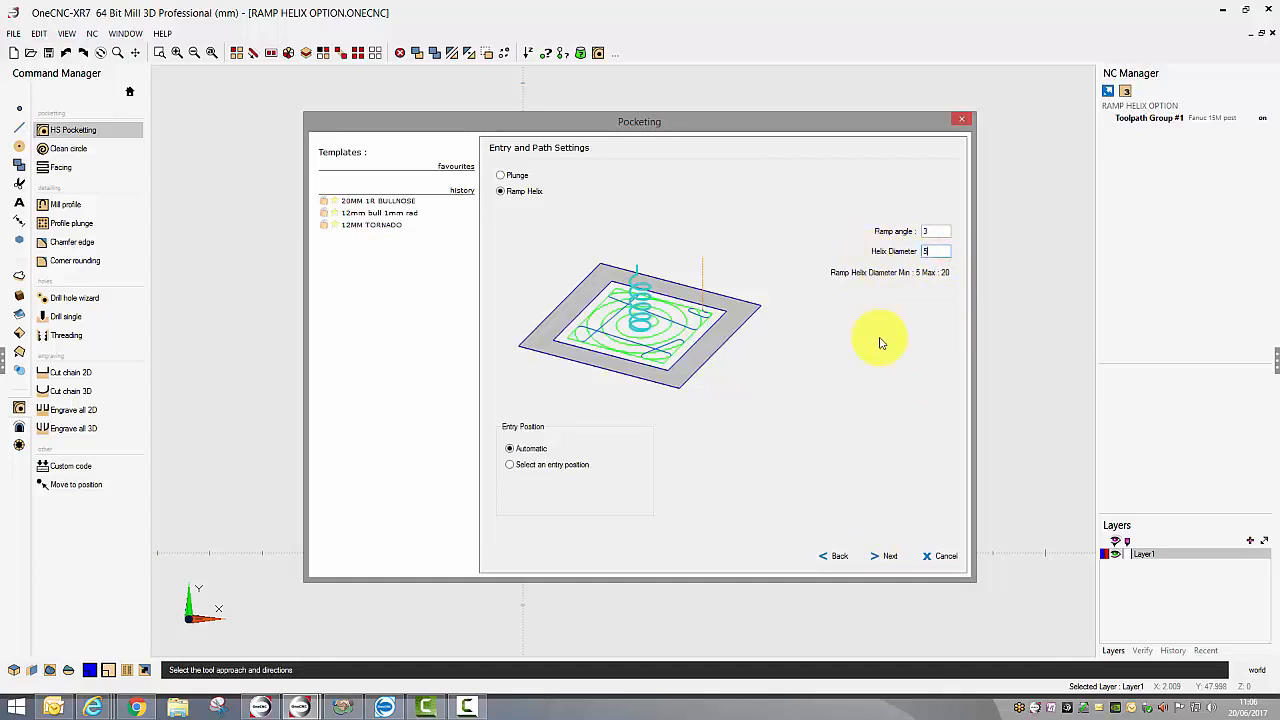
pyautogui.click(884, 557)
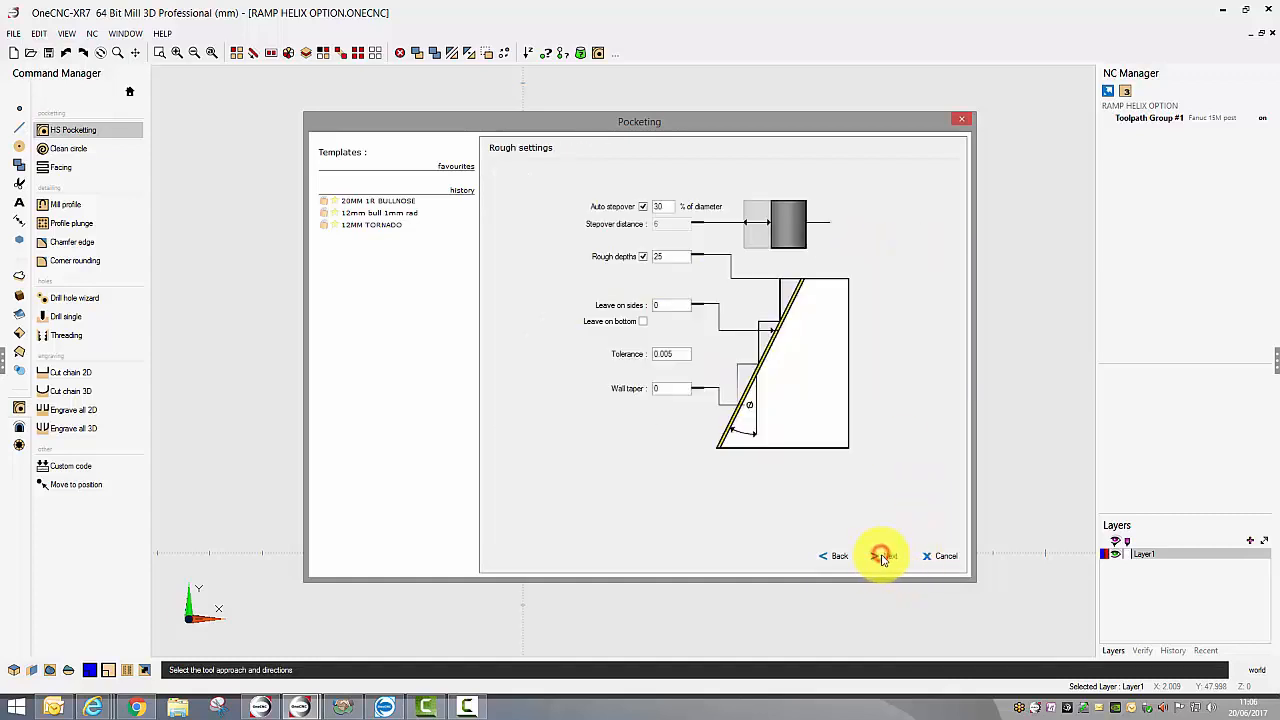
pyautogui.click(884, 557)
pyautogui.click(884, 557)
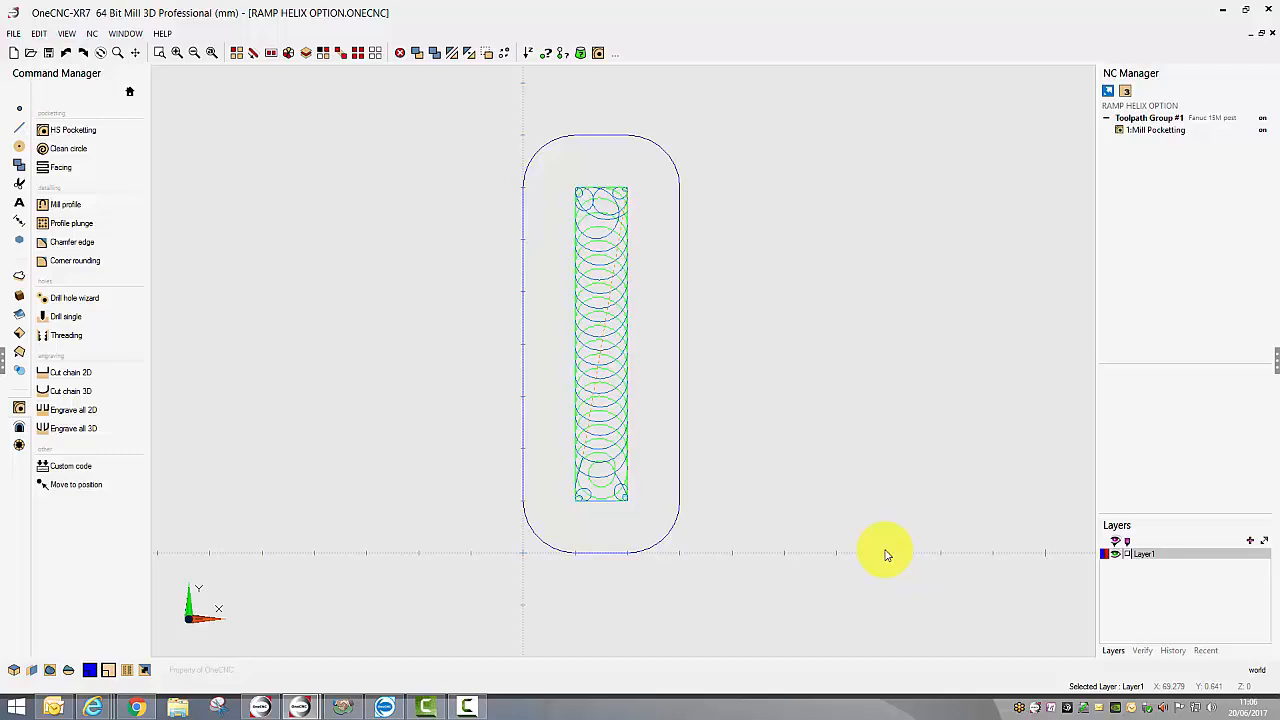
# Step: Draw a 30 mm diameter circle centred at X 15, Y 23 inside the rounded rectangle
pyautogui.click(18, 147)
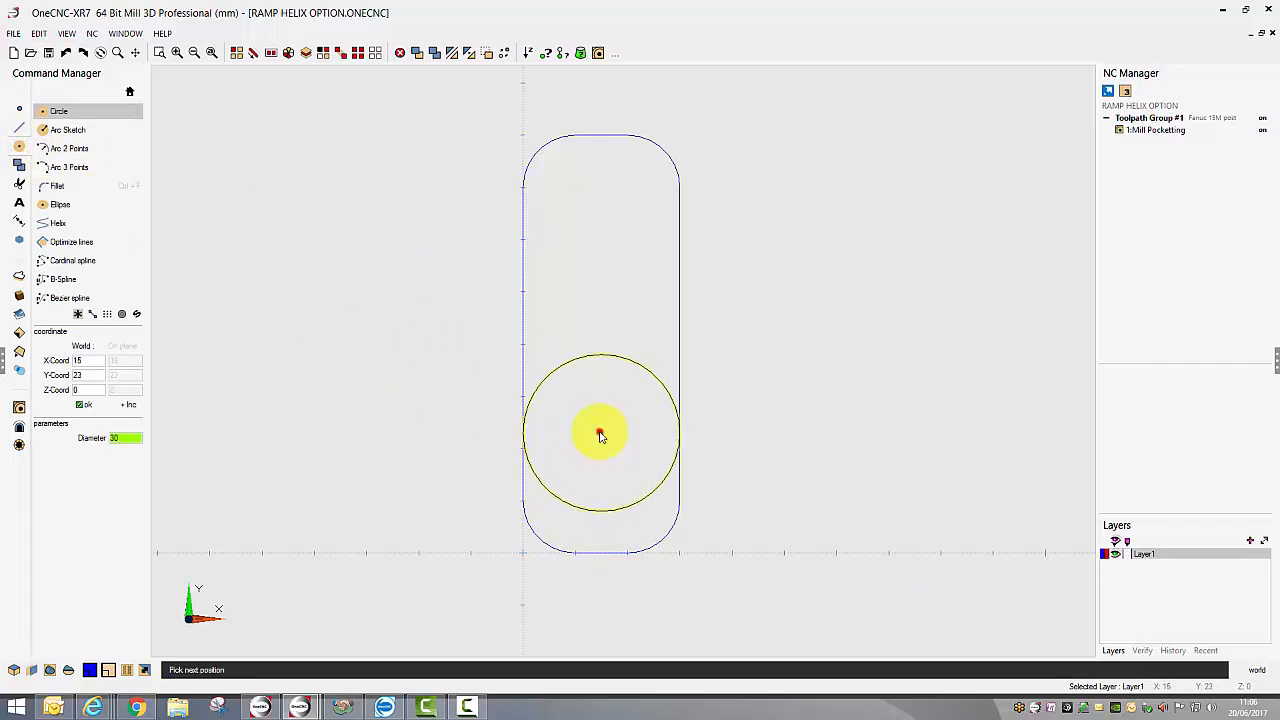
pyautogui.click(602, 435)
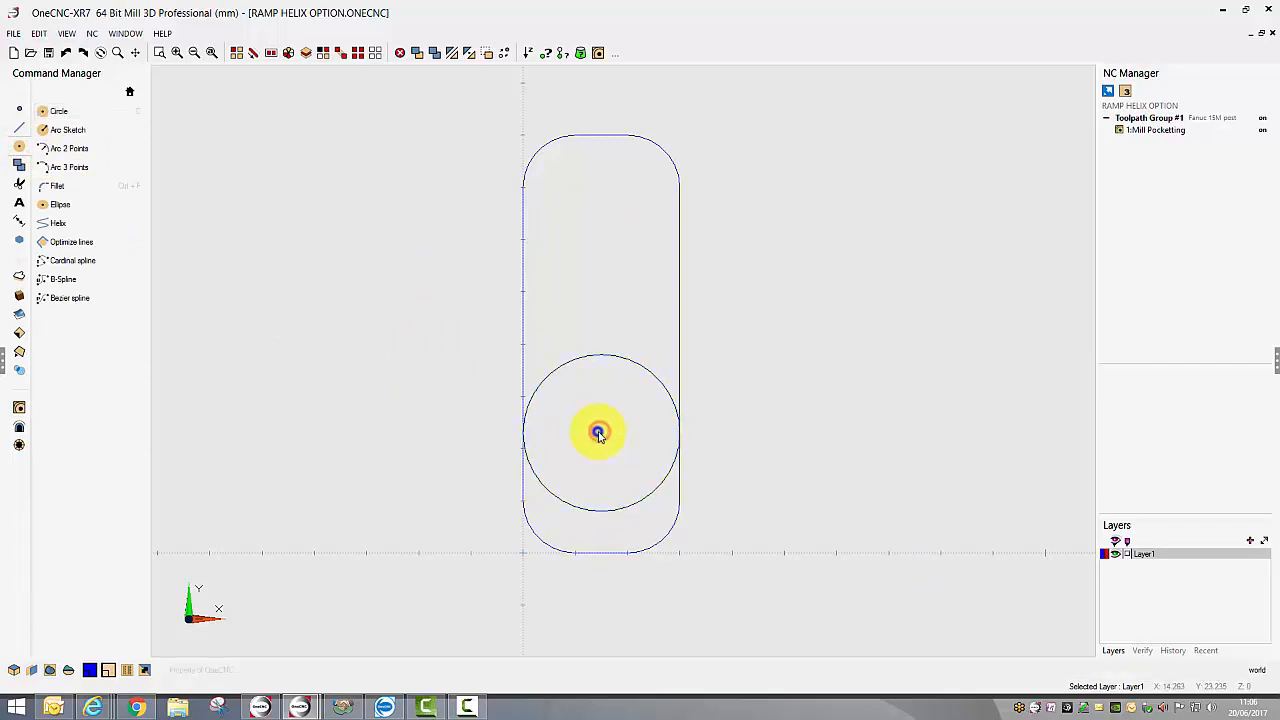
# Step: Edit the pocket toolpath to use a selected entry position for the Ramp Helix, picking the 30 mm circle as the entry start point
pyautogui.rightClick(1157, 130)
pyautogui.click(1187, 306)
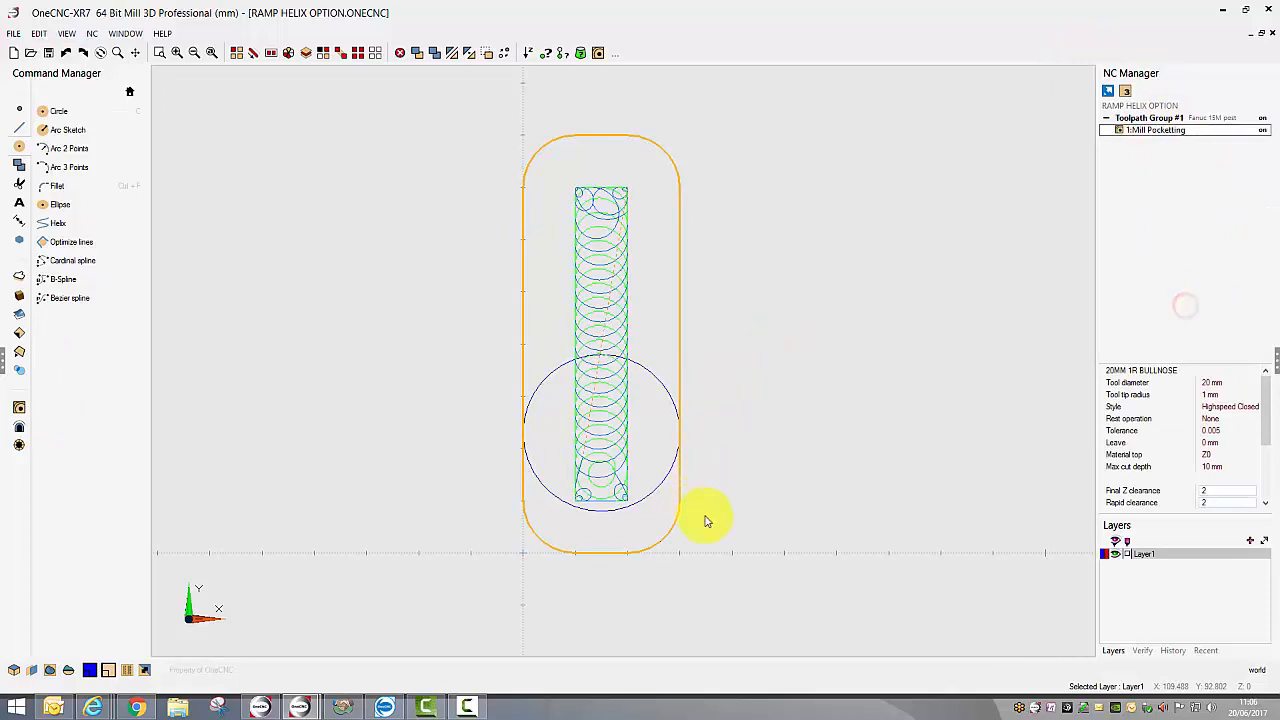
pyautogui.click(882, 558)
pyautogui.click(882, 558)
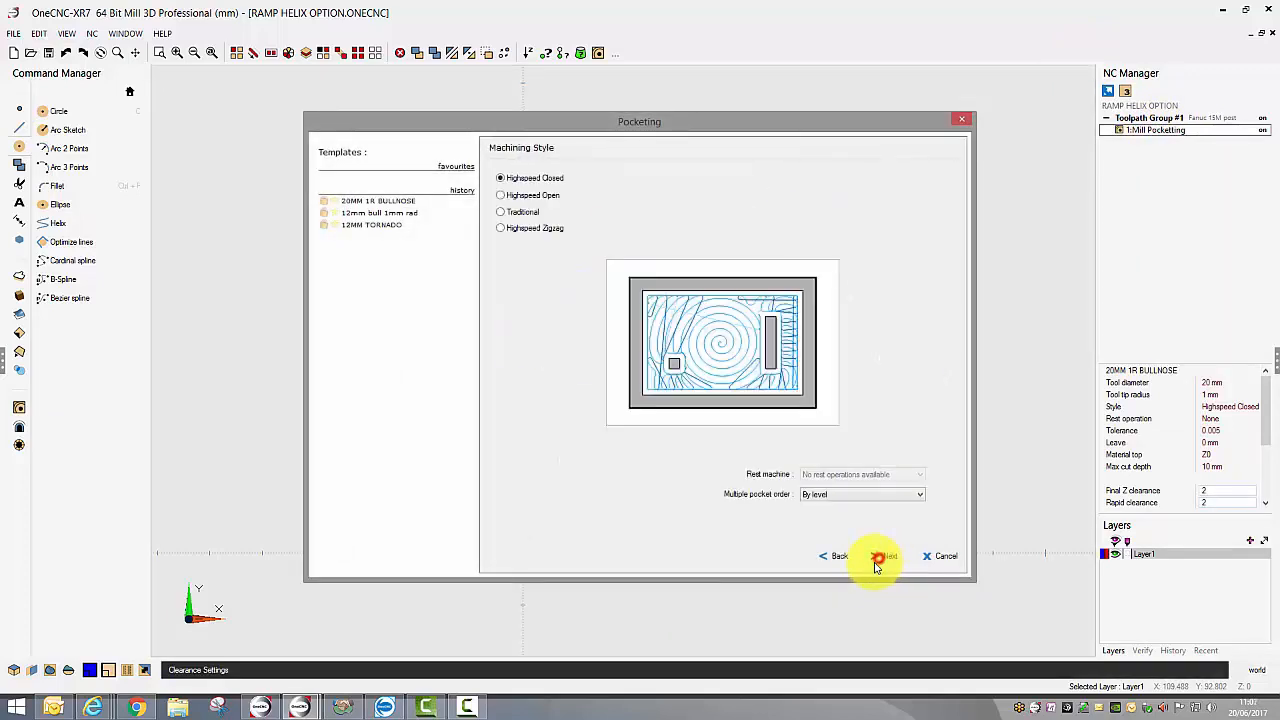
pyautogui.click(882, 558)
pyautogui.click(510, 464)
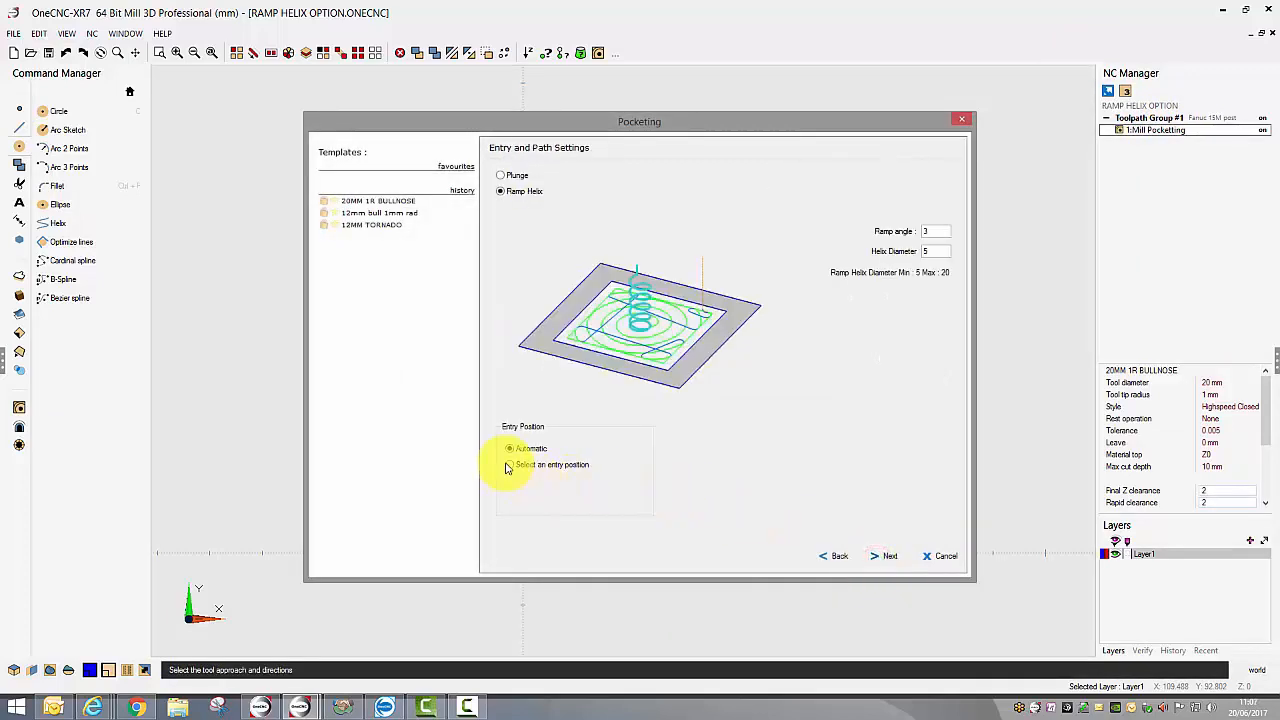
pyautogui.click(888, 557)
pyautogui.click(888, 558)
pyautogui.click(888, 558)
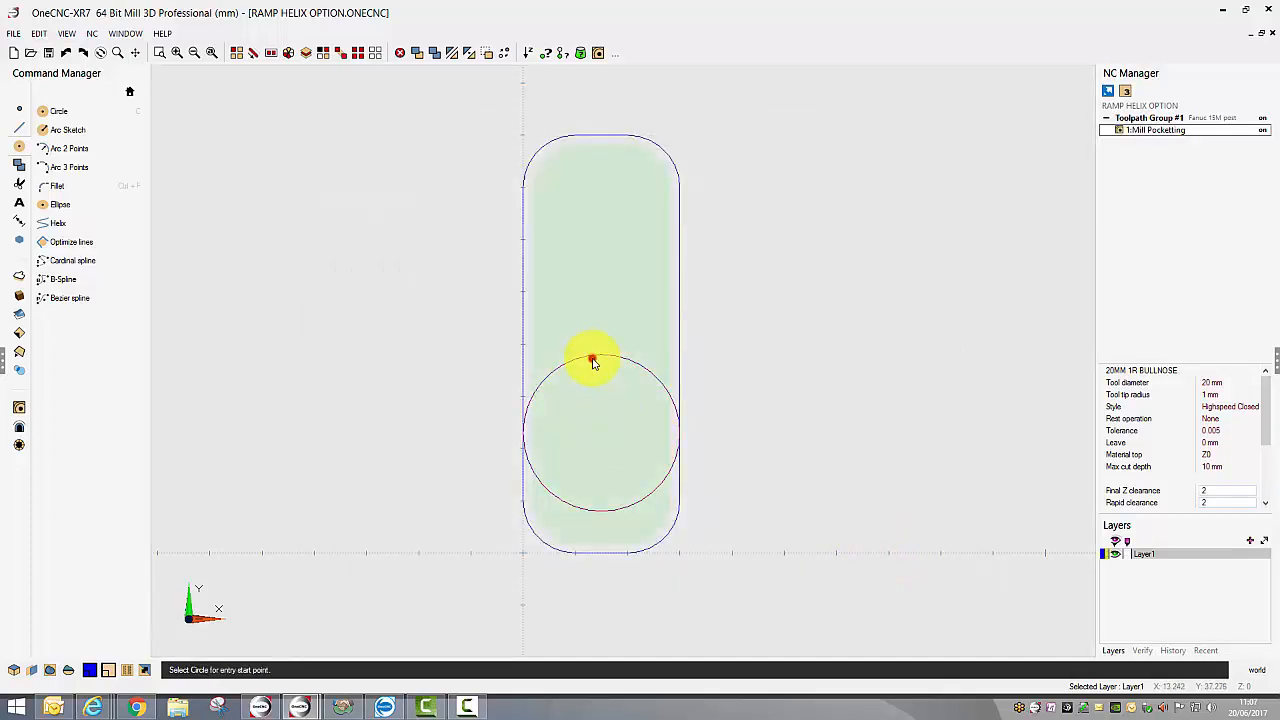
pyautogui.click(591, 361)
pyautogui.moveTo(600, 463); pyautogui.dragTo(828, 252, button='middle')
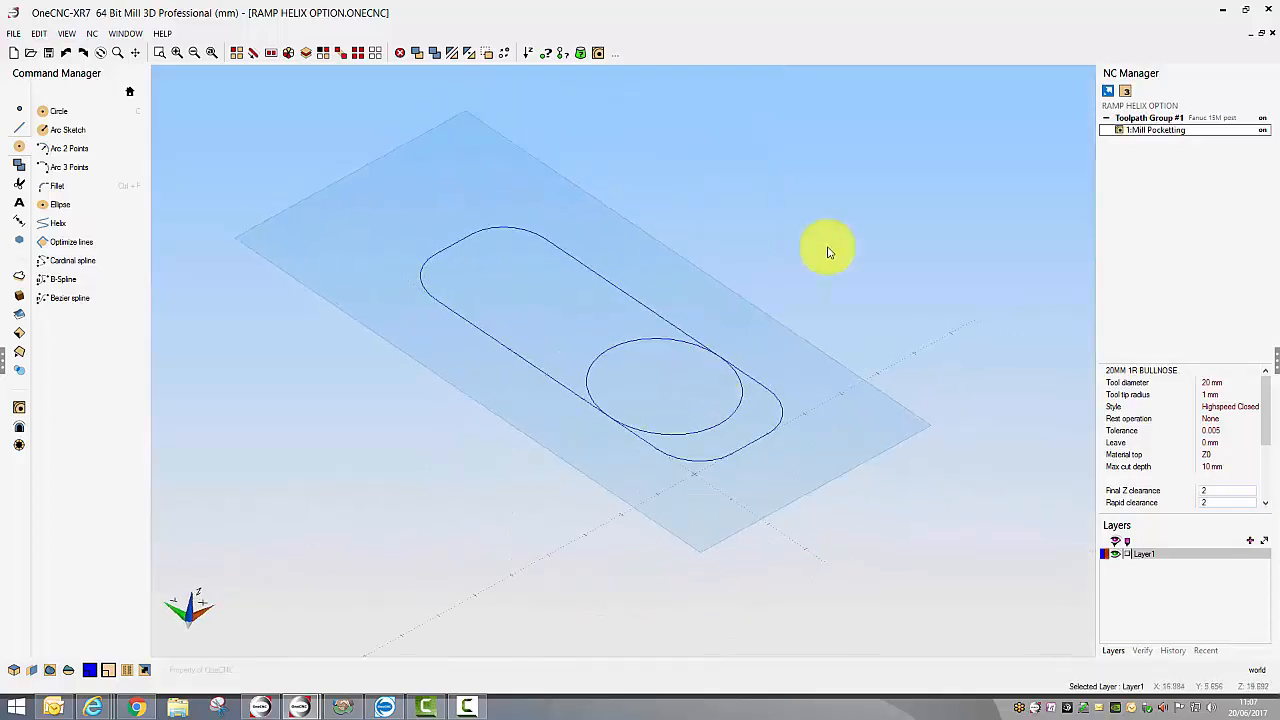
pyautogui.click(1160, 133)
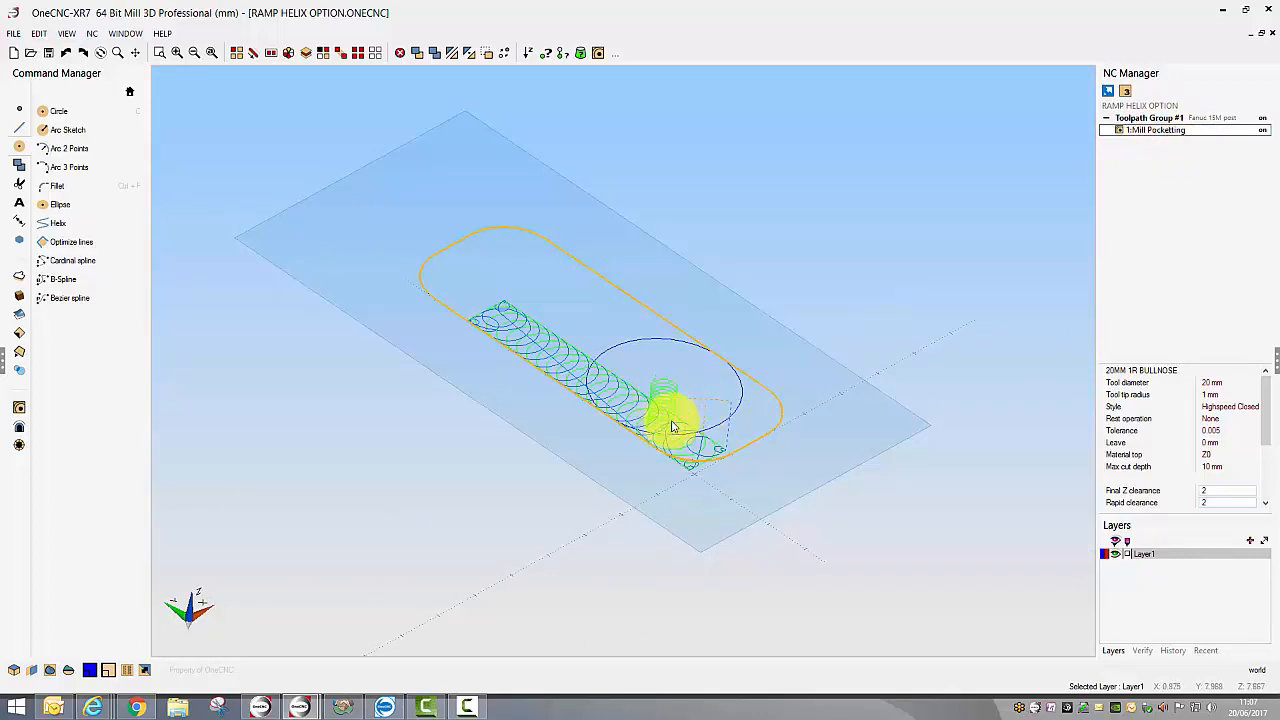
# Step: Edit the pocket toolpath again to use Plunge entry at the selected position, picking the same circle as the start point
pyautogui.rightClick(1135, 137)
pyautogui.click(1171, 300)
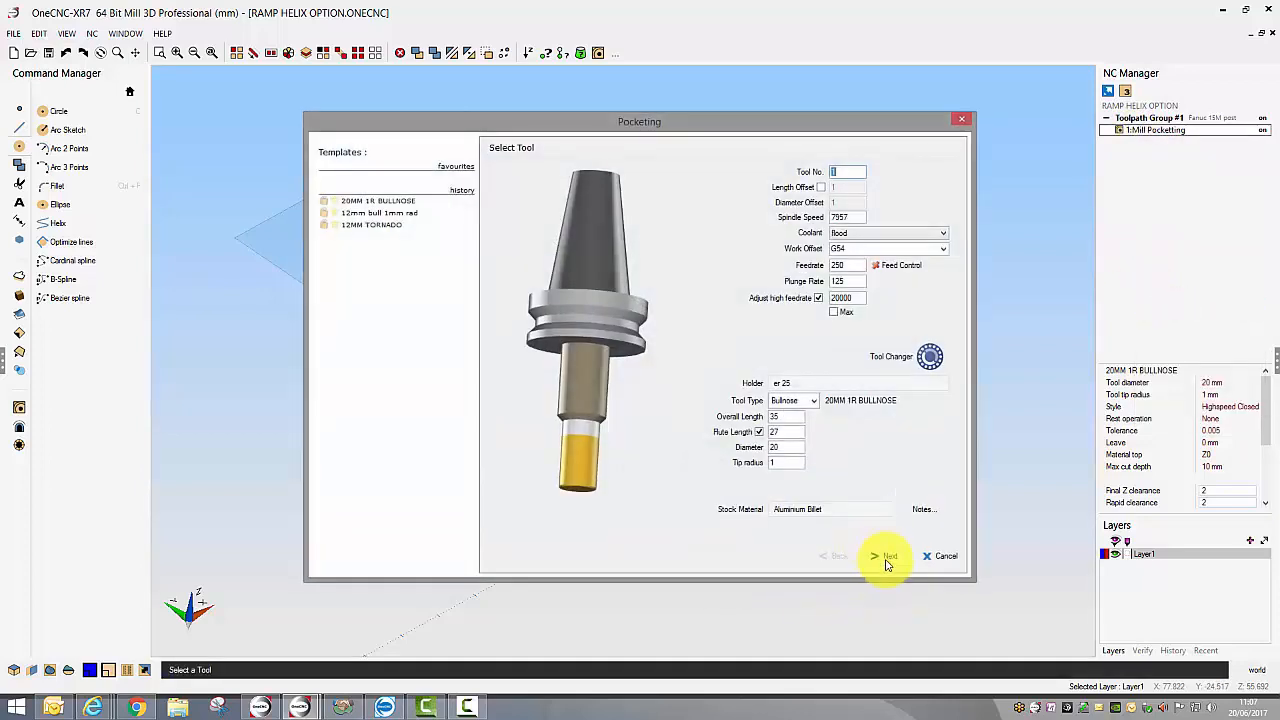
pyautogui.click(884, 557)
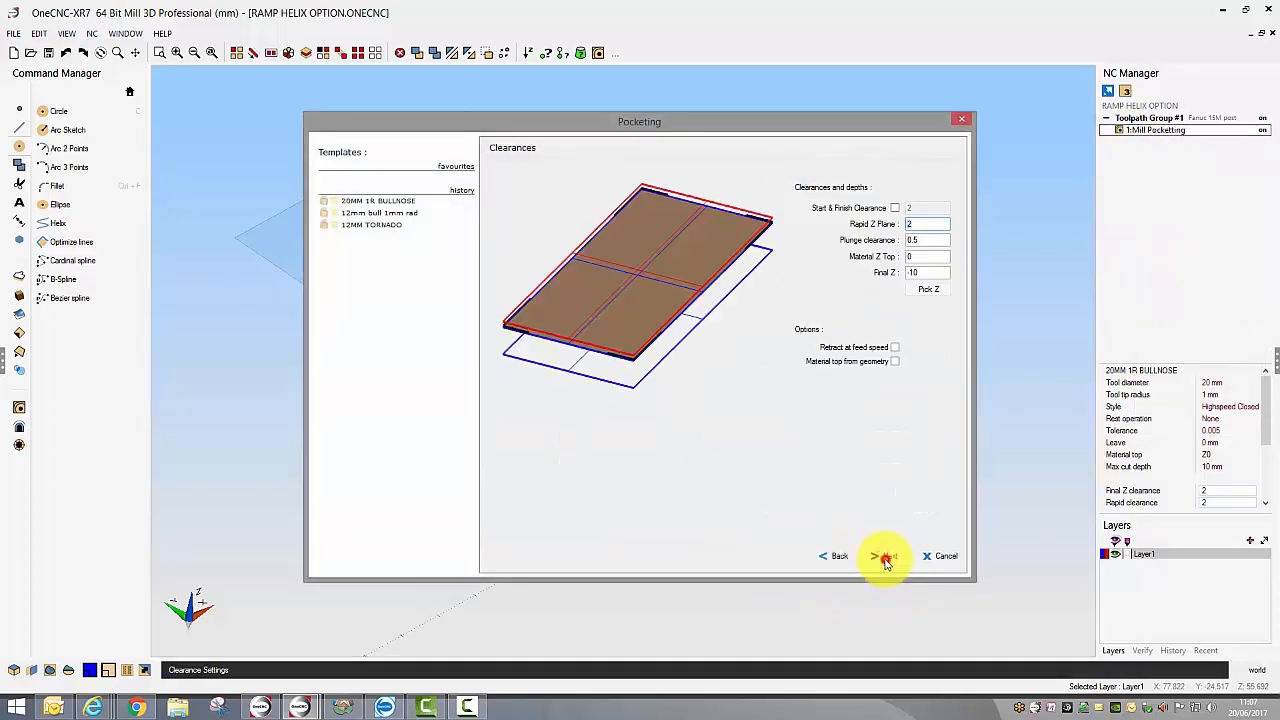
pyautogui.click(884, 557)
pyautogui.click(882, 557)
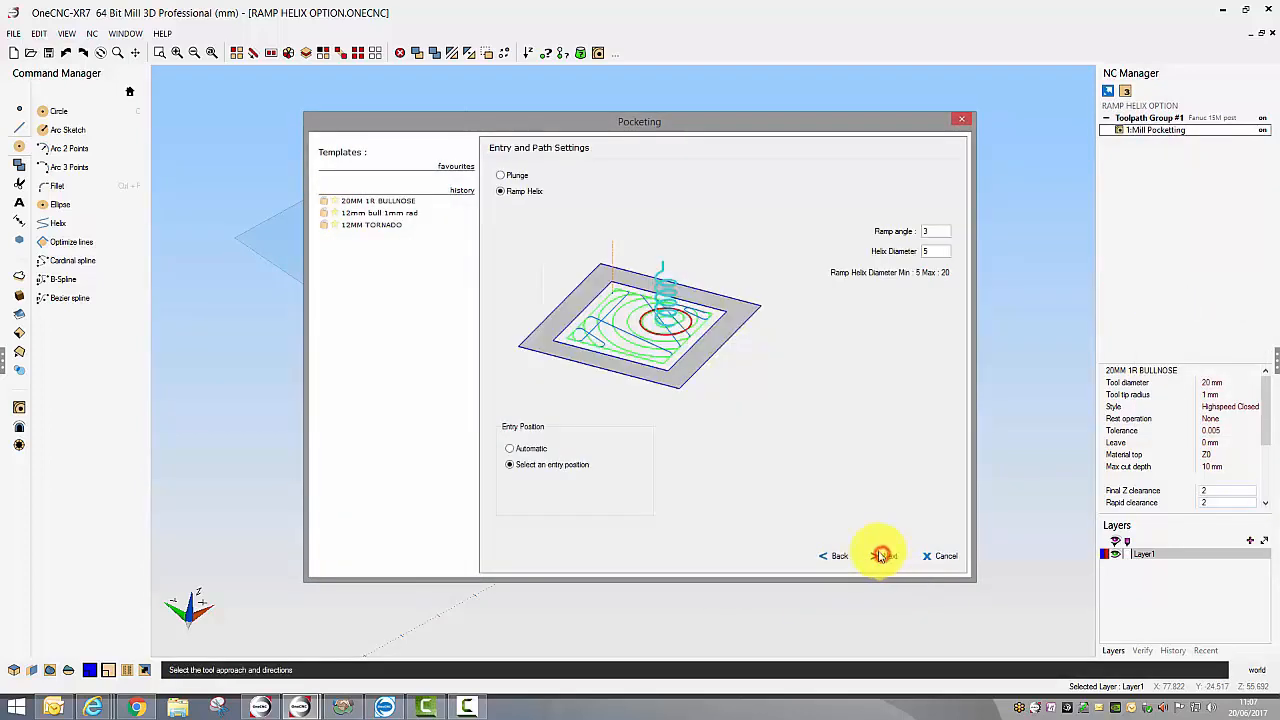
pyautogui.click(502, 176)
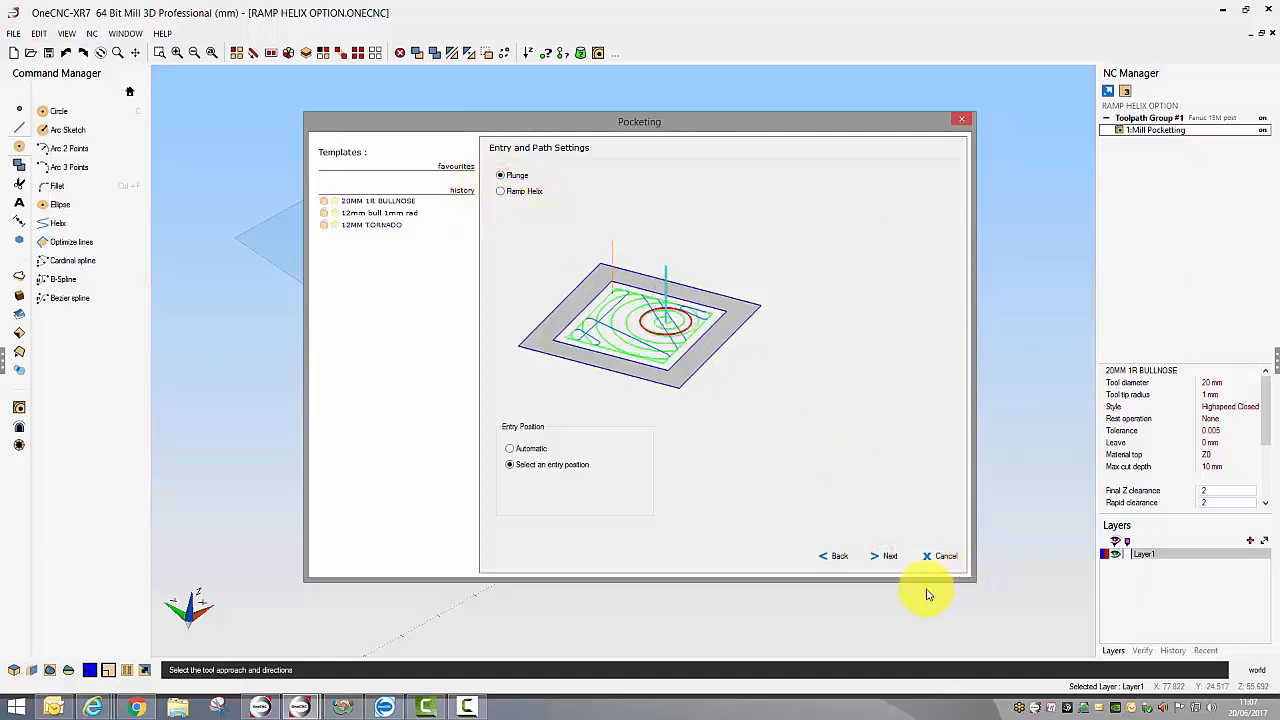
pyautogui.click(885, 556)
pyautogui.click(885, 556)
pyautogui.click(885, 557)
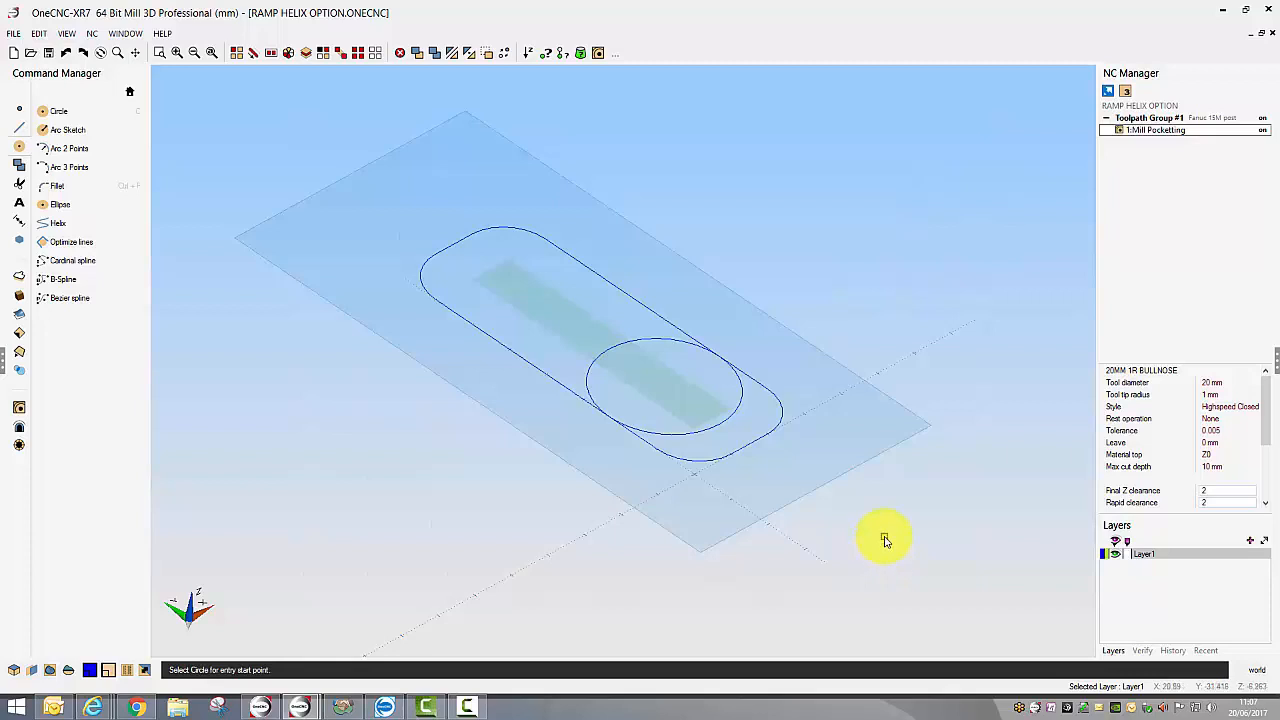
pyautogui.click(716, 424)
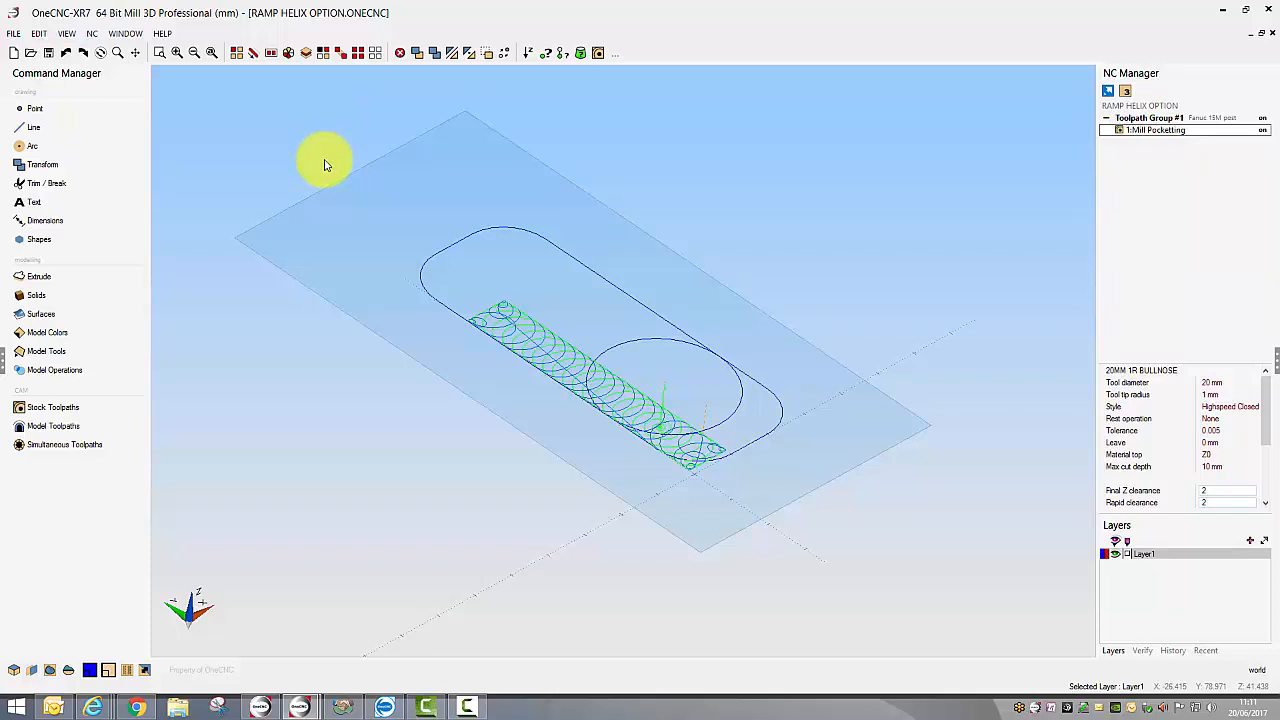
# Step: Switch to the smart selection test.ONECNC drawing
pyautogui.click(126, 34)
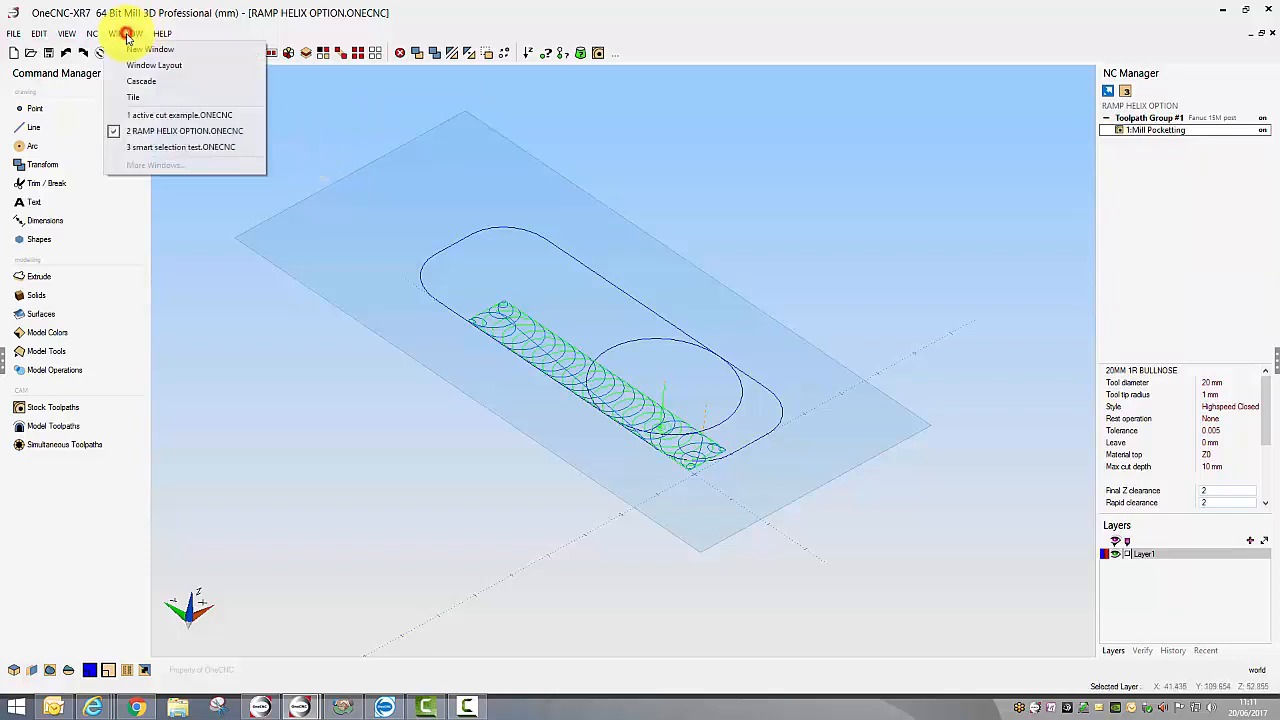
pyautogui.click(167, 148)
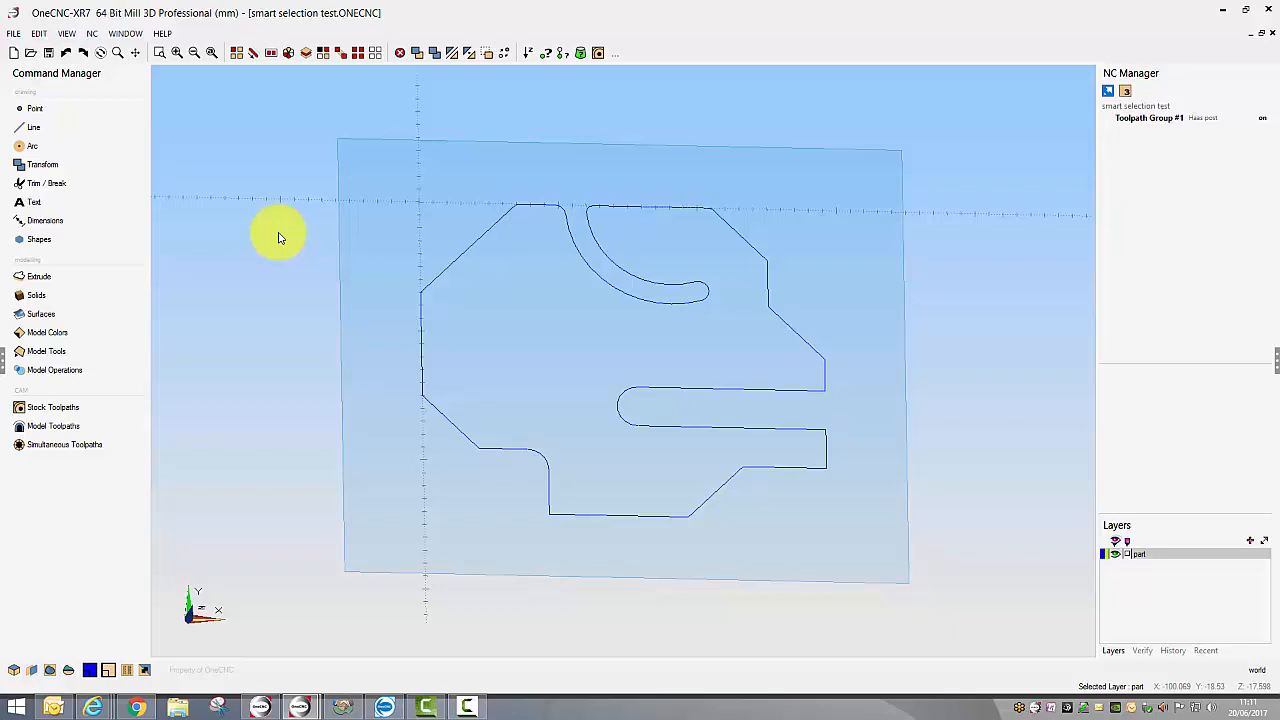
# Step: Try to extrude a boss downwards from the part outline, starting the loop selection at the lower fillet
pyautogui.click(41, 280)
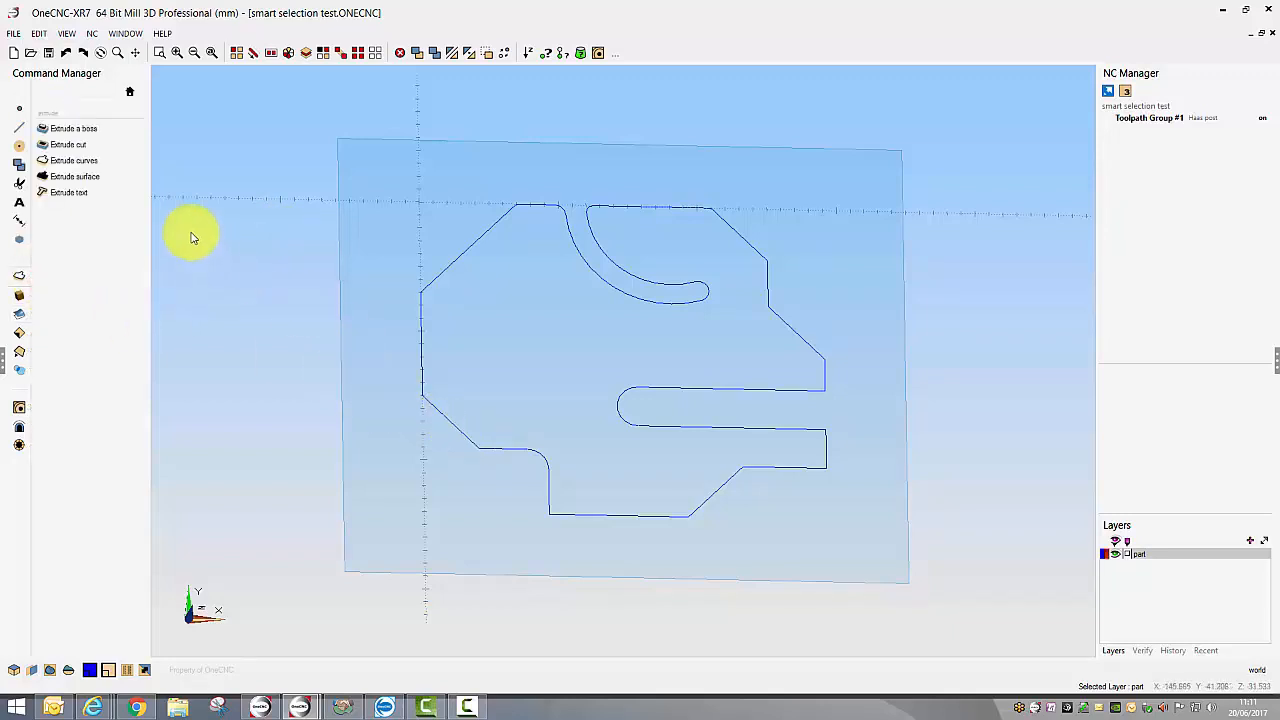
pyautogui.click(72, 128)
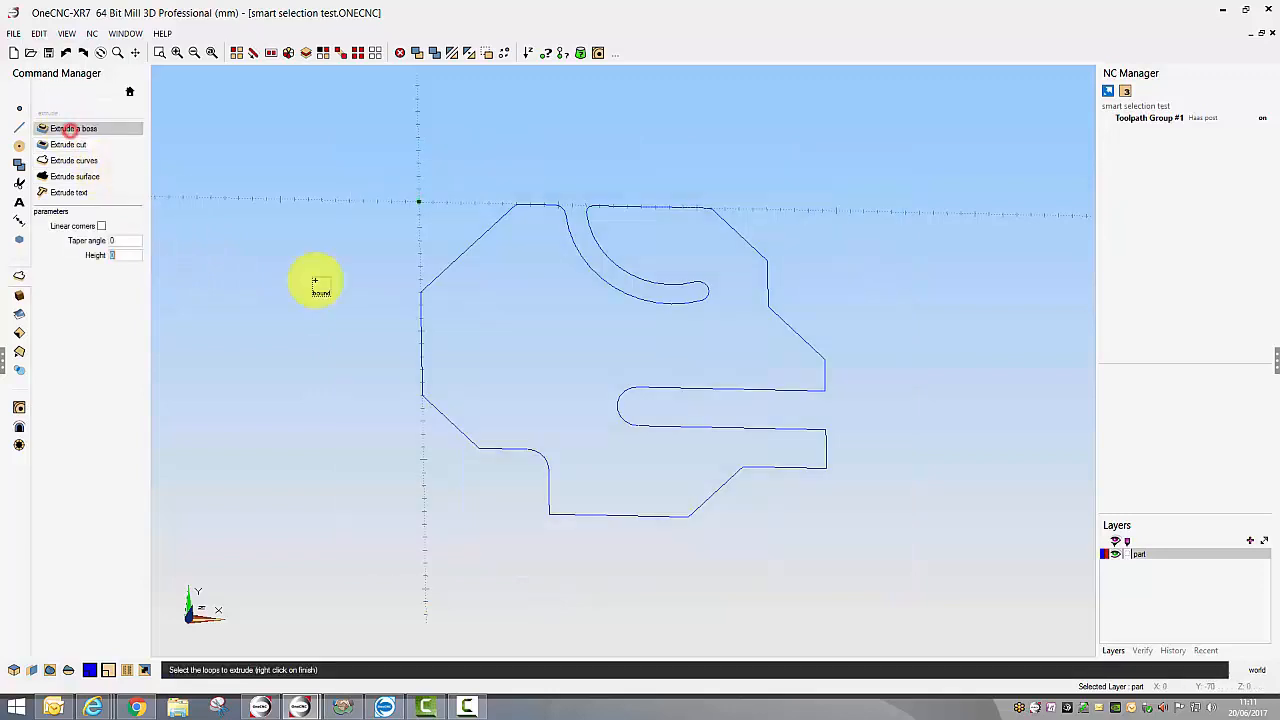
pyautogui.click(515, 447)
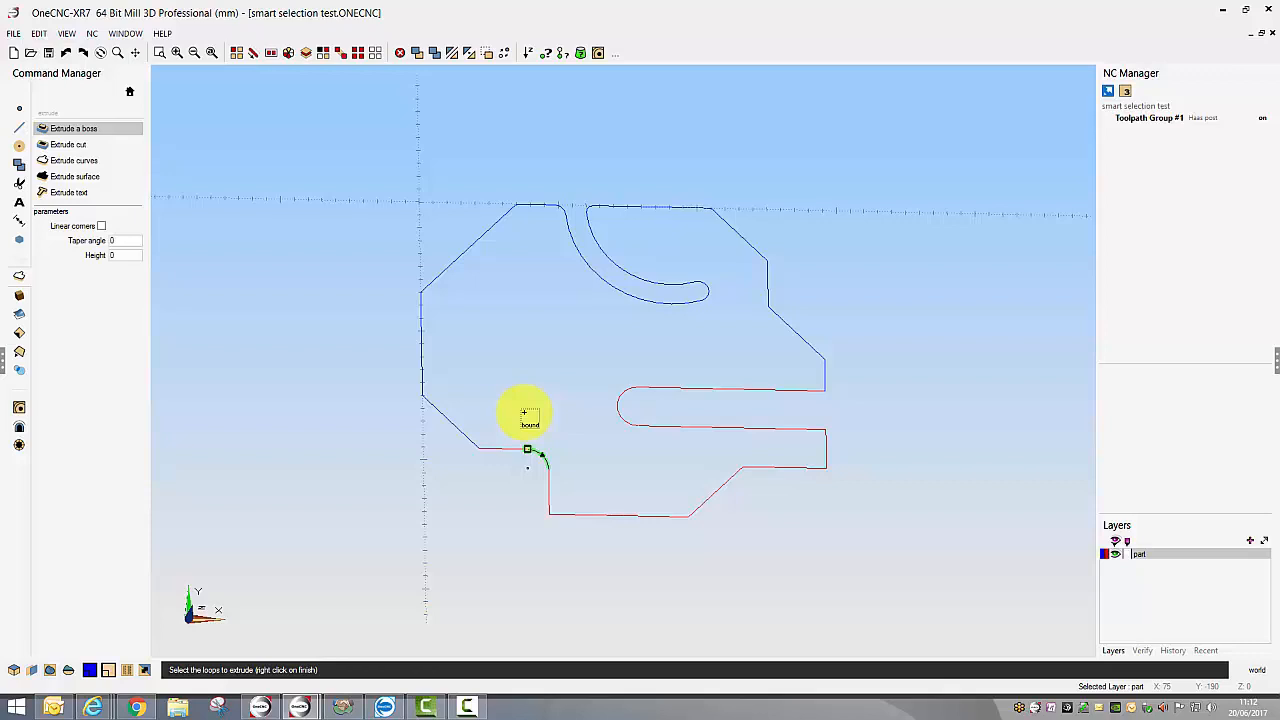
pyautogui.click(523, 413)
pyautogui.rightClick(518, 414)
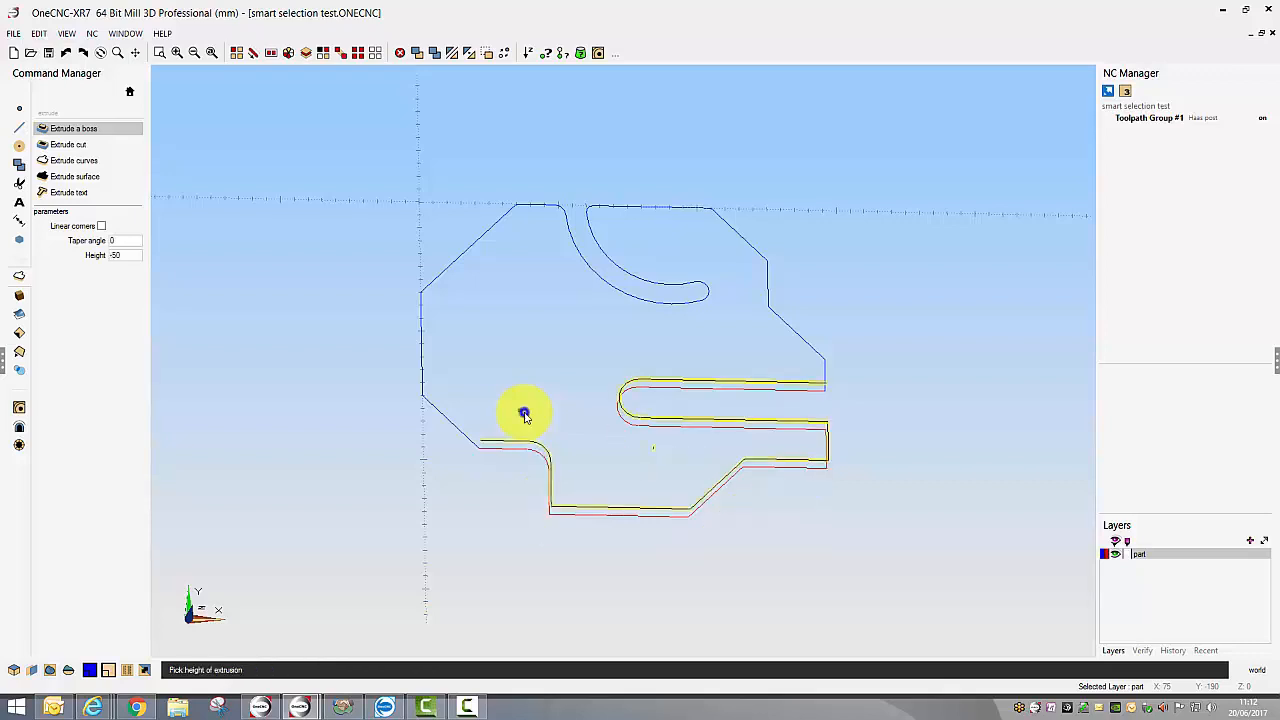
pyautogui.click(583, 501)
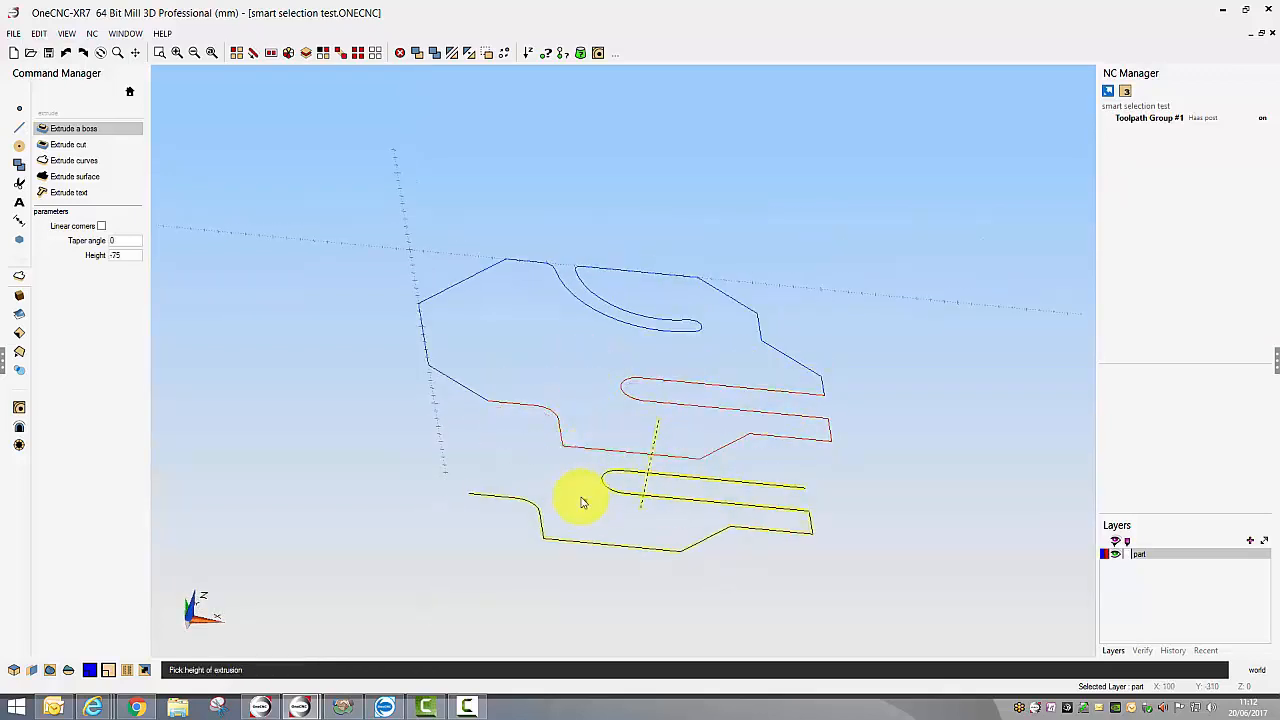
pyautogui.click(645, 373)
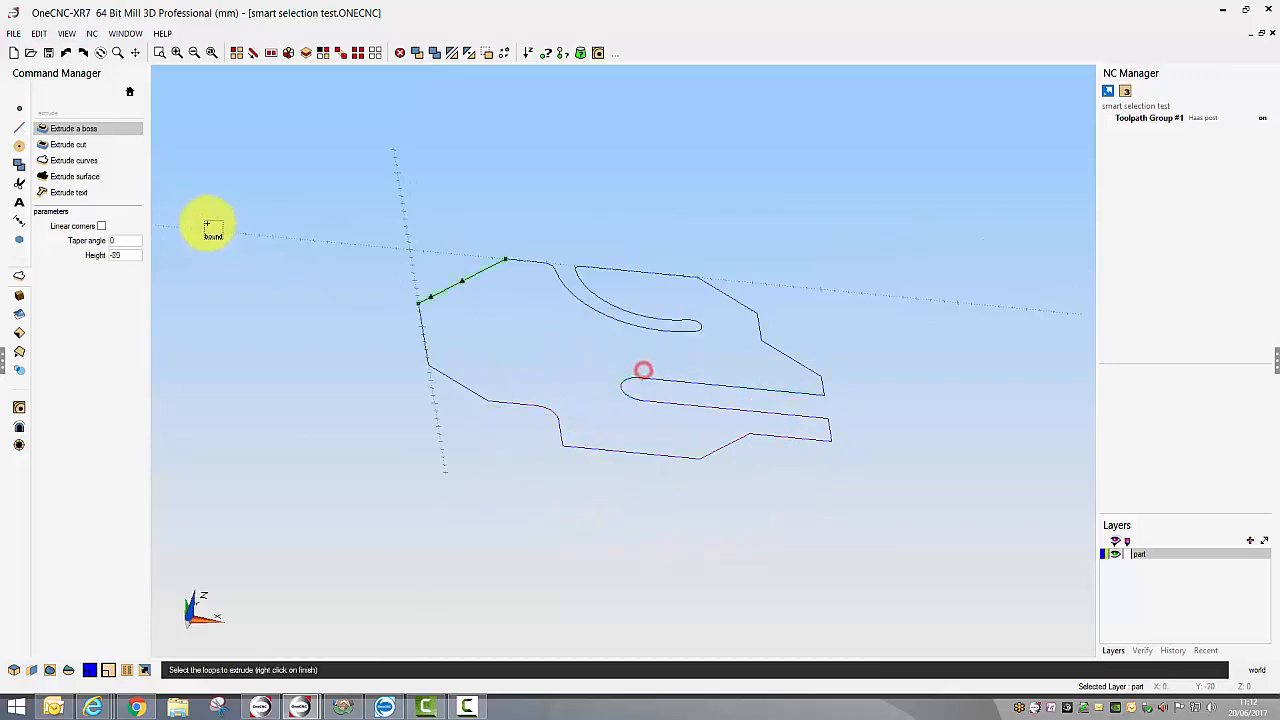
# Step: Try to pick the part outline as the boundary for HS Pocketting
pyautogui.click(132, 91)
pyautogui.click(45, 408)
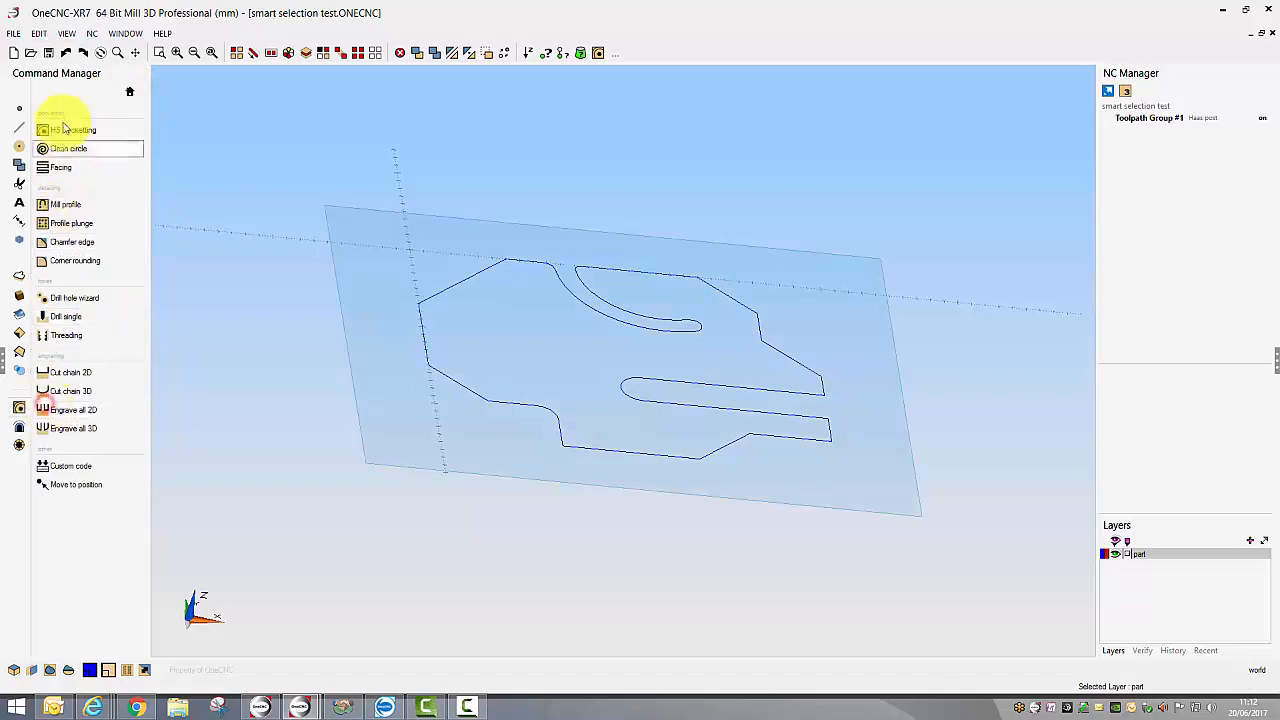
pyautogui.click(68, 127)
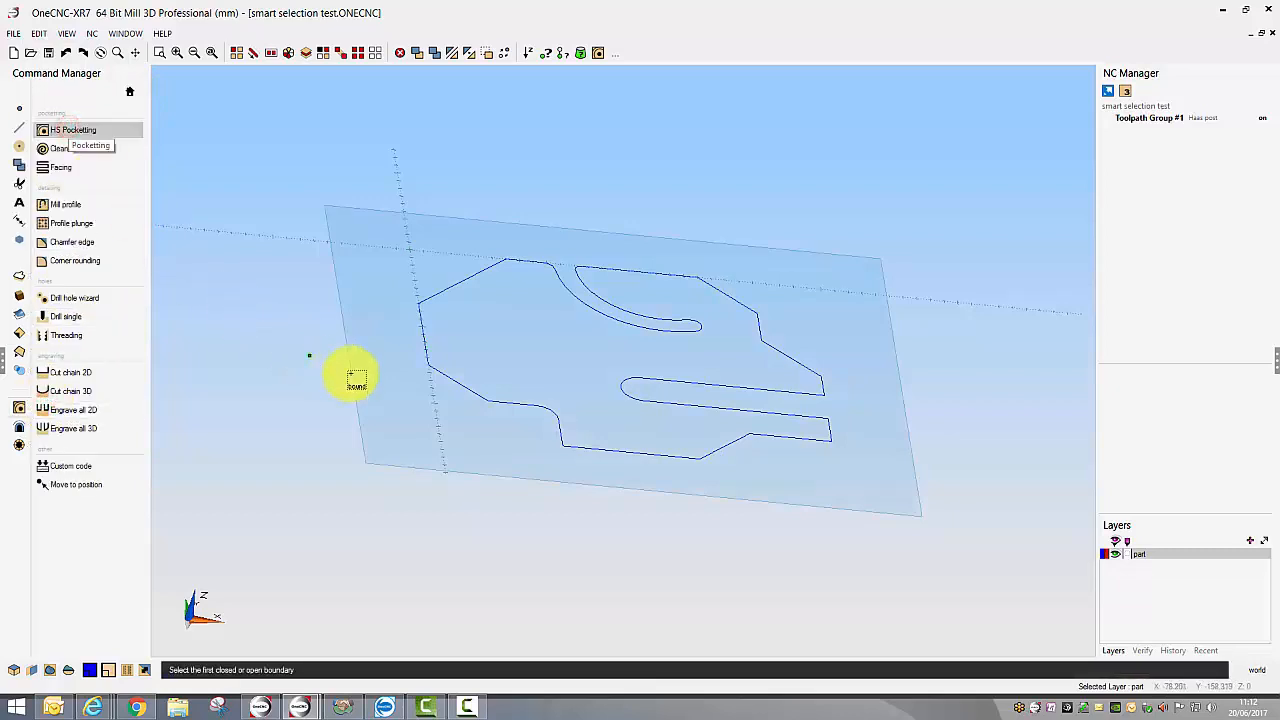
pyautogui.click(460, 383)
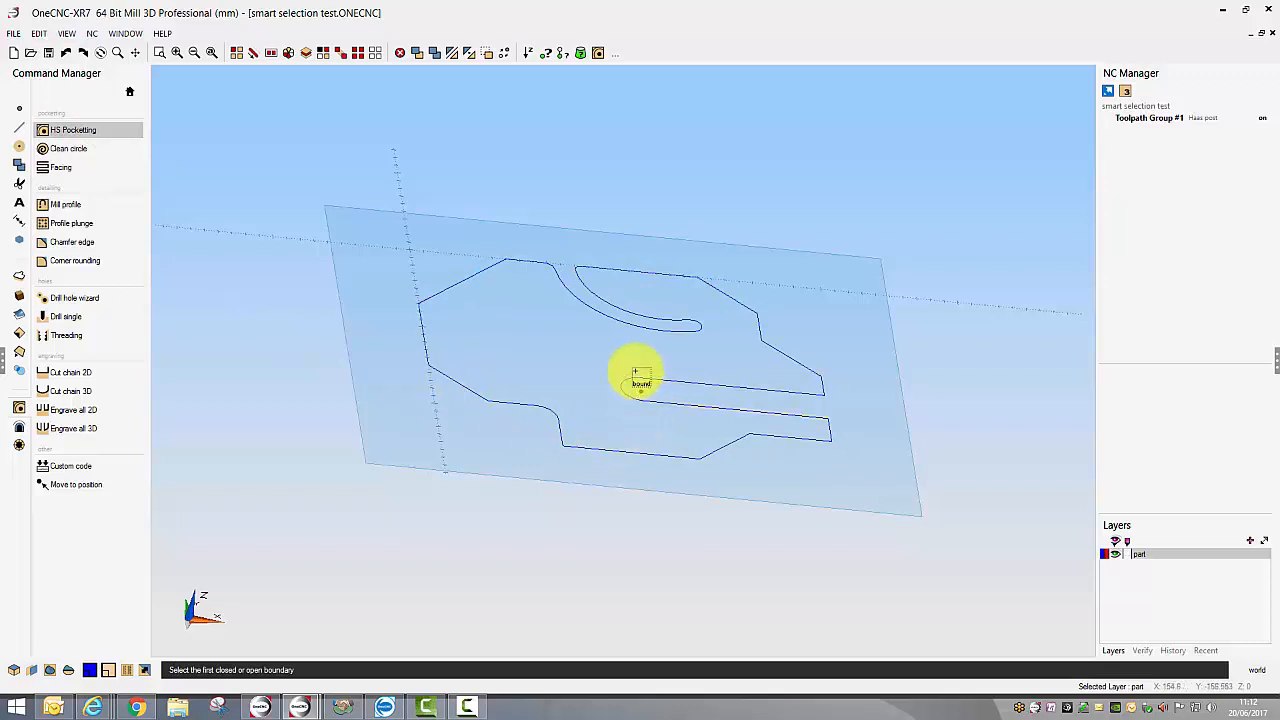
pyautogui.click(630, 325)
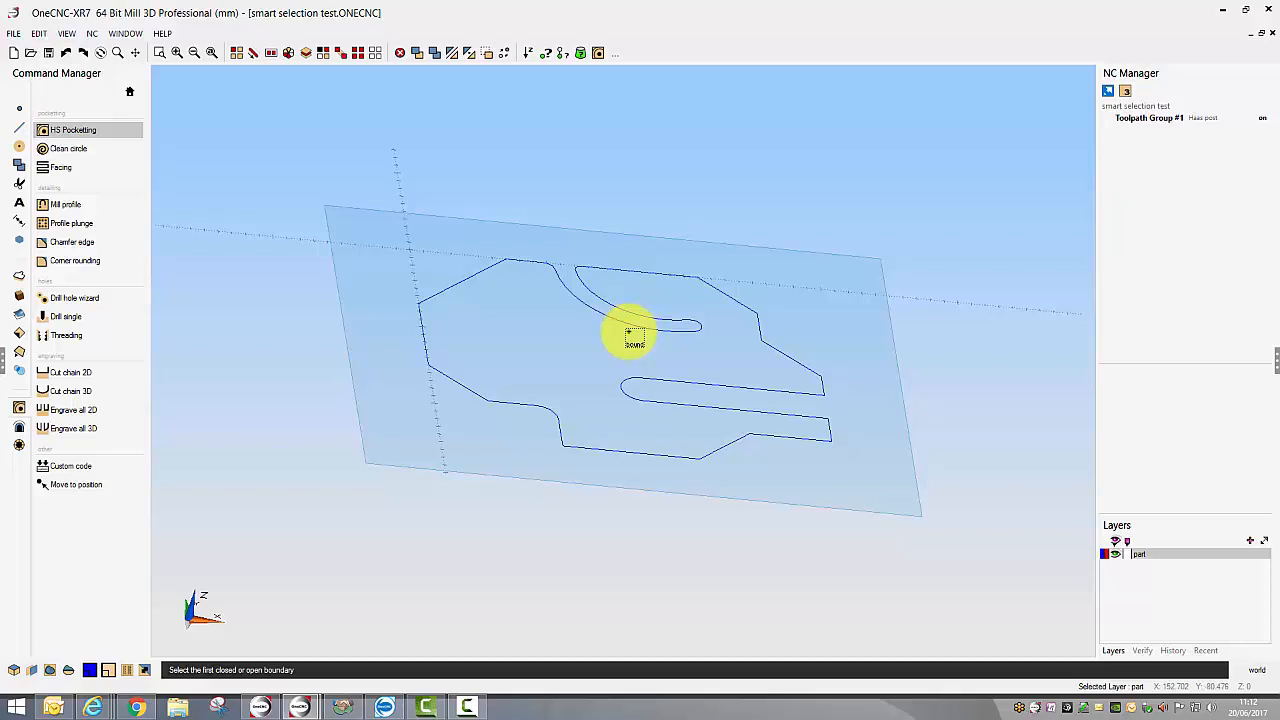
# Step: Use Smart Selection filtered to the current layer to select duplicate and overlapping entities in the part outline, and delete them
pyautogui.rightClick(629, 332)
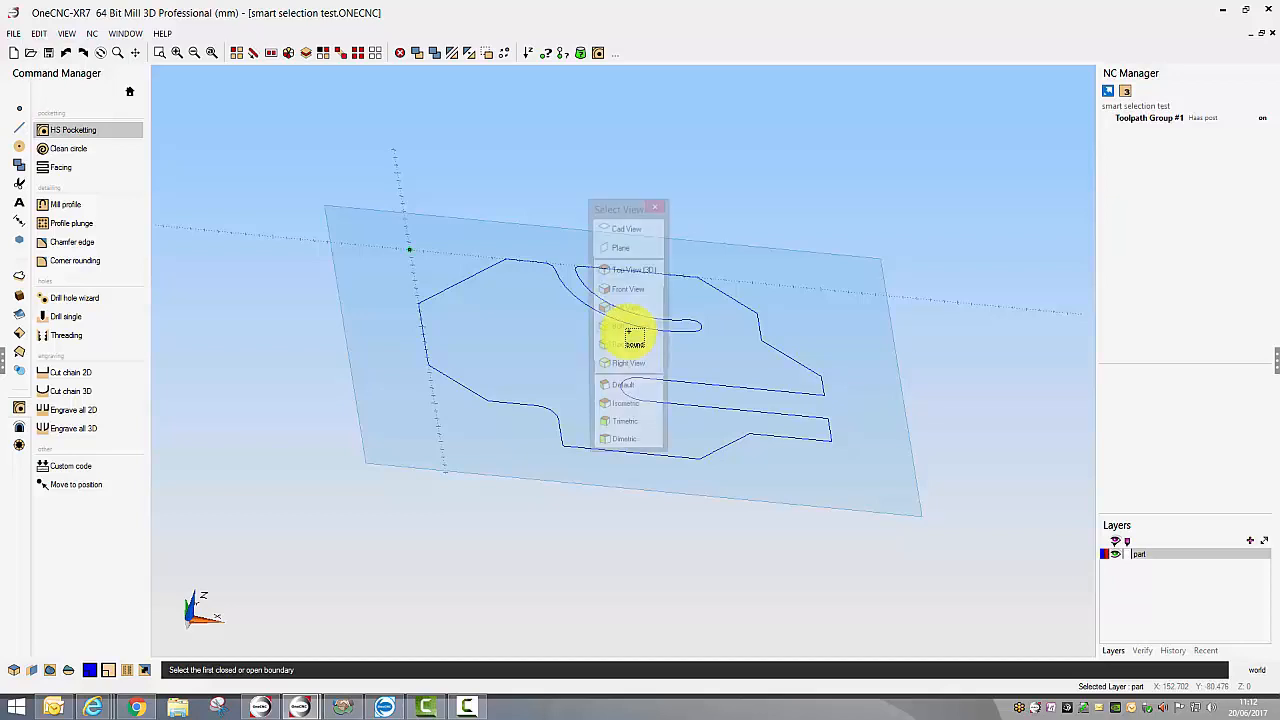
pyautogui.click(620, 248)
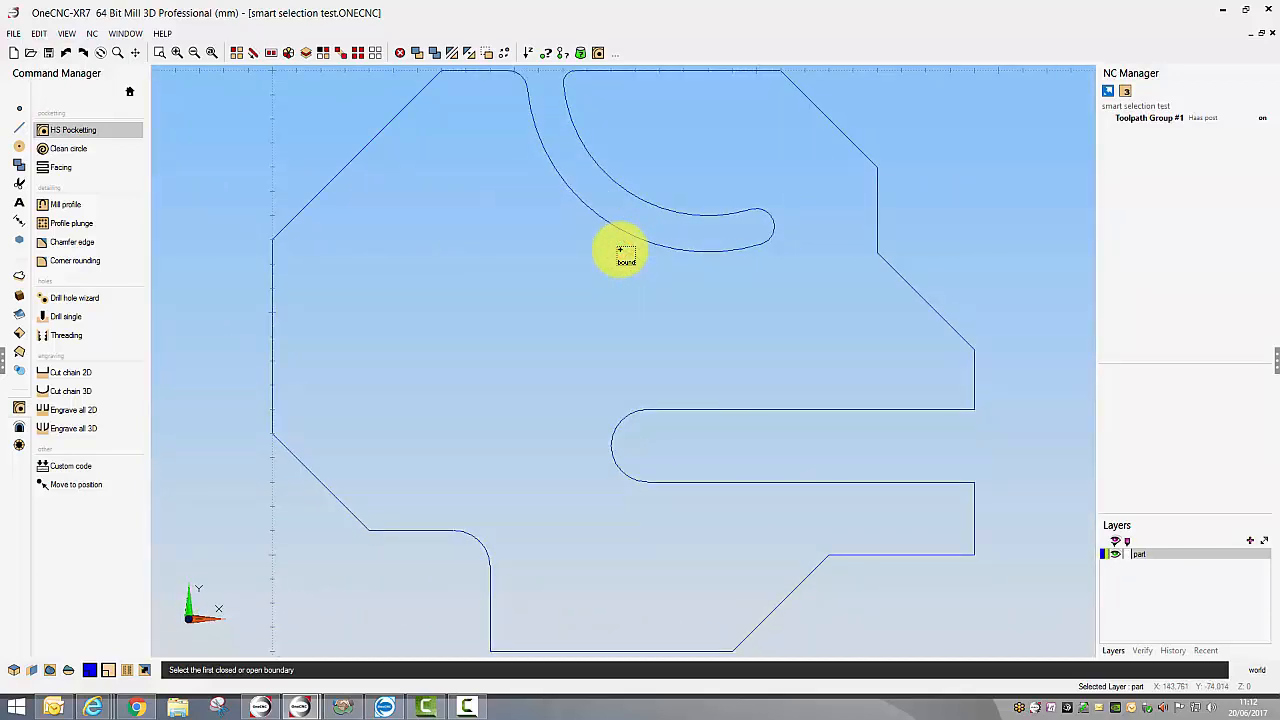
pyautogui.click(287, 55)
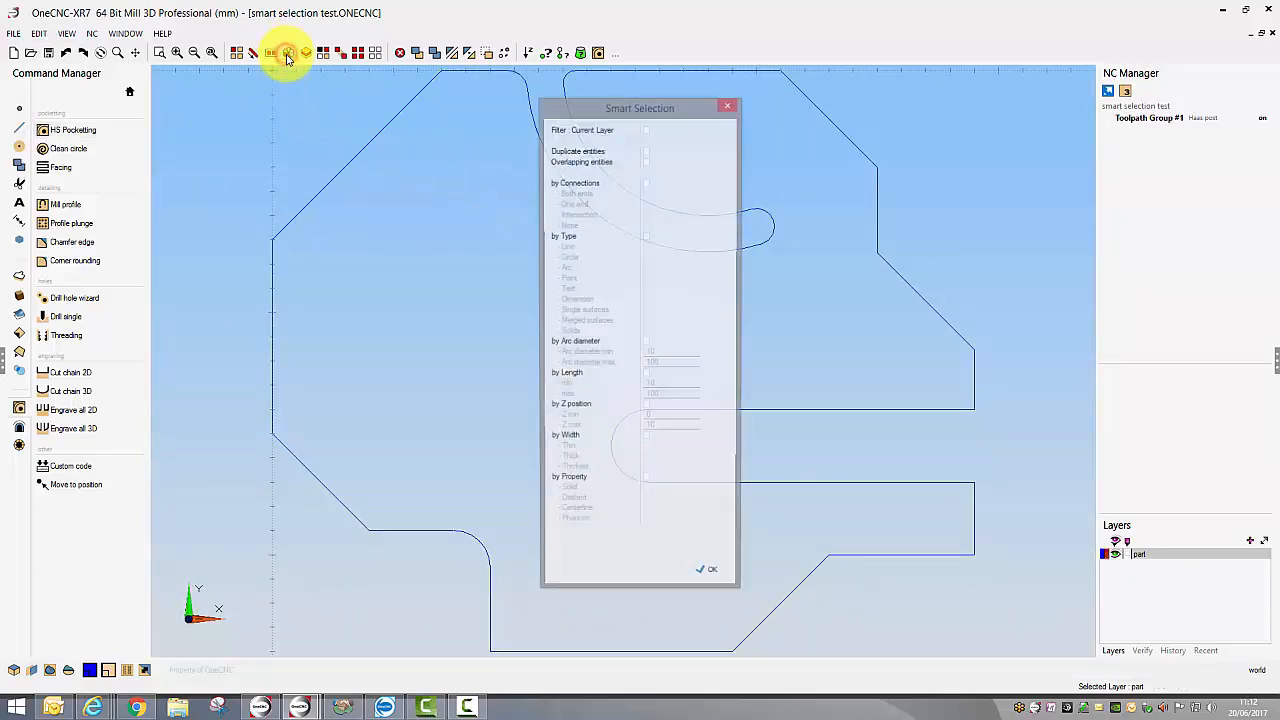
pyautogui.click(646, 129)
pyautogui.moveTo(673, 110); pyautogui.dragTo(1117, 93)
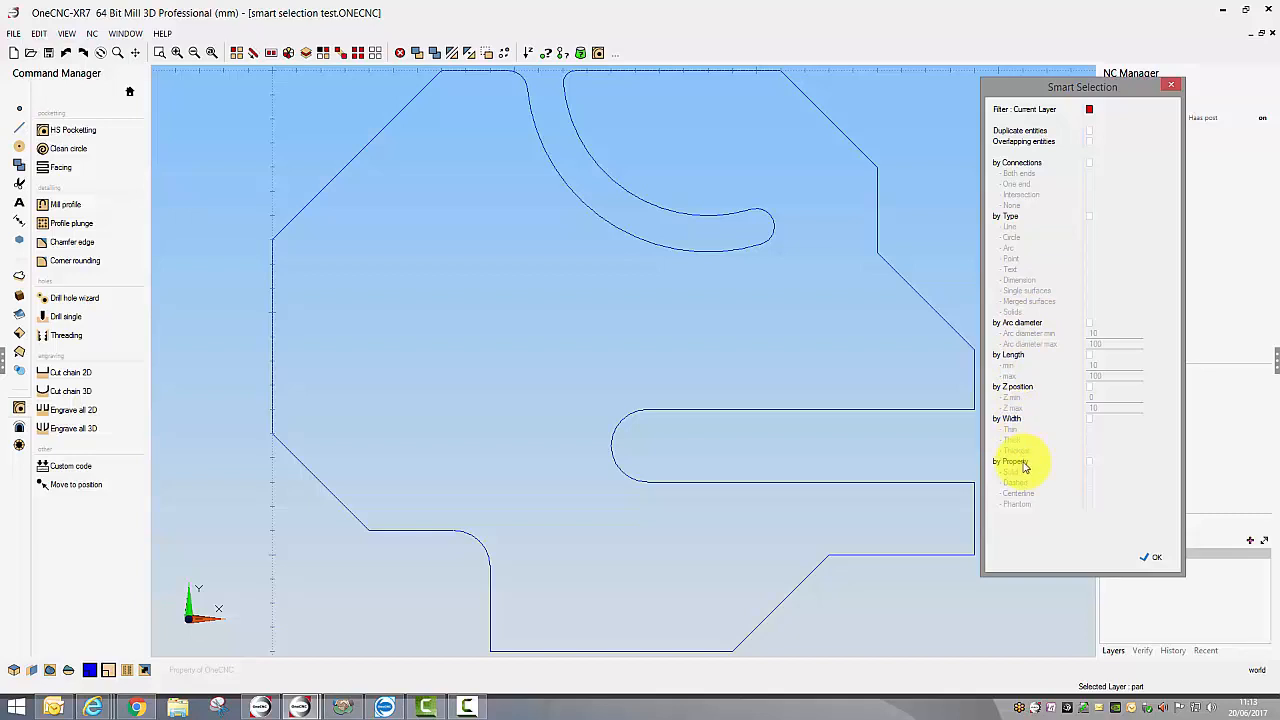
pyautogui.click(1089, 131)
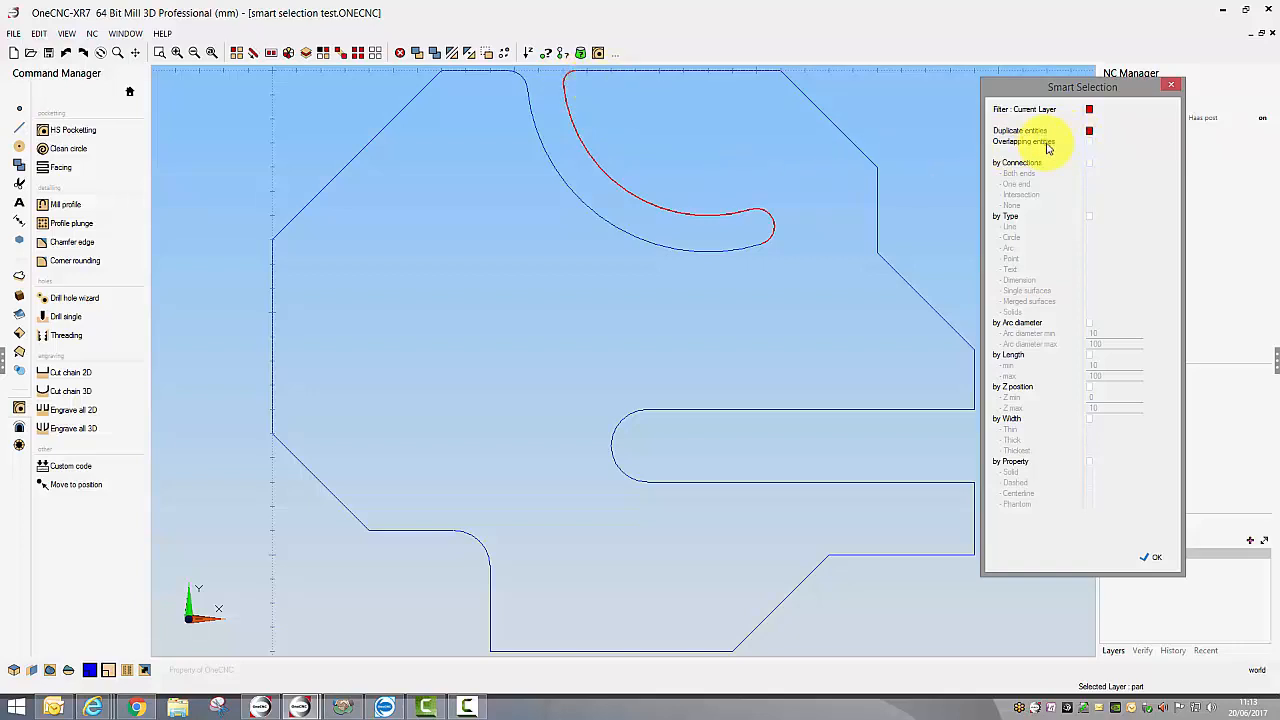
pyautogui.click(1090, 143)
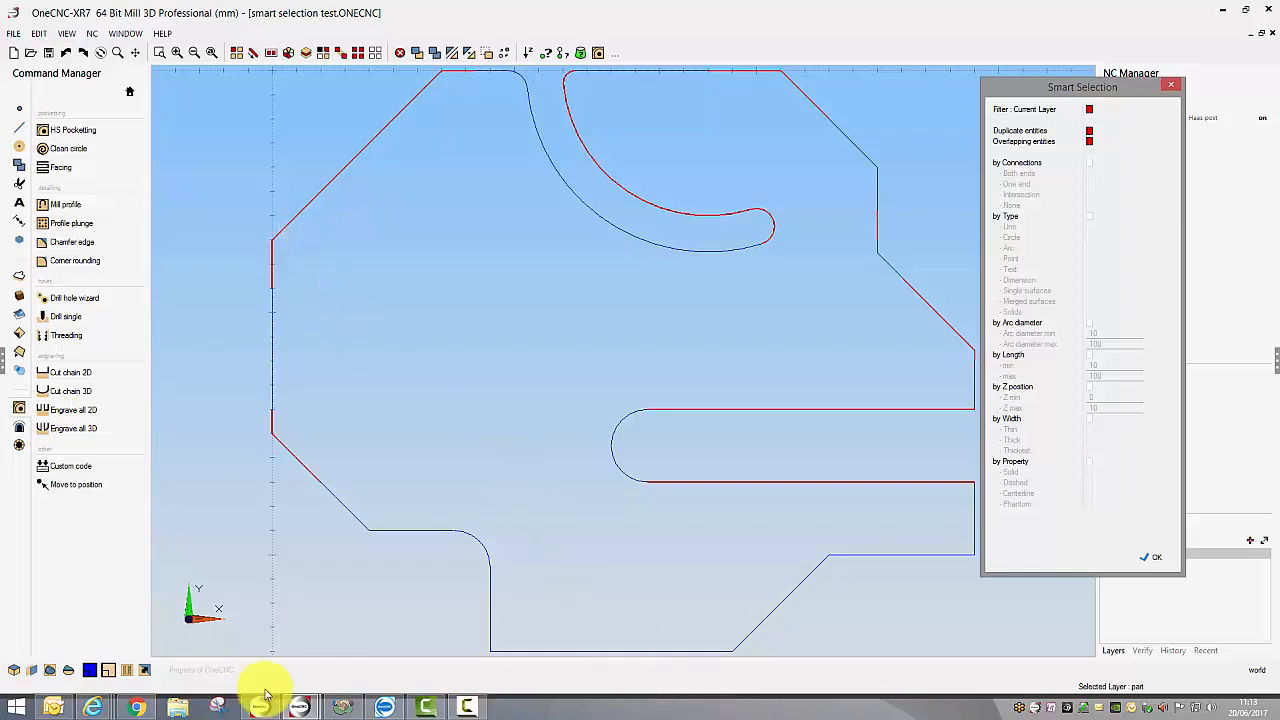
pyautogui.click(1146, 559)
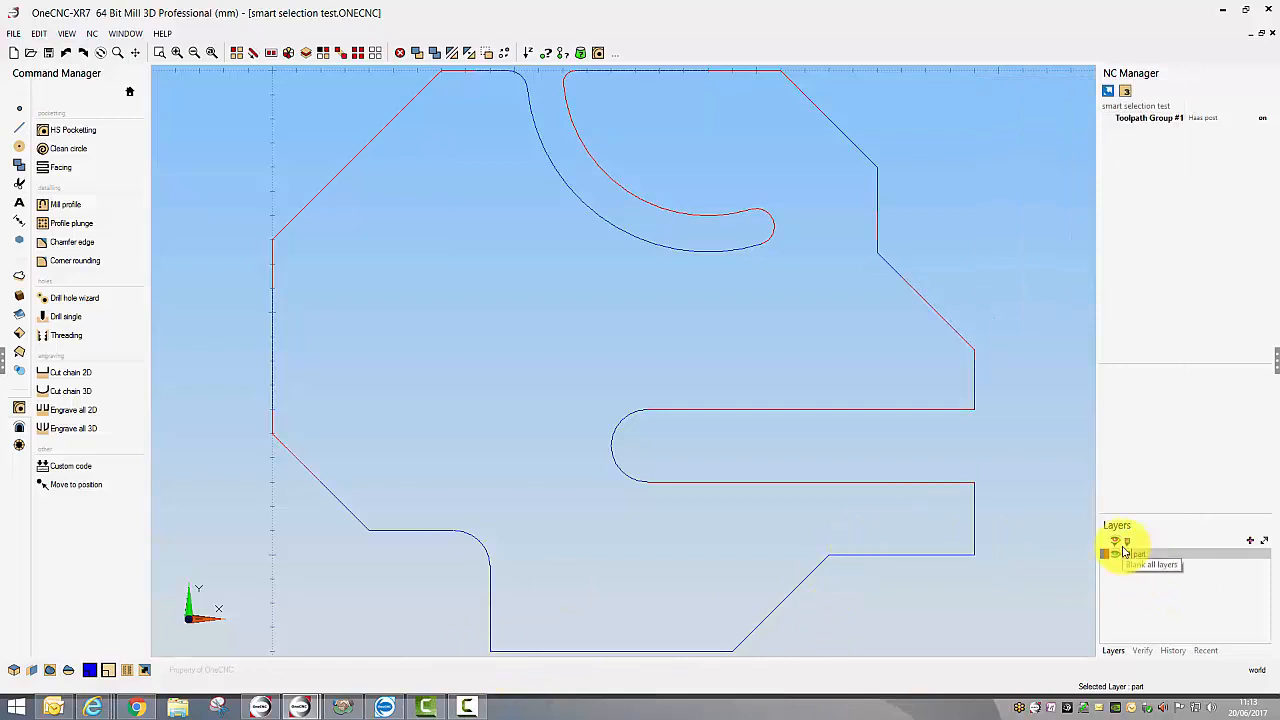
pyautogui.click(400, 53)
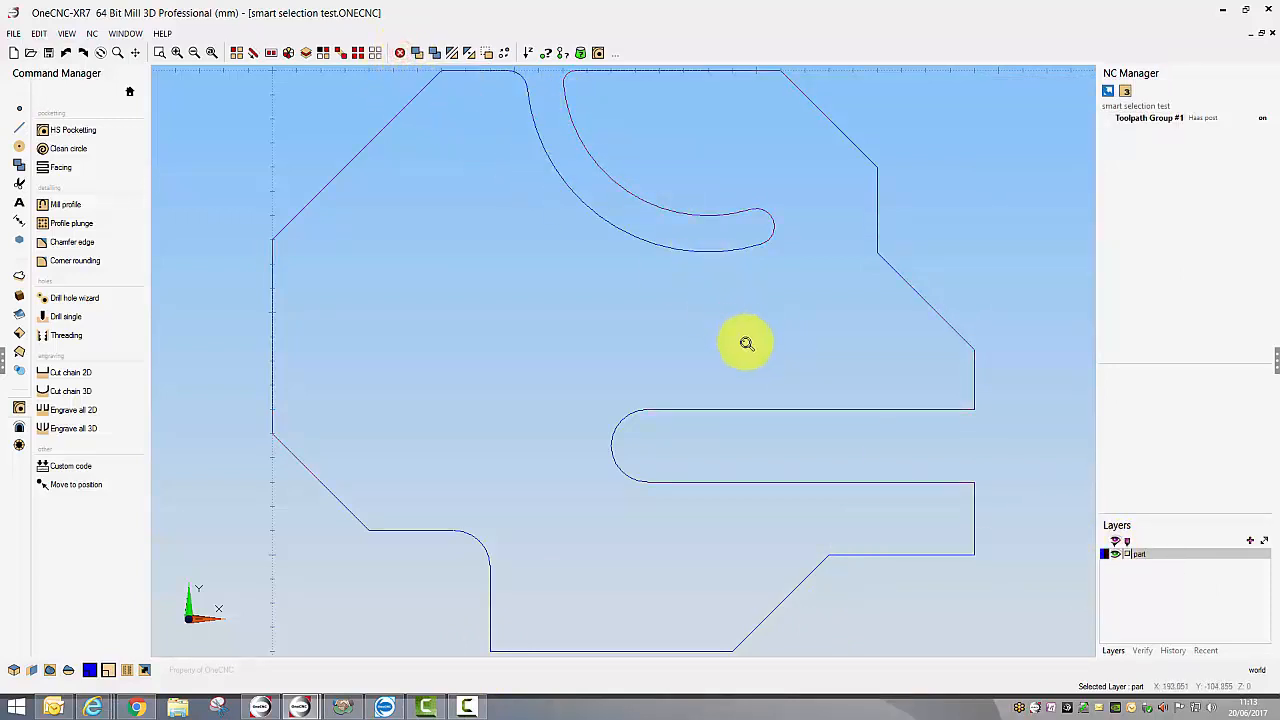
# Step: Check the cleaned part outline by picking it as the boundary in HS Pocketting
pyautogui.scroll(-4, 746, 343)
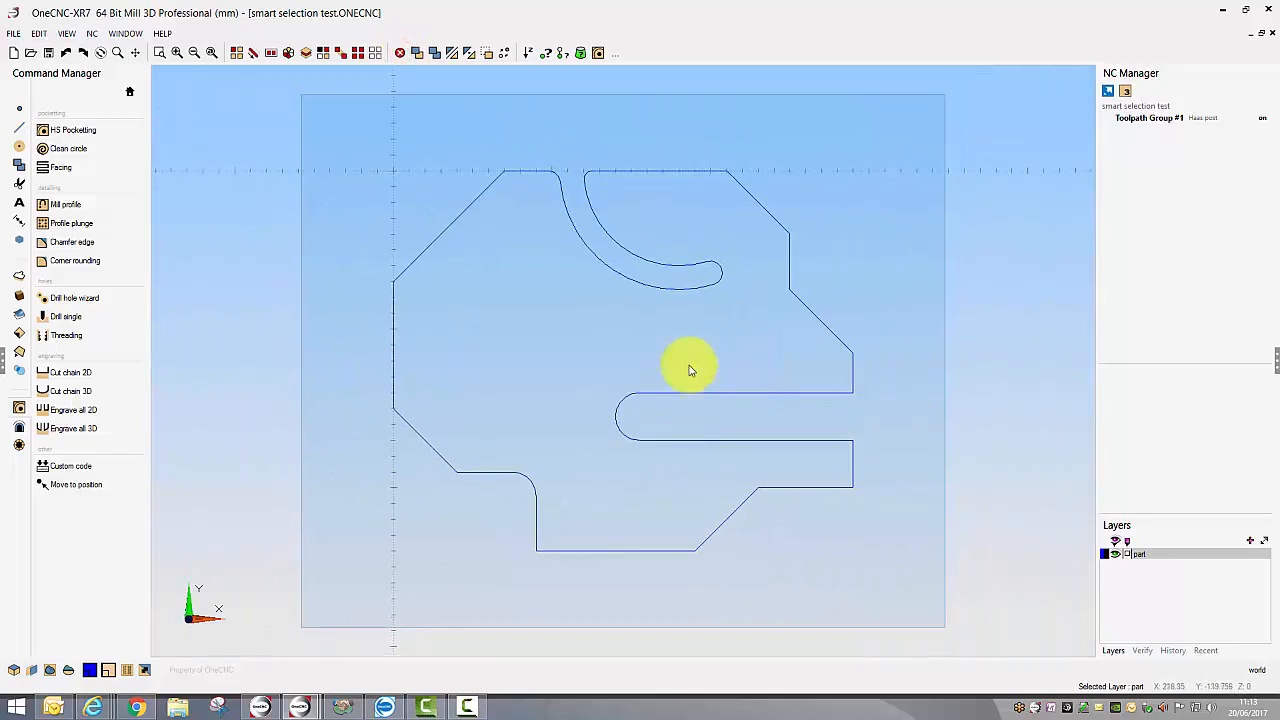
pyautogui.click(72, 131)
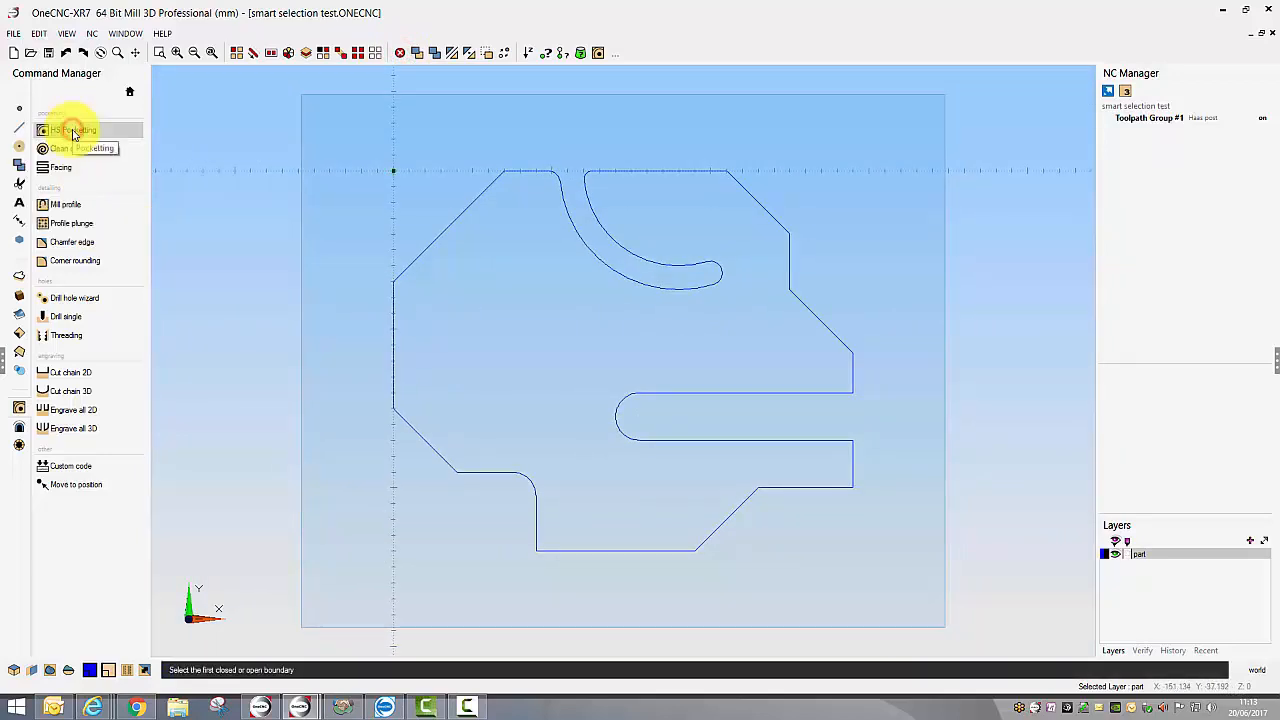
pyautogui.click(440, 234)
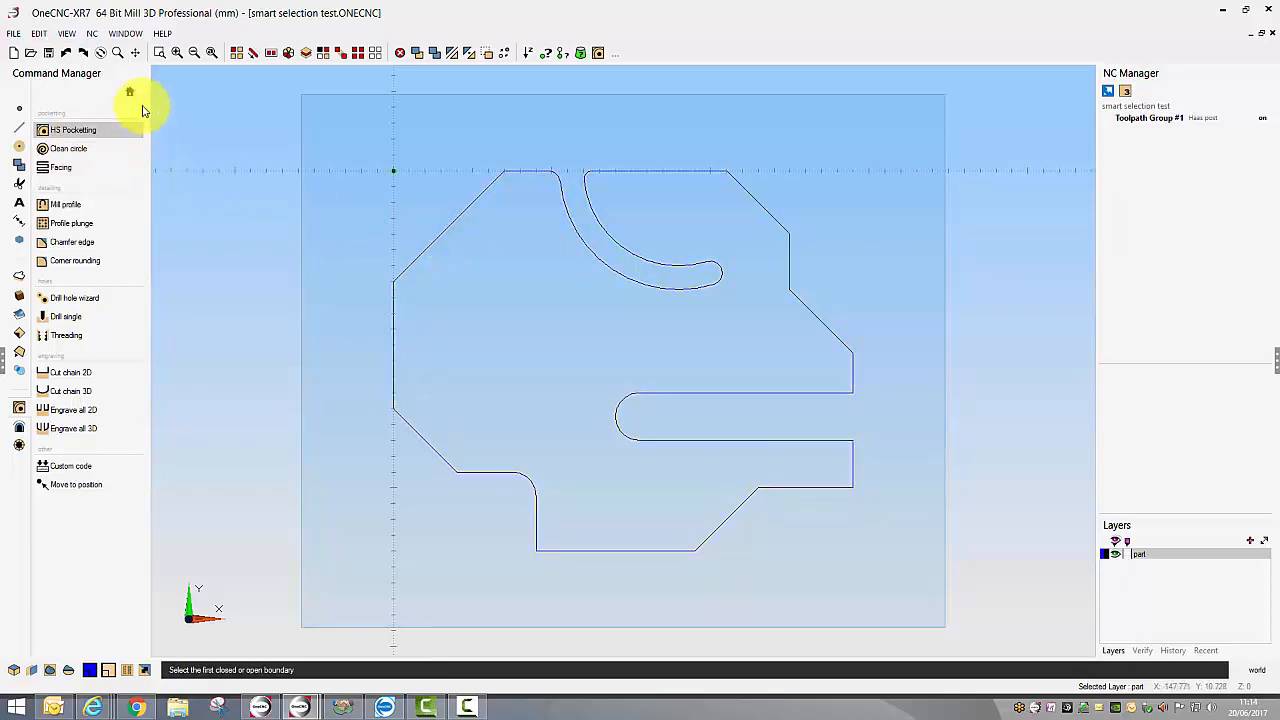
# Step: Extrude the cleaned part outline downwards into a solid boss
pyautogui.click(130, 93)
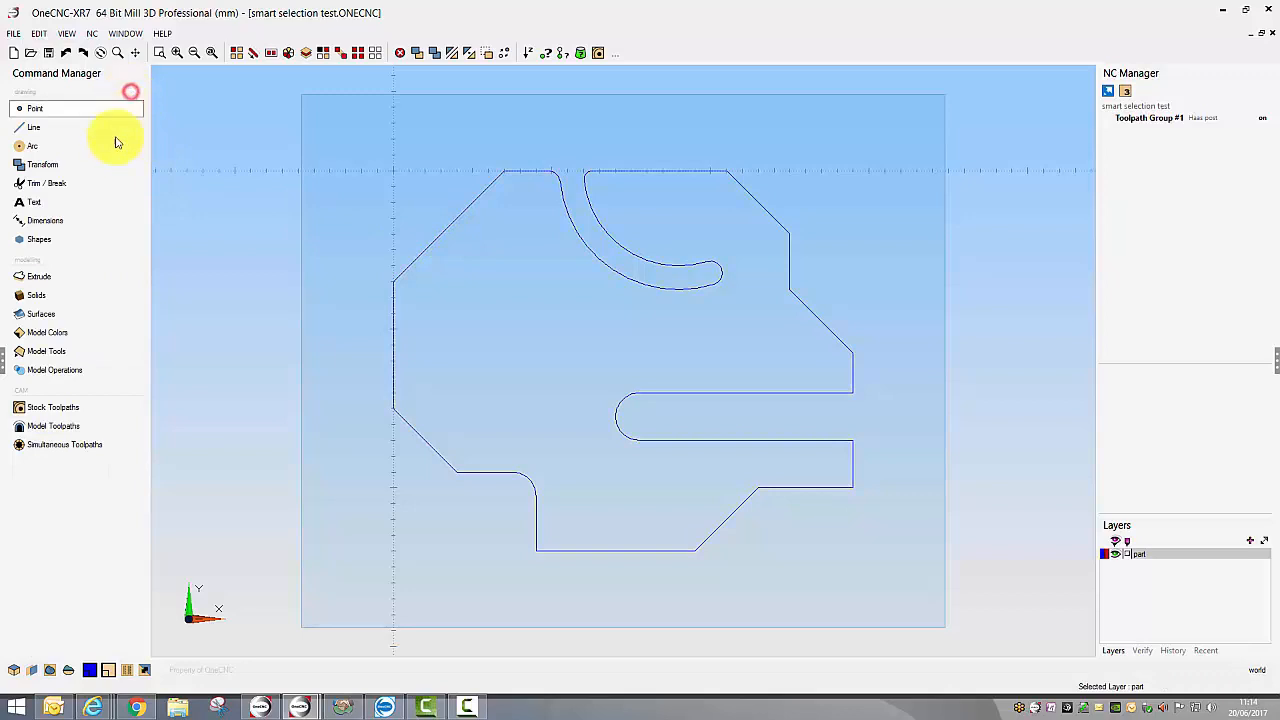
pyautogui.click(42, 276)
pyautogui.rightClick(660, 495)
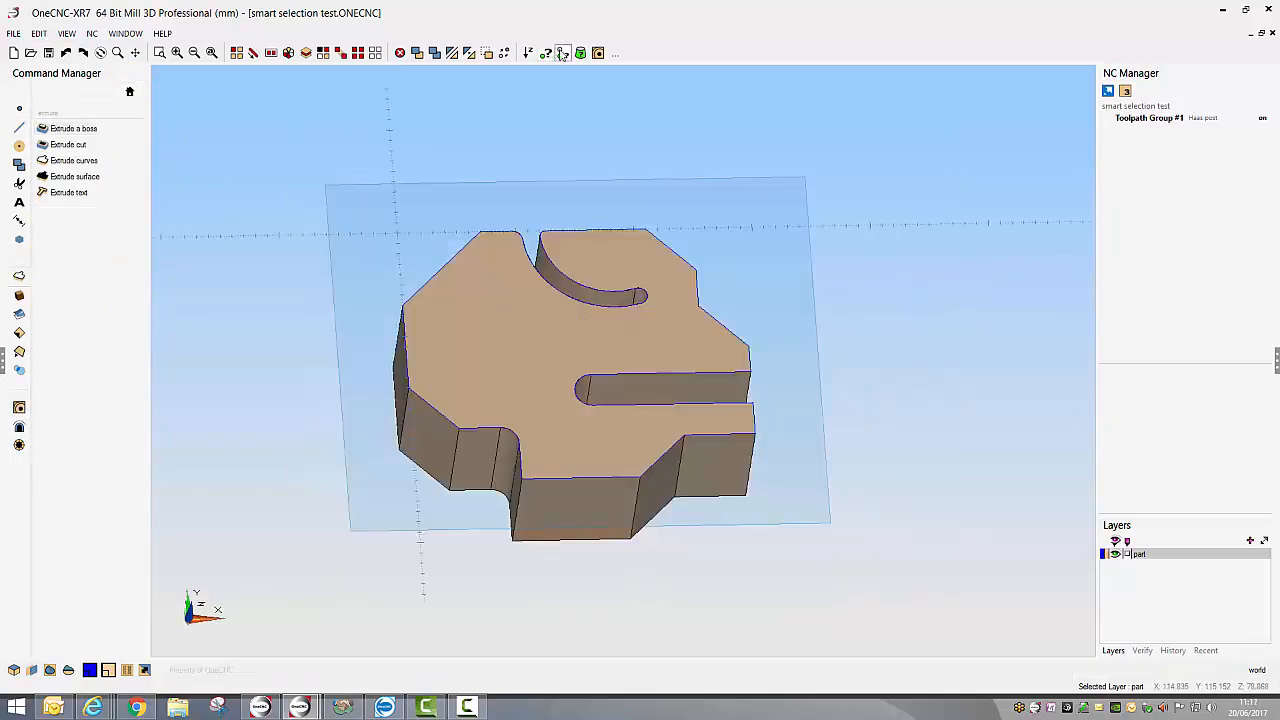